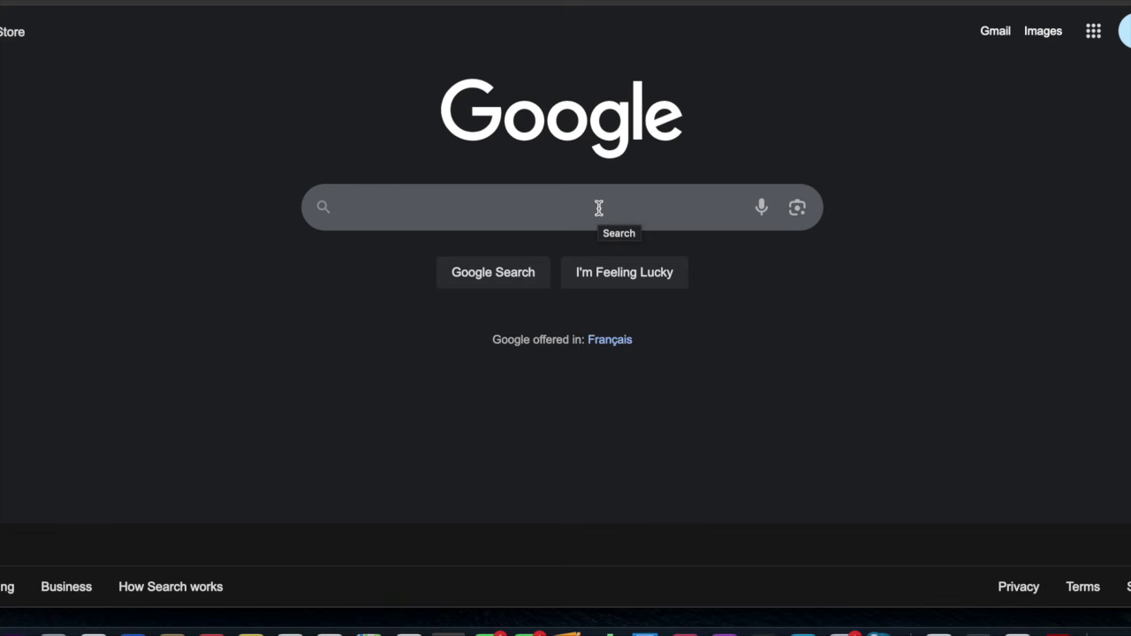
Search Google for 'canadian citizenship application' using the autocomplete suggestion for 'Canadian citizen'
{"action": "left_click", "coordinate": [599, 207]}
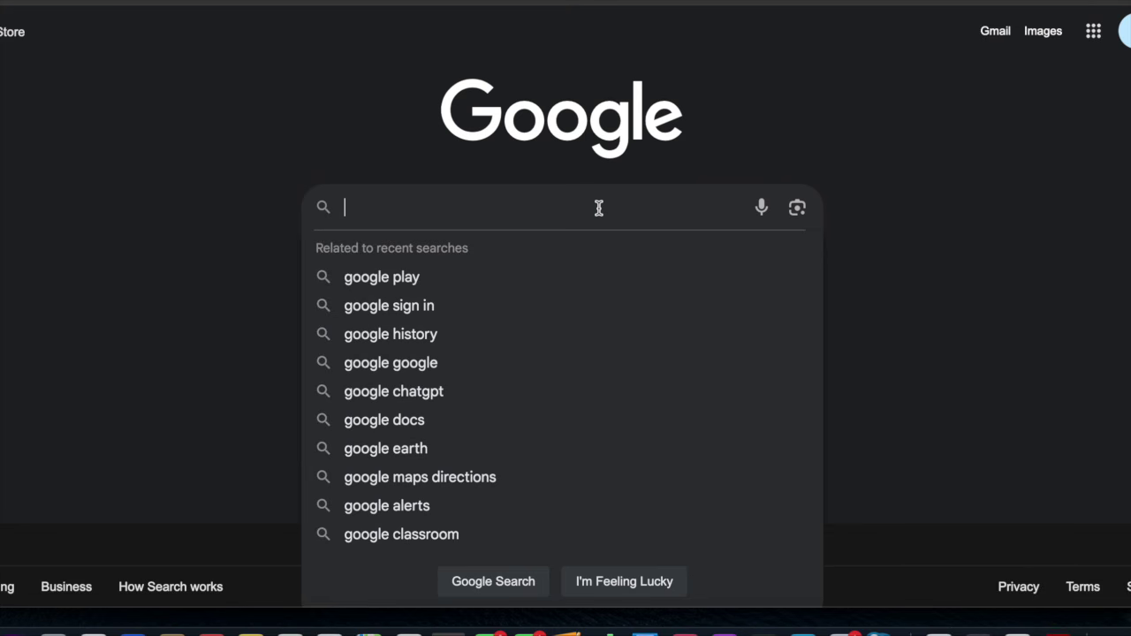
{"action": "type", "text": "Canadia"}
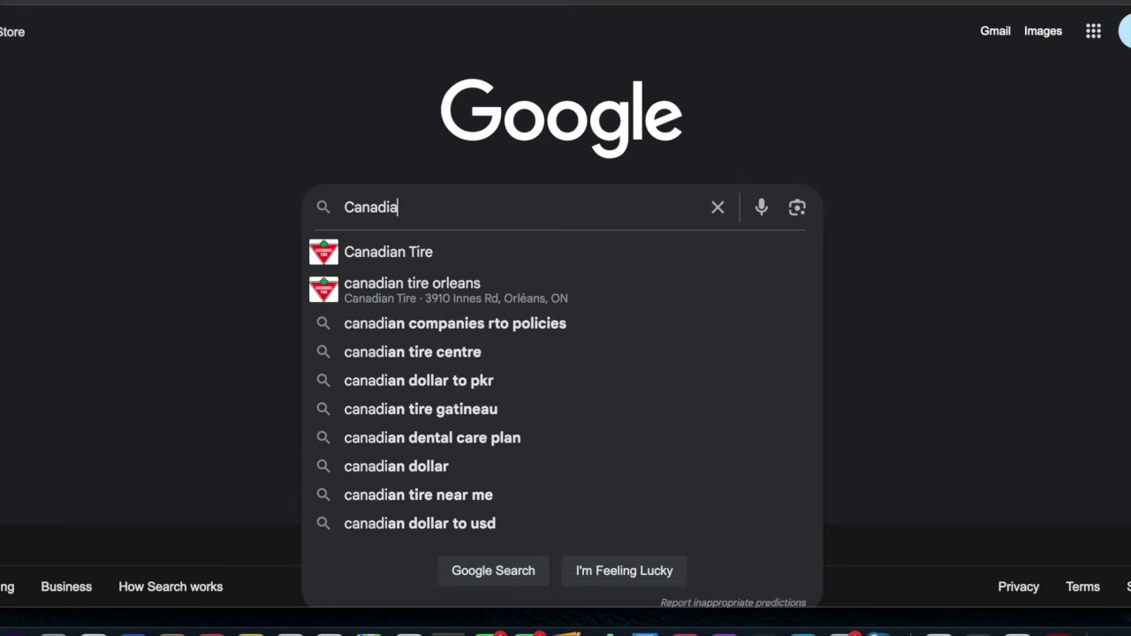
{"action": "type", "text": "n citiz"}
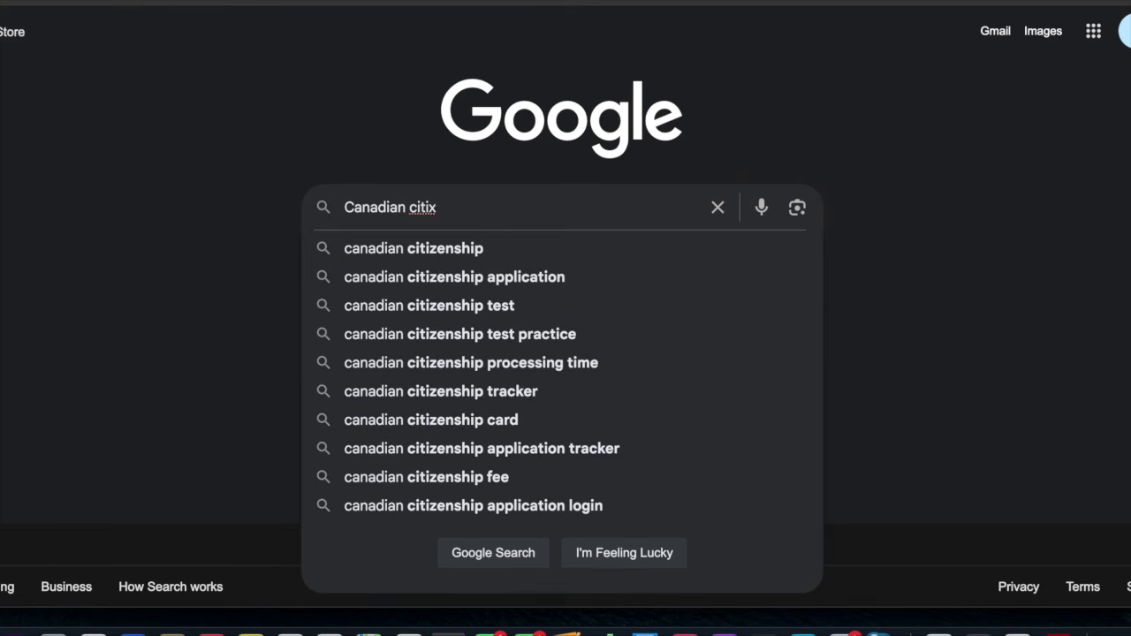
{"action": "type", "text": "en"}
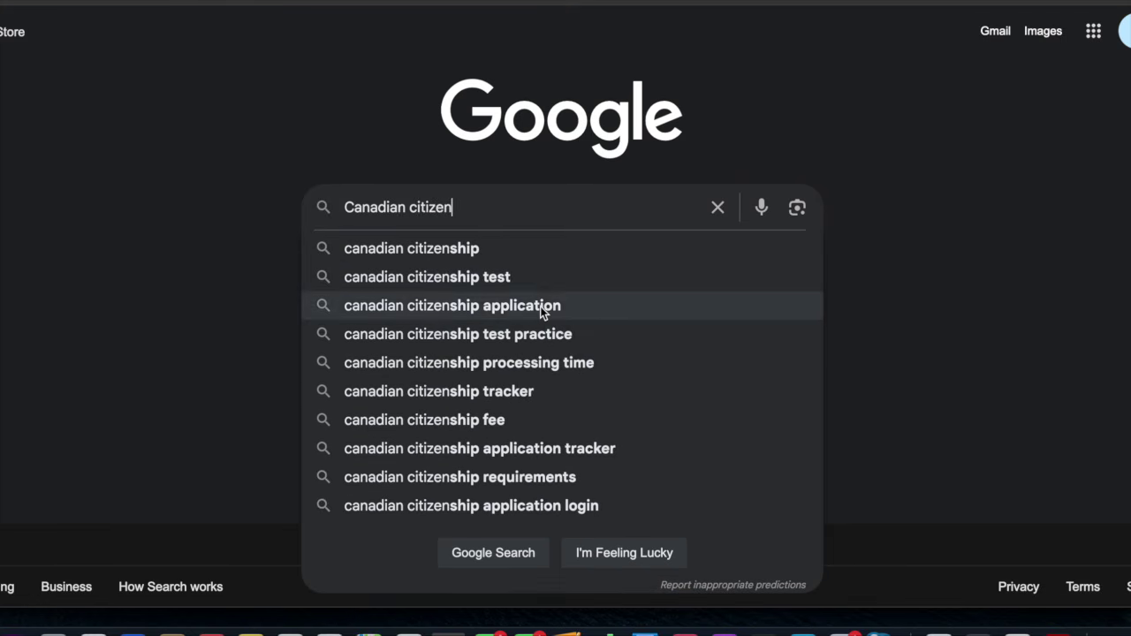
{"action": "left_click", "coordinate": [543, 310]}
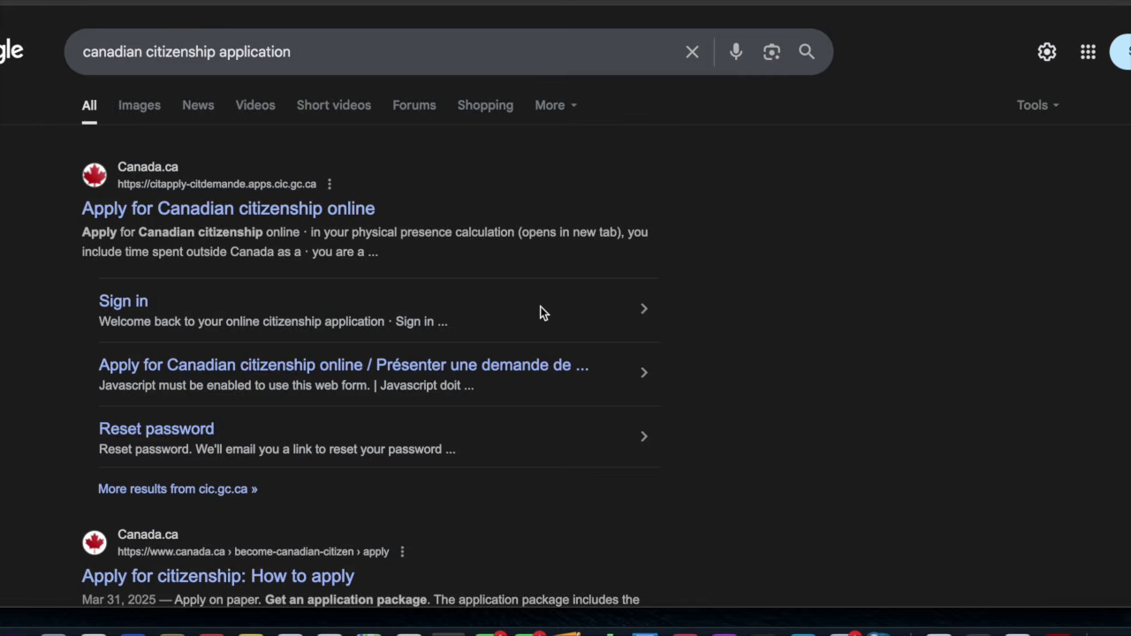
{"action": "scroll", "coordinate": [539, 313], "scroll_direction": "down", "scroll_amount": 4}
{"action": "scroll", "coordinate": [539, 313], "scroll_direction": "up", "scroll_amount": 4}
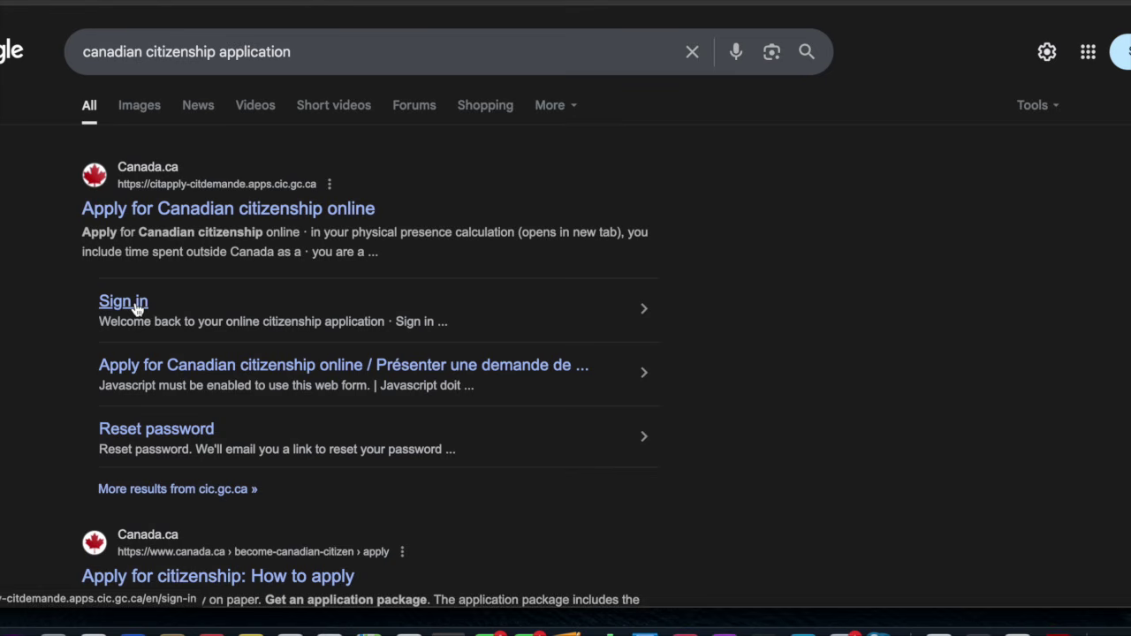
Open the Canada.ca online citizenship sign-in result and read through the page
{"action": "left_click", "coordinate": [136, 302]}
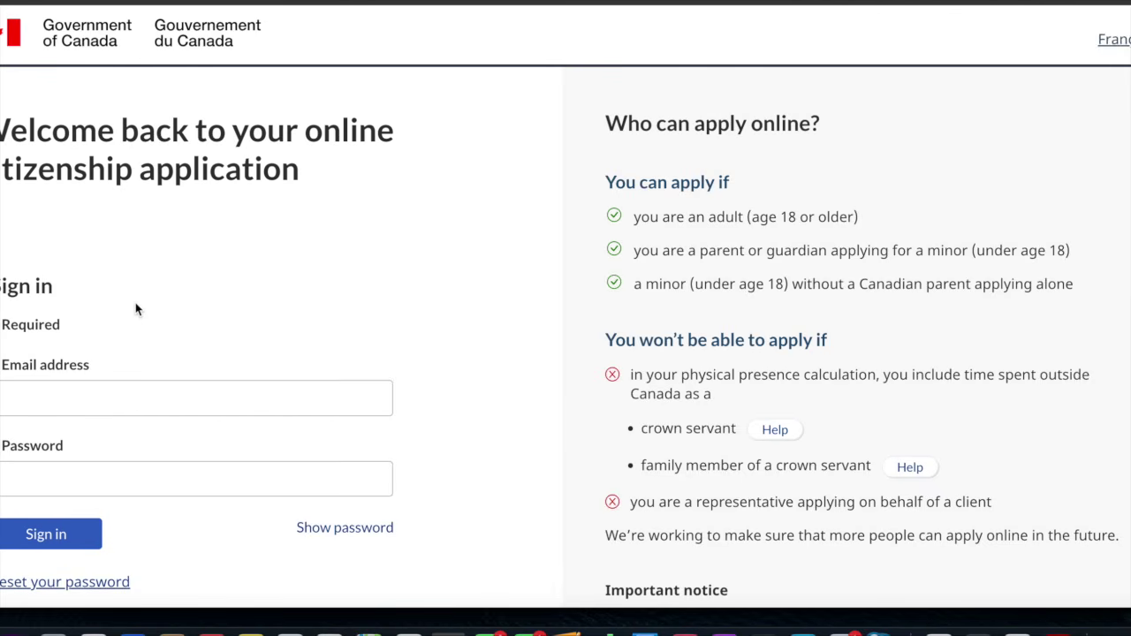
{"action": "scroll", "coordinate": [135, 308], "scroll_direction": "down", "scroll_amount": 2}
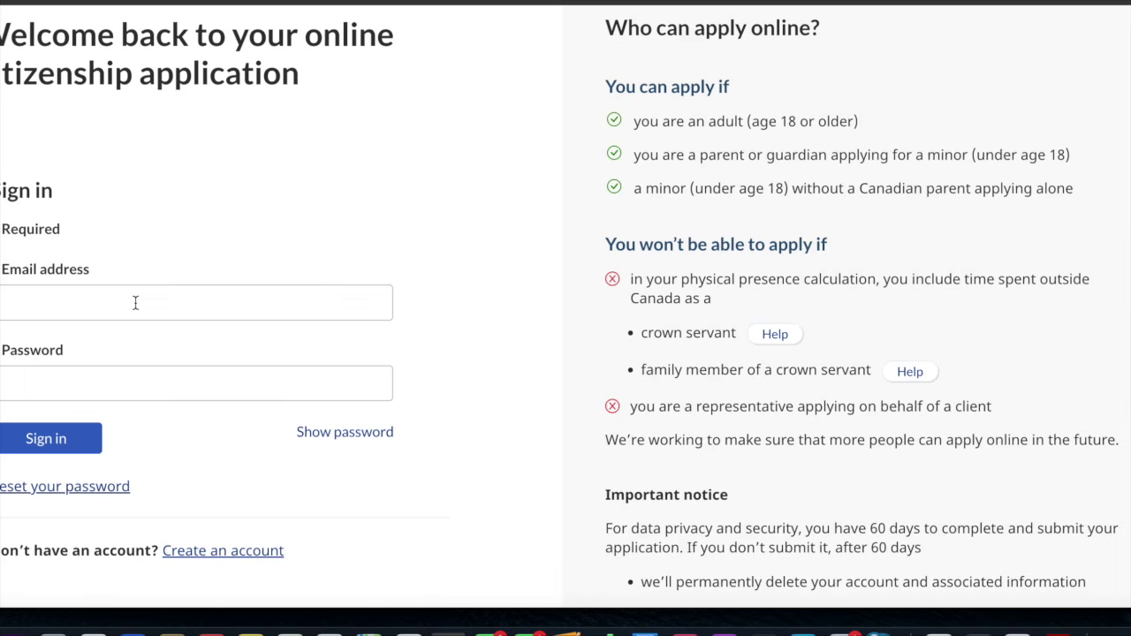
{"action": "scroll", "coordinate": [135, 305], "scroll_direction": "down", "scroll_amount": 5}
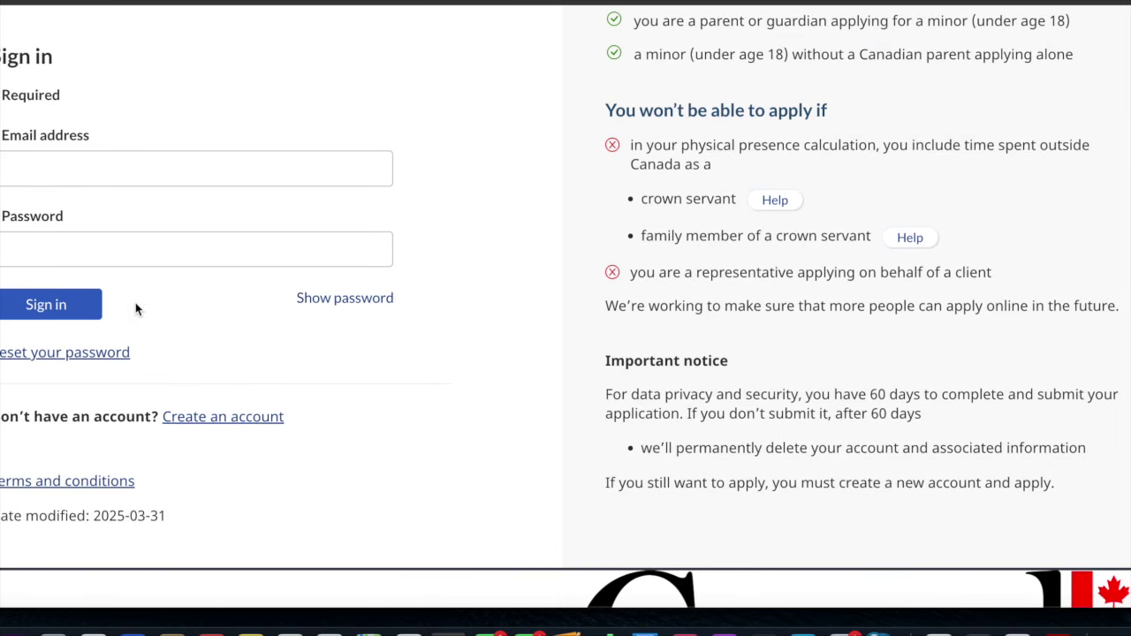
{"action": "scroll", "coordinate": [135, 305], "scroll_direction": "down", "scroll_amount": 1}
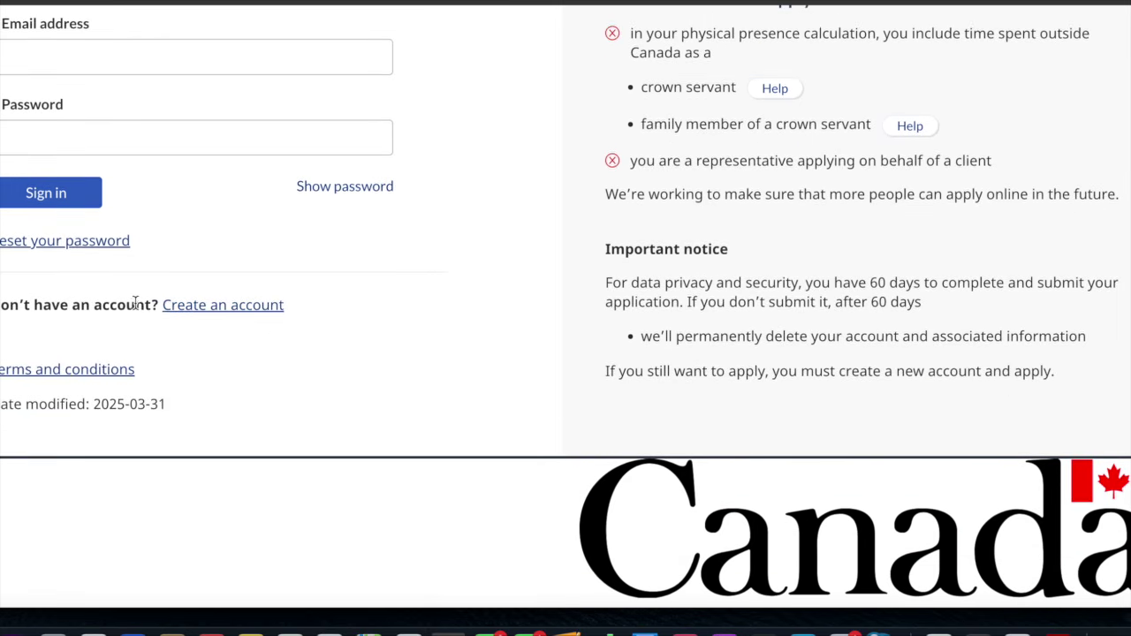
Begin creating an account and accept the terms and conditions
{"action": "left_click", "coordinate": [216, 307]}
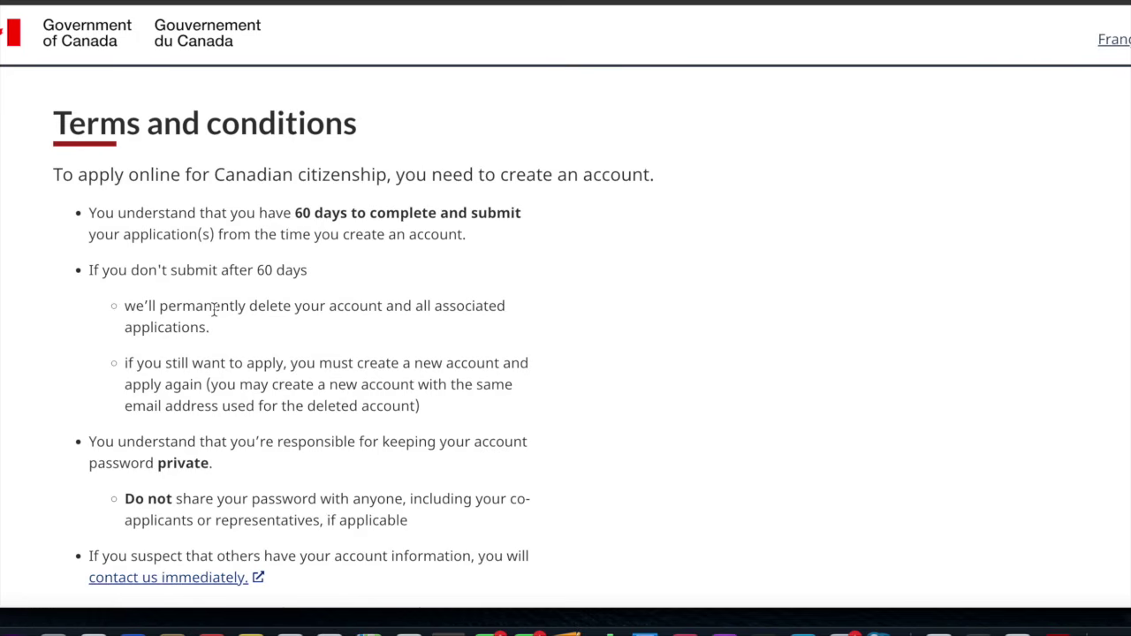
{"action": "scroll", "coordinate": [214, 309], "scroll_direction": "down", "scroll_amount": 15}
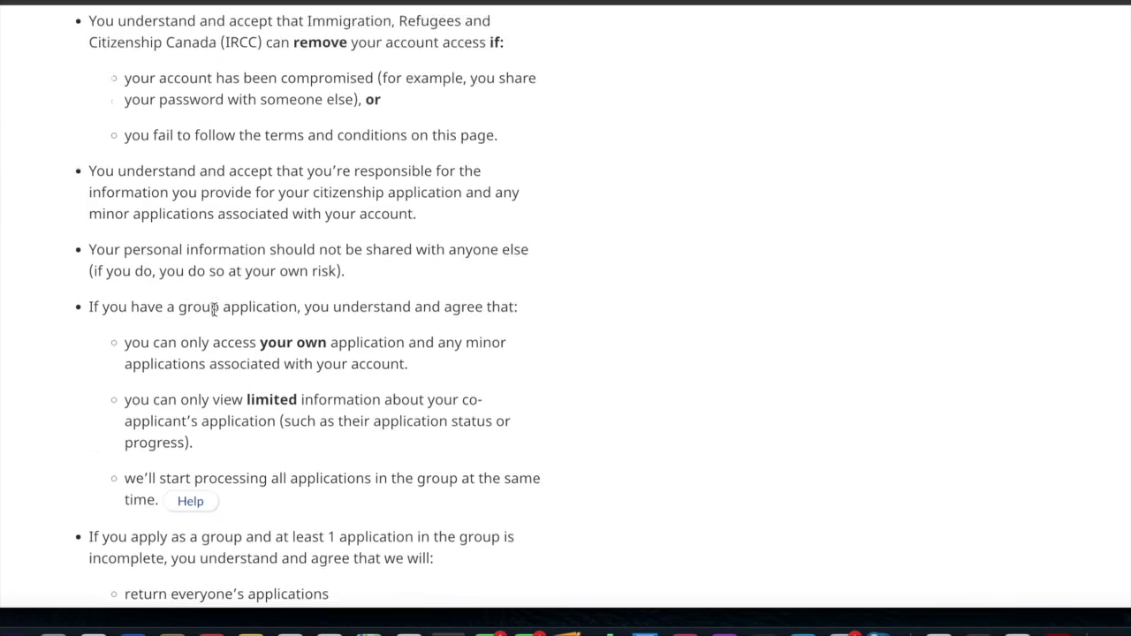
{"action": "scroll", "coordinate": [214, 310], "scroll_direction": "down", "scroll_amount": 10}
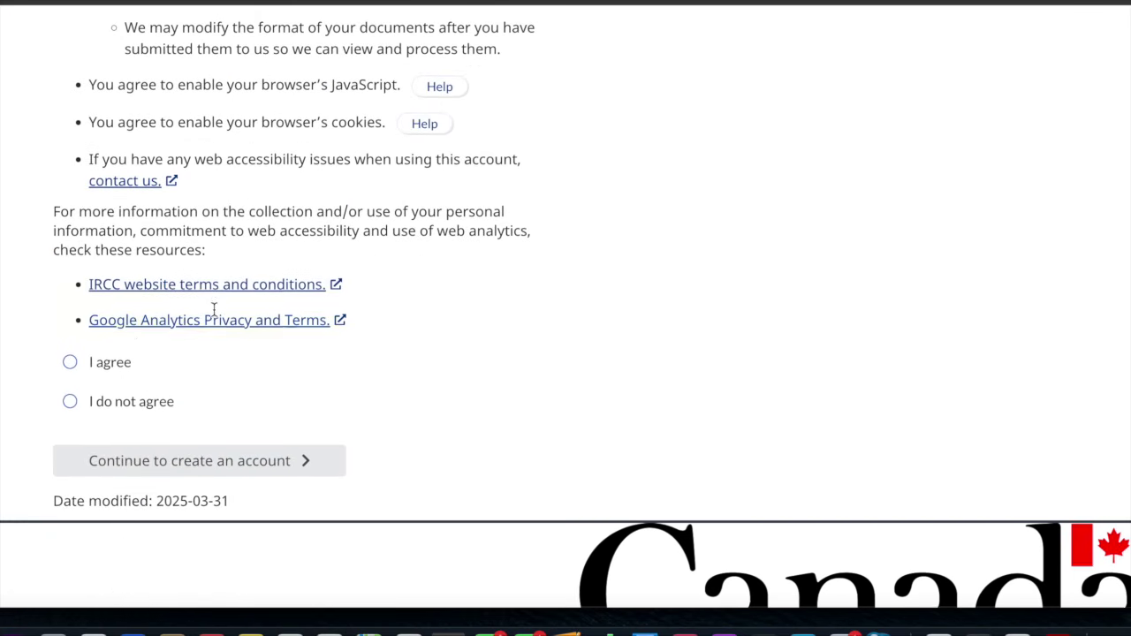
{"action": "left_click", "coordinate": [86, 363]}
{"action": "left_click", "coordinate": [171, 470]}
{"action": "scroll", "coordinate": [790, 492], "scroll_direction": "down", "scroll_amount": 3}
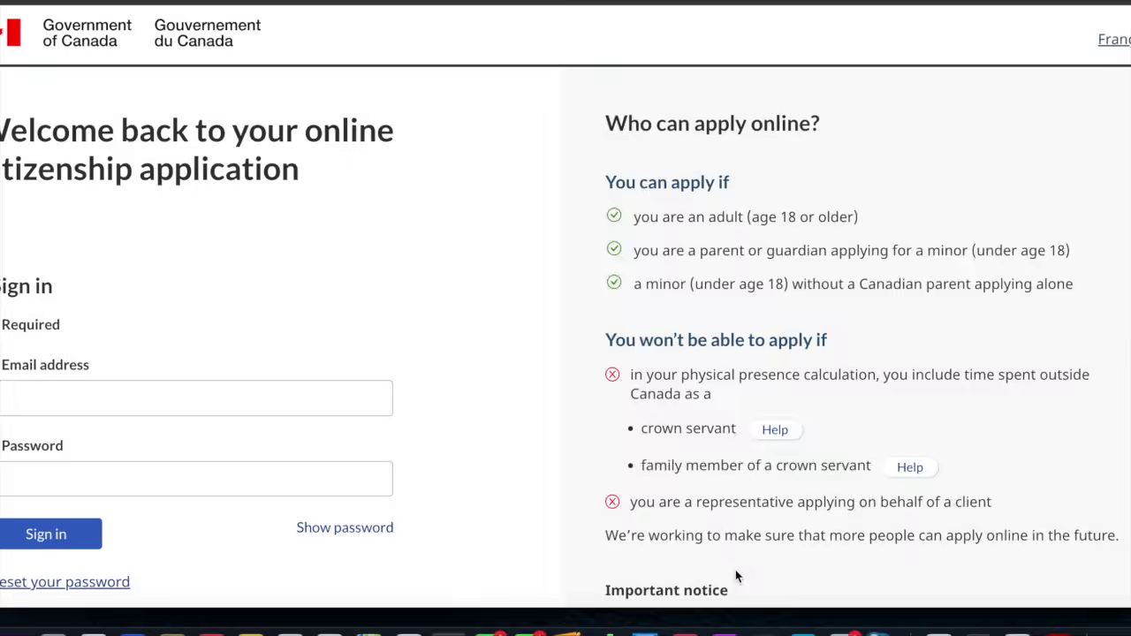
Sign in with the saved account e-mail and a retyped account password
{"action": "scroll", "coordinate": [531, 417], "scroll_direction": "down", "scroll_amount": 2}
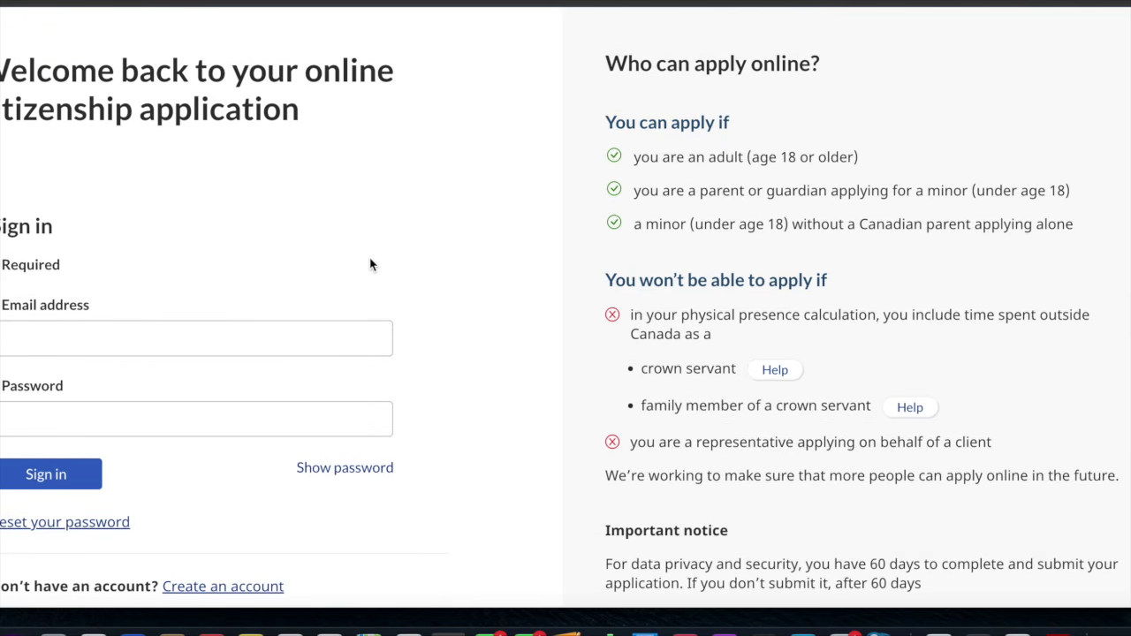
{"action": "left_click", "coordinate": [253, 341]}
{"action": "left_click", "coordinate": [213, 383]}
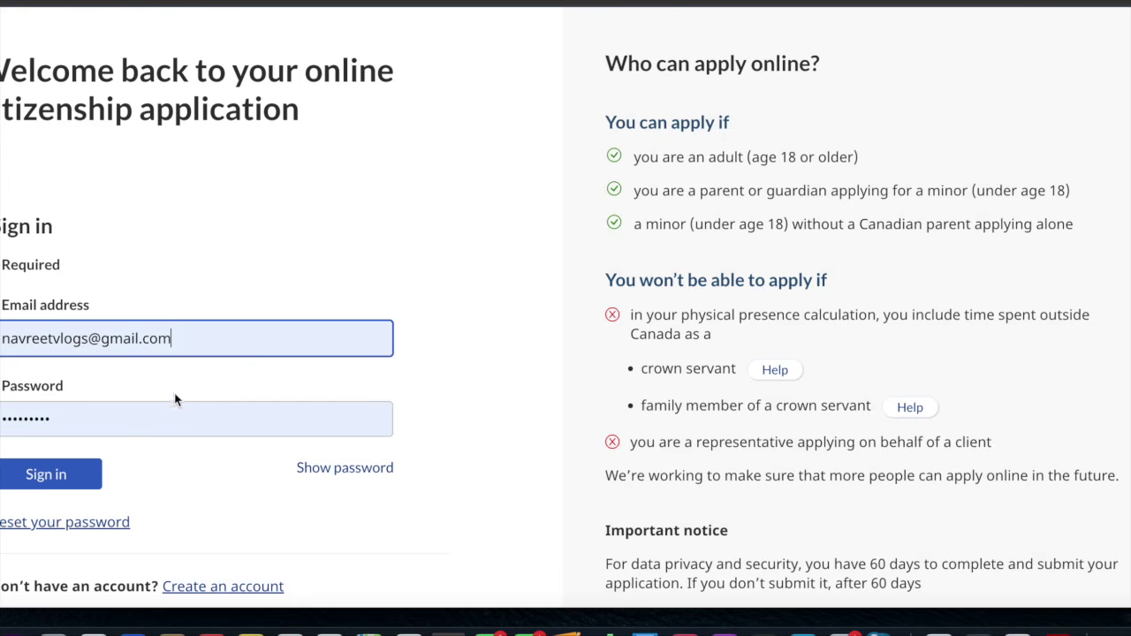
{"action": "left_click", "coordinate": [177, 414]}
{"action": "key", "text": "super+a"}
{"action": "type", "text": "********"}
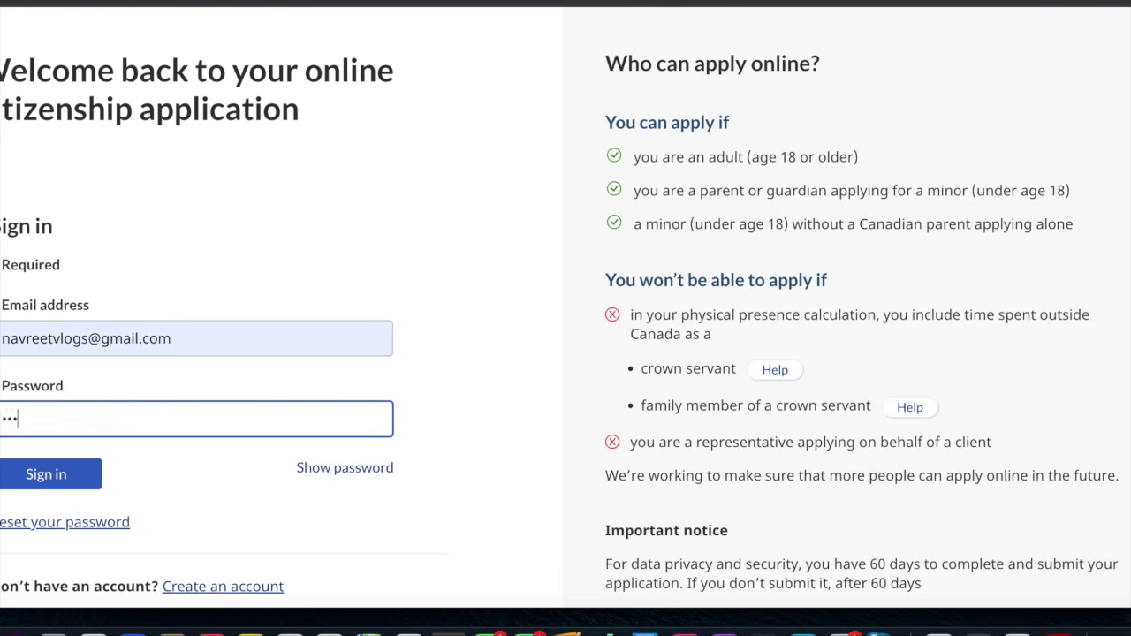
{"action": "type", "text": "**"}
{"action": "left_click", "coordinate": [80, 477]}
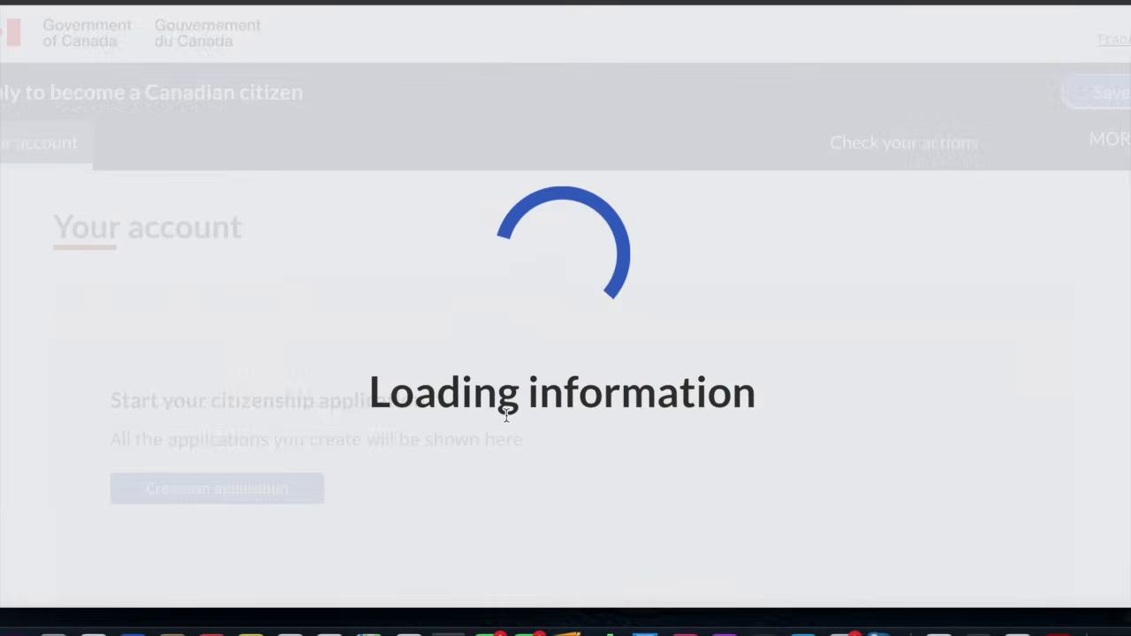
Start creating a new citizenship application from the Your account page
{"action": "scroll", "coordinate": [506, 420], "scroll_direction": "down", "scroll_amount": 2}
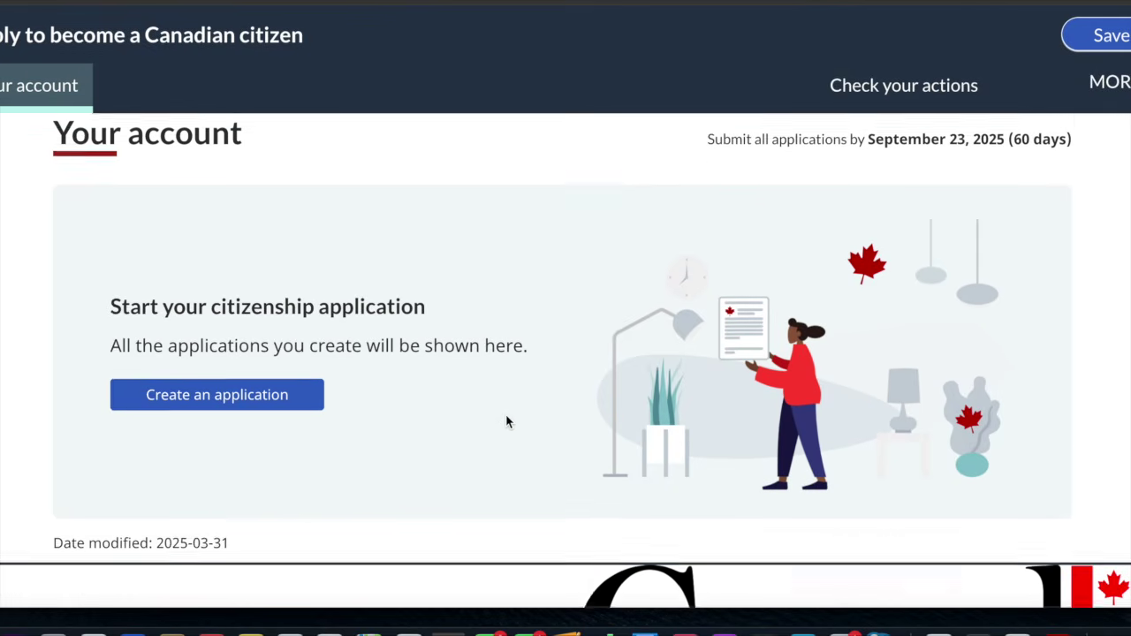
{"action": "scroll", "coordinate": [507, 421], "scroll_direction": "up", "scroll_amount": 2}
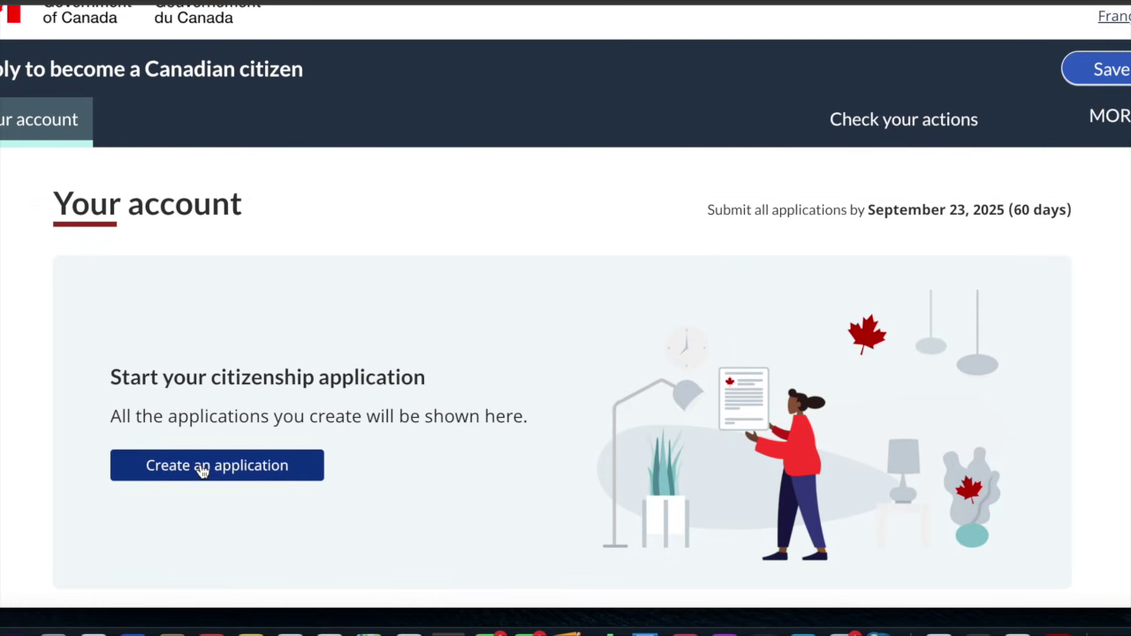
{"action": "scroll", "coordinate": [388, 415], "scroll_direction": "down", "scroll_amount": 2}
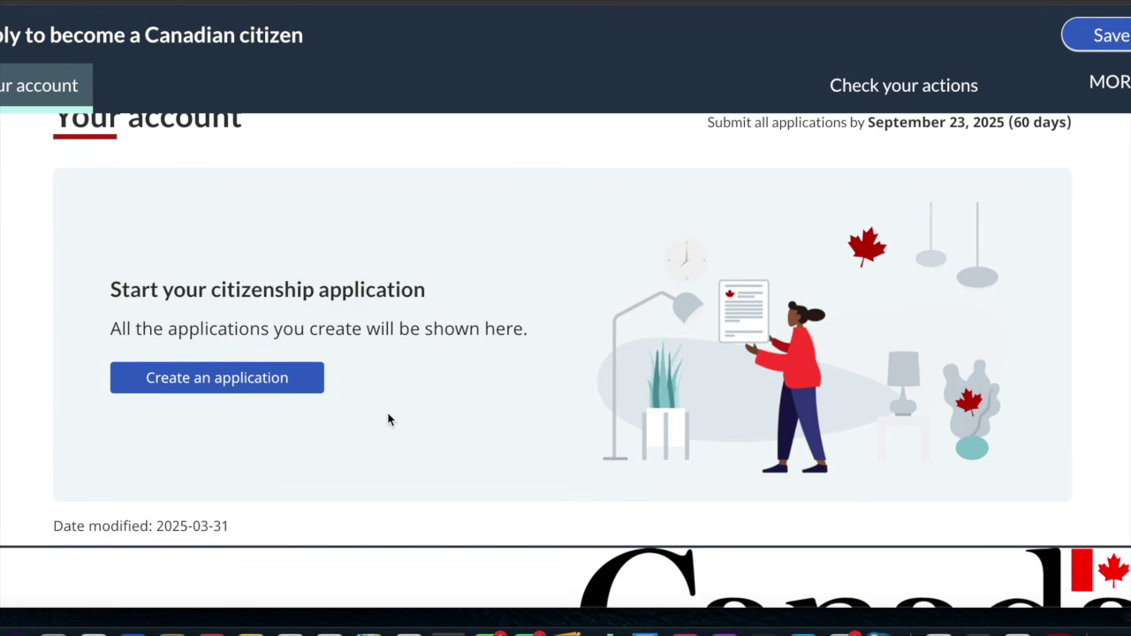
{"action": "scroll", "coordinate": [387, 419], "scroll_direction": "down", "scroll_amount": 1}
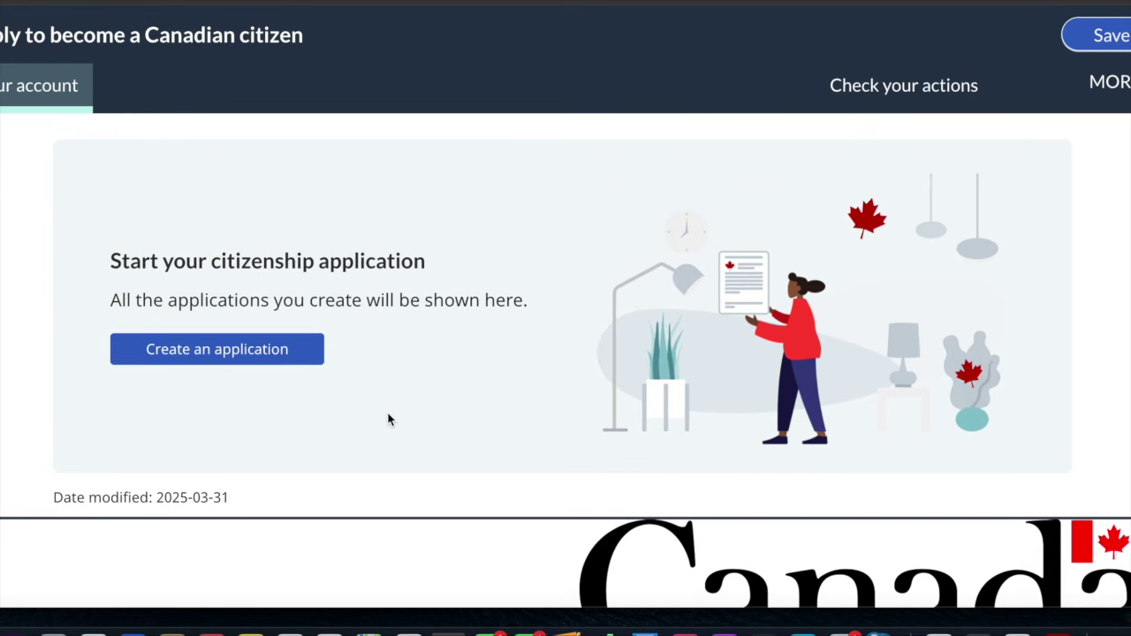
{"action": "left_click", "coordinate": [249, 353]}
Choose the Adult (18 years and over) application type and reach the name fields
{"action": "scroll", "coordinate": [247, 353], "scroll_direction": "down", "scroll_amount": 4}
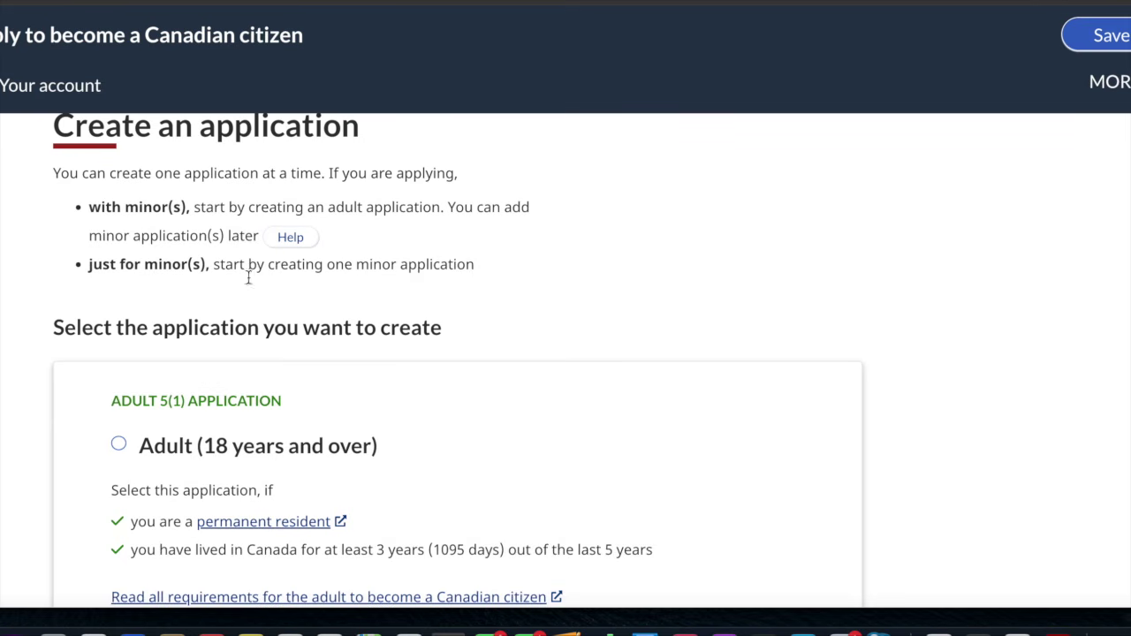
{"action": "scroll", "coordinate": [258, 344], "scroll_direction": "down", "scroll_amount": 4}
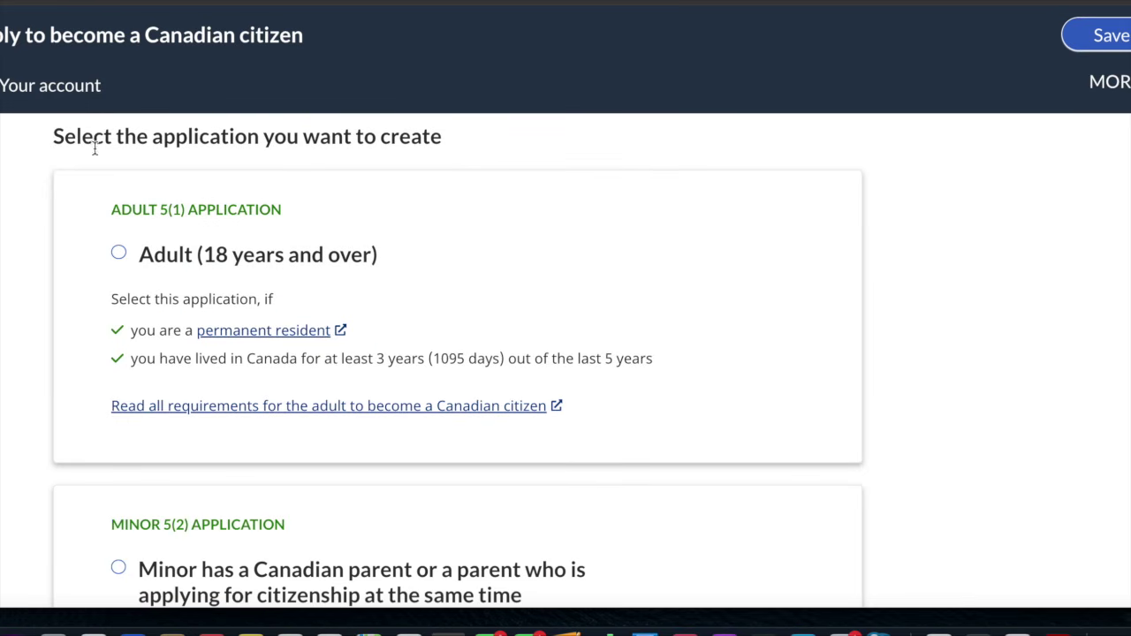
{"action": "scroll", "coordinate": [534, 232], "scroll_direction": "down", "scroll_amount": 3}
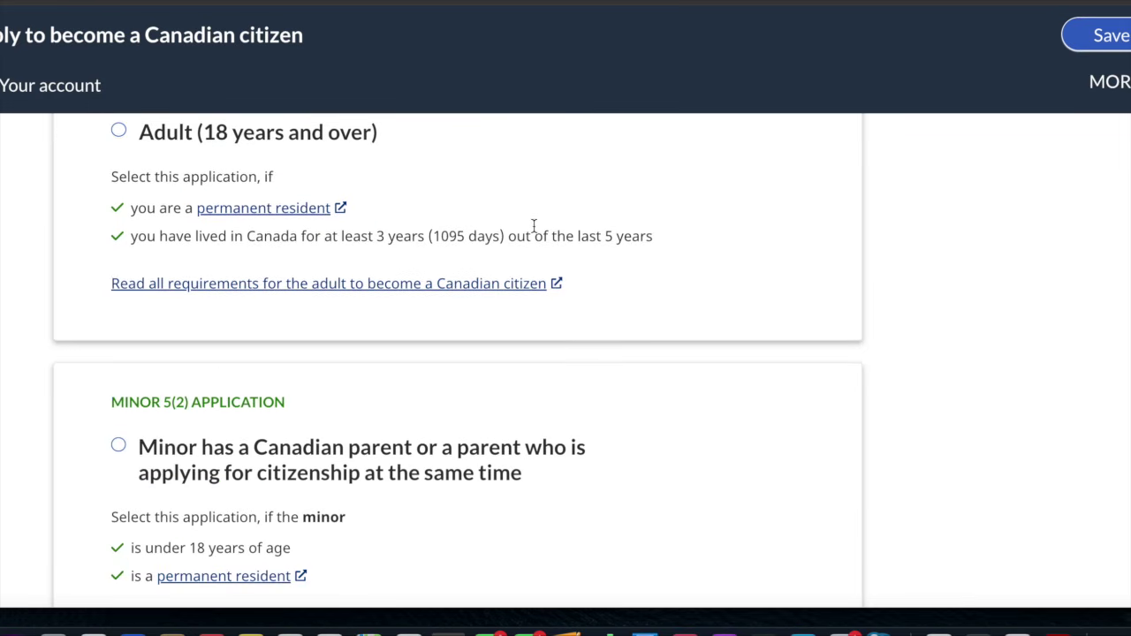
{"action": "scroll", "coordinate": [533, 227], "scroll_direction": "down", "scroll_amount": 3}
{"action": "scroll", "coordinate": [534, 227], "scroll_direction": "up", "scroll_amount": 6}
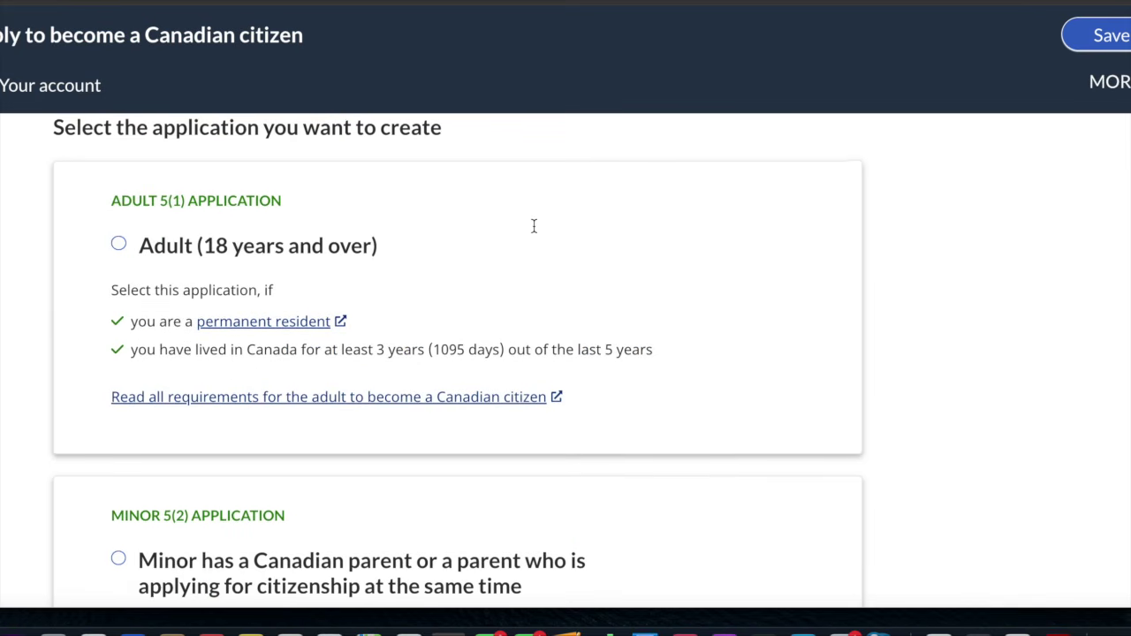
{"action": "left_click", "coordinate": [118, 246]}
{"action": "scroll", "coordinate": [703, 365], "scroll_direction": "down", "scroll_amount": 4}
{"action": "scroll", "coordinate": [704, 365], "scroll_direction": "down", "scroll_amount": 5}
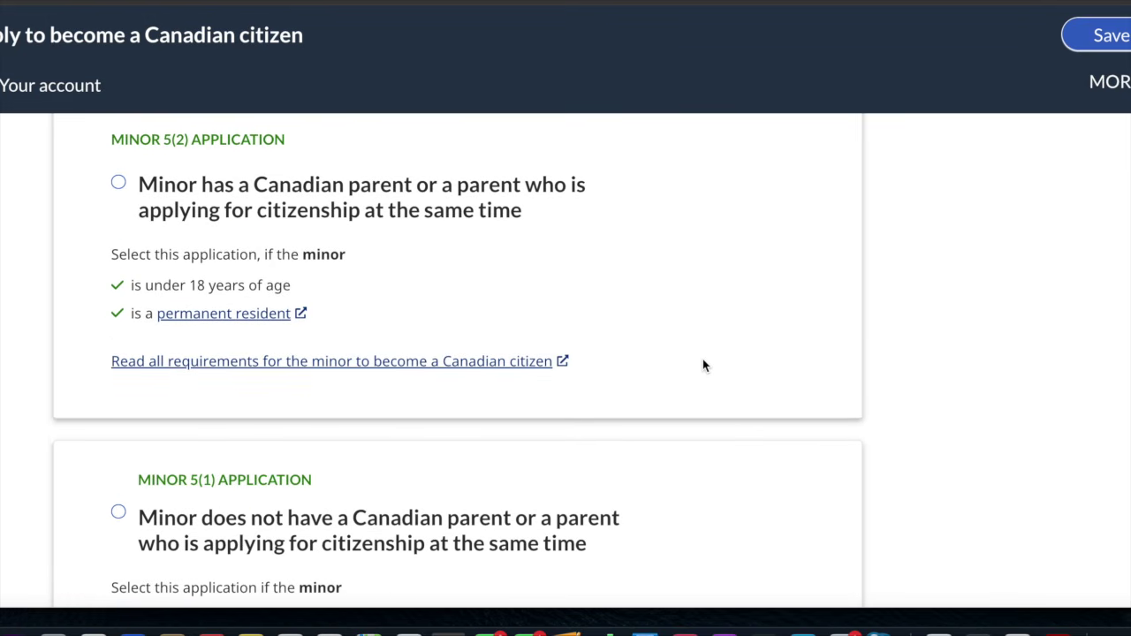
{"action": "scroll", "coordinate": [703, 365], "scroll_direction": "down", "scroll_amount": 2}
{"action": "scroll", "coordinate": [541, 544], "scroll_direction": "down", "scroll_amount": 1}
{"action": "scroll", "coordinate": [541, 543], "scroll_direction": "down", "scroll_amount": 10}
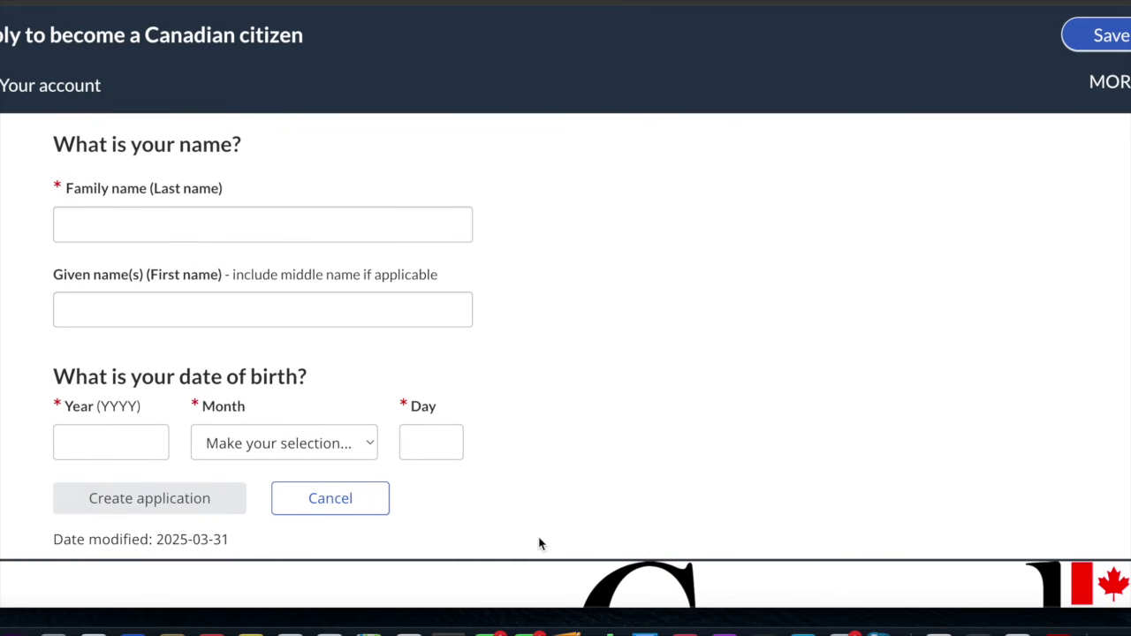
Enter the applicant's family name and given name
{"action": "left_click", "coordinate": [330, 216]}
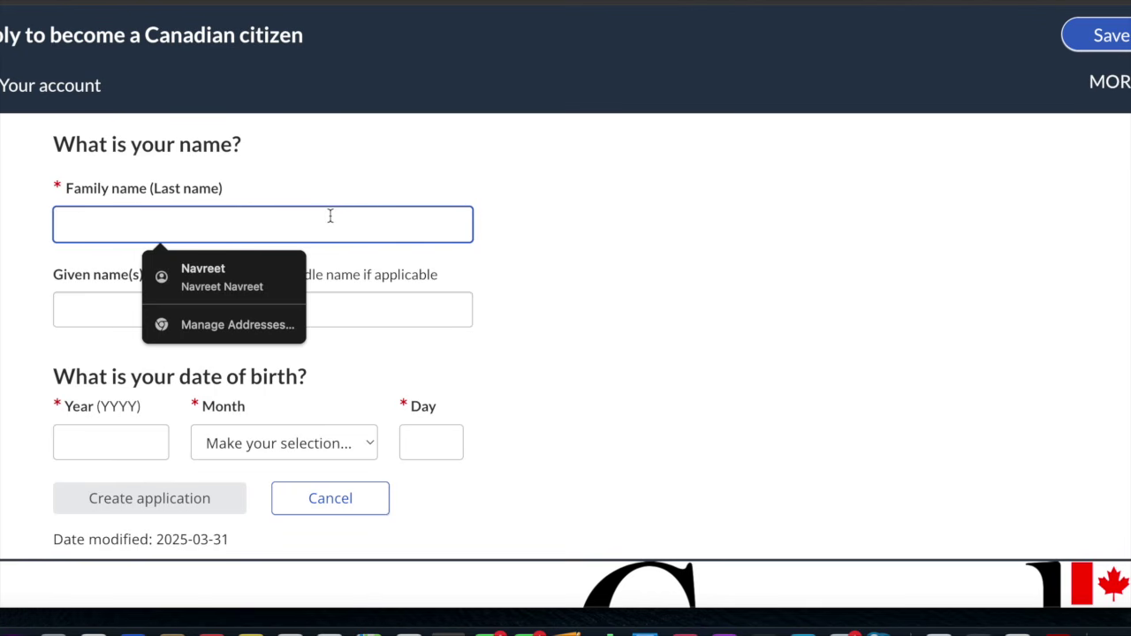
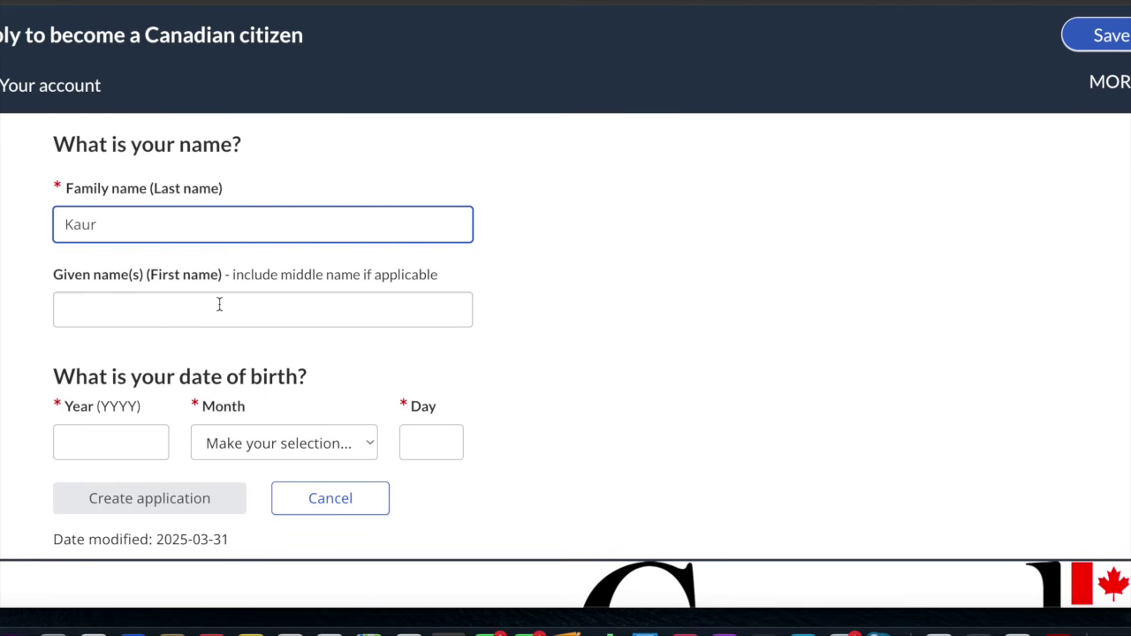
{"action": "left_click", "coordinate": [221, 304]}
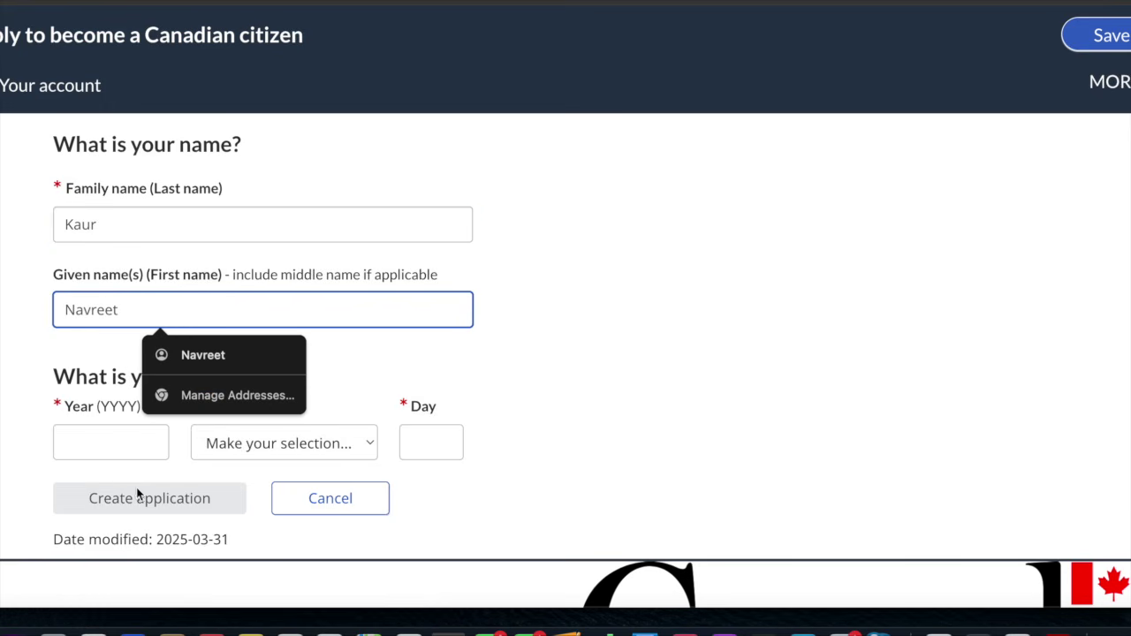
Enter birth date 2000, January, 1 and create the application
{"action": "left_click", "coordinate": [117, 440]}
{"action": "type", "text": "2000"}
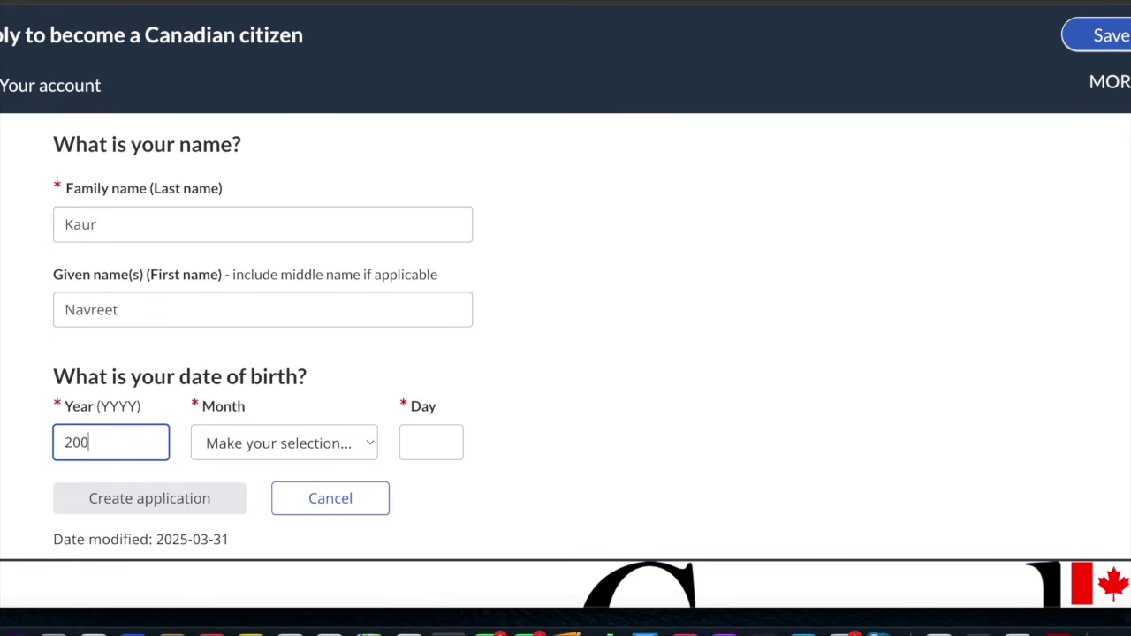
{"action": "left_click", "coordinate": [237, 449]}
{"action": "left_click", "coordinate": [231, 492]}
{"action": "left_click", "coordinate": [432, 440]}
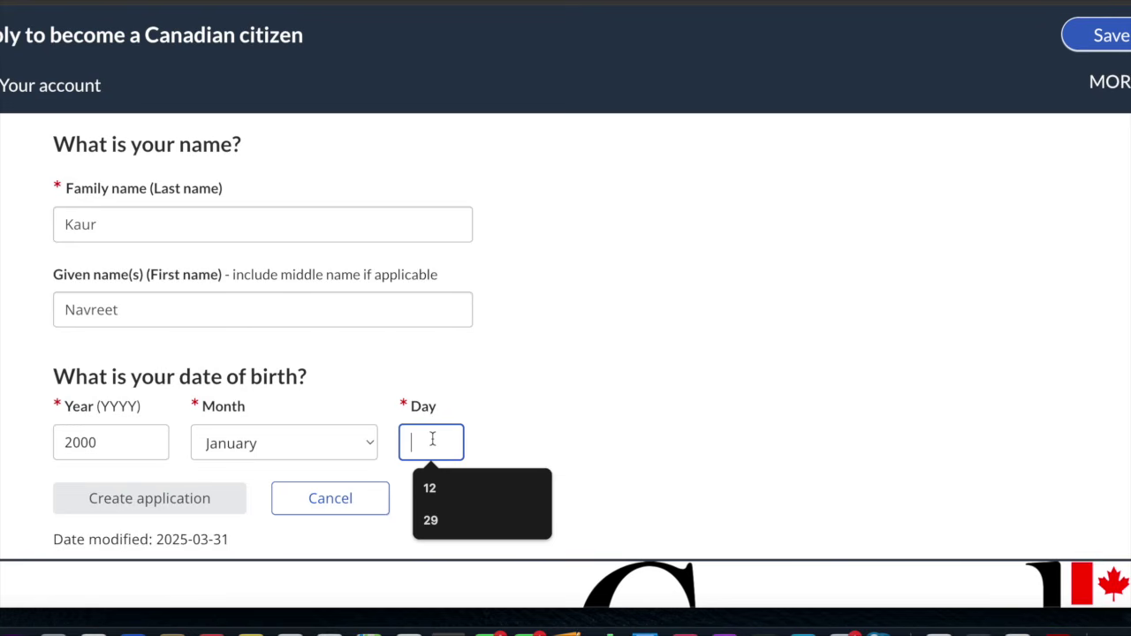
{"action": "type", "text": "1"}
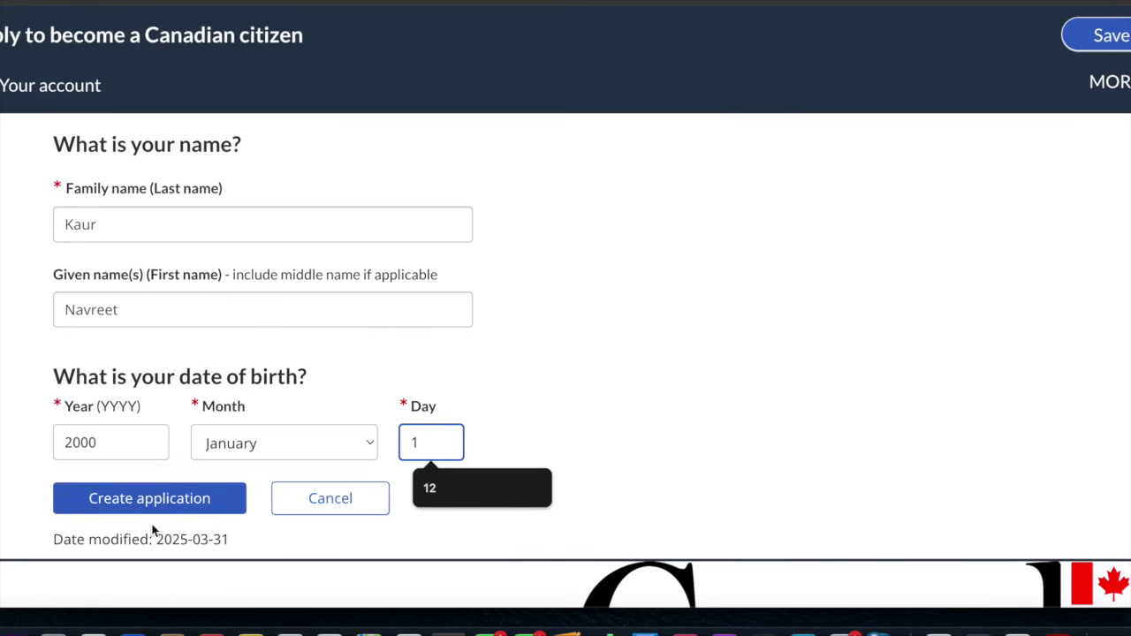
{"action": "left_click", "coordinate": [655, 471]}
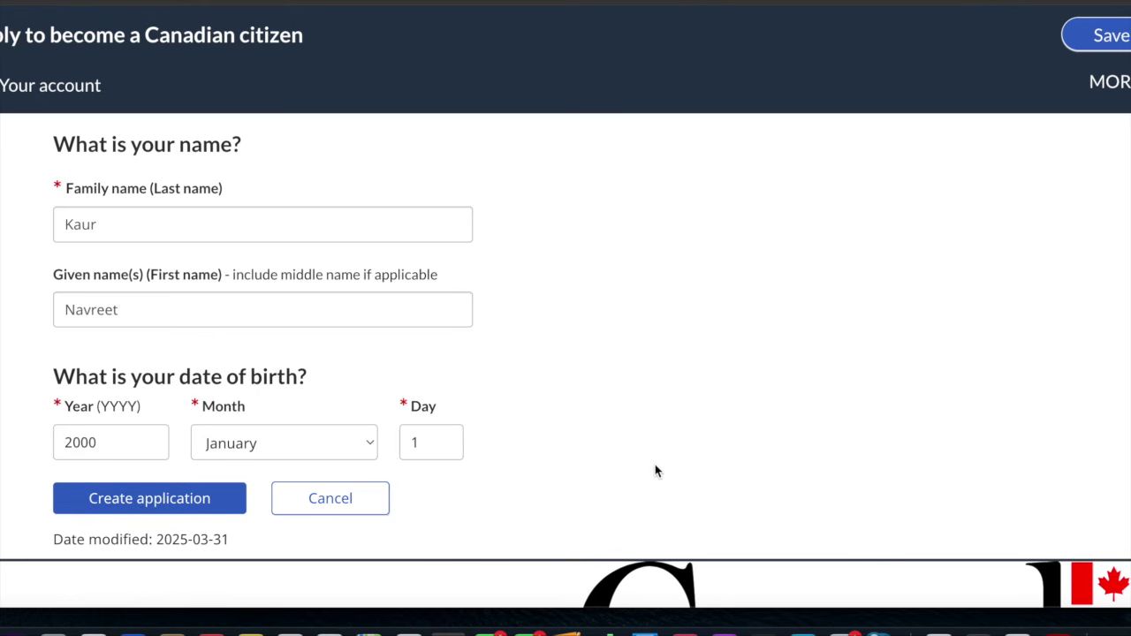
{"action": "scroll", "coordinate": [654, 471], "scroll_direction": "up", "scroll_amount": 3}
{"action": "scroll", "coordinate": [655, 471], "scroll_direction": "down", "scroll_amount": 4}
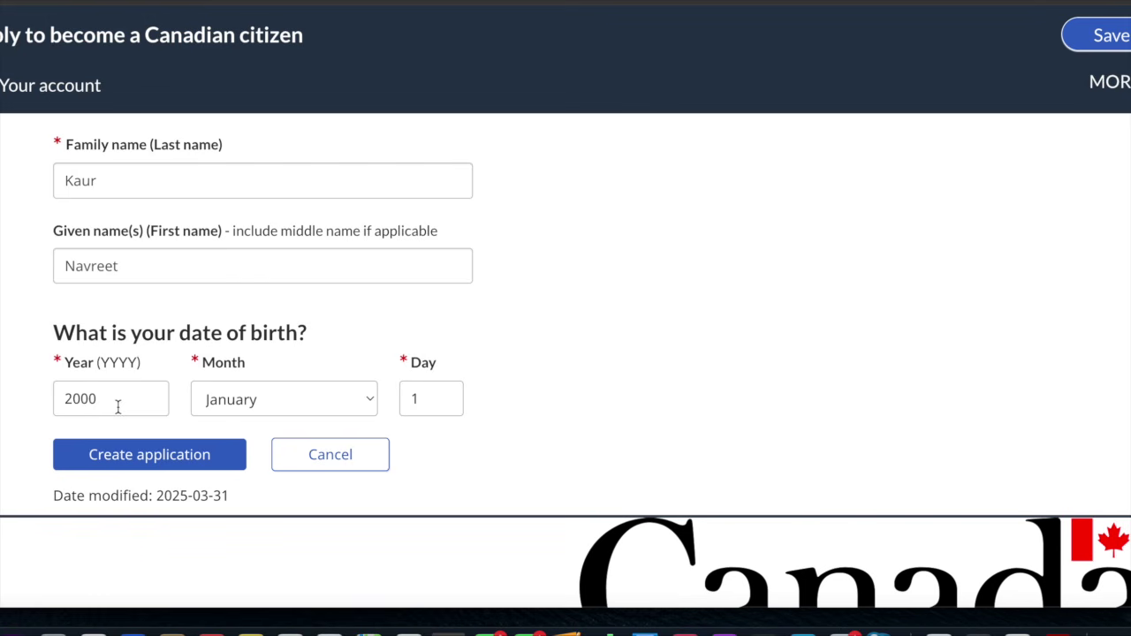
{"action": "left_click", "coordinate": [133, 460]}
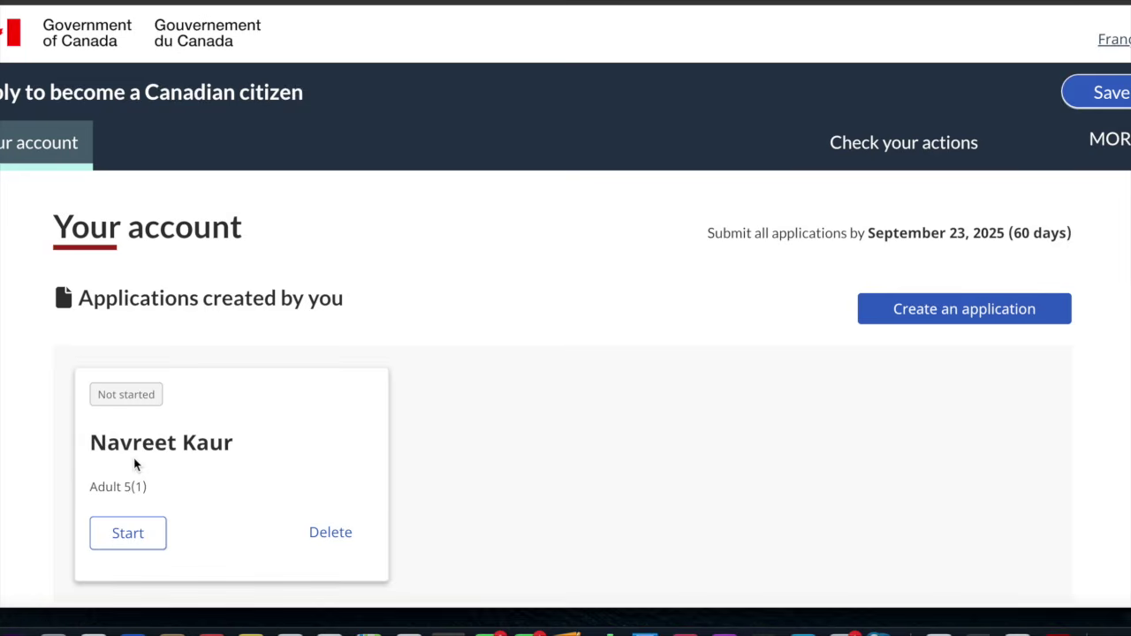
Scroll the account page to review the Adult 5(1) application listed as Not started
{"action": "scroll", "coordinate": [480, 424], "scroll_direction": "down", "scroll_amount": 3}
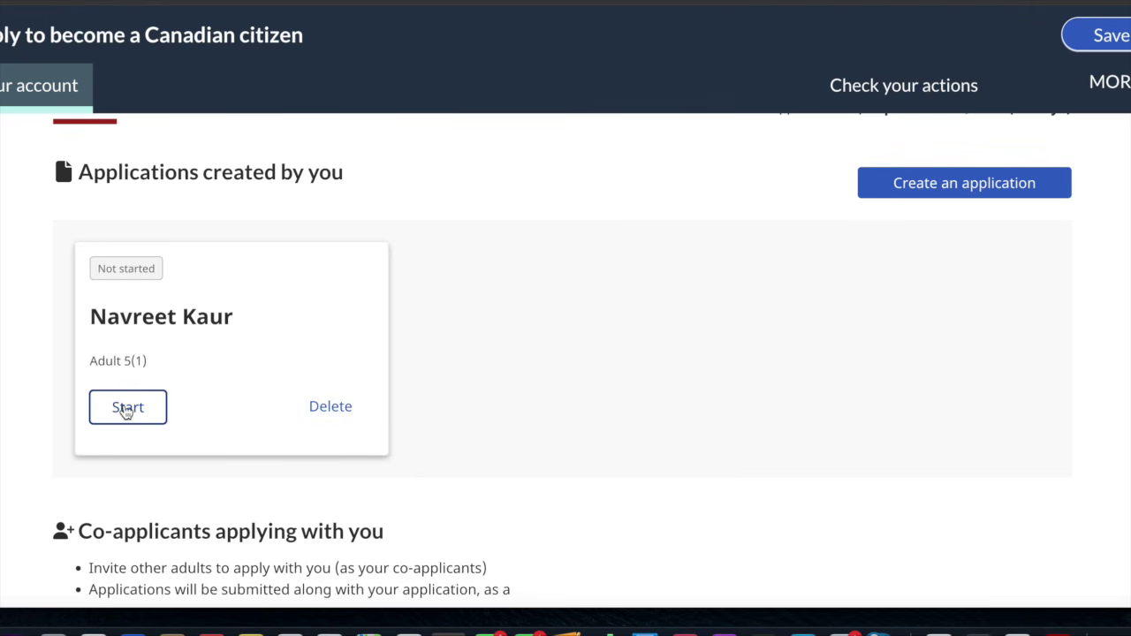
{"action": "scroll", "coordinate": [229, 369], "scroll_direction": "down", "scroll_amount": 3}
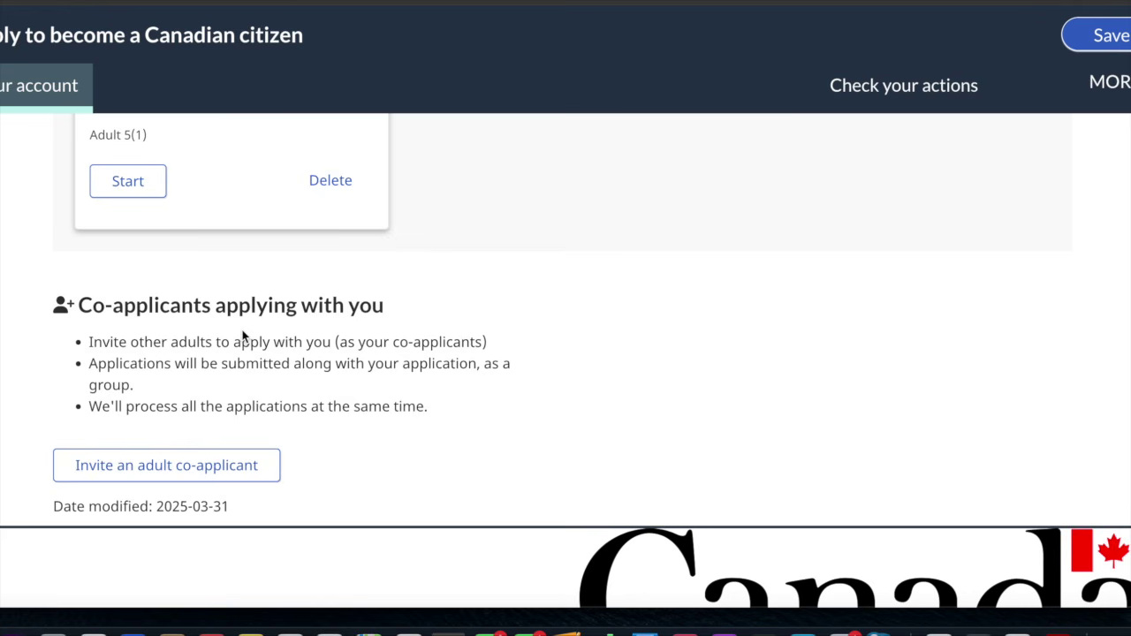
{"action": "scroll", "coordinate": [243, 336], "scroll_direction": "up", "scroll_amount": 1}
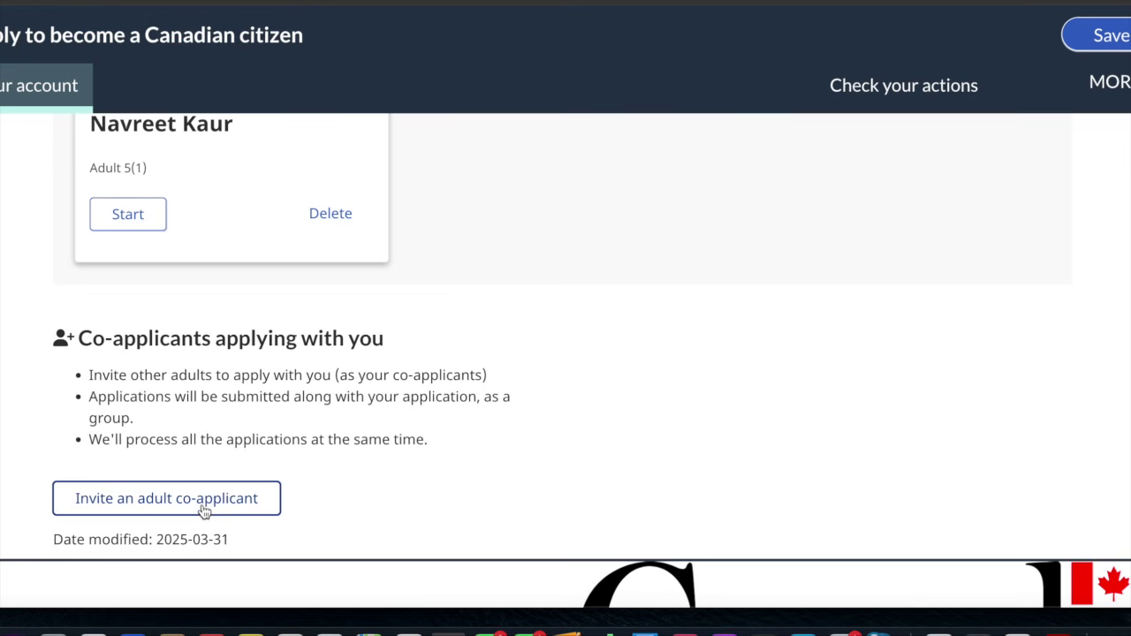
{"action": "scroll", "coordinate": [315, 488], "scroll_direction": "up", "scroll_amount": 3}
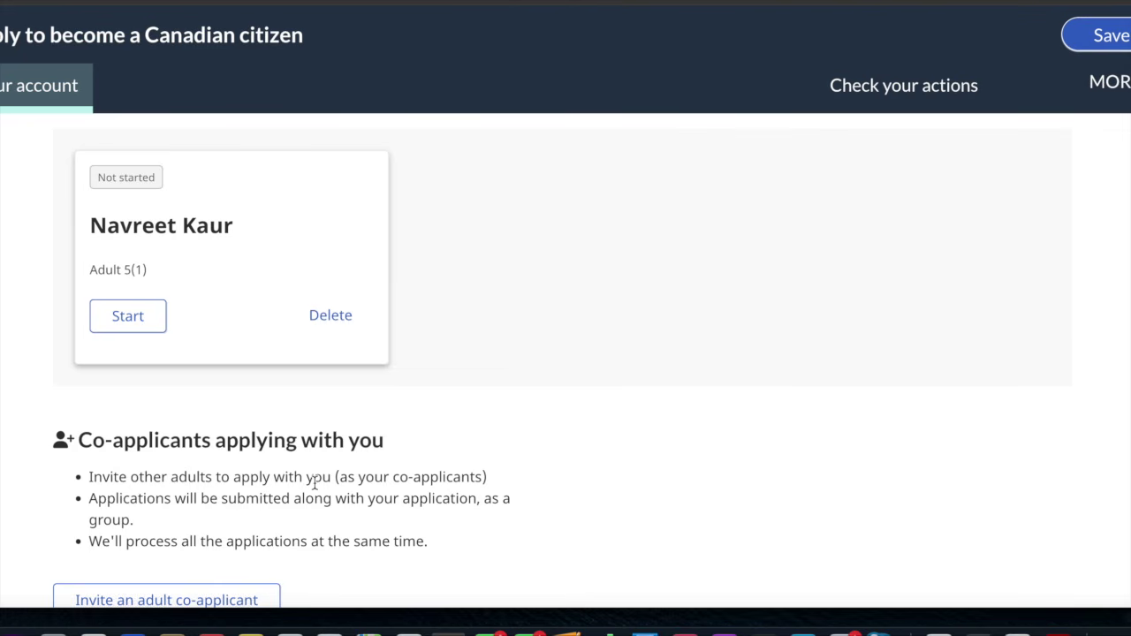
{"action": "scroll", "coordinate": [272, 323], "scroll_direction": "up", "scroll_amount": 2}
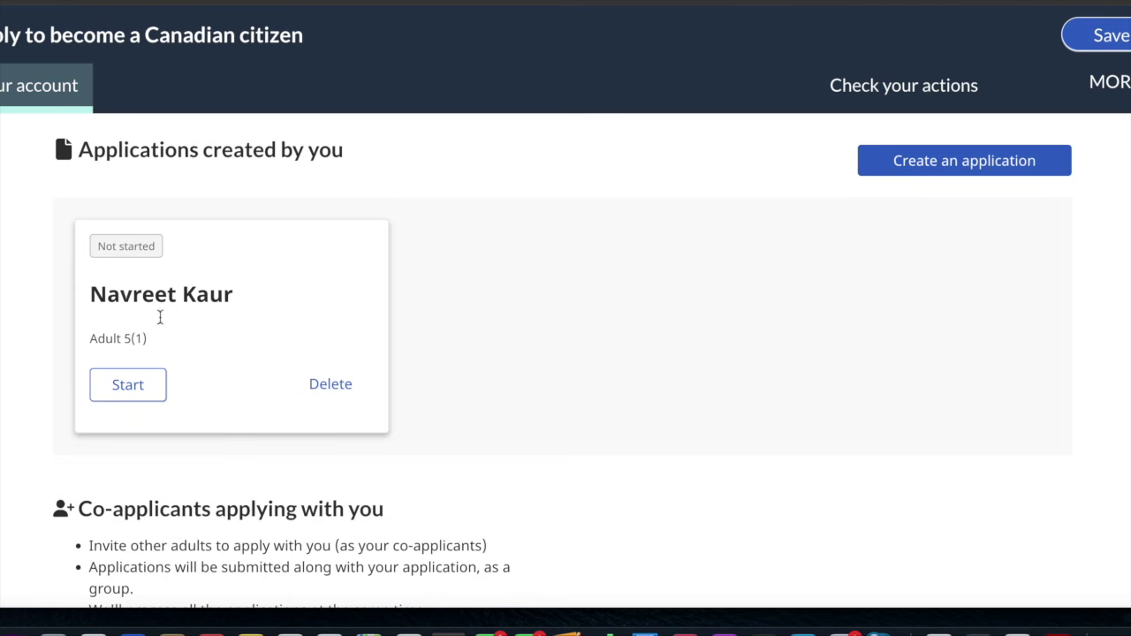
Start the new application and read through the opening form
{"action": "left_click", "coordinate": [129, 393]}
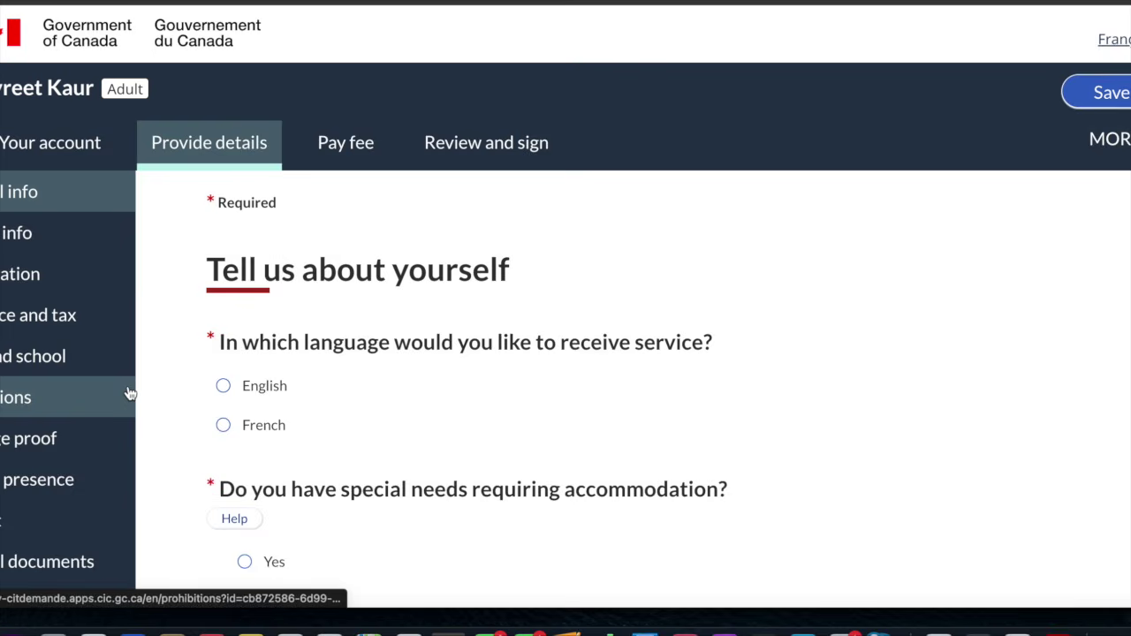
{"action": "scroll", "coordinate": [129, 393], "scroll_direction": "down", "scroll_amount": 1}
{"action": "scroll", "coordinate": [129, 393], "scroll_direction": "down", "scroll_amount": 1}
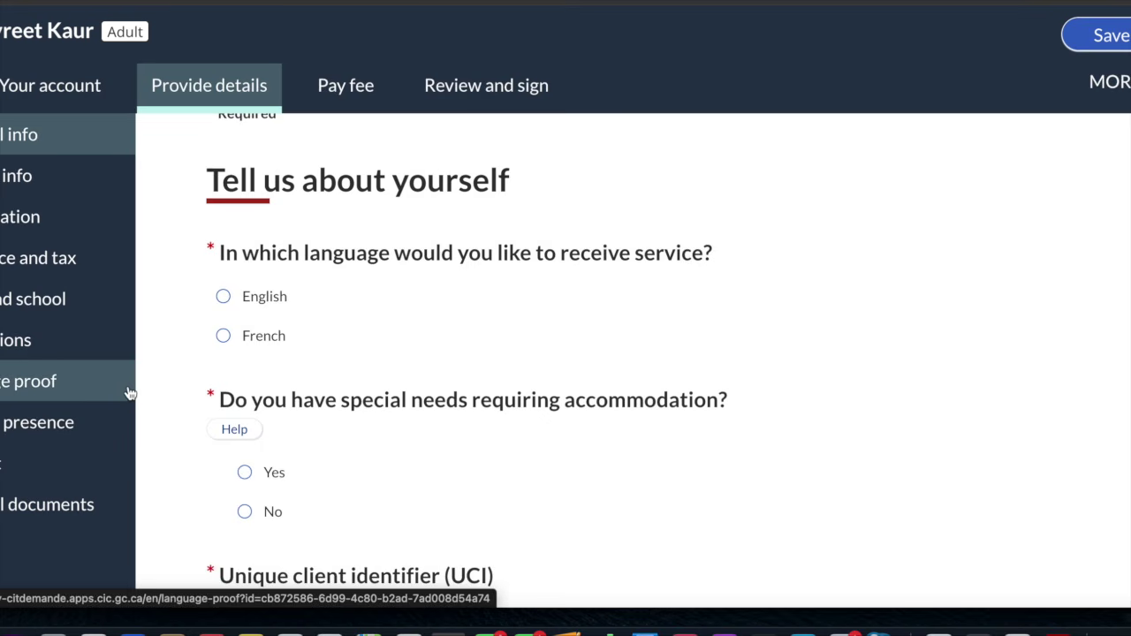
{"action": "scroll", "coordinate": [129, 394], "scroll_direction": "up", "scroll_amount": 2}
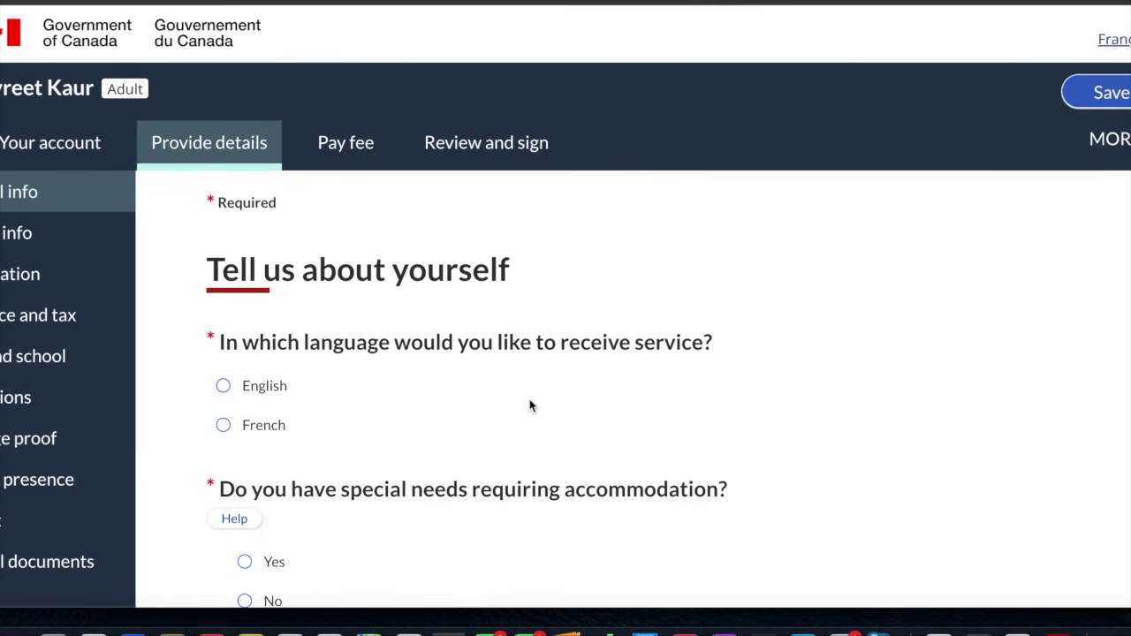
{"action": "scroll", "coordinate": [530, 405], "scroll_direction": "down", "scroll_amount": 3}
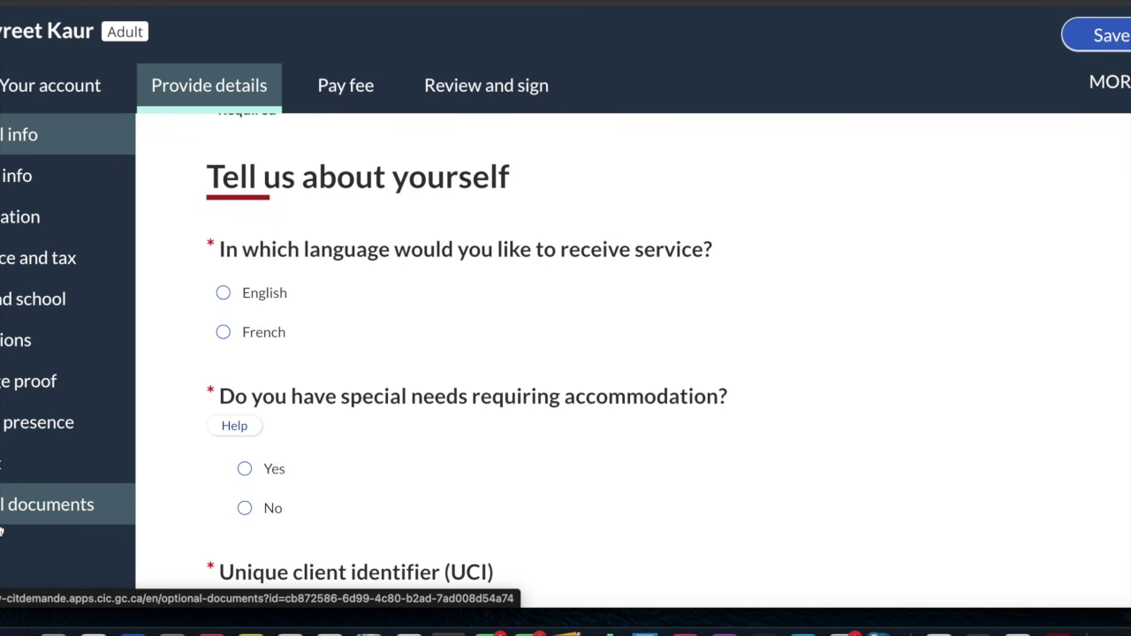
{"action": "scroll", "coordinate": [1, 532], "scroll_direction": "down", "scroll_amount": 1}
{"action": "scroll", "coordinate": [1, 532], "scroll_direction": "up", "scroll_amount": 1}
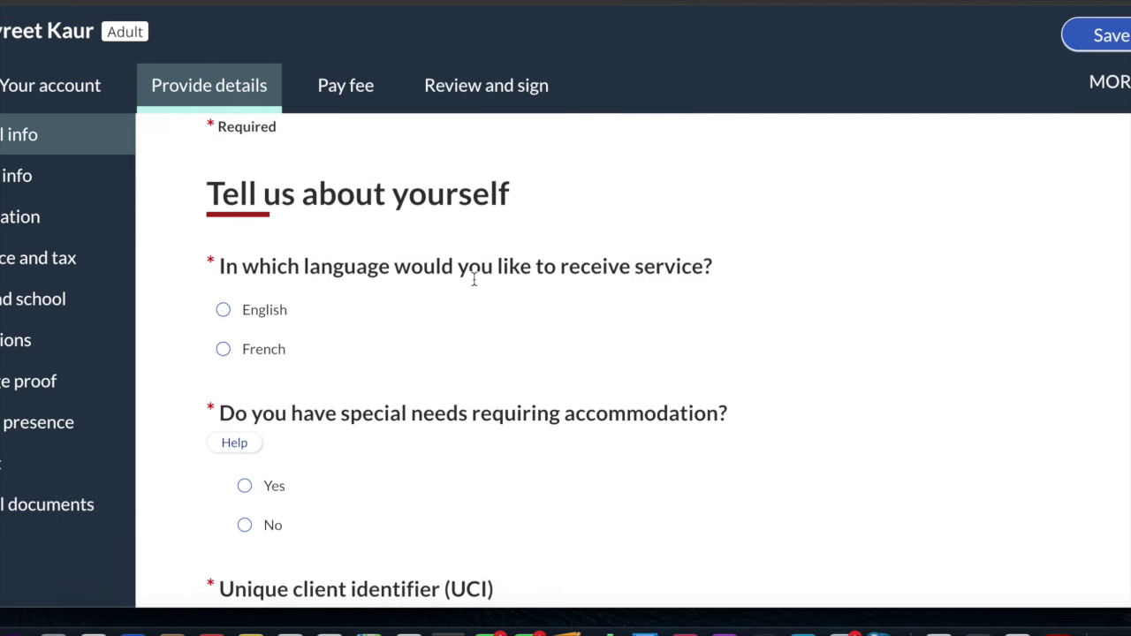
{"action": "scroll", "coordinate": [442, 345], "scroll_direction": "down", "scroll_amount": 1}
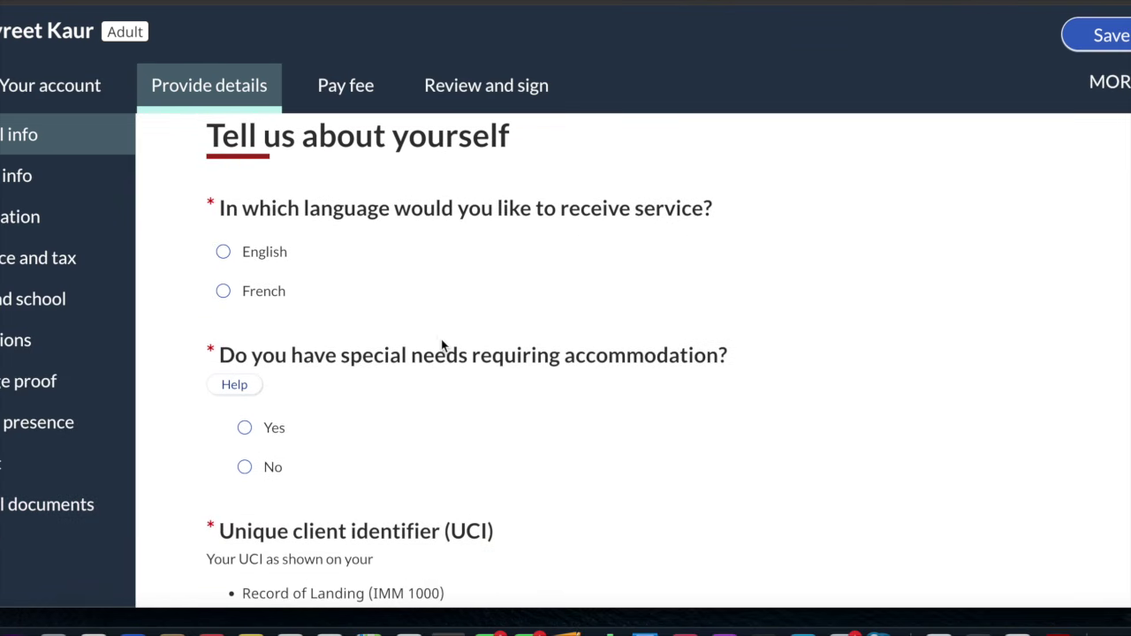
Choose English service, no accommodation needed, and no name change since residency
{"action": "left_click", "coordinate": [223, 252]}
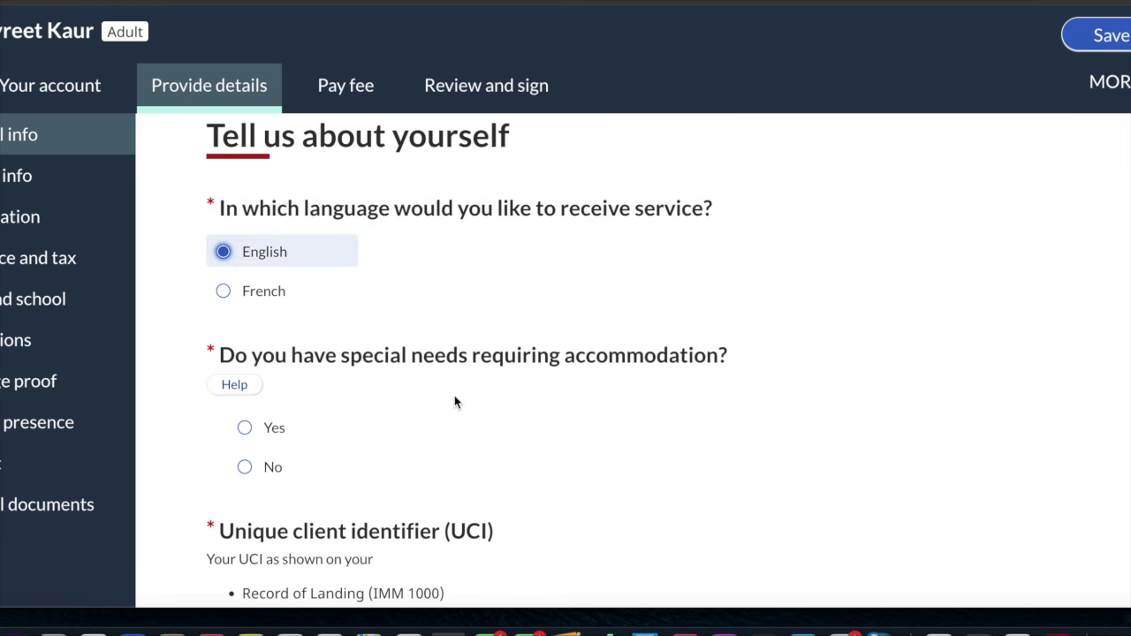
{"action": "scroll", "coordinate": [455, 402], "scroll_direction": "down", "scroll_amount": 2}
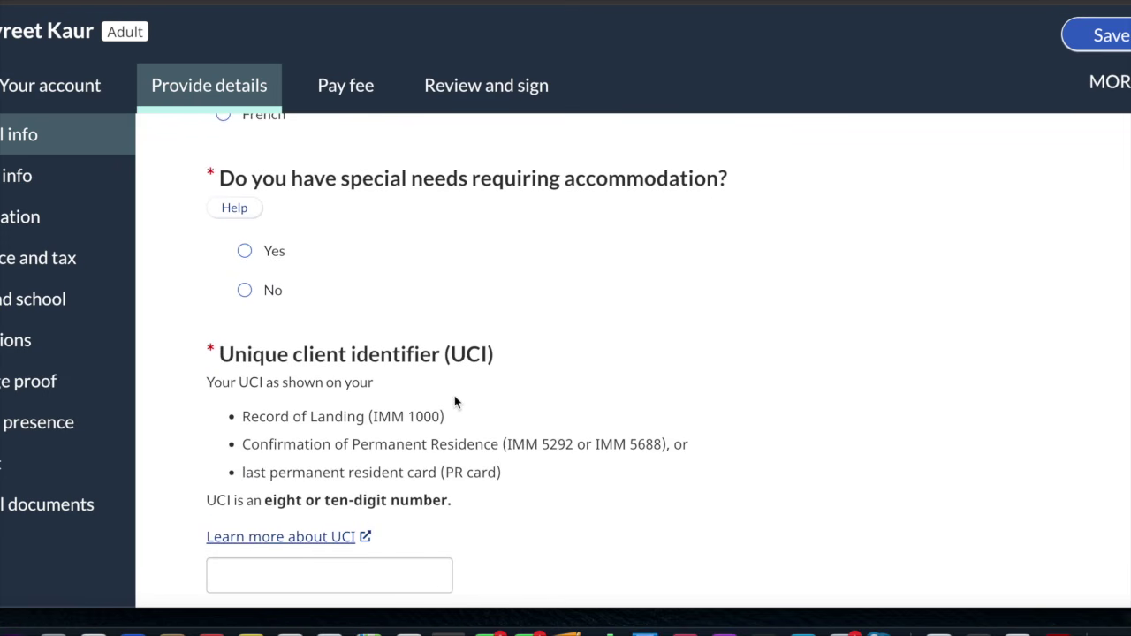
{"action": "left_click", "coordinate": [254, 292]}
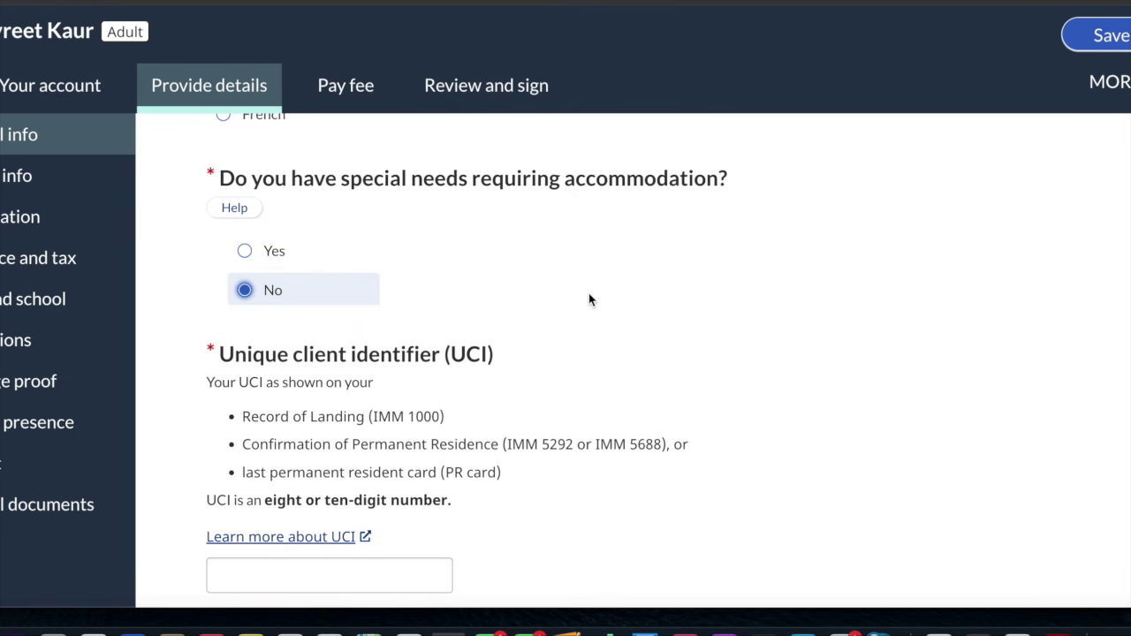
{"action": "scroll", "coordinate": [590, 300], "scroll_direction": "down", "scroll_amount": 5}
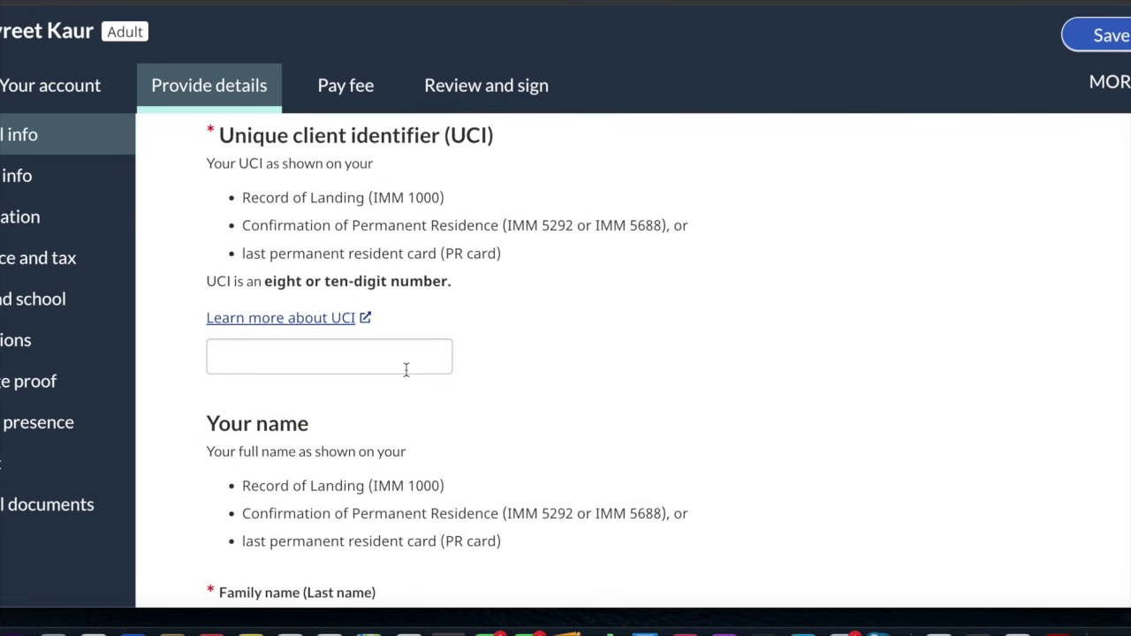
{"action": "scroll", "coordinate": [406, 369], "scroll_direction": "down", "scroll_amount": 5}
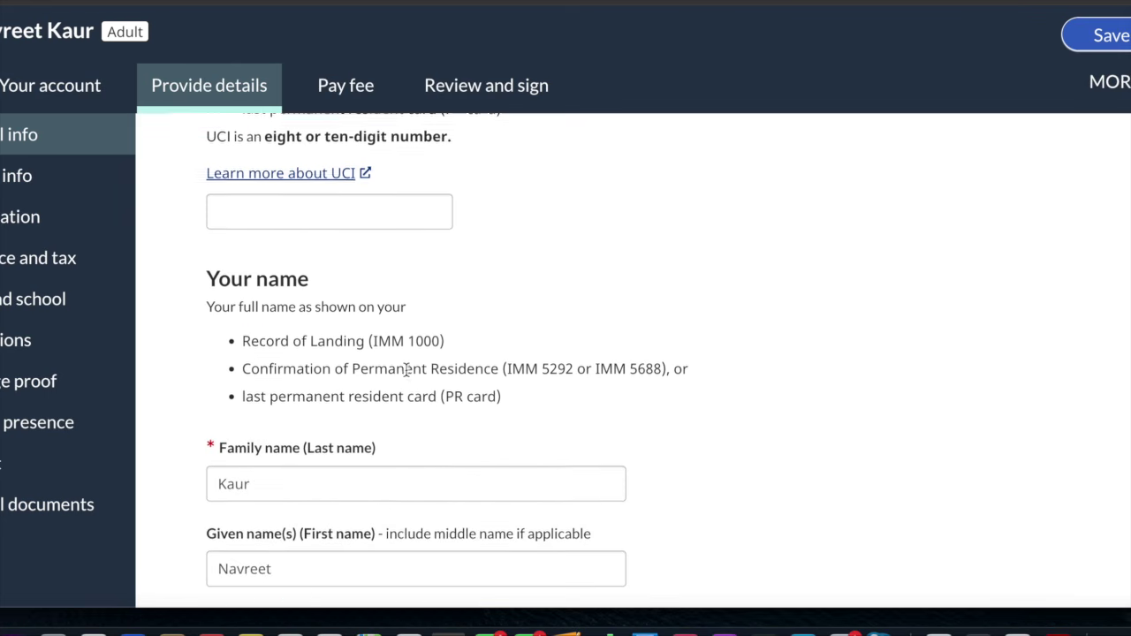
{"action": "scroll", "coordinate": [406, 369], "scroll_direction": "down", "scroll_amount": 2}
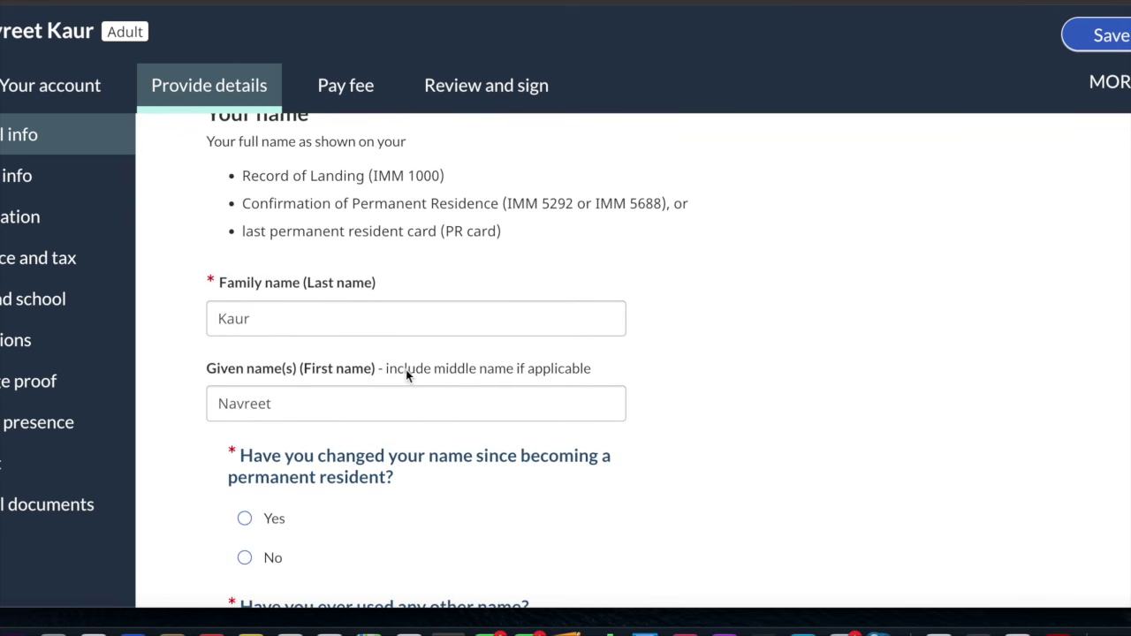
{"action": "scroll", "coordinate": [386, 458], "scroll_direction": "down", "scroll_amount": 2}
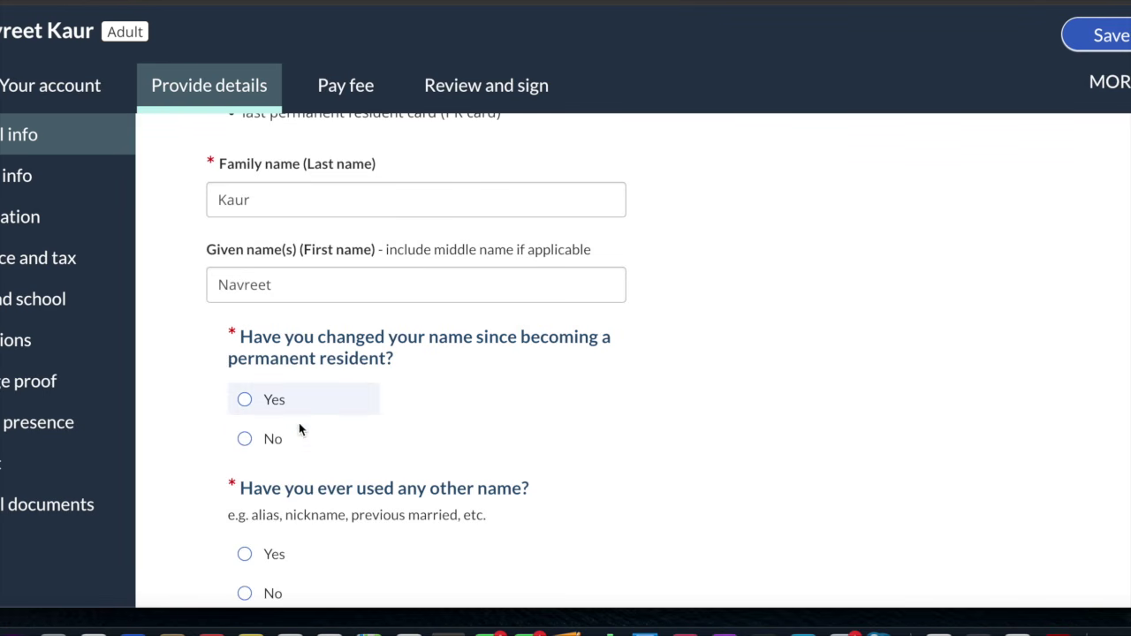
{"action": "left_click", "coordinate": [270, 439]}
Set gender to Female, no gender-designation change, and height 160 cm
{"action": "scroll", "coordinate": [273, 442], "scroll_direction": "down", "scroll_amount": 3}
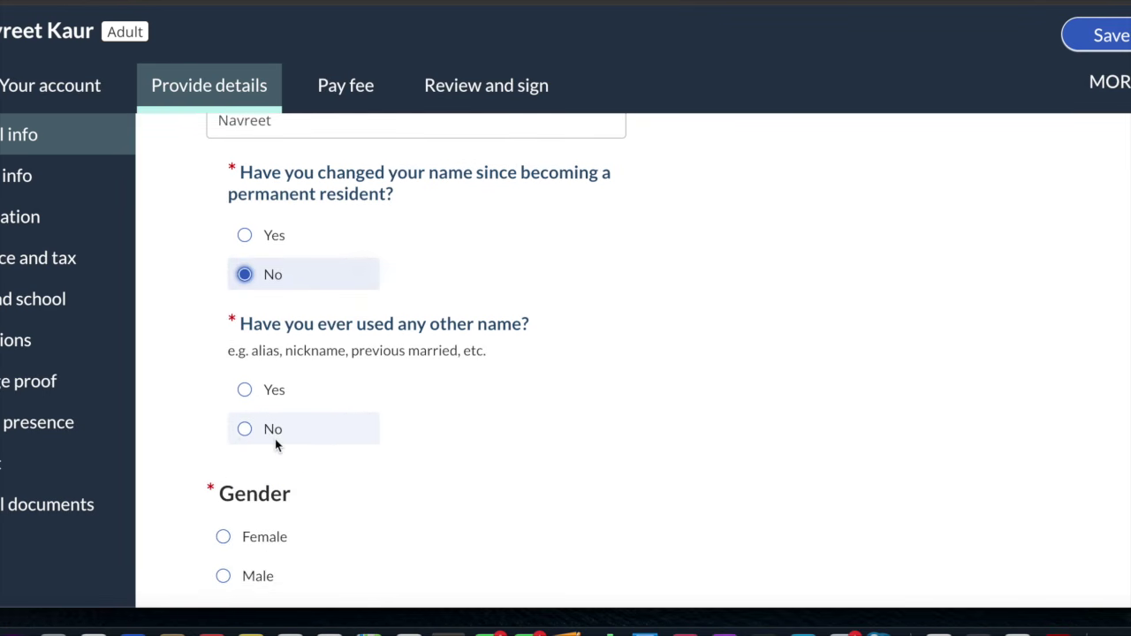
{"action": "scroll", "coordinate": [275, 442], "scroll_direction": "down", "scroll_amount": 3}
{"action": "left_click", "coordinate": [257, 397]}
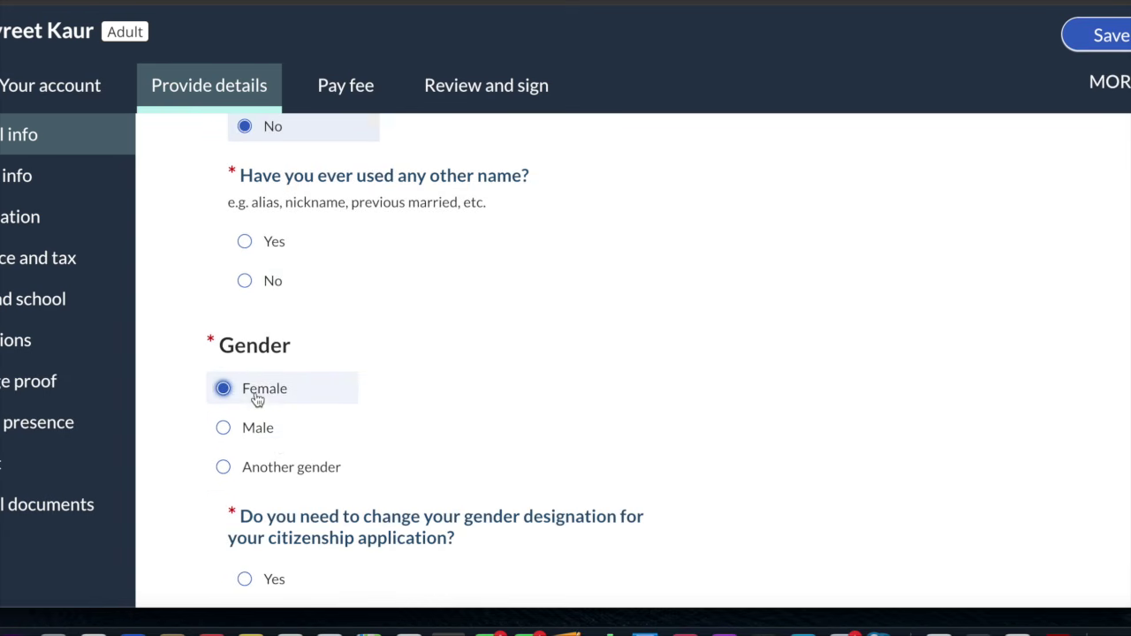
{"action": "scroll", "coordinate": [257, 399], "scroll_direction": "down", "scroll_amount": 5}
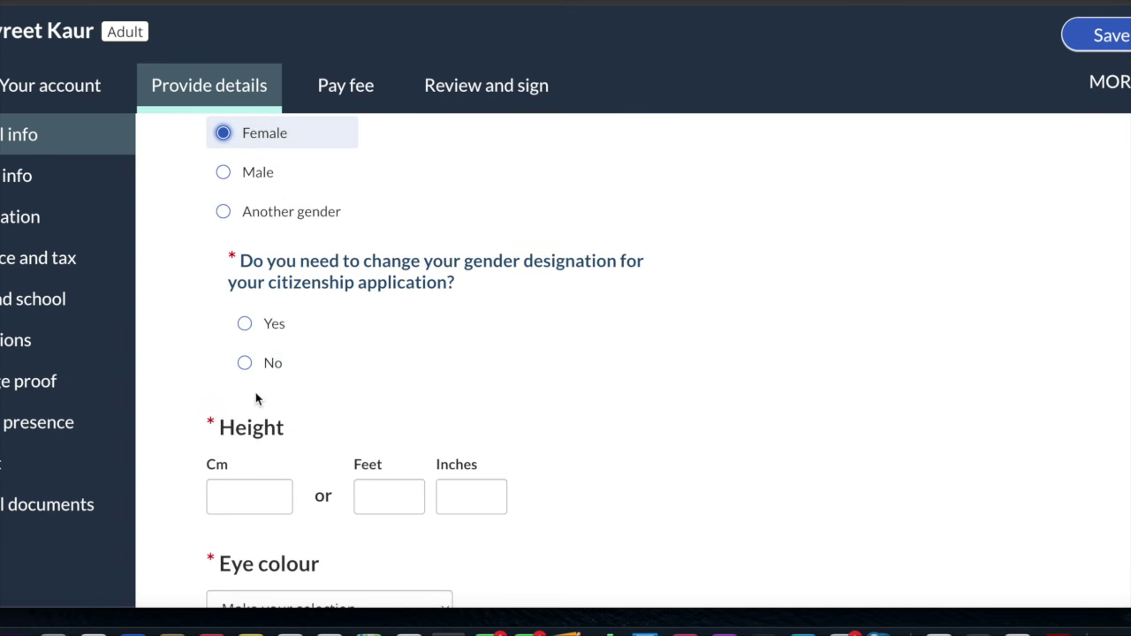
{"action": "scroll", "coordinate": [255, 398], "scroll_direction": "down", "scroll_amount": 2}
{"action": "left_click", "coordinate": [245, 268]}
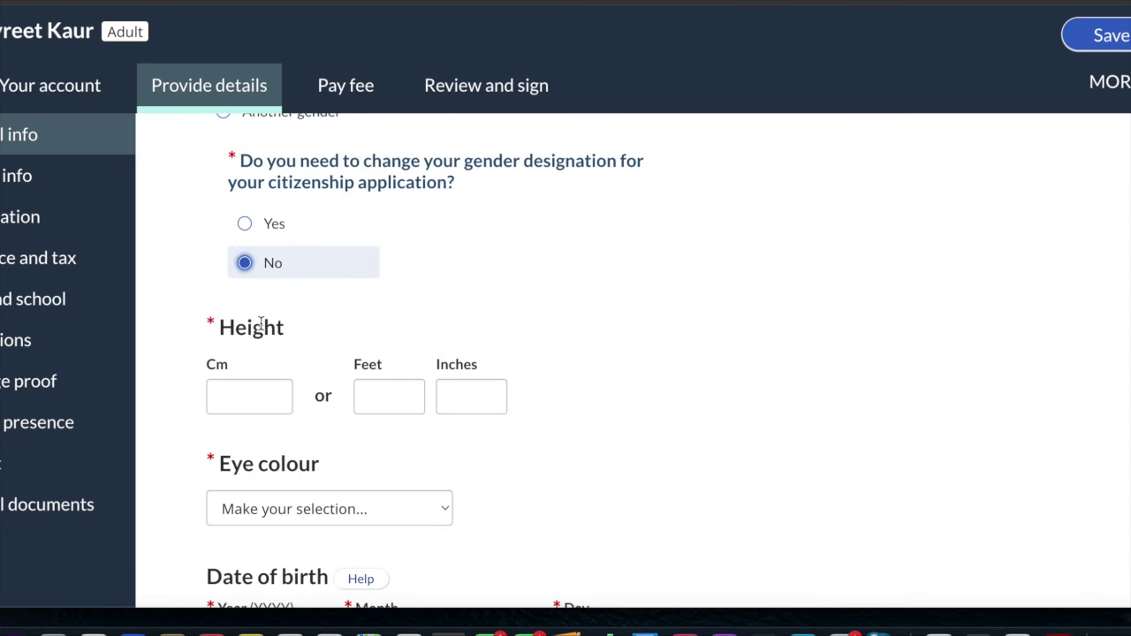
{"action": "left_click", "coordinate": [249, 405]}
{"action": "left_click", "coordinate": [269, 444]}
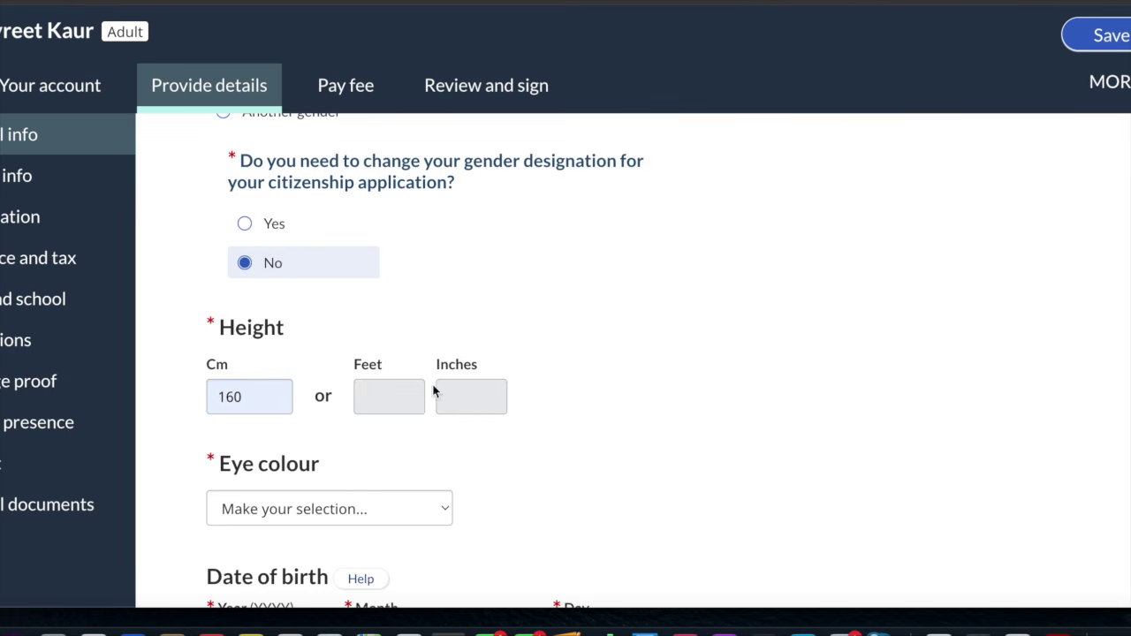
{"action": "scroll", "coordinate": [372, 349], "scroll_direction": "down", "scroll_amount": 2}
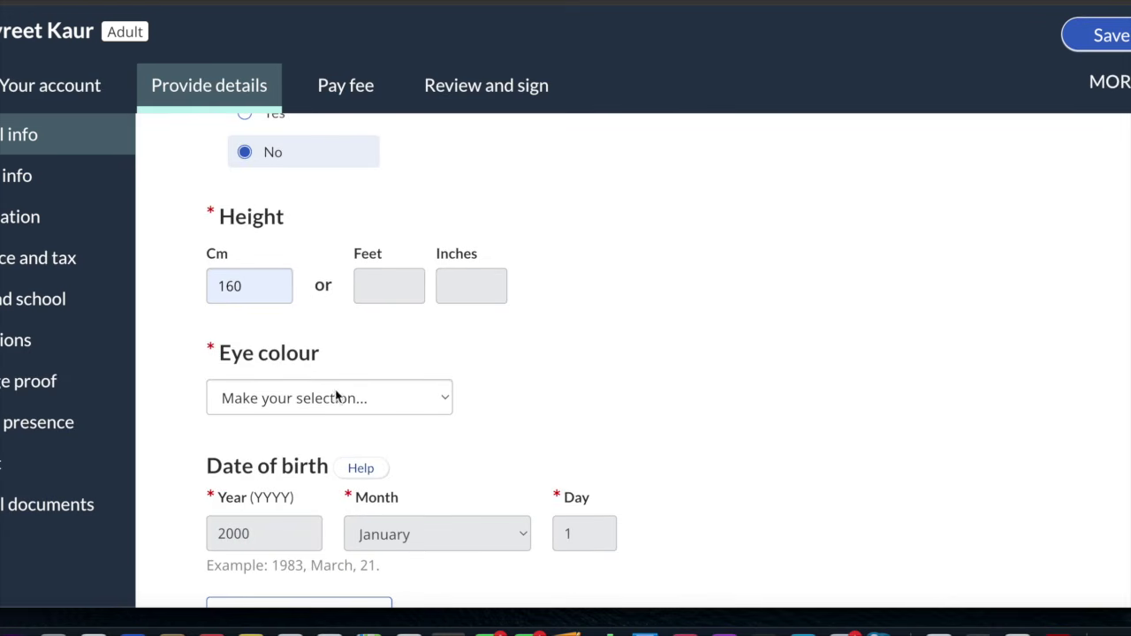
Set eye colour to Black
{"action": "left_click", "coordinate": [329, 400]}
{"action": "left_click", "coordinate": [305, 423]}
{"action": "scroll", "coordinate": [305, 422], "scroll_direction": "down", "scroll_amount": 5}
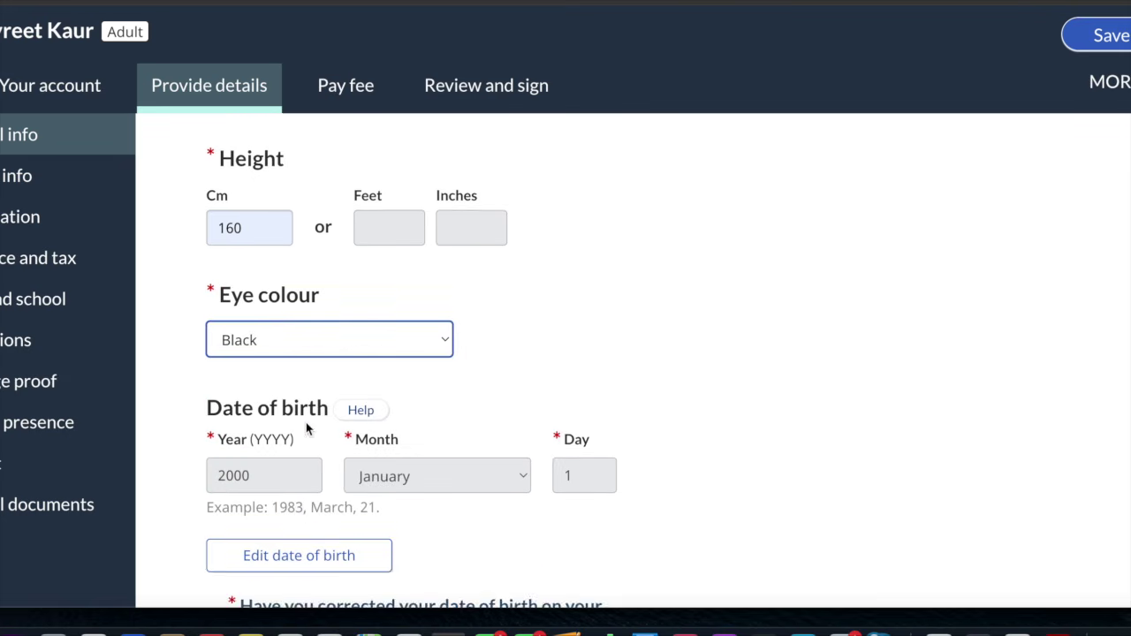
{"action": "scroll", "coordinate": [306, 426], "scroll_direction": "down", "scroll_amount": 4}
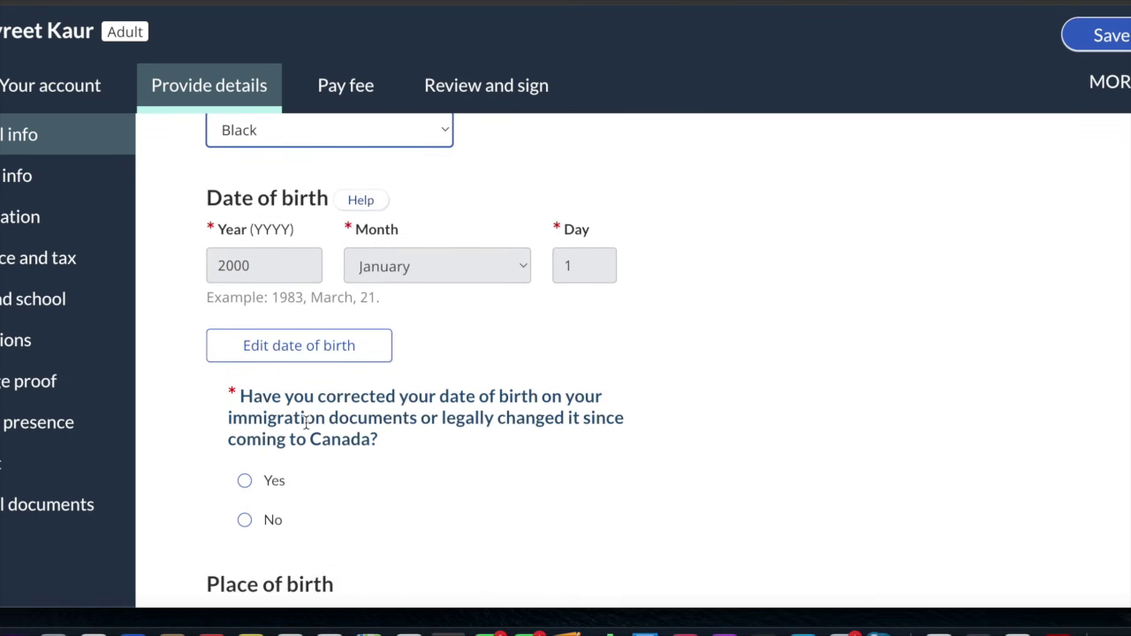
{"action": "scroll", "coordinate": [306, 425], "scroll_direction": "down", "scroll_amount": 1}
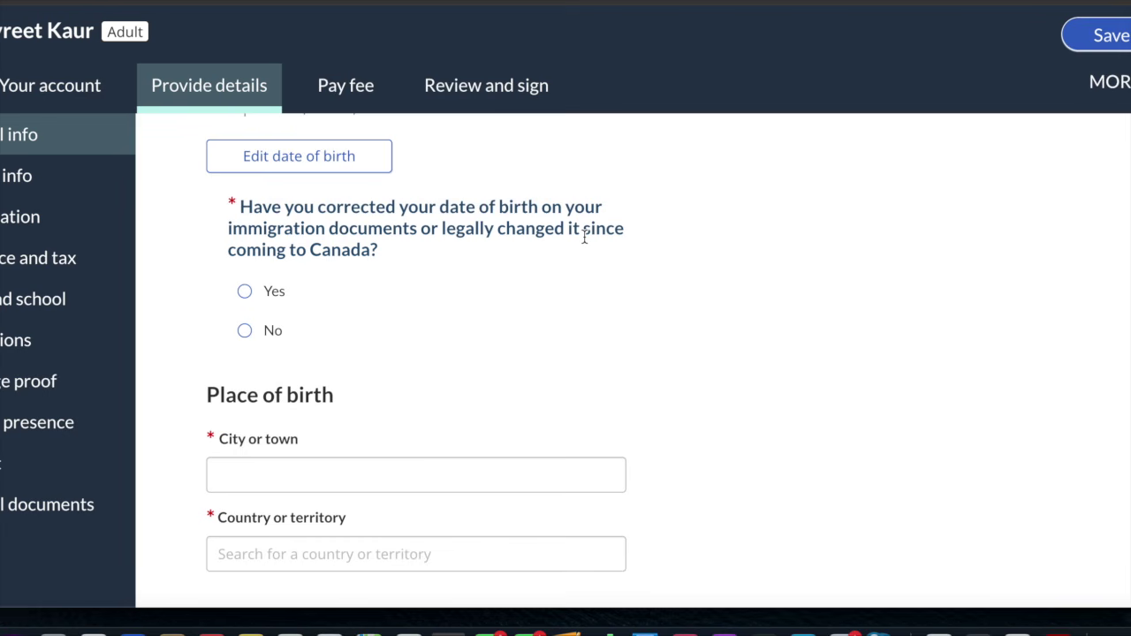
Answer No to both date-of-birth correction questions and go on to Contact information
{"action": "left_click", "coordinate": [245, 332]}
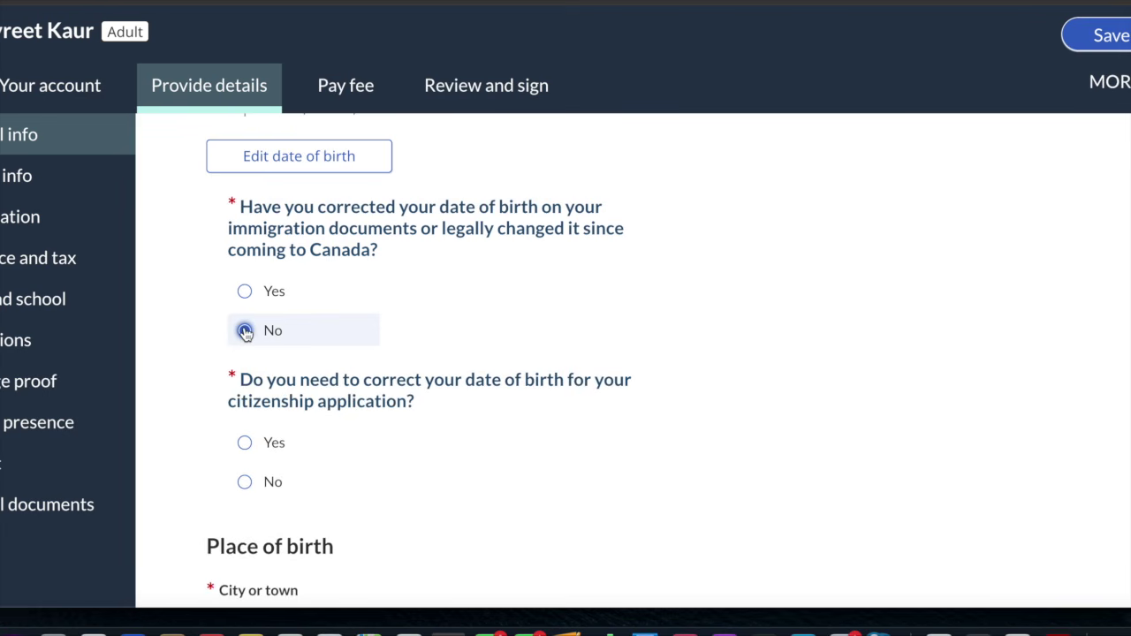
{"action": "scroll", "coordinate": [244, 329], "scroll_direction": "down", "scroll_amount": 3}
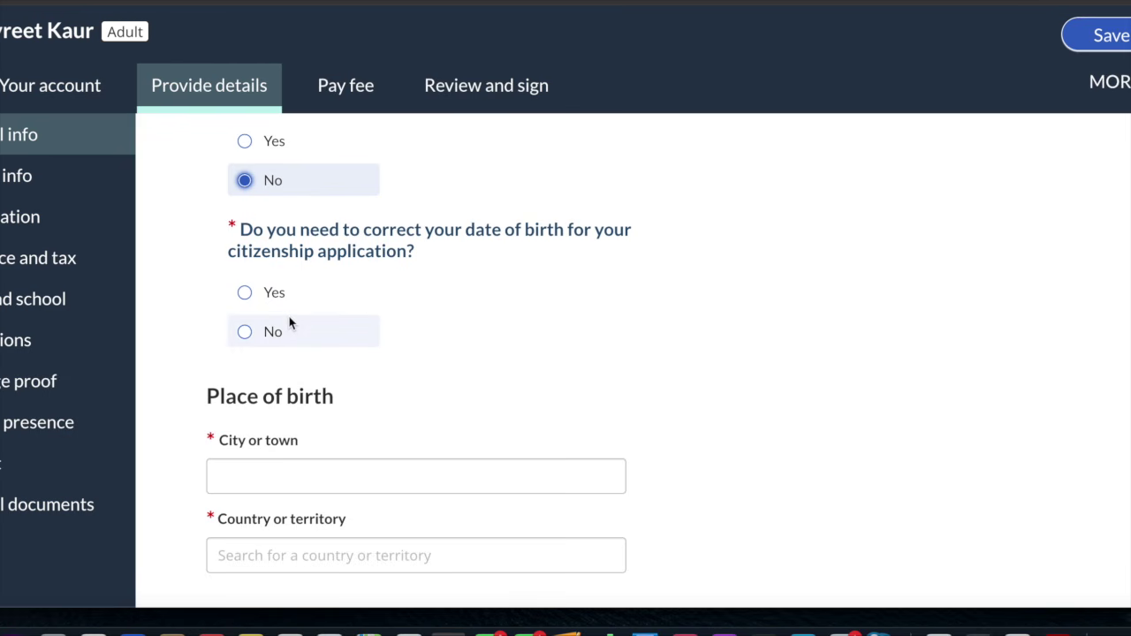
{"action": "left_click", "coordinate": [245, 332]}
{"action": "scroll", "coordinate": [252, 339], "scroll_direction": "down", "scroll_amount": 5}
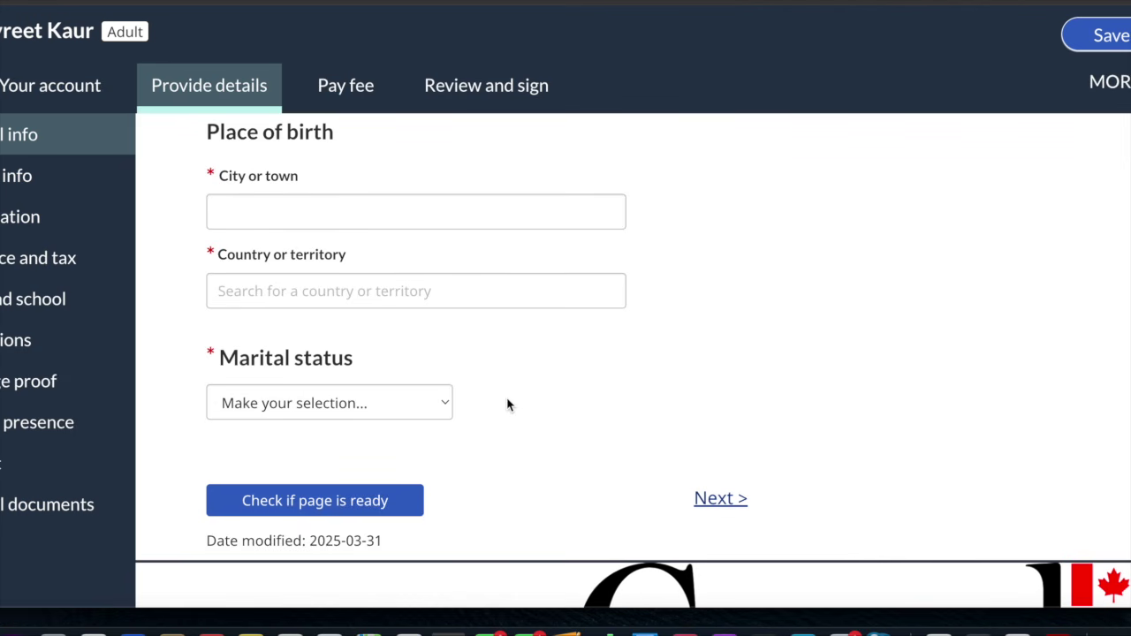
{"action": "left_click", "coordinate": [721, 499]}
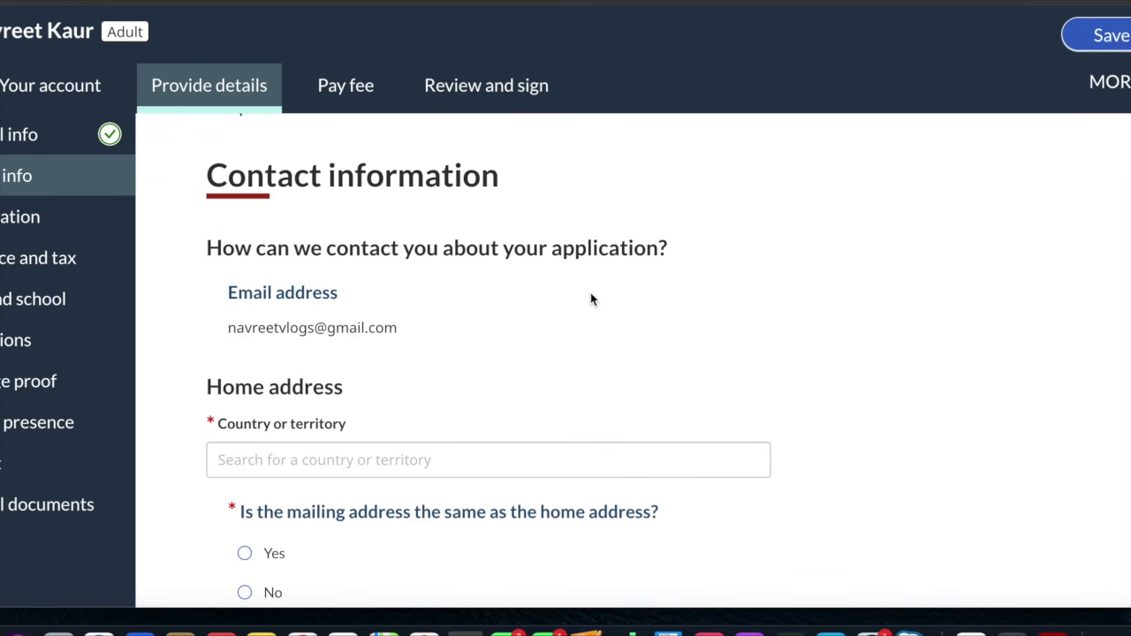
Set the home address country to India
{"action": "scroll", "coordinate": [591, 299], "scroll_direction": "down", "scroll_amount": 5}
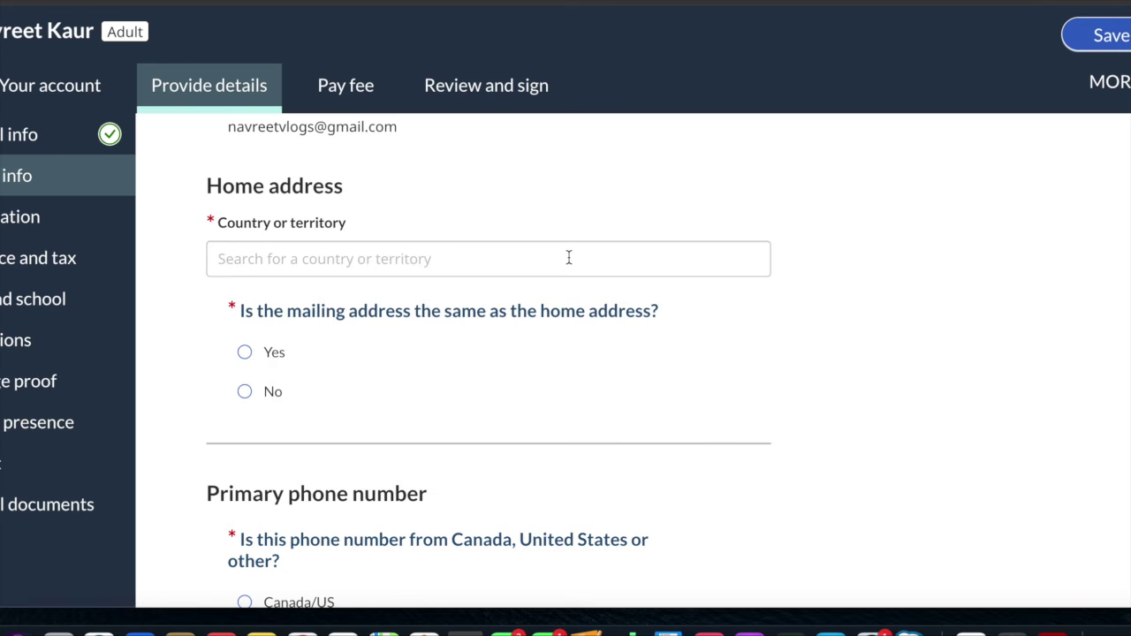
{"action": "left_click", "coordinate": [569, 257]}
{"action": "type", "text": "in"}
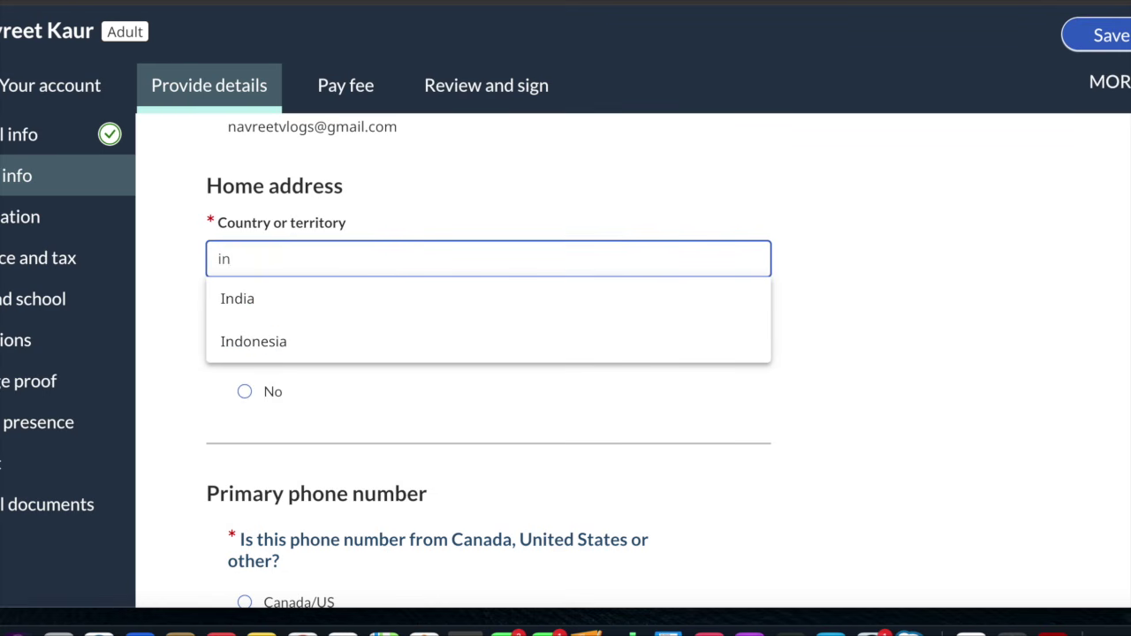
{"action": "left_click", "coordinate": [429, 311]}
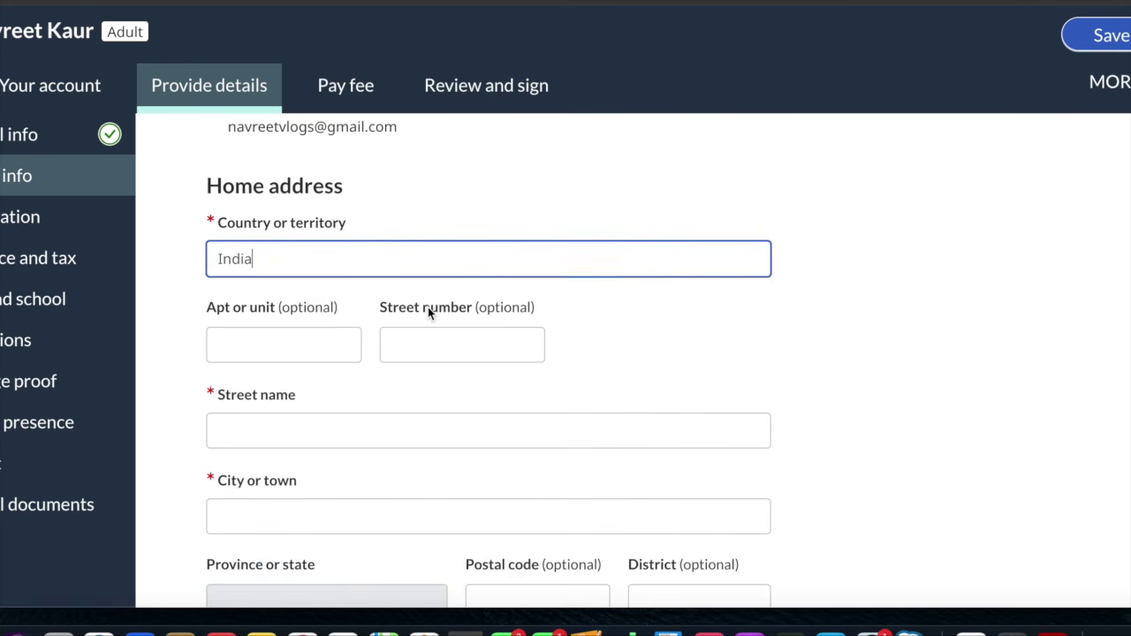
{"action": "scroll", "coordinate": [430, 311], "scroll_direction": "down", "scroll_amount": 3}
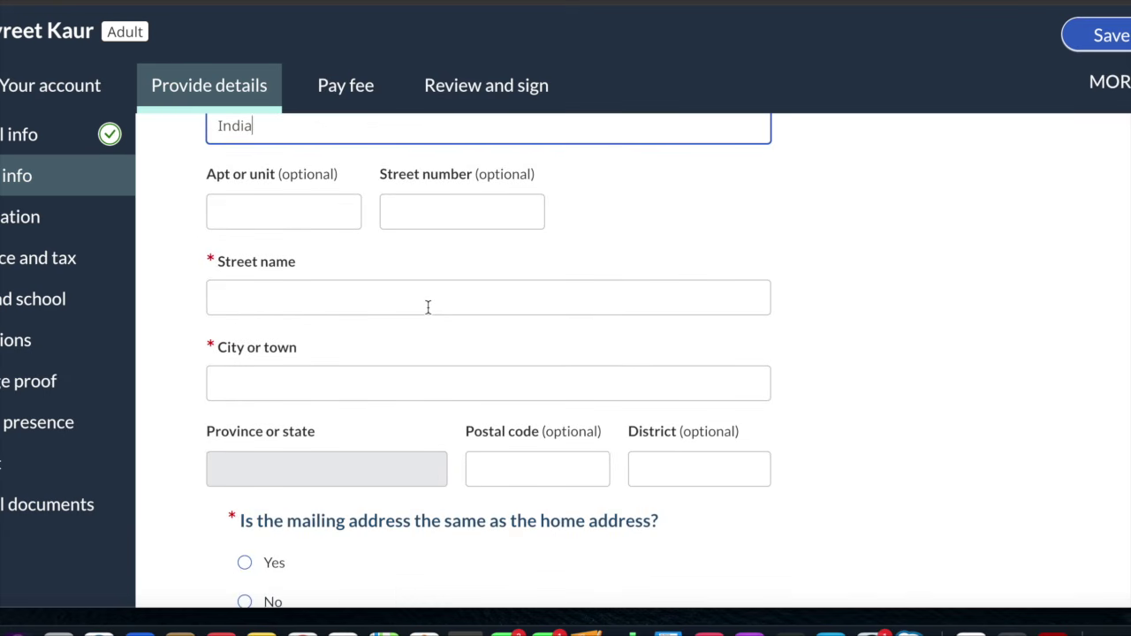
Fill in the home street name, city and postal code
{"action": "left_click", "coordinate": [427, 307]}
{"action": "type", "text": "12"}
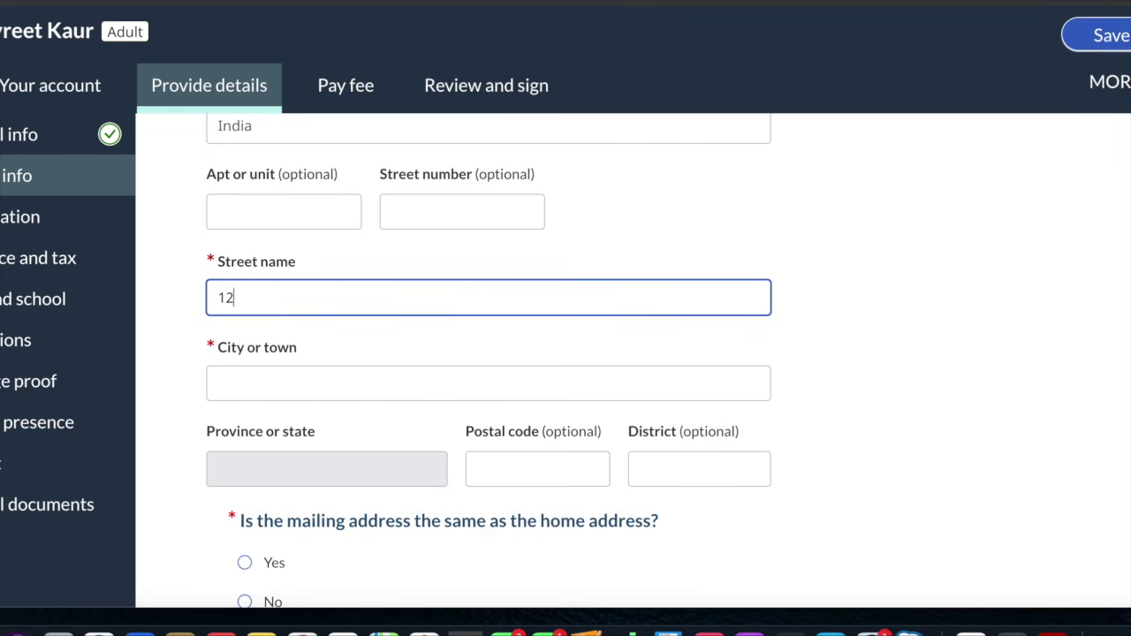
{"action": "type", "text": "3 ABC"}
{"action": "left_click", "coordinate": [387, 380]}
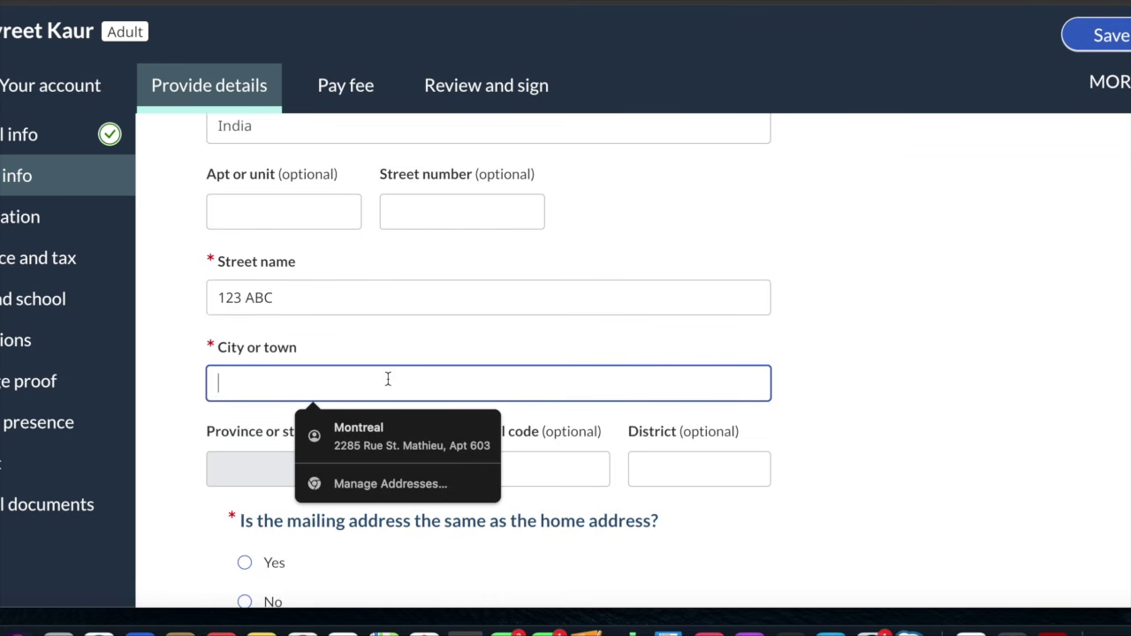
{"action": "type", "text": "Ludhiana"}
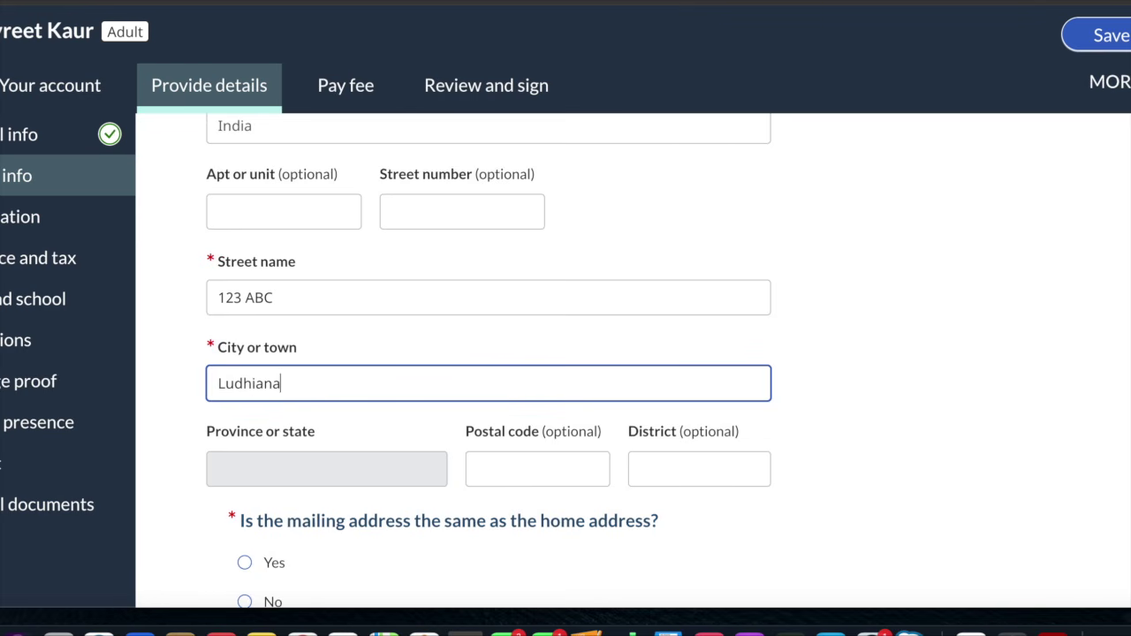
{"action": "scroll", "coordinate": [488, 354], "scroll_direction": "down", "scroll_amount": 3}
{"action": "left_click", "coordinate": [507, 289]}
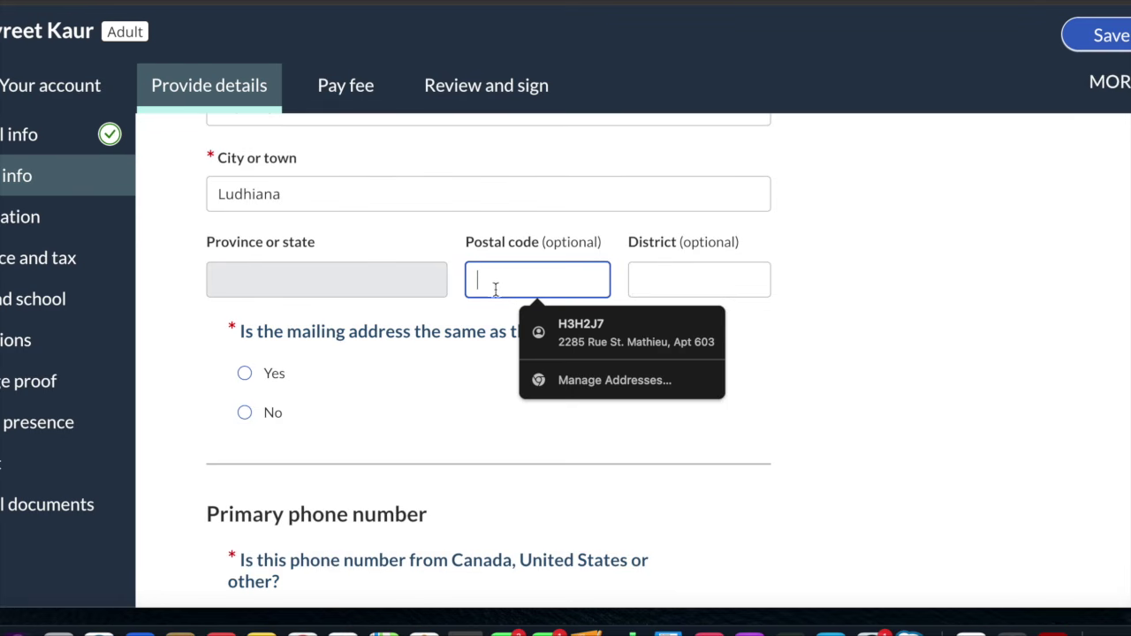
{"action": "type", "text": "144001"}
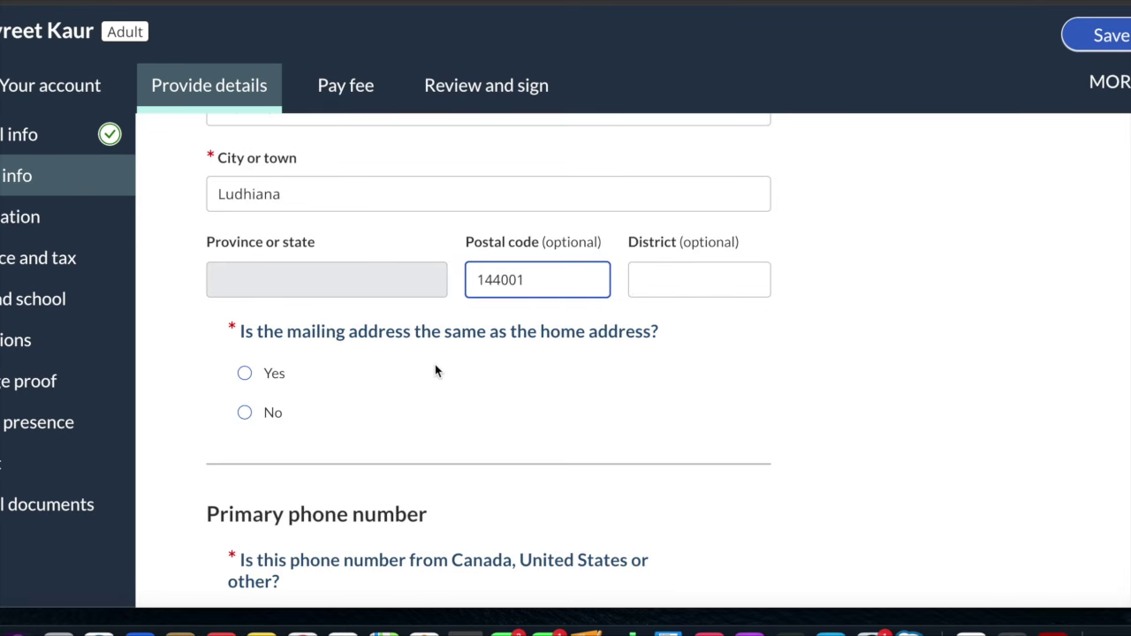
{"action": "left_click", "coordinate": [504, 404]}
Confirm the mailing address is the same as the home address
{"action": "scroll", "coordinate": [502, 406], "scroll_direction": "down", "scroll_amount": 3}
{"action": "left_click", "coordinate": [244, 223]}
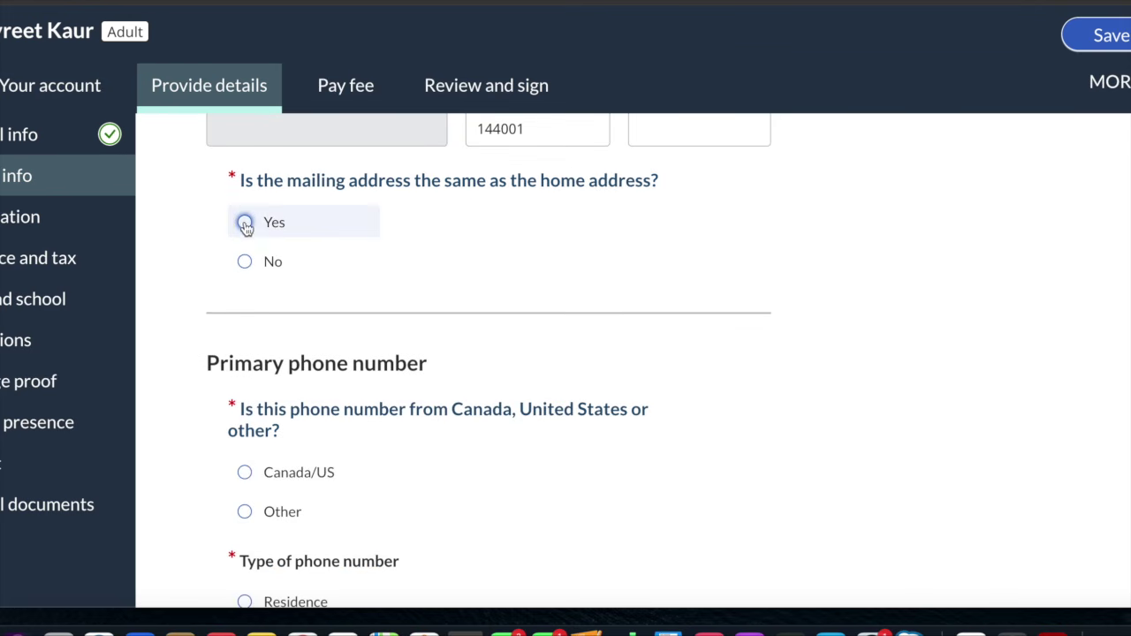
{"action": "scroll", "coordinate": [483, 321], "scroll_direction": "down", "scroll_amount": 1}
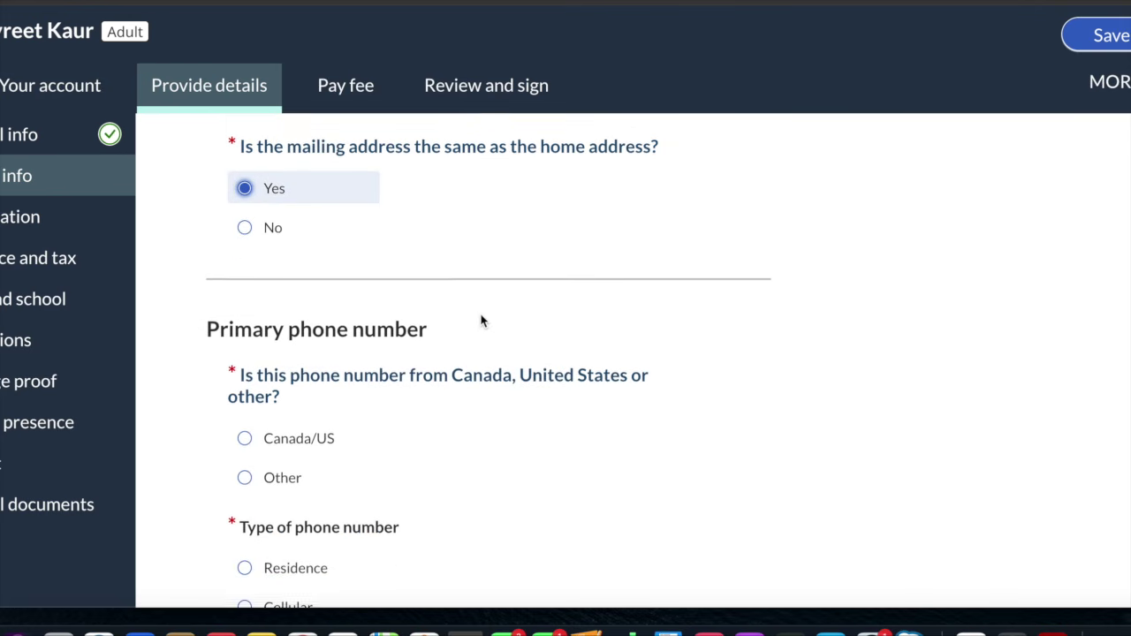
{"action": "scroll", "coordinate": [483, 321], "scroll_direction": "down", "scroll_amount": 5}
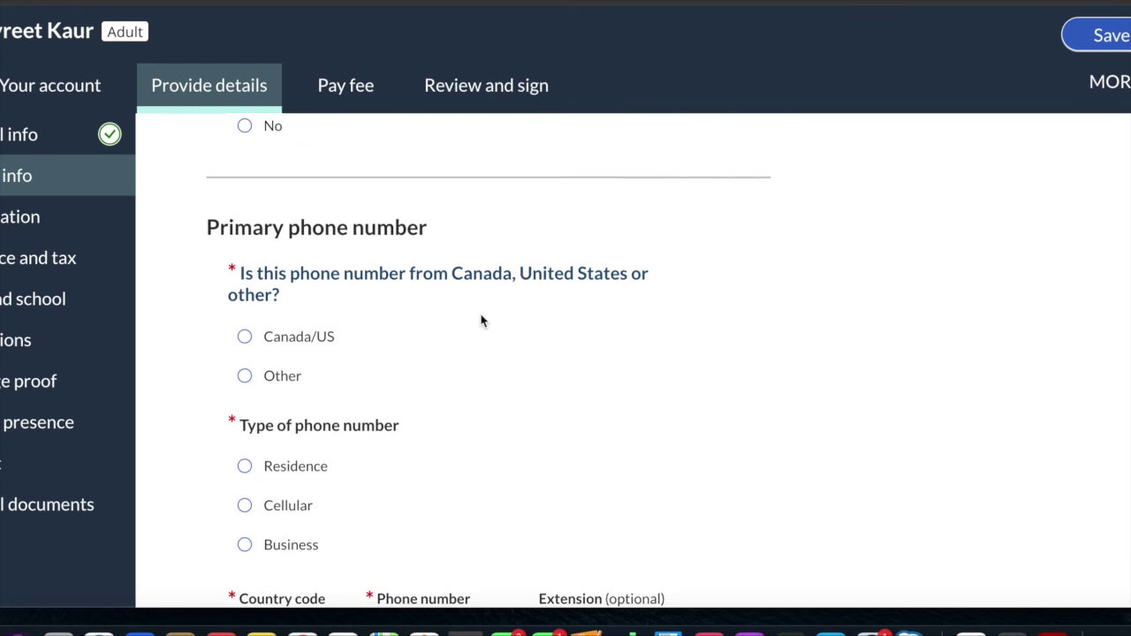
Add a Canada/US primary phone number for the applicant
{"action": "left_click", "coordinate": [254, 231]}
{"action": "scroll", "coordinate": [253, 239], "scroll_direction": "down", "scroll_amount": 6}
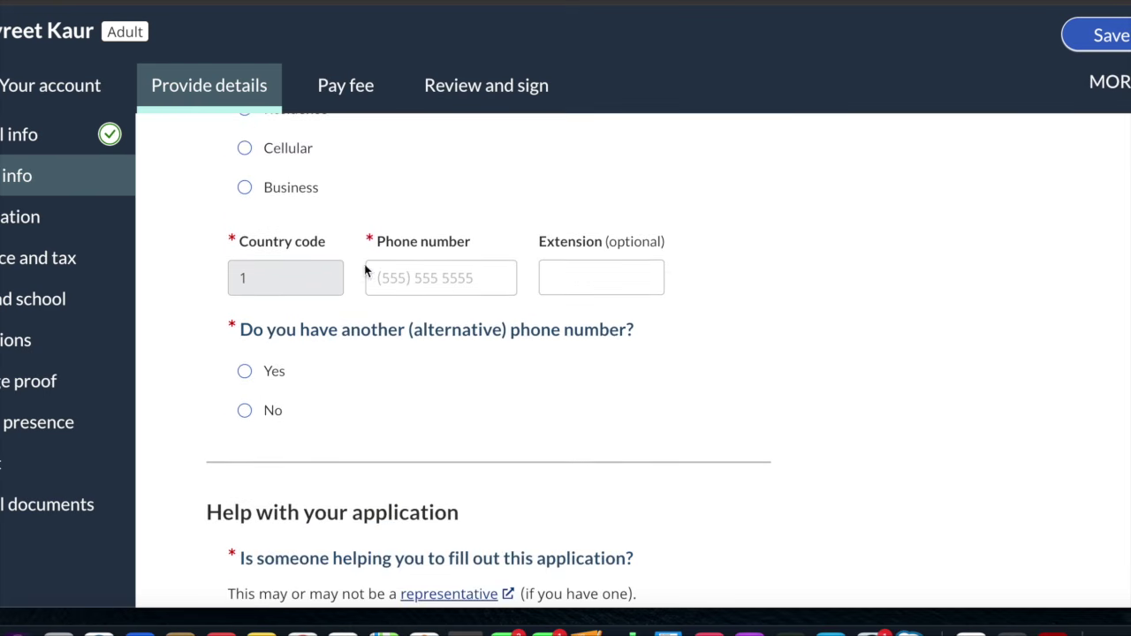
{"action": "left_click", "coordinate": [386, 279]}
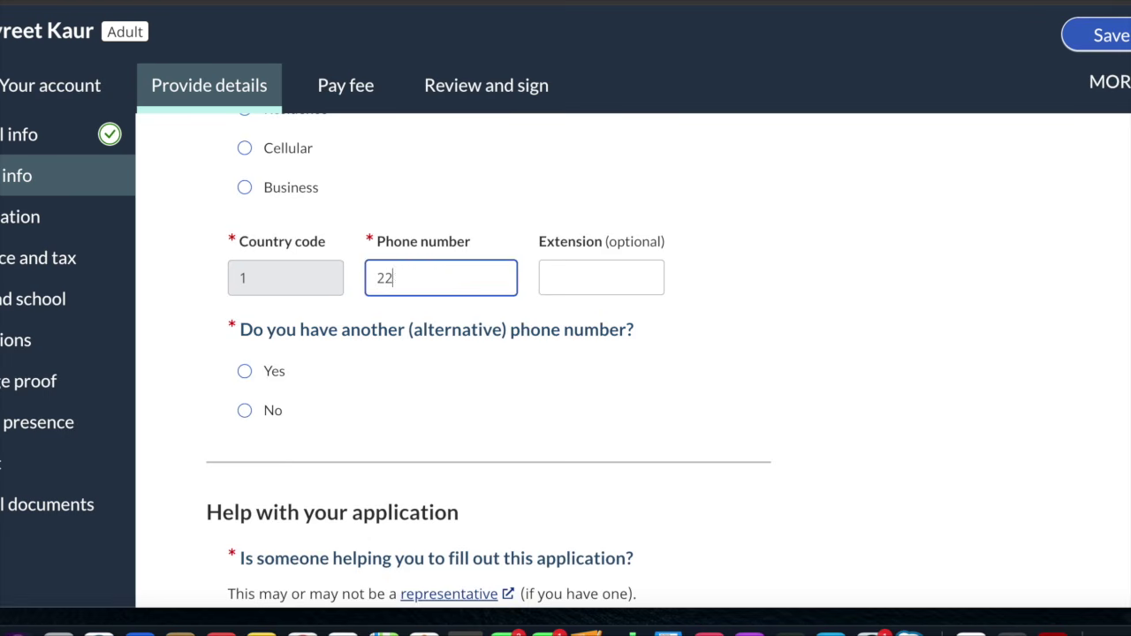
Answer No to an alternative phone and helper, and have IRCC contact the applicant directly
{"action": "left_click", "coordinate": [244, 410]}
{"action": "scroll", "coordinate": [243, 412], "scroll_direction": "down", "scroll_amount": 5}
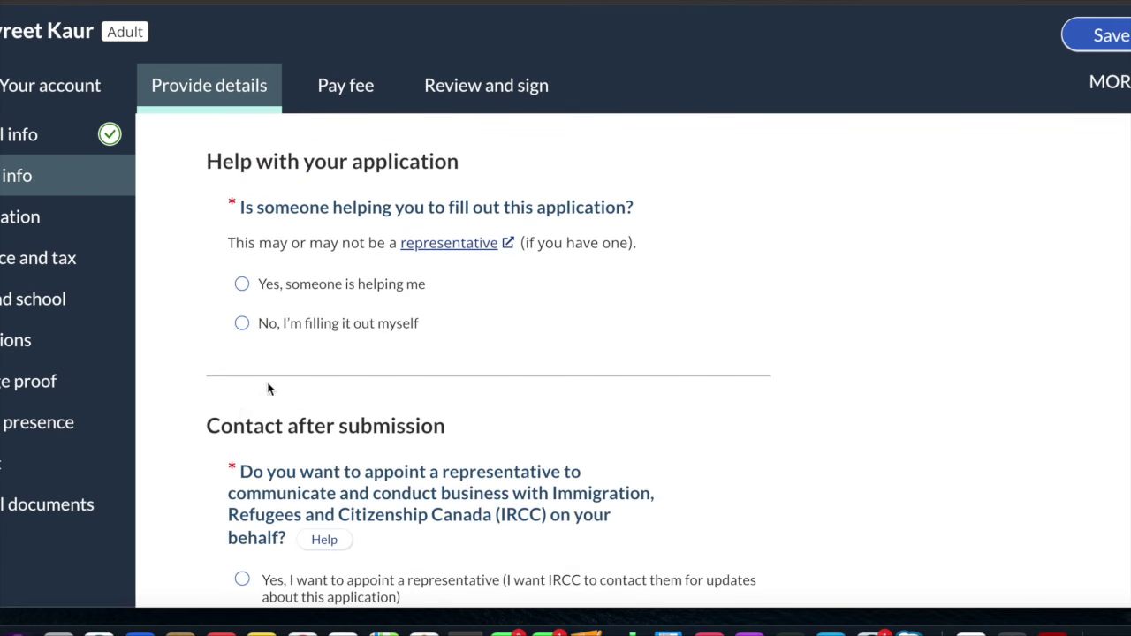
{"action": "left_click", "coordinate": [256, 329]}
{"action": "scroll", "coordinate": [257, 329], "scroll_direction": "down", "scroll_amount": 4}
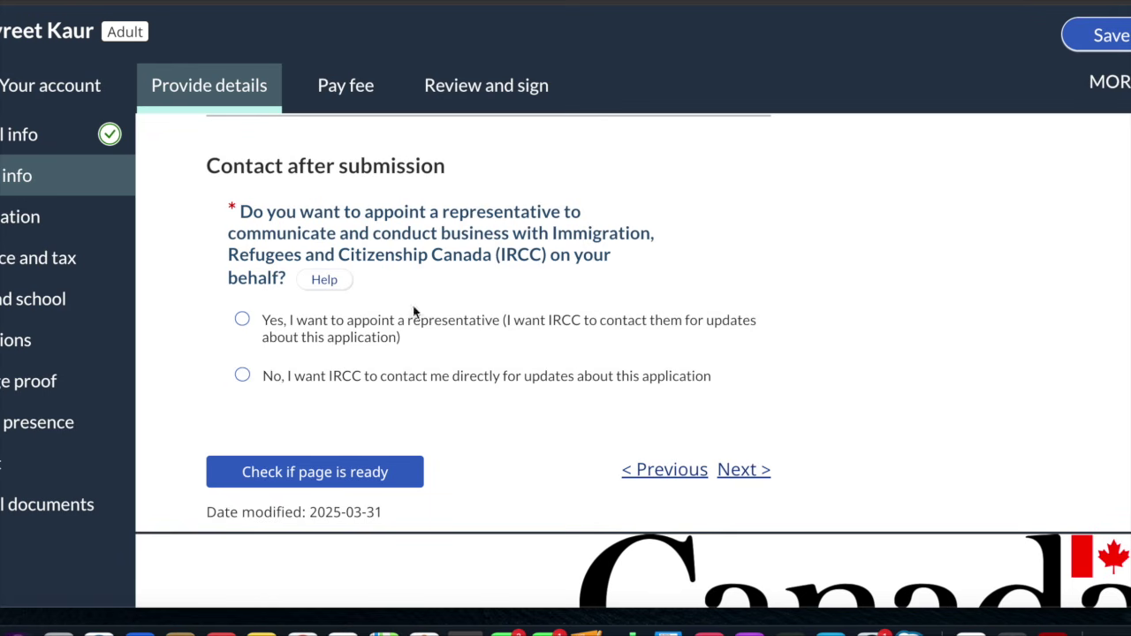
{"action": "left_click", "coordinate": [412, 380]}
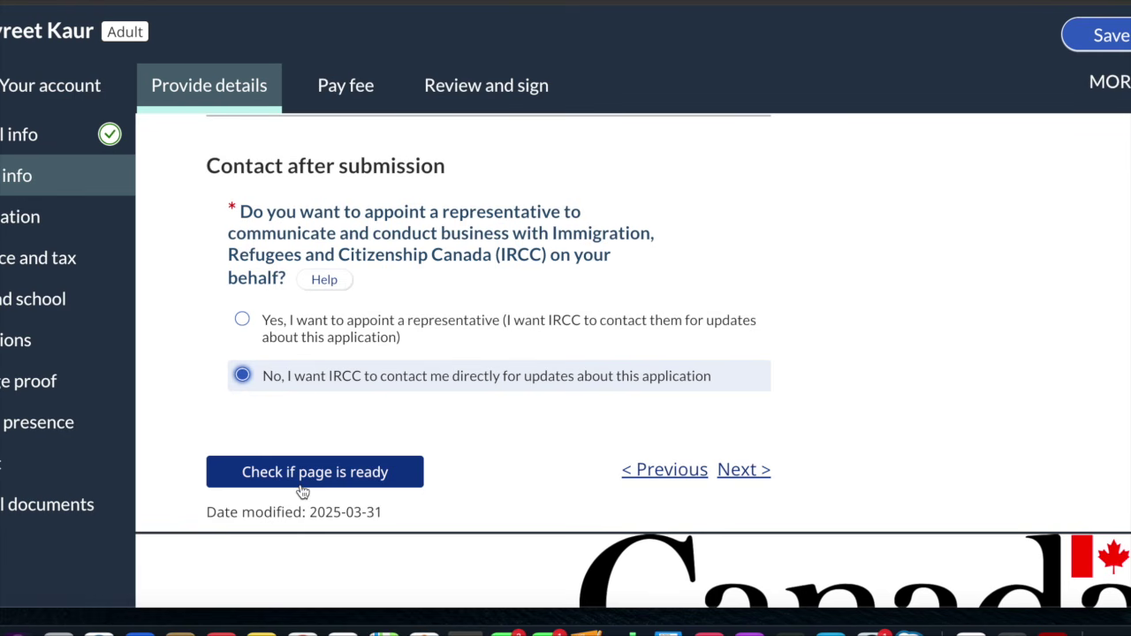
{"action": "scroll", "coordinate": [305, 481], "scroll_direction": "up", "scroll_amount": 3}
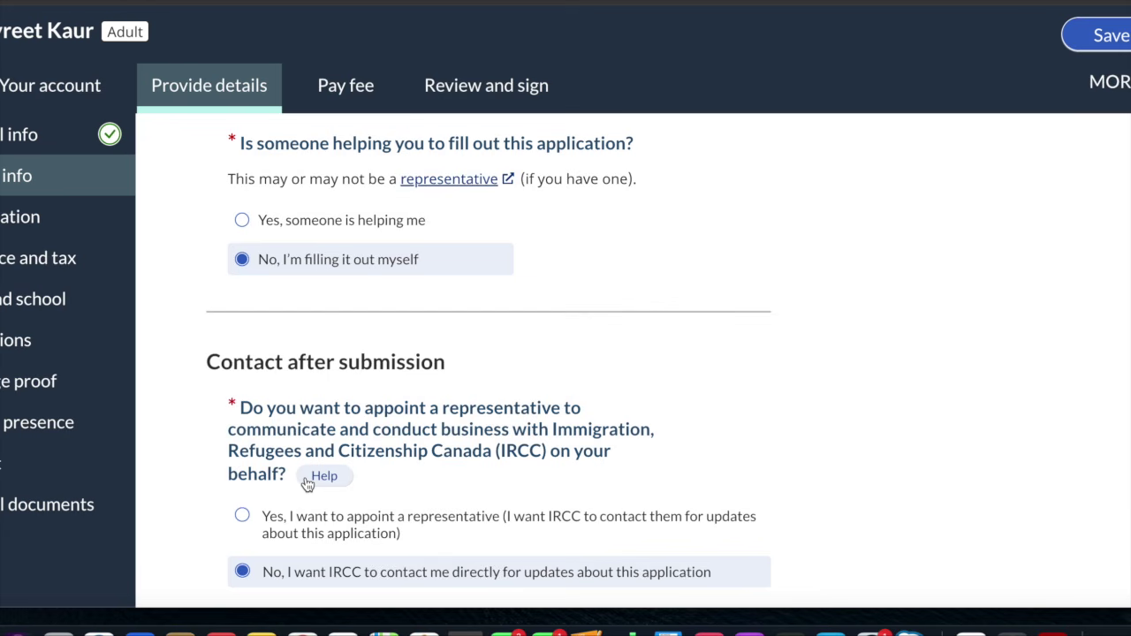
{"action": "scroll", "coordinate": [305, 482], "scroll_direction": "down", "scroll_amount": 4}
{"action": "scroll", "coordinate": [305, 478], "scroll_direction": "up", "scroll_amount": 12}
{"action": "scroll", "coordinate": [305, 478], "scroll_direction": "up", "scroll_amount": 4}
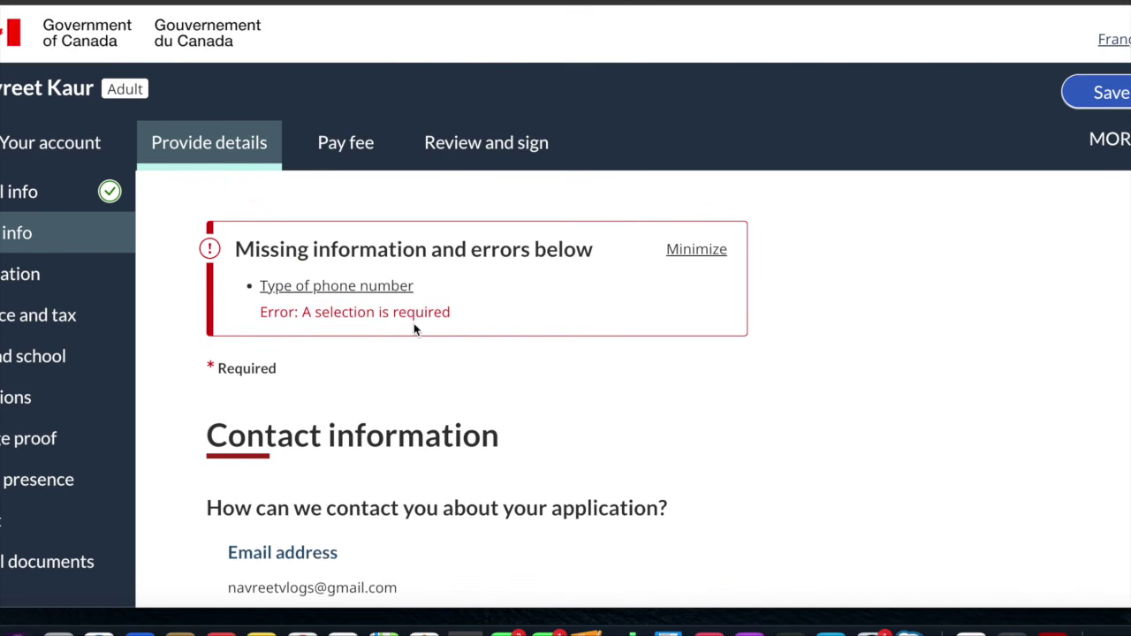
Set the type of phone number to Cellular so Contact information shows 'This page is ready'
{"action": "scroll", "coordinate": [454, 330], "scroll_direction": "down", "scroll_amount": 10}
{"action": "scroll", "coordinate": [451, 329], "scroll_direction": "down", "scroll_amount": 10}
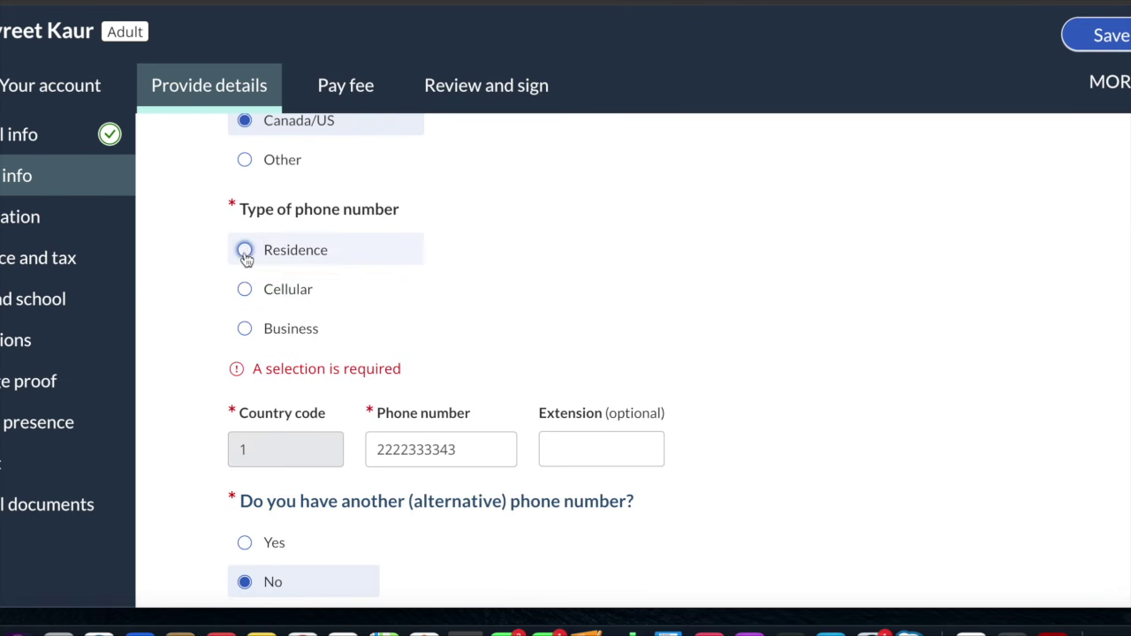
{"action": "left_click", "coordinate": [245, 289]}
{"action": "scroll", "coordinate": [247, 292], "scroll_direction": "down", "scroll_amount": 2}
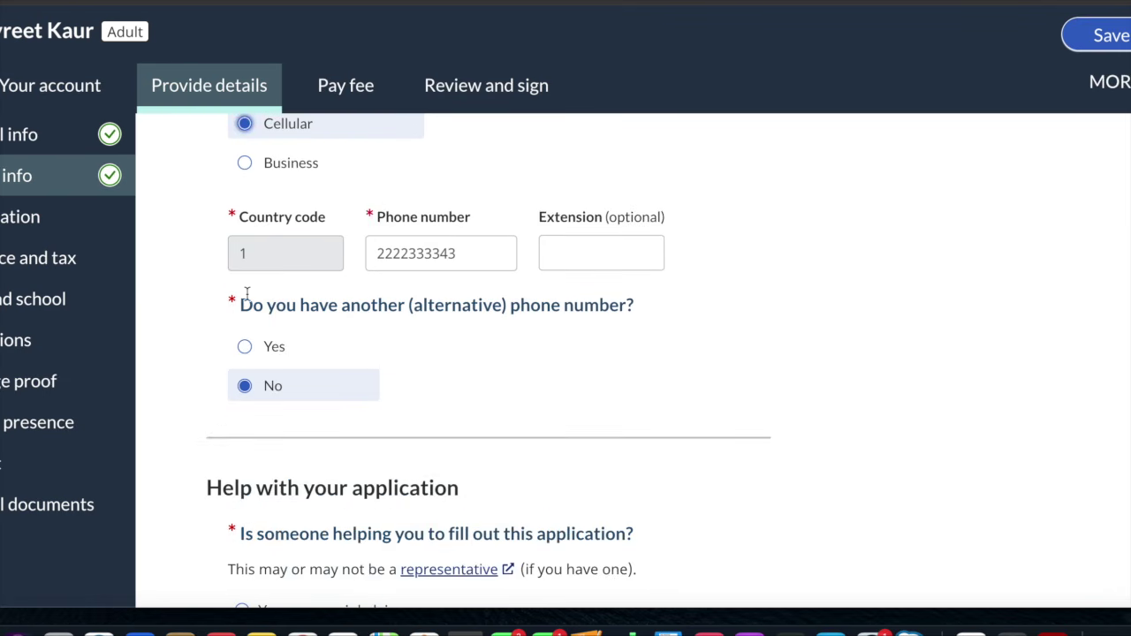
{"action": "scroll", "coordinate": [719, 339], "scroll_direction": "down", "scroll_amount": 10}
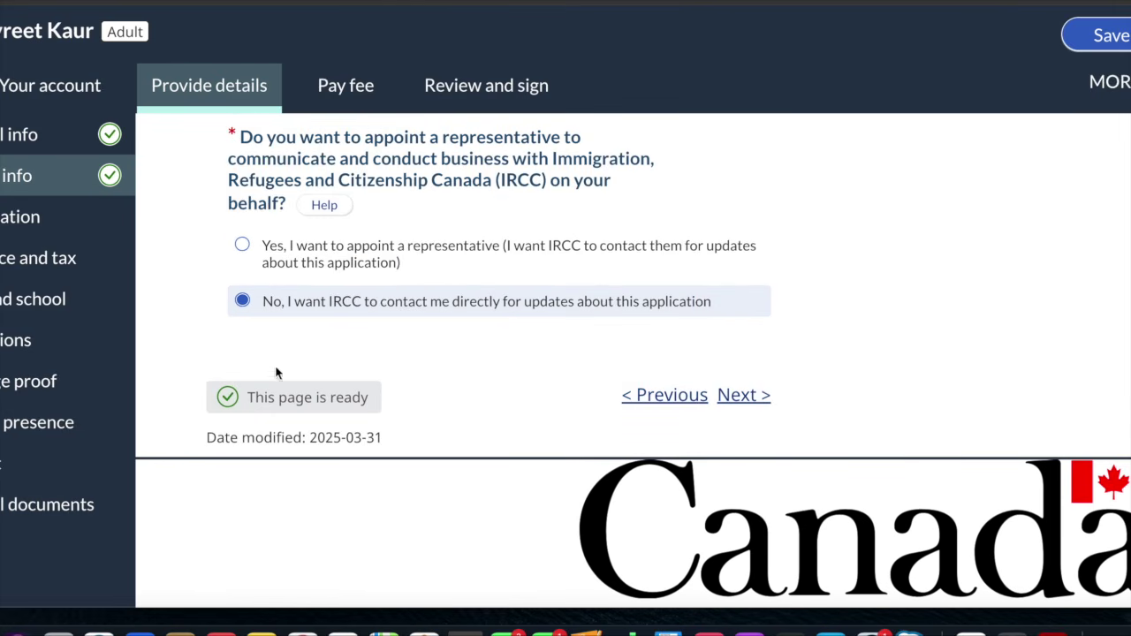
Continue to Photo and identification, read through its requirements, then go to Residence and tax
{"action": "left_click", "coordinate": [743, 396]}
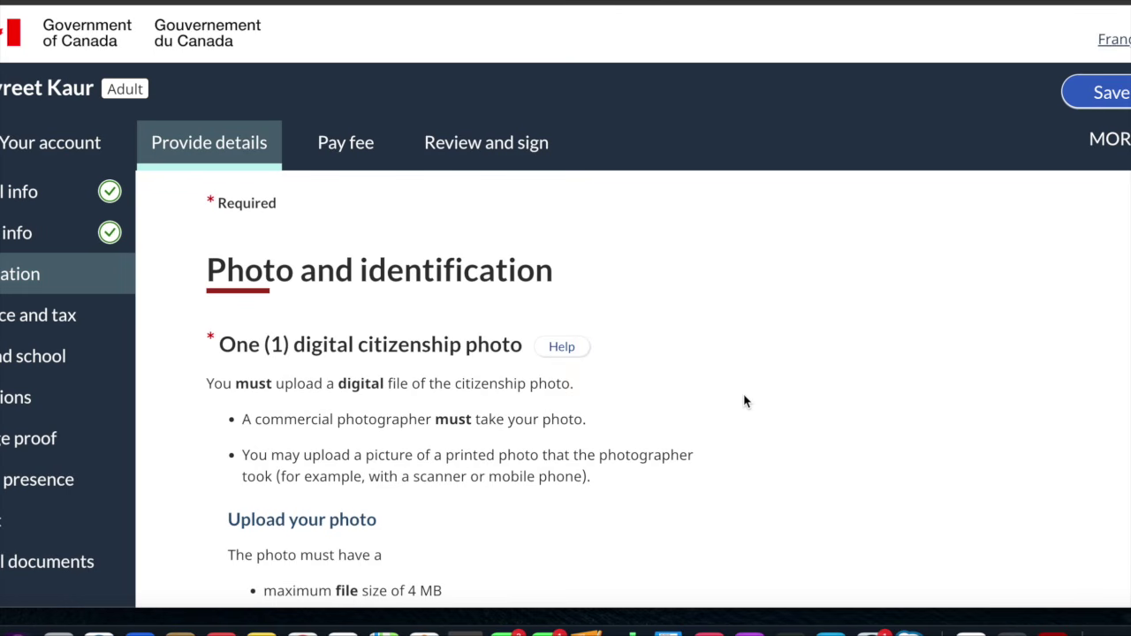
{"action": "scroll", "coordinate": [745, 402], "scroll_direction": "down", "scroll_amount": 5}
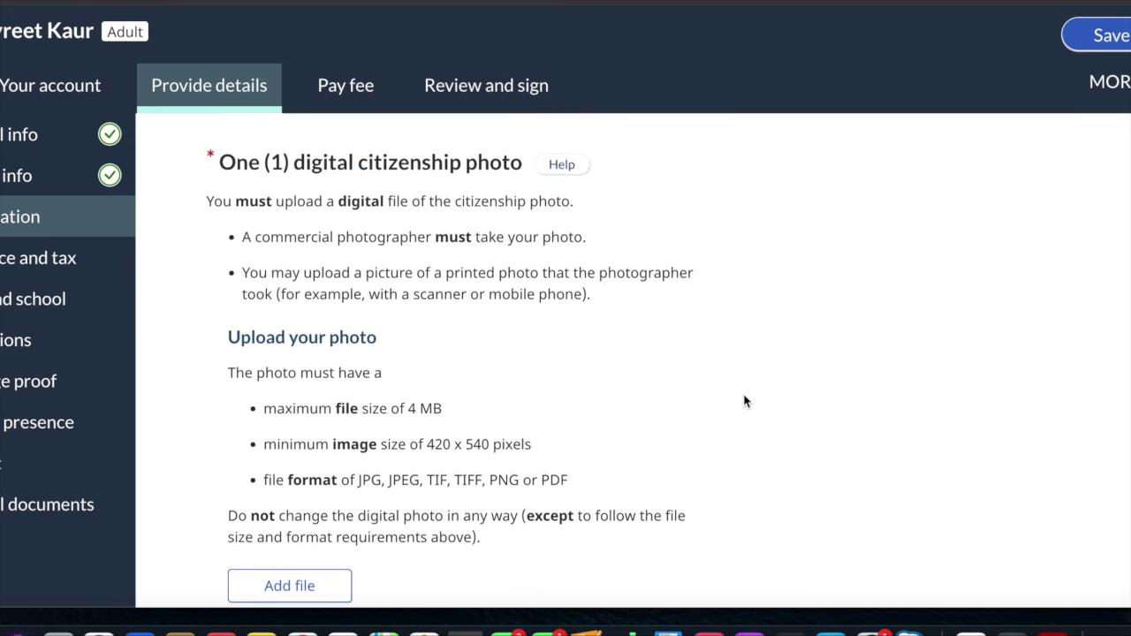
{"action": "scroll", "coordinate": [744, 402], "scroll_direction": "up", "scroll_amount": 1}
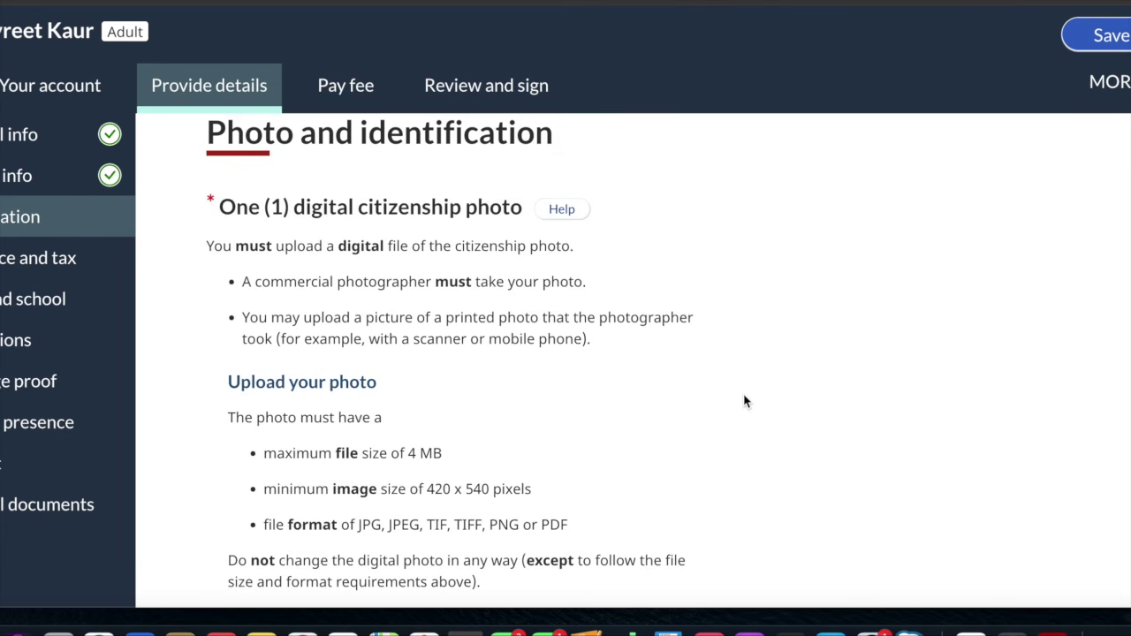
{"action": "scroll", "coordinate": [744, 402], "scroll_direction": "down", "scroll_amount": 3}
{"action": "scroll", "coordinate": [744, 402], "scroll_direction": "up", "scroll_amount": 6}
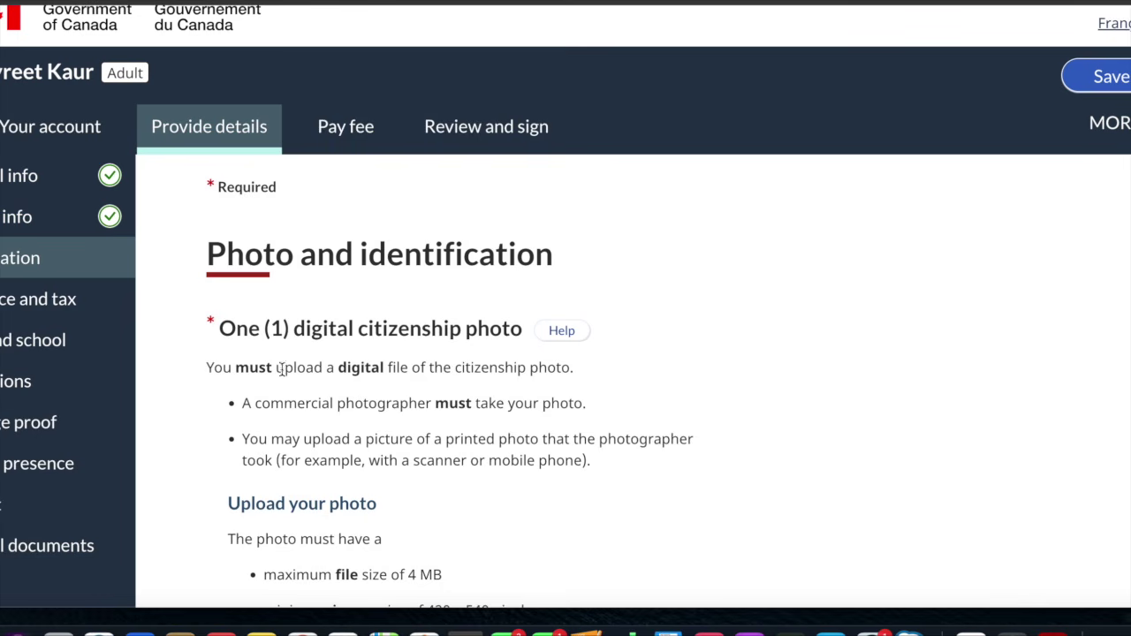
{"action": "scroll", "coordinate": [358, 363], "scroll_direction": "down", "scroll_amount": 5}
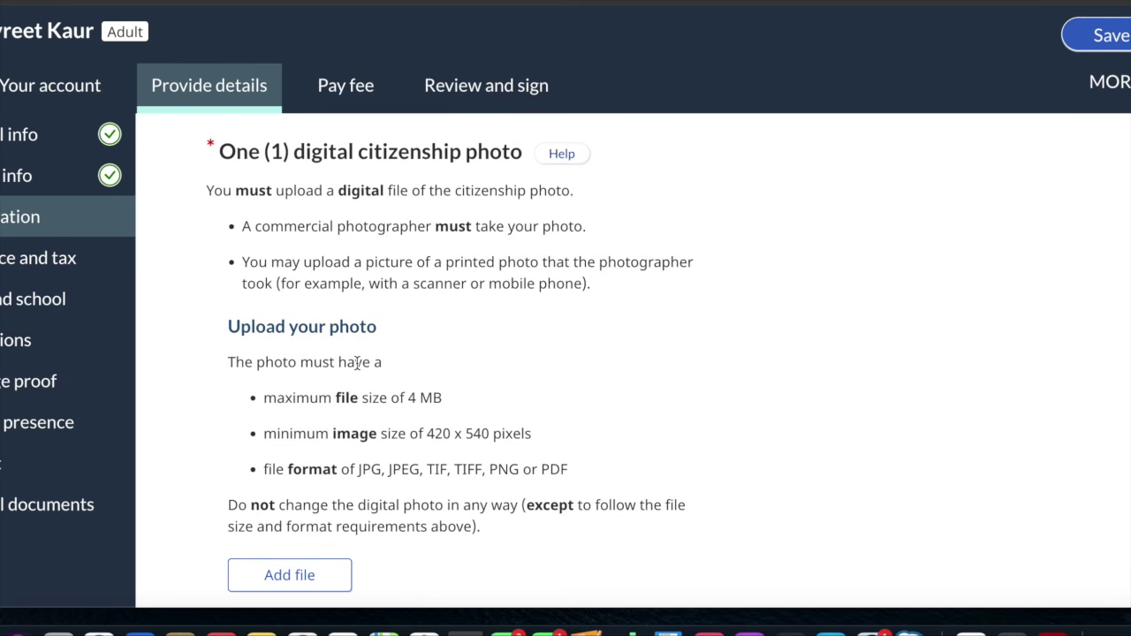
{"action": "scroll", "coordinate": [357, 363], "scroll_direction": "down", "scroll_amount": 4}
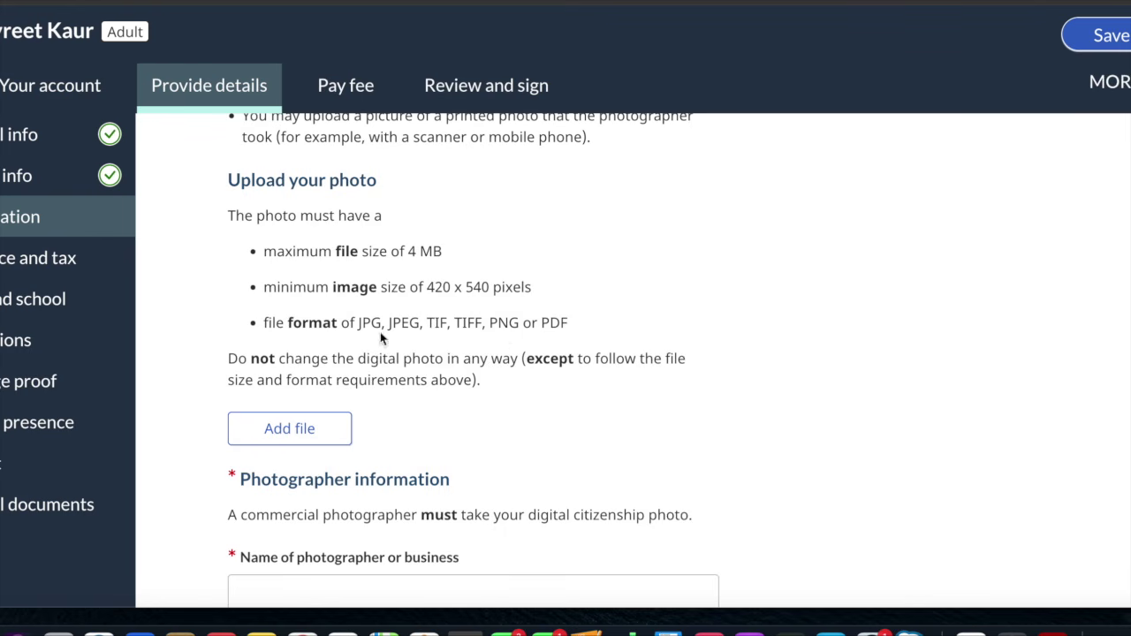
{"action": "scroll", "coordinate": [502, 342], "scroll_direction": "down", "scroll_amount": 2}
{"action": "scroll", "coordinate": [502, 341], "scroll_direction": "down", "scroll_amount": 2}
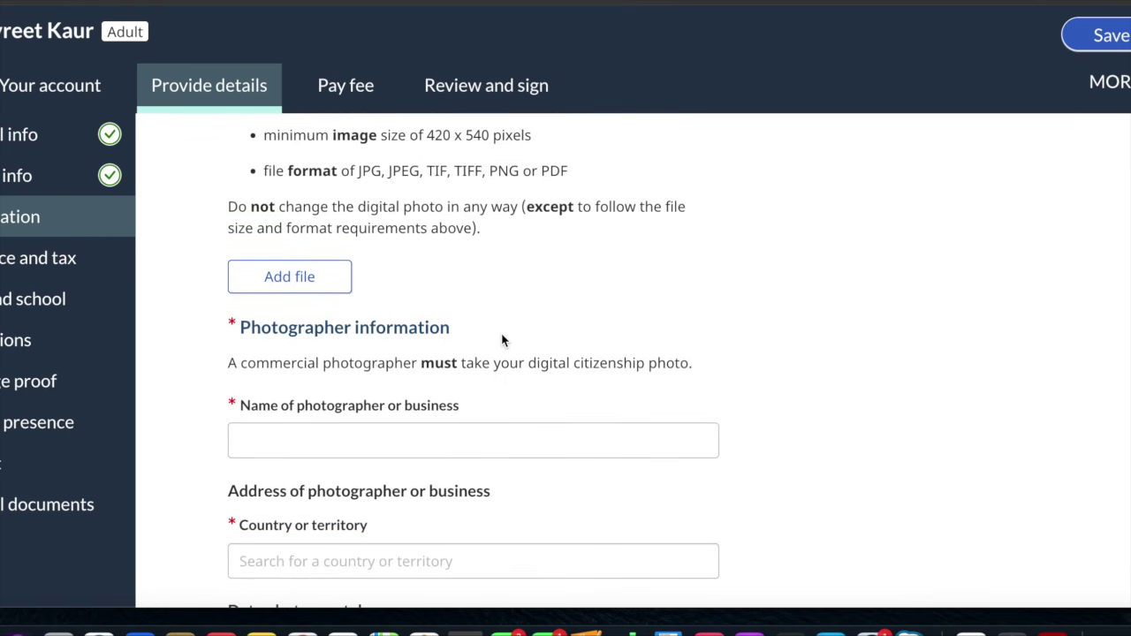
{"action": "scroll", "coordinate": [502, 342], "scroll_direction": "down", "scroll_amount": 2}
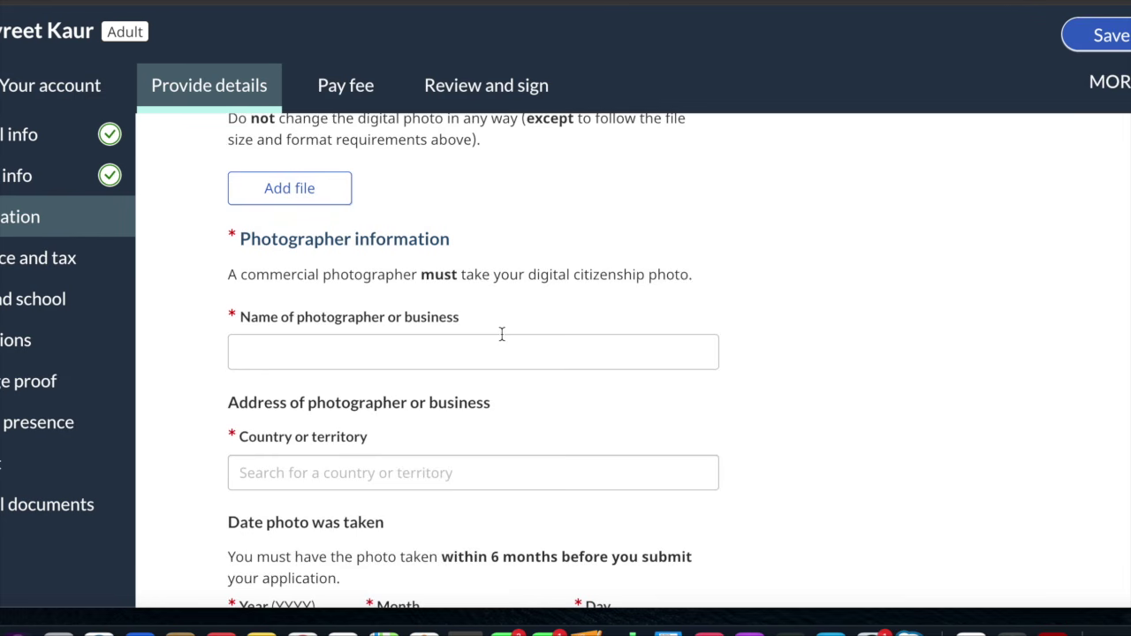
{"action": "scroll", "coordinate": [502, 334], "scroll_direction": "down", "scroll_amount": 2}
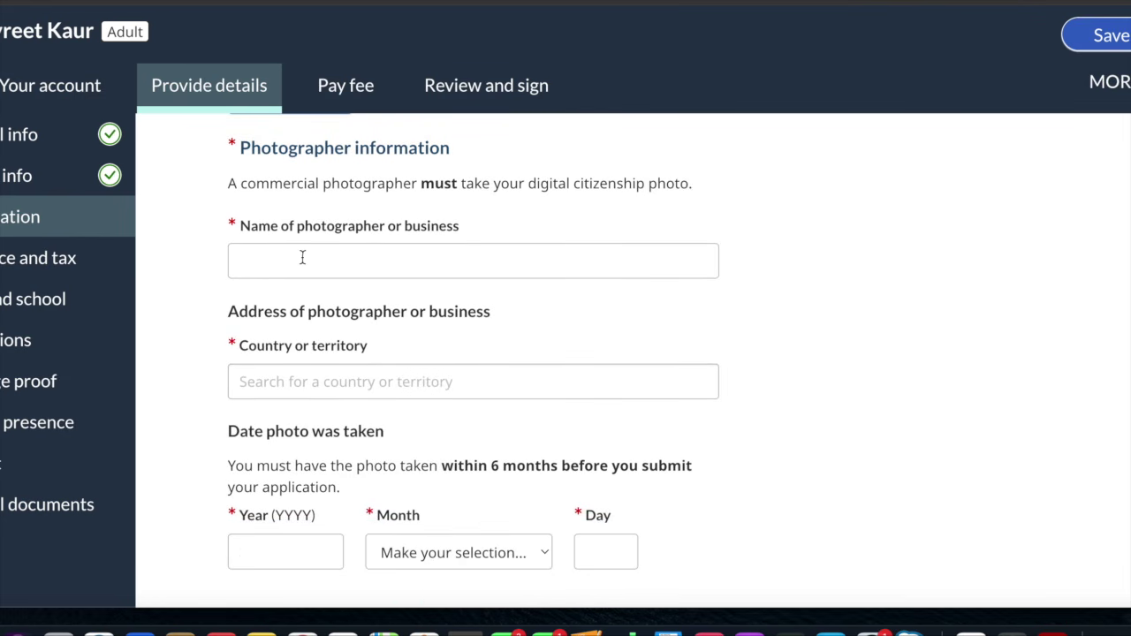
{"action": "scroll", "coordinate": [389, 261], "scroll_direction": "down", "scroll_amount": 2}
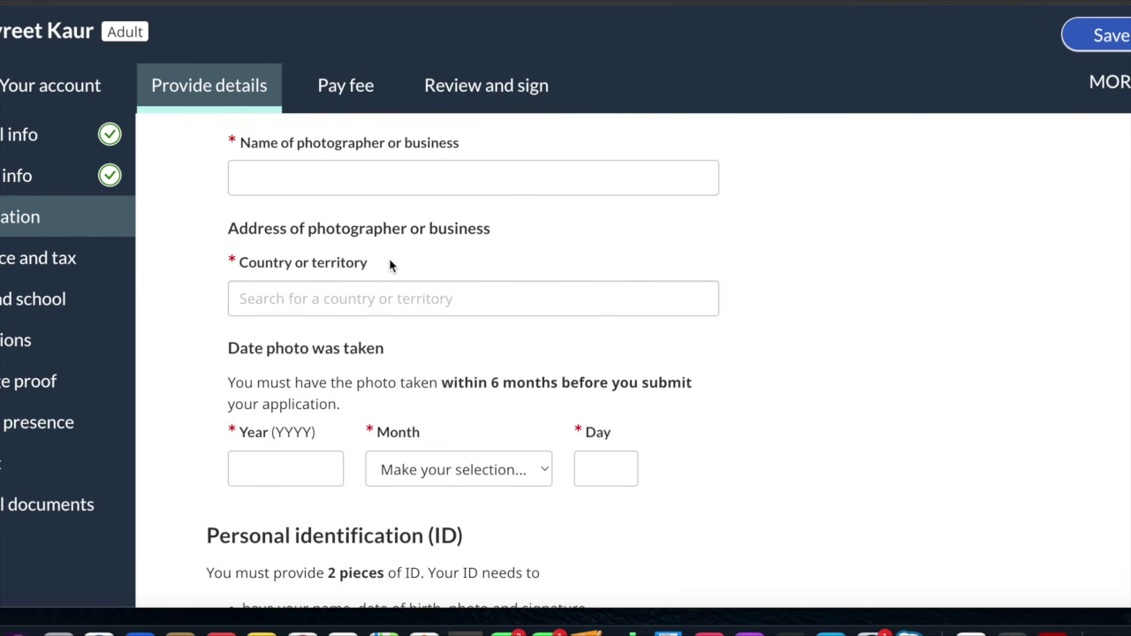
{"action": "scroll", "coordinate": [390, 265], "scroll_direction": "down", "scroll_amount": 2}
{"action": "scroll", "coordinate": [390, 266], "scroll_direction": "down", "scroll_amount": 2}
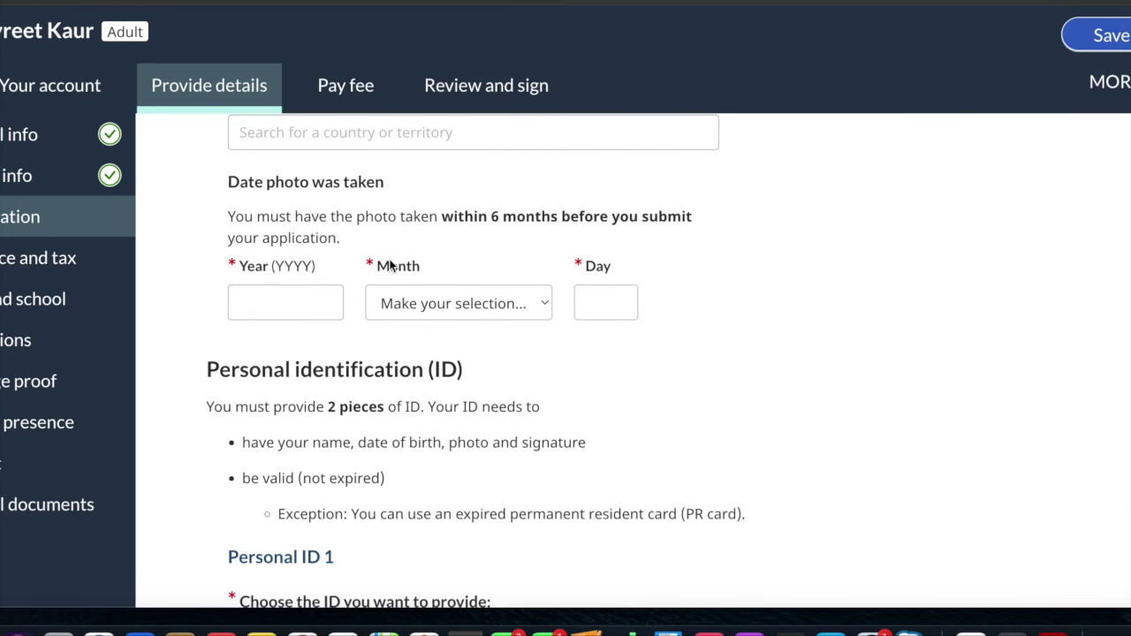
{"action": "scroll", "coordinate": [400, 212], "scroll_direction": "down", "scroll_amount": 3}
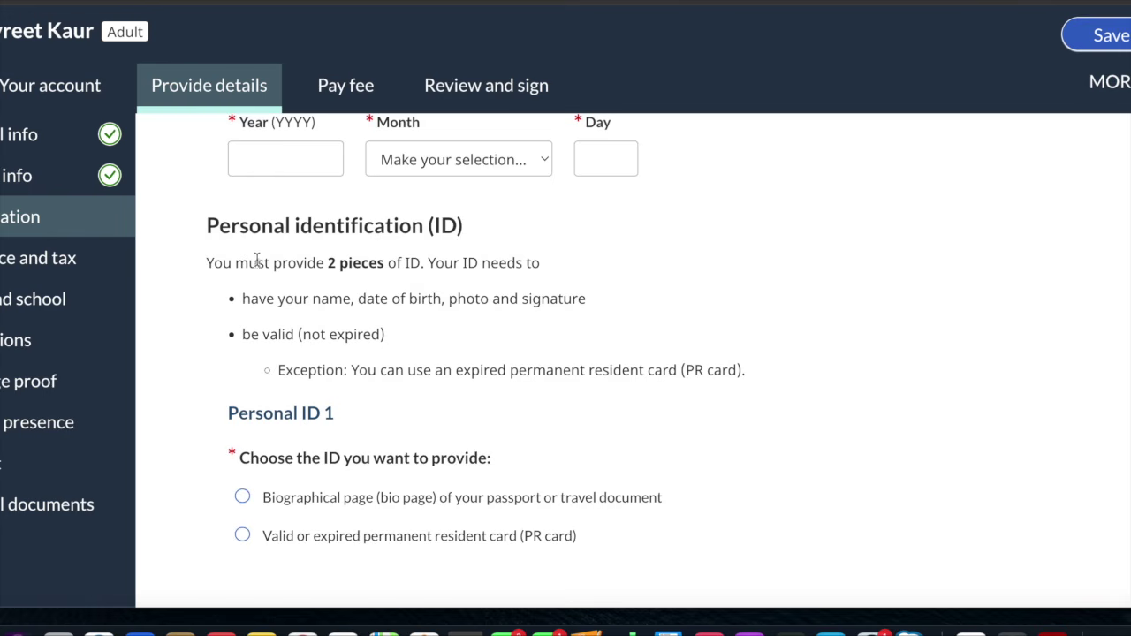
{"action": "scroll", "coordinate": [356, 281], "scroll_direction": "down", "scroll_amount": 5}
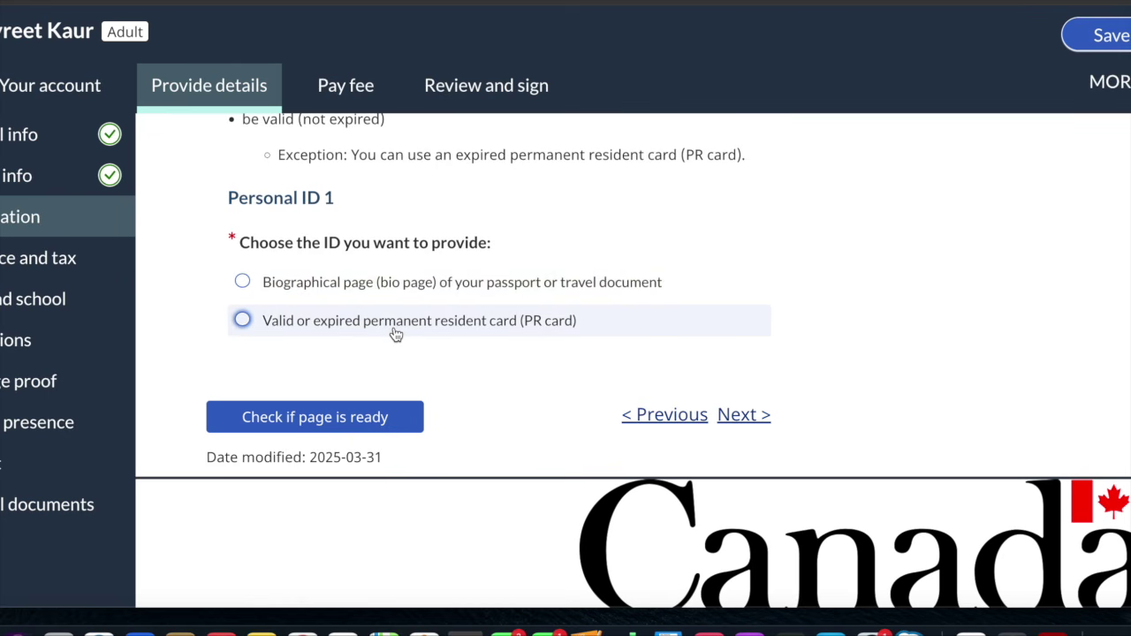
{"action": "scroll", "coordinate": [395, 334], "scroll_direction": "down", "scroll_amount": 1}
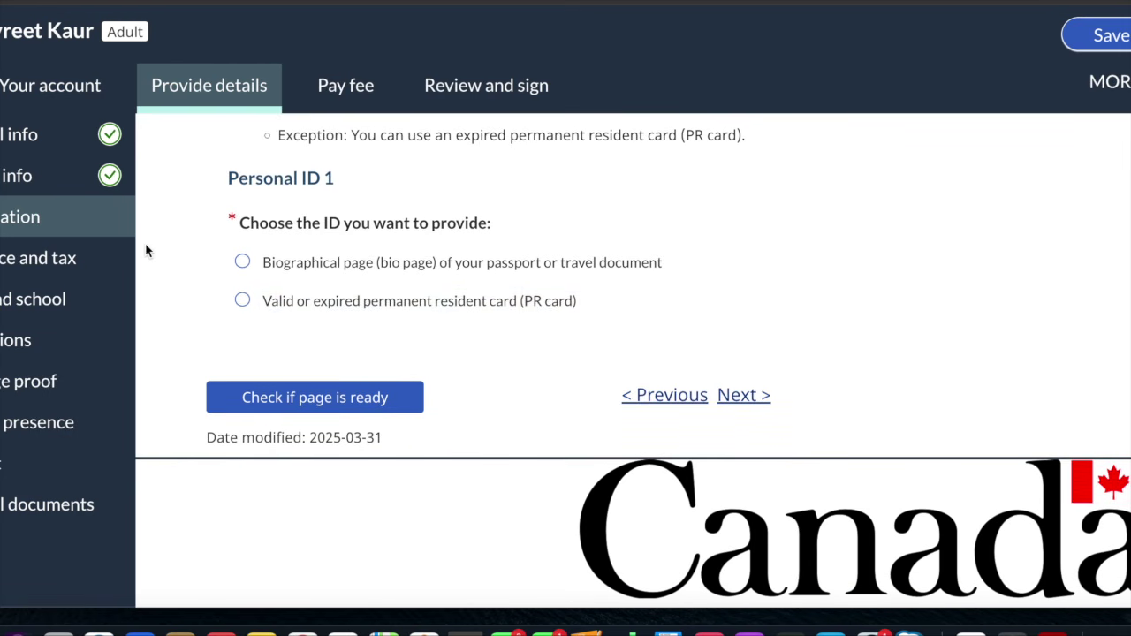
{"action": "left_click", "coordinate": [68, 257]}
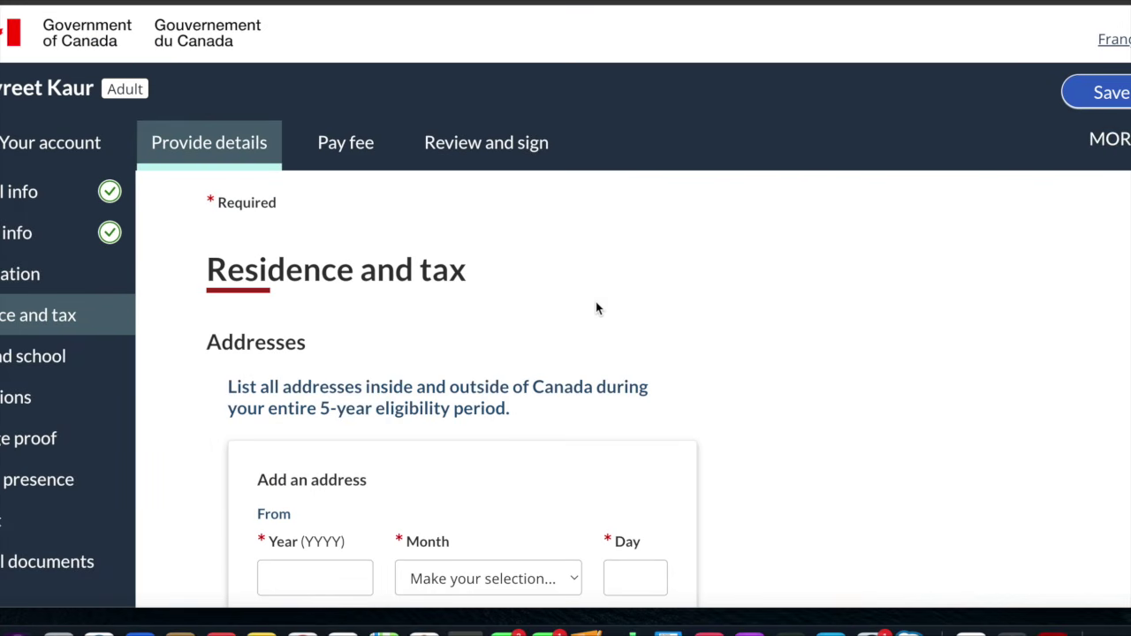
{"action": "scroll", "coordinate": [597, 305], "scroll_direction": "down", "scroll_amount": 1}
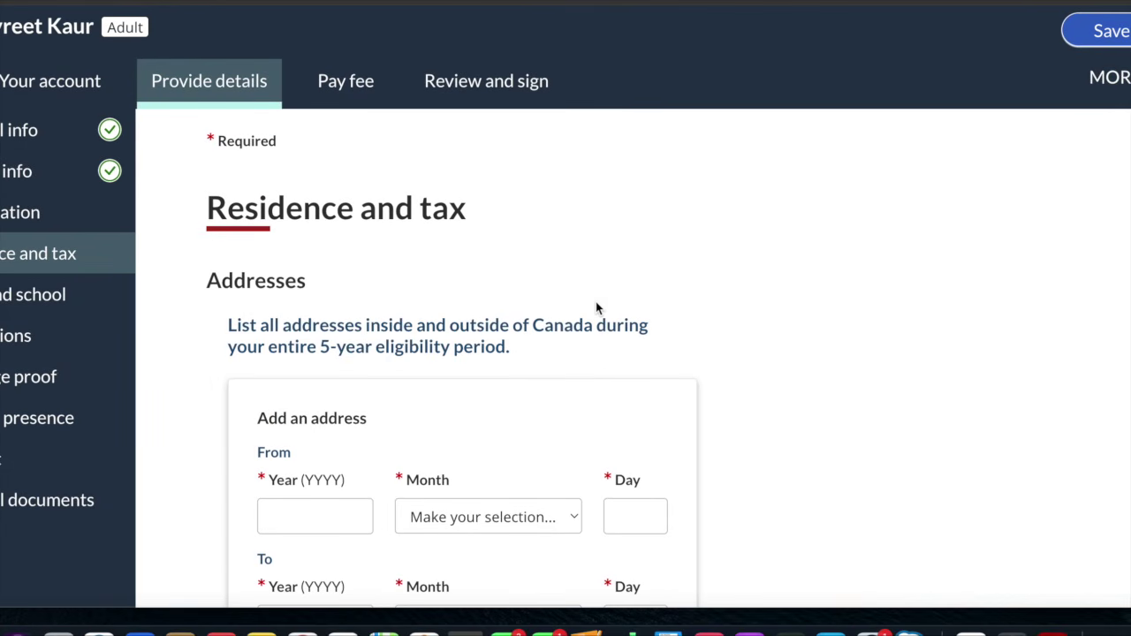
{"action": "scroll", "coordinate": [596, 303], "scroll_direction": "down", "scroll_amount": 3}
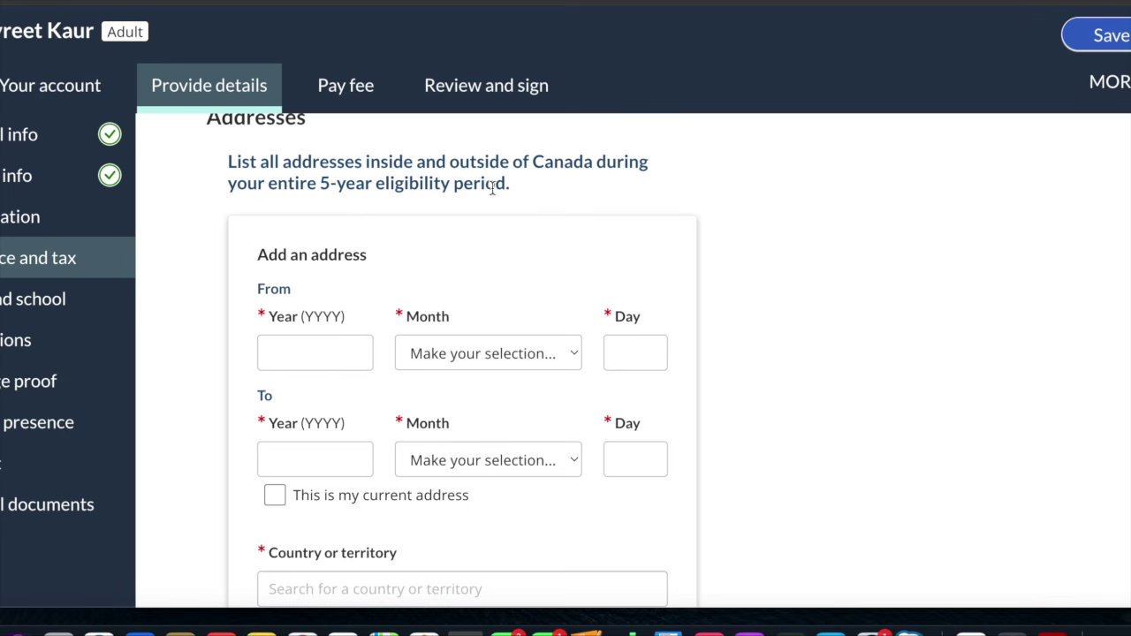
{"action": "scroll", "coordinate": [573, 195], "scroll_direction": "down", "scroll_amount": 1}
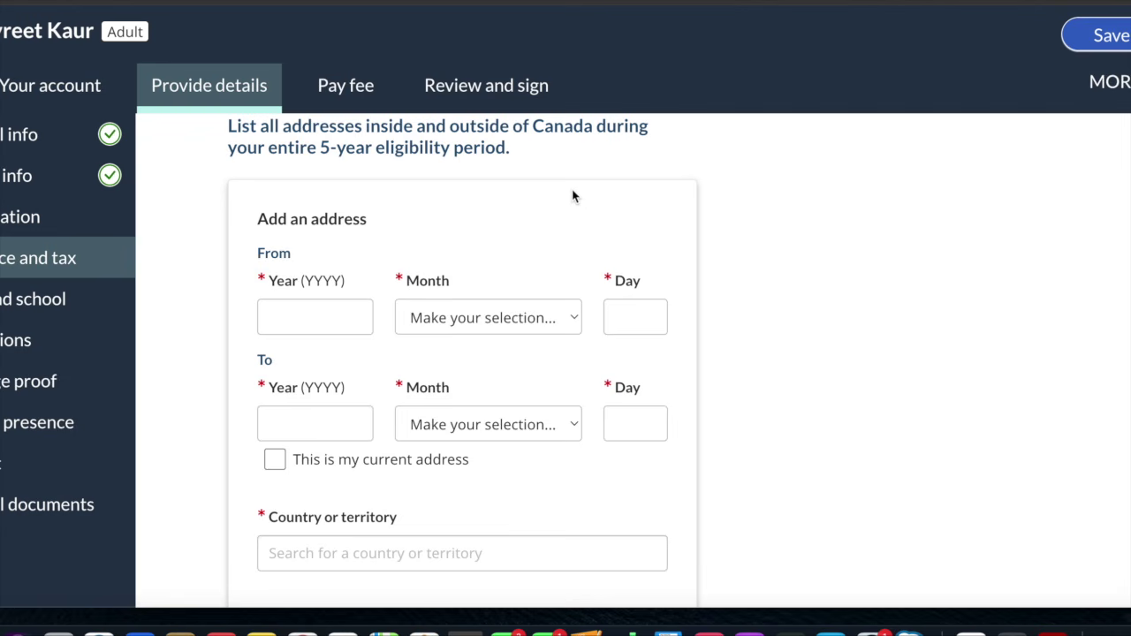
{"action": "scroll", "coordinate": [482, 262], "scroll_direction": "down", "scroll_amount": 2}
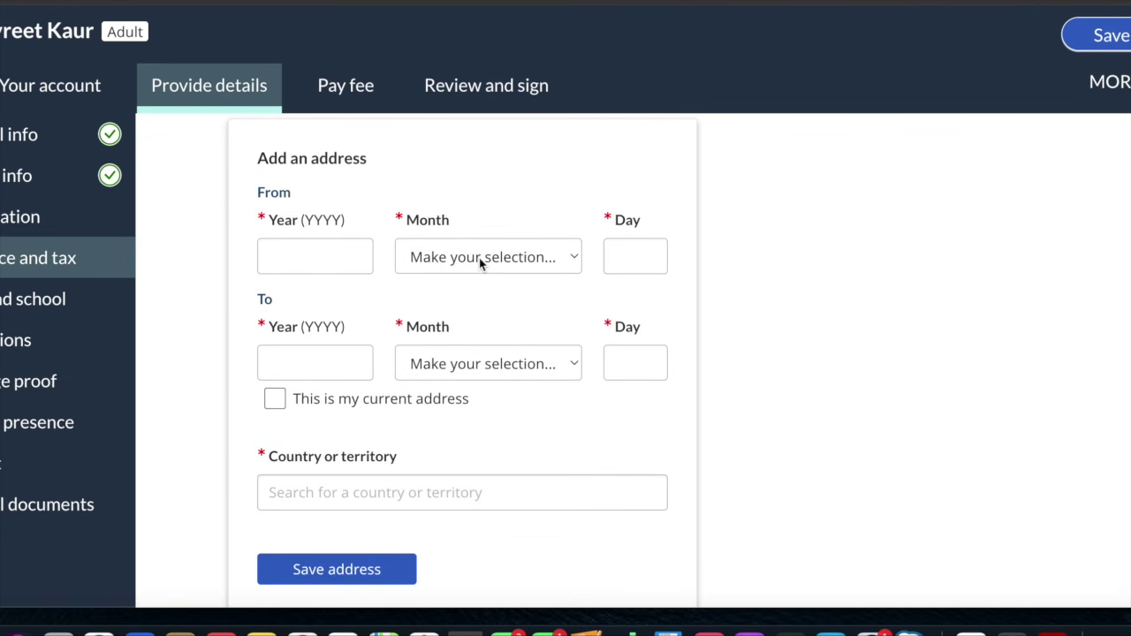
{"action": "scroll", "coordinate": [481, 262], "scroll_direction": "up", "scroll_amount": 3}
{"action": "scroll", "coordinate": [481, 262], "scroll_direction": "down", "scroll_amount": 4}
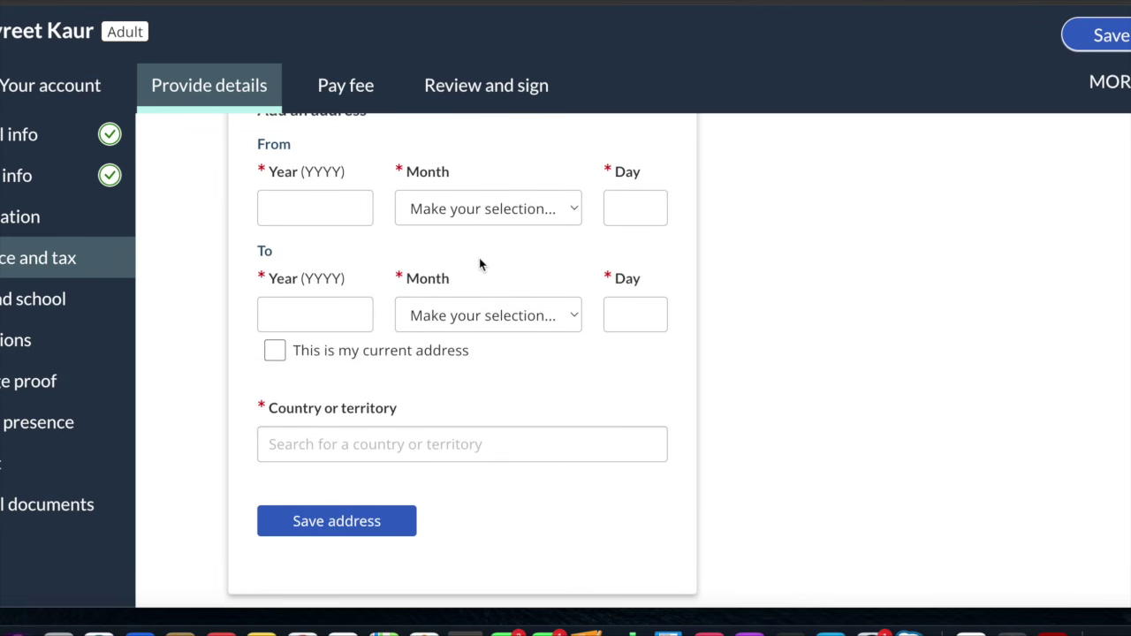
{"action": "scroll", "coordinate": [480, 265], "scroll_direction": "up", "scroll_amount": 1}
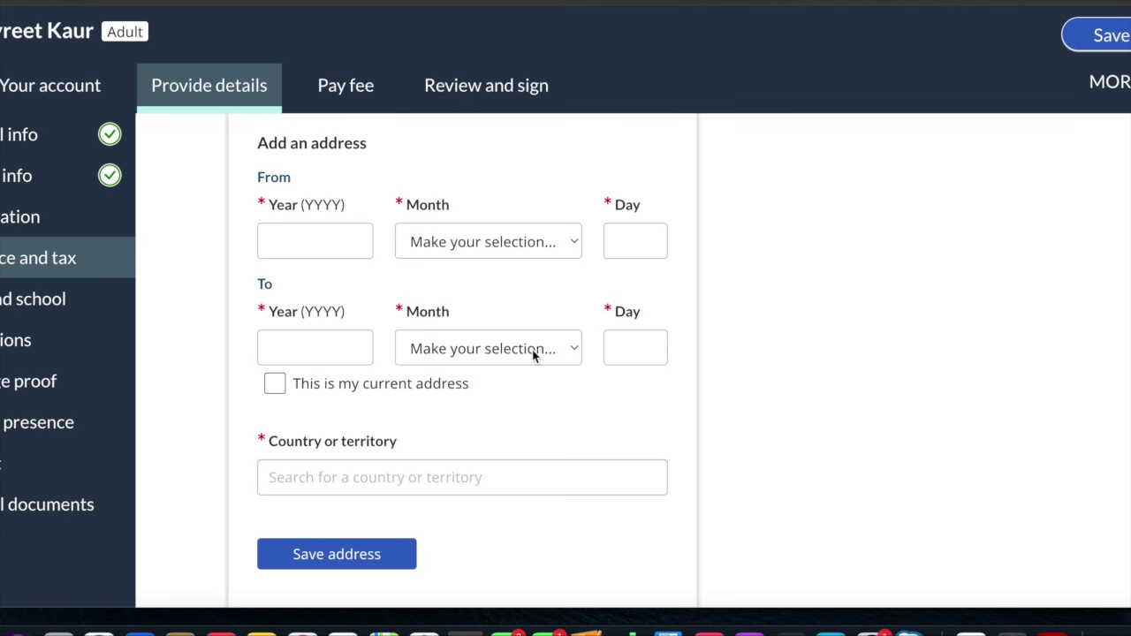
{"action": "scroll", "coordinate": [533, 354], "scroll_direction": "up", "scroll_amount": 5}
{"action": "scroll", "coordinate": [532, 354], "scroll_direction": "down", "scroll_amount": 6}
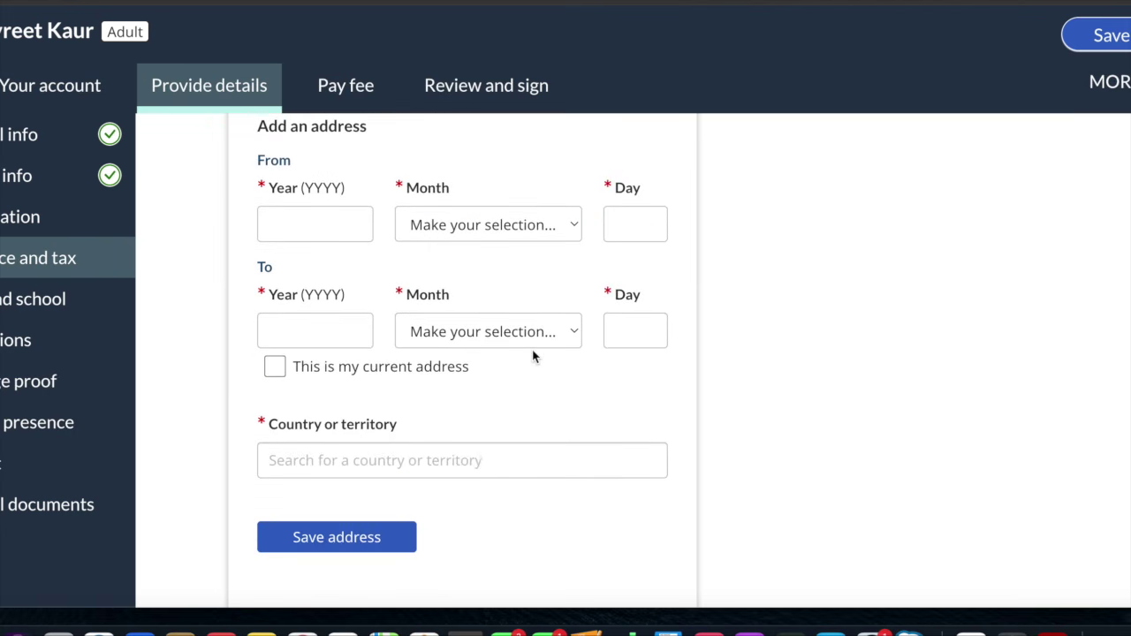
{"action": "scroll", "coordinate": [453, 518], "scroll_direction": "down", "scroll_amount": 3}
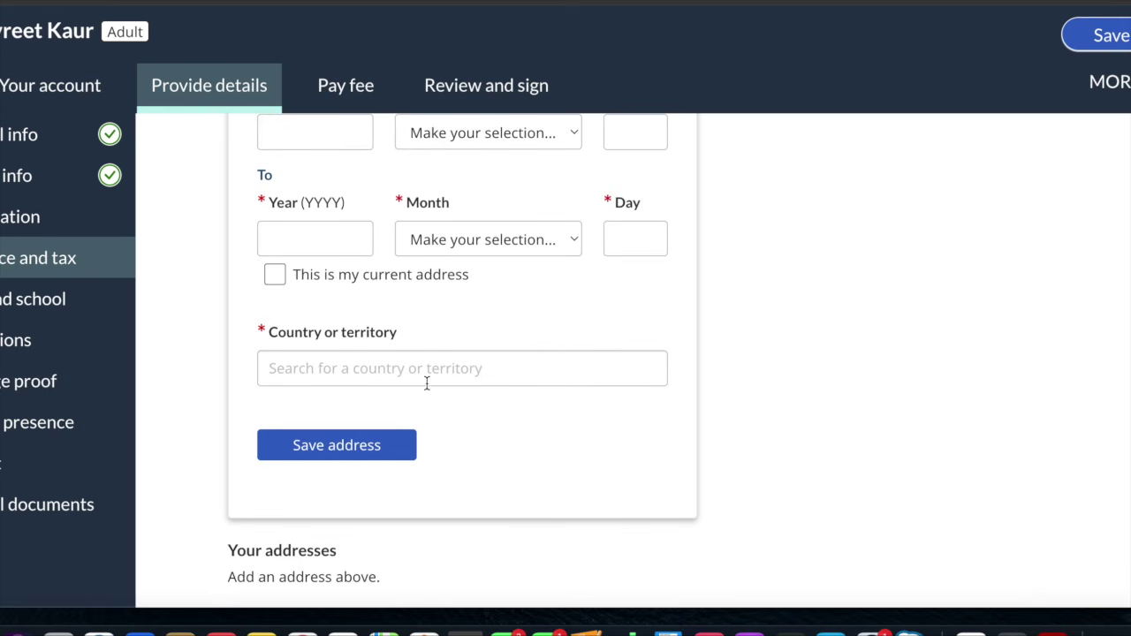
{"action": "scroll", "coordinate": [358, 455], "scroll_direction": "down", "scroll_amount": 7}
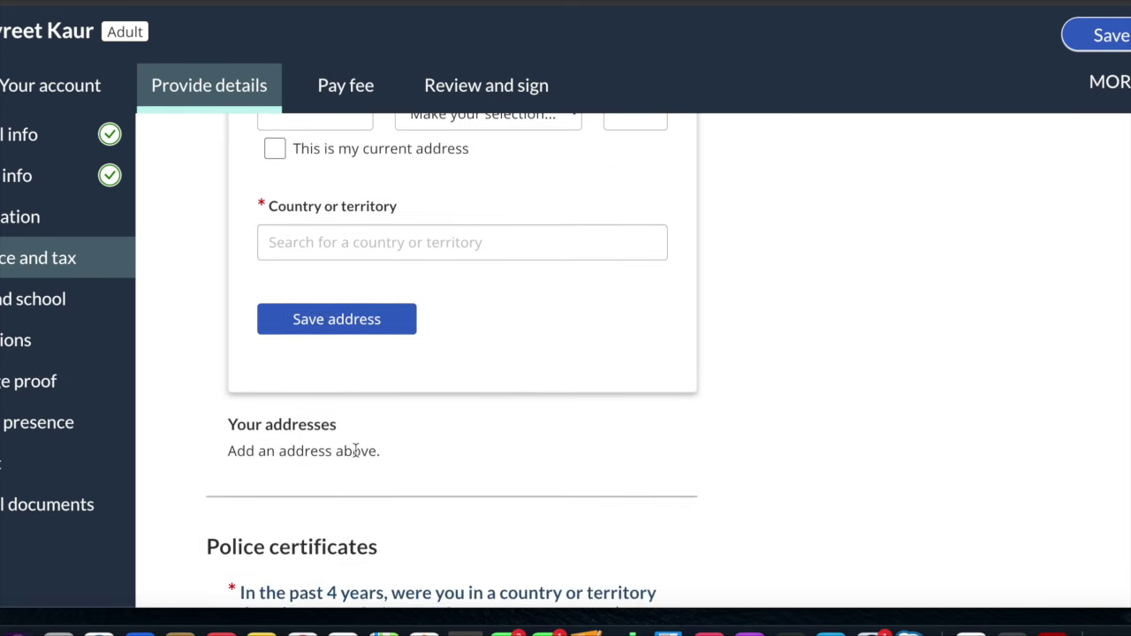
{"action": "scroll", "coordinate": [355, 450], "scroll_direction": "up", "scroll_amount": 10}
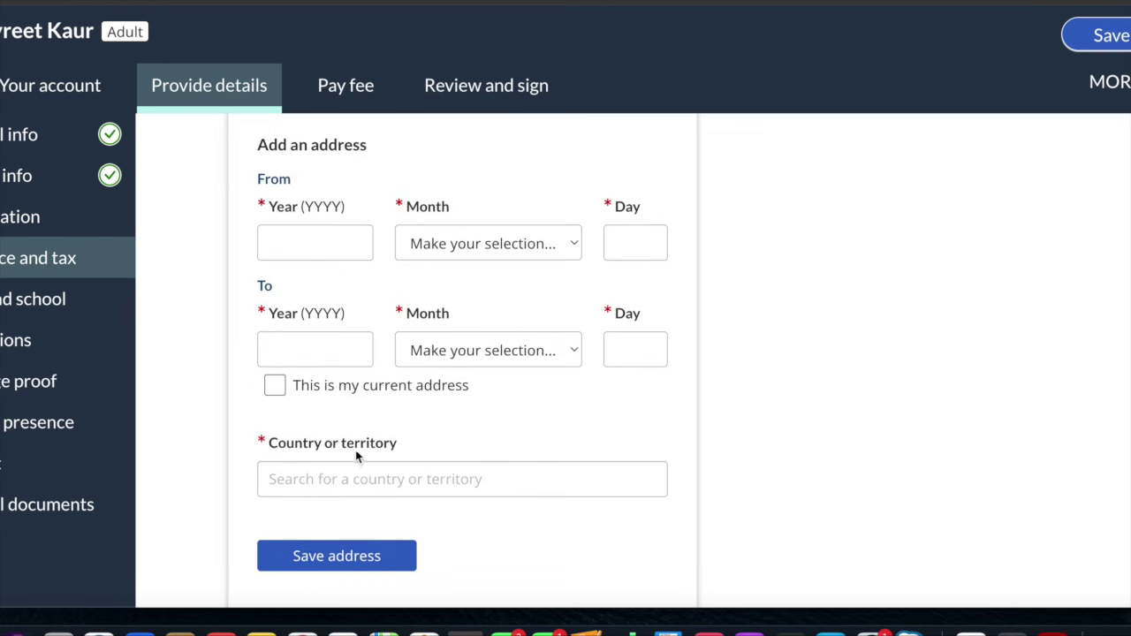
{"action": "scroll", "coordinate": [355, 454], "scroll_direction": "up", "scroll_amount": 2}
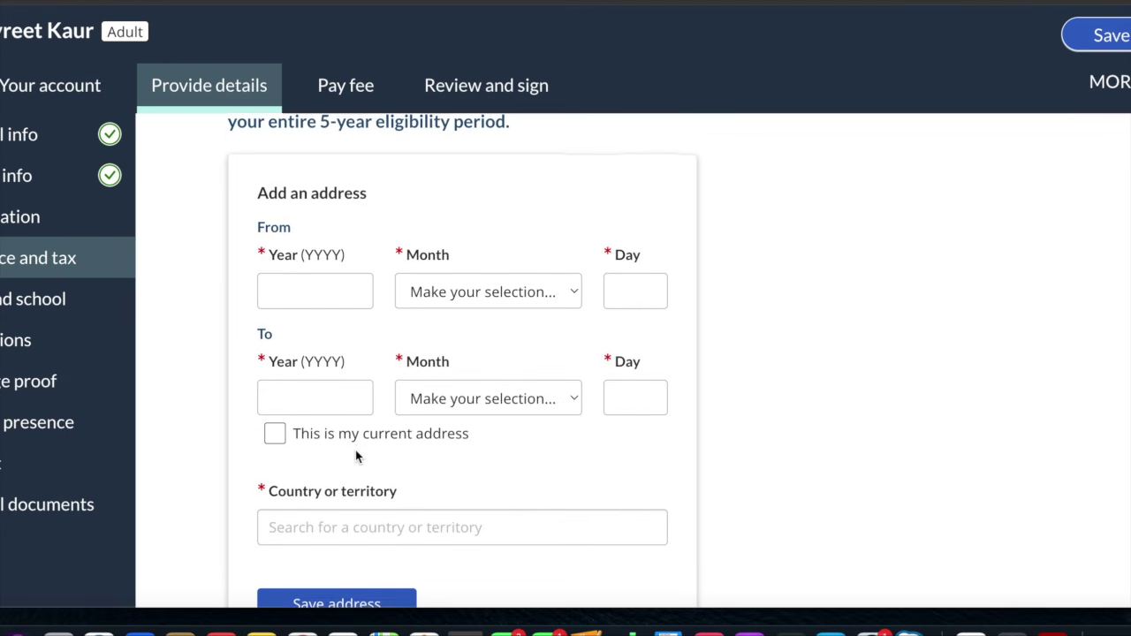
{"action": "scroll", "coordinate": [355, 451], "scroll_direction": "down", "scroll_amount": 1}
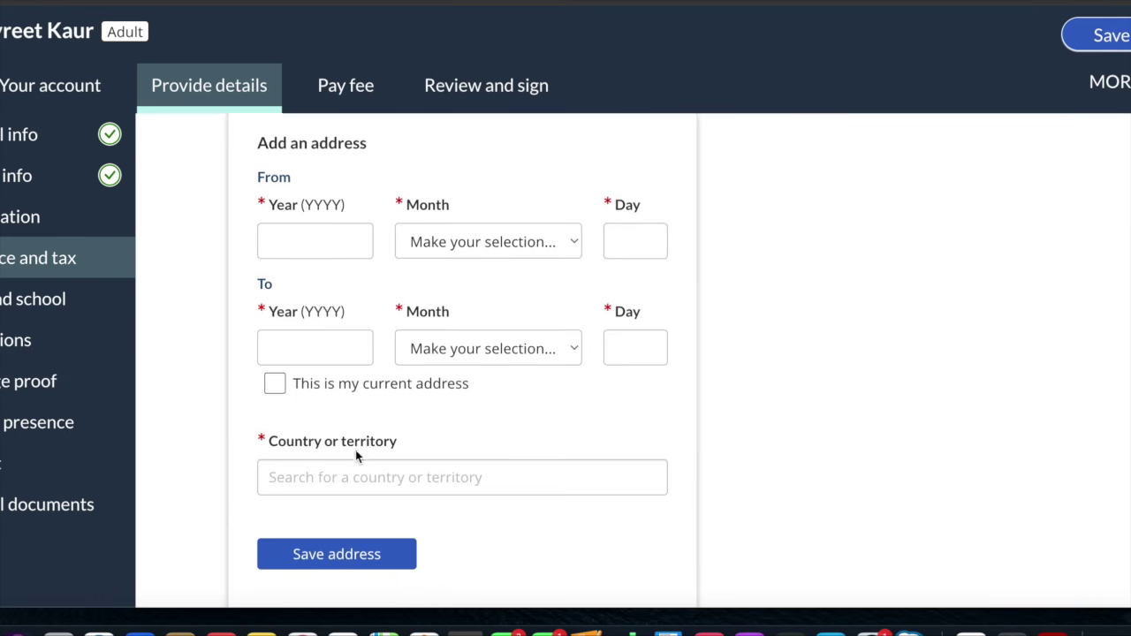
{"action": "scroll", "coordinate": [356, 450], "scroll_direction": "up", "scroll_amount": 5}
{"action": "scroll", "coordinate": [355, 450], "scroll_direction": "down", "scroll_amount": 3}
{"action": "scroll", "coordinate": [355, 456], "scroll_direction": "down", "scroll_amount": 15}
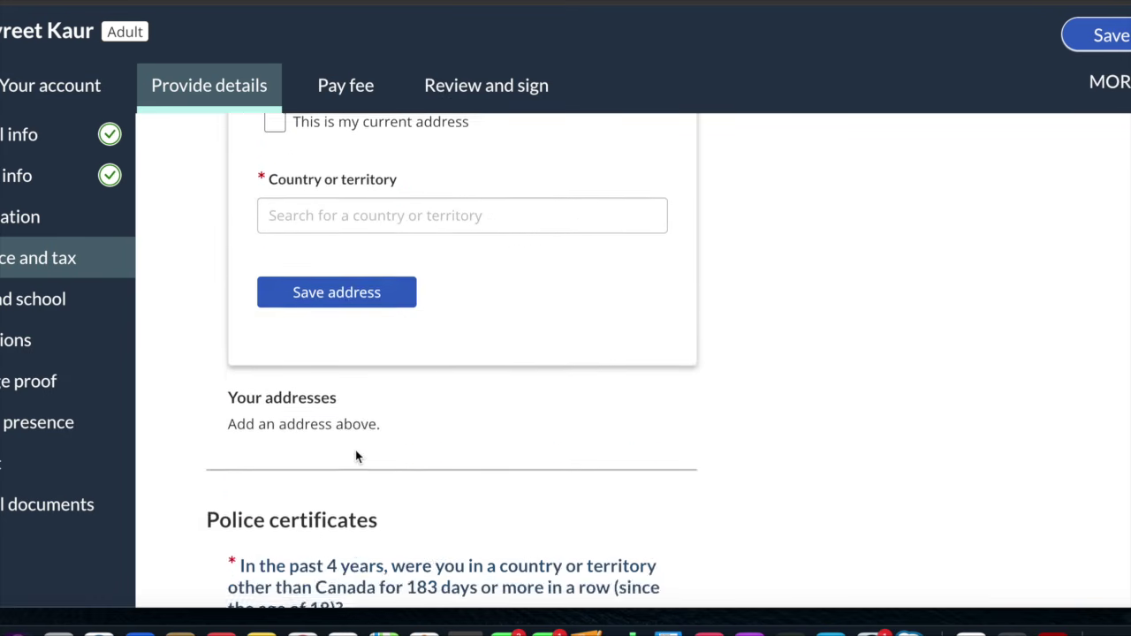
{"action": "scroll", "coordinate": [355, 456], "scroll_direction": "down", "scroll_amount": 1}
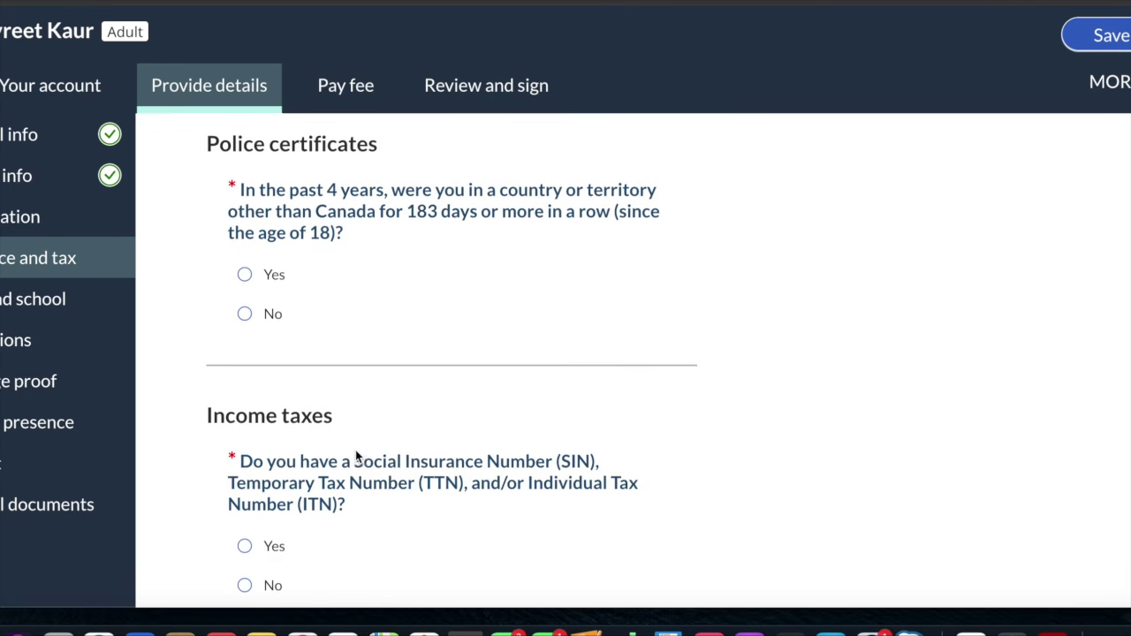
{"action": "scroll", "coordinate": [355, 456], "scroll_direction": "up", "scroll_amount": 1}
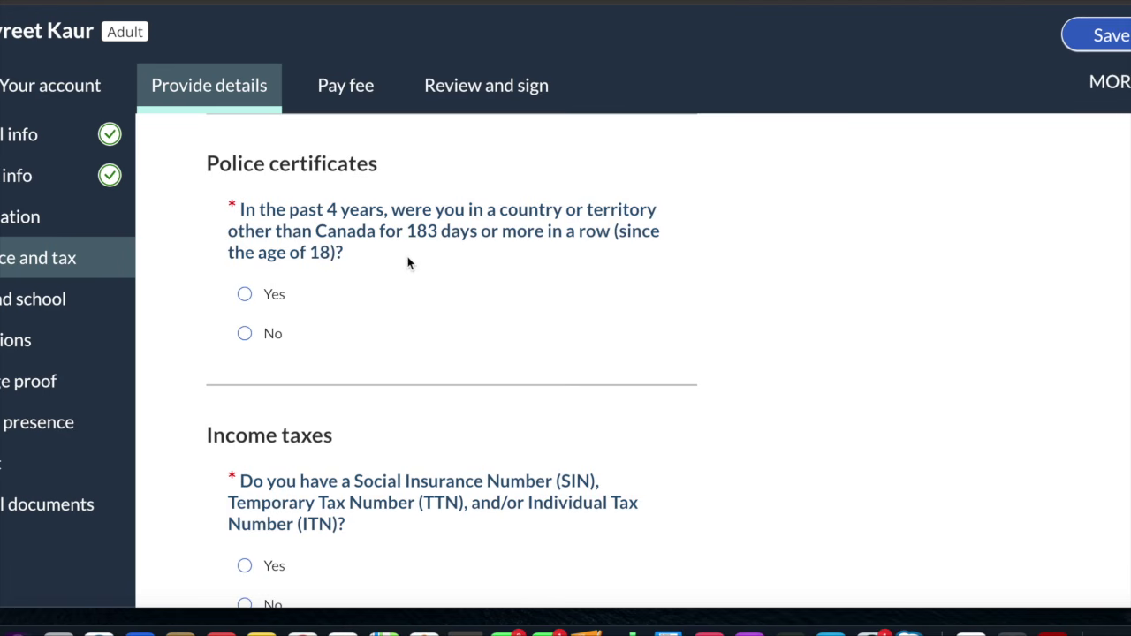
Answer No under Police certificates to spending 183+ consecutive days outside Canada
{"action": "left_click", "coordinate": [246, 334]}
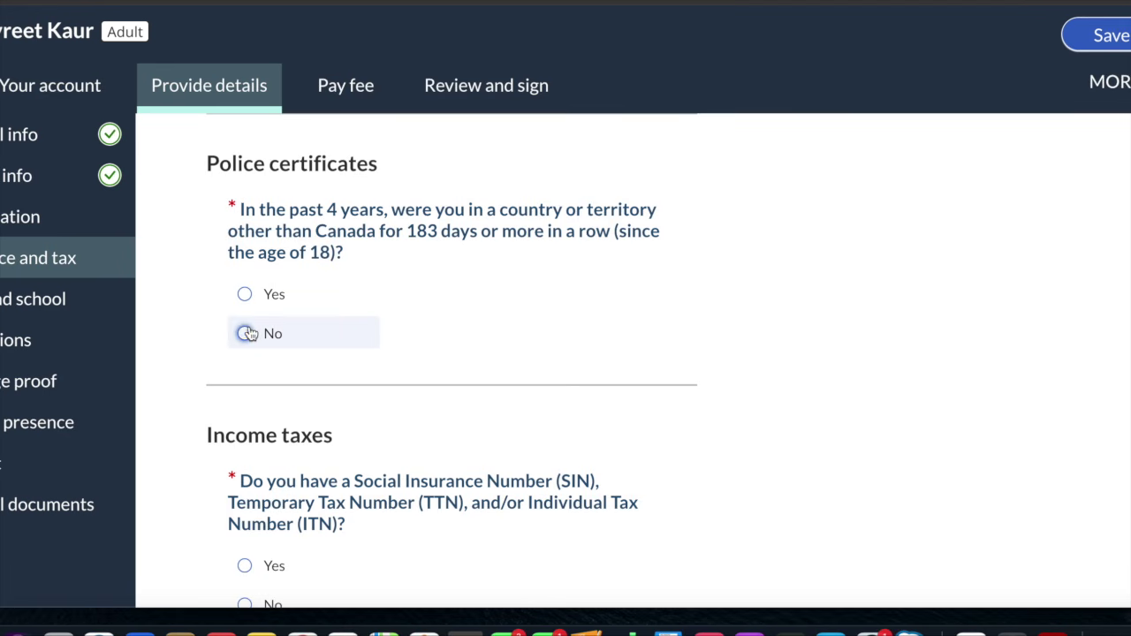
{"action": "scroll", "coordinate": [250, 333], "scroll_direction": "down", "scroll_amount": 3}
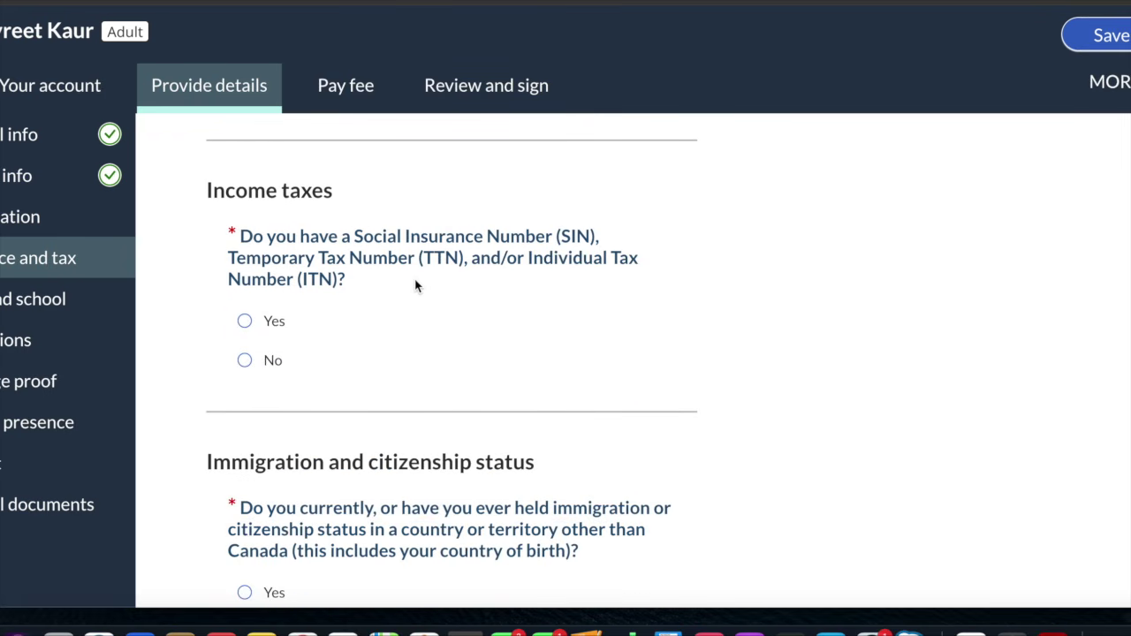
Answer Yes to having a SIN, TTN or ITN
{"action": "left_click", "coordinate": [245, 321]}
{"action": "scroll", "coordinate": [250, 329], "scroll_direction": "down", "scroll_amount": 2}
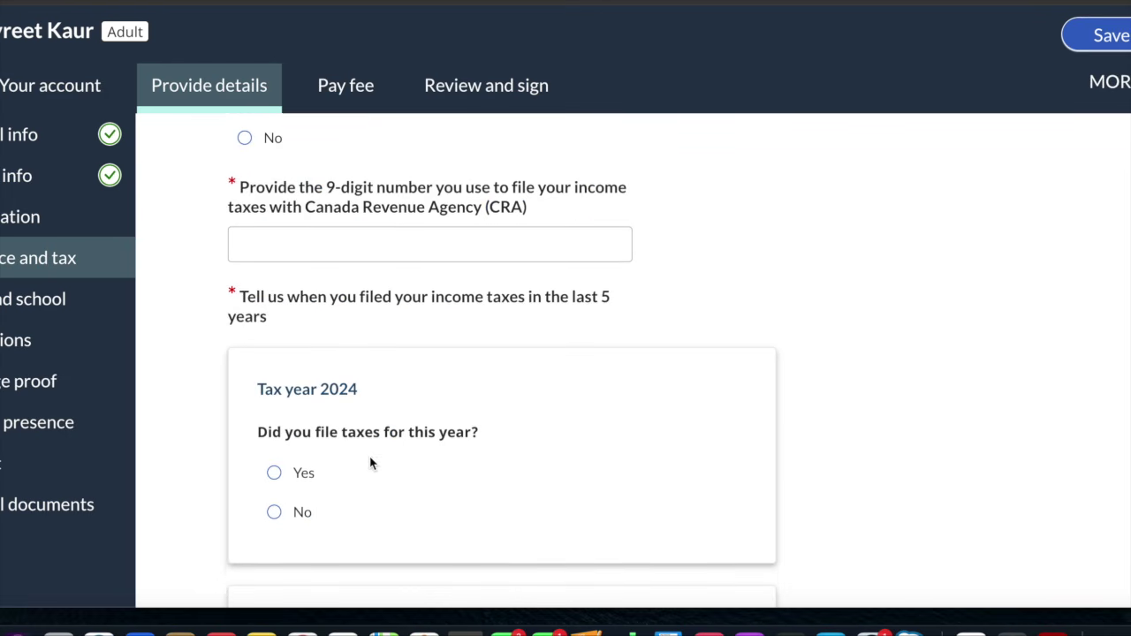
{"action": "scroll", "coordinate": [372, 463], "scroll_direction": "down", "scroll_amount": 2}
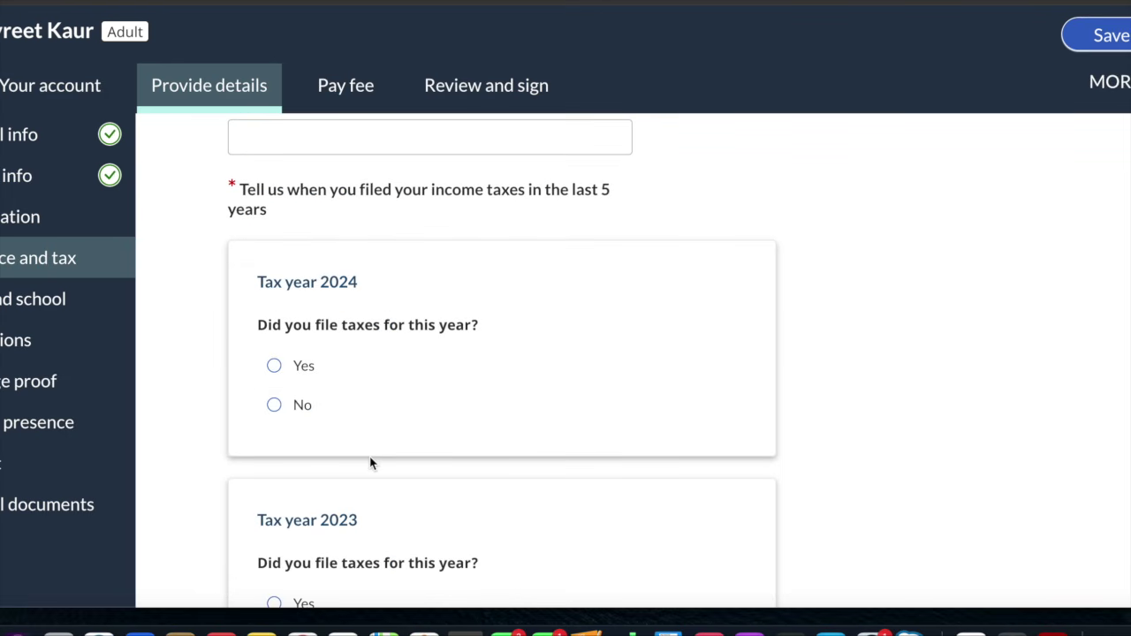
{"action": "scroll", "coordinate": [371, 463], "scroll_direction": "down", "scroll_amount": 2}
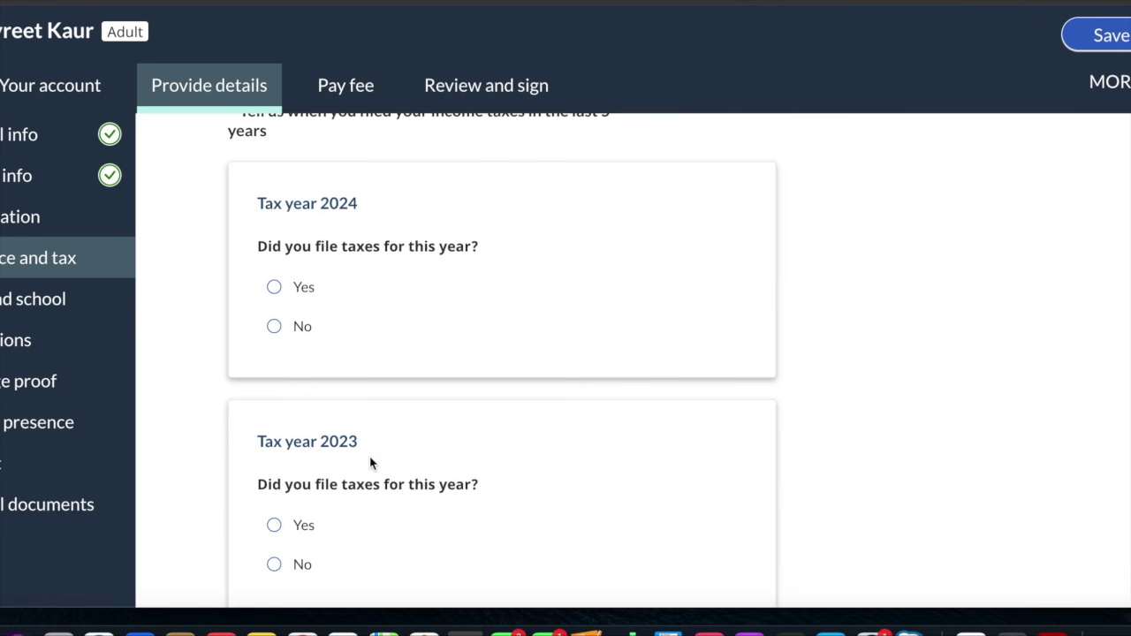
Mark taxes as filed for 2024, 2023, 2022, 2021 (corrected from No) and 2020
{"action": "left_click", "coordinate": [275, 289]}
{"action": "left_click", "coordinate": [274, 525]}
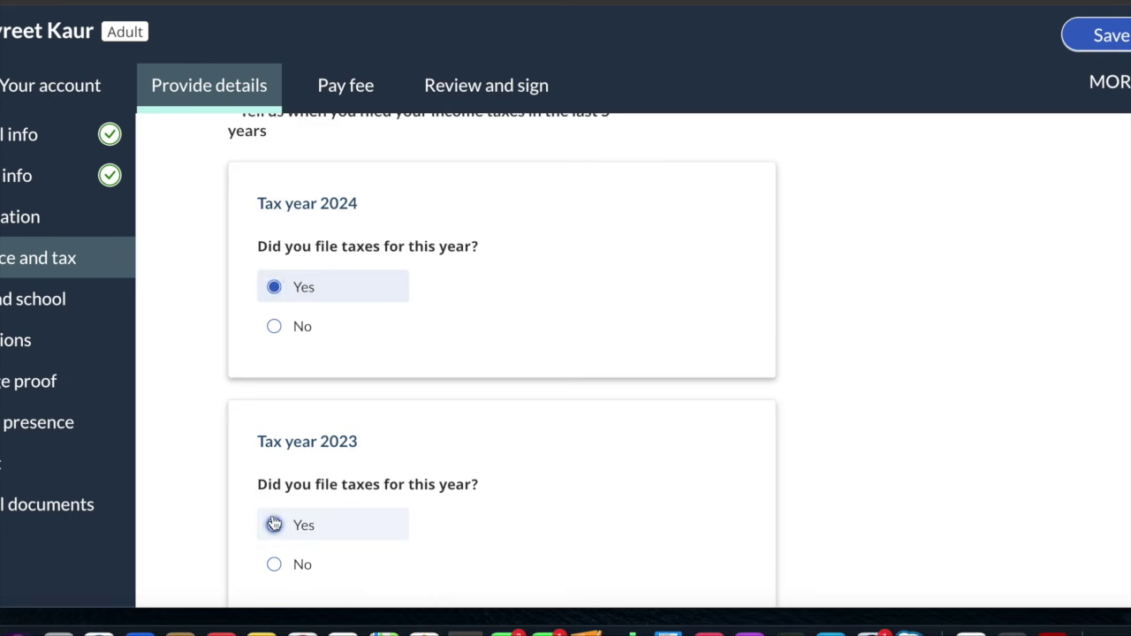
{"action": "scroll", "coordinate": [274, 523], "scroll_direction": "down", "scroll_amount": 4}
{"action": "left_click", "coordinate": [275, 455]}
{"action": "scroll", "coordinate": [274, 460], "scroll_direction": "down", "scroll_amount": 5}
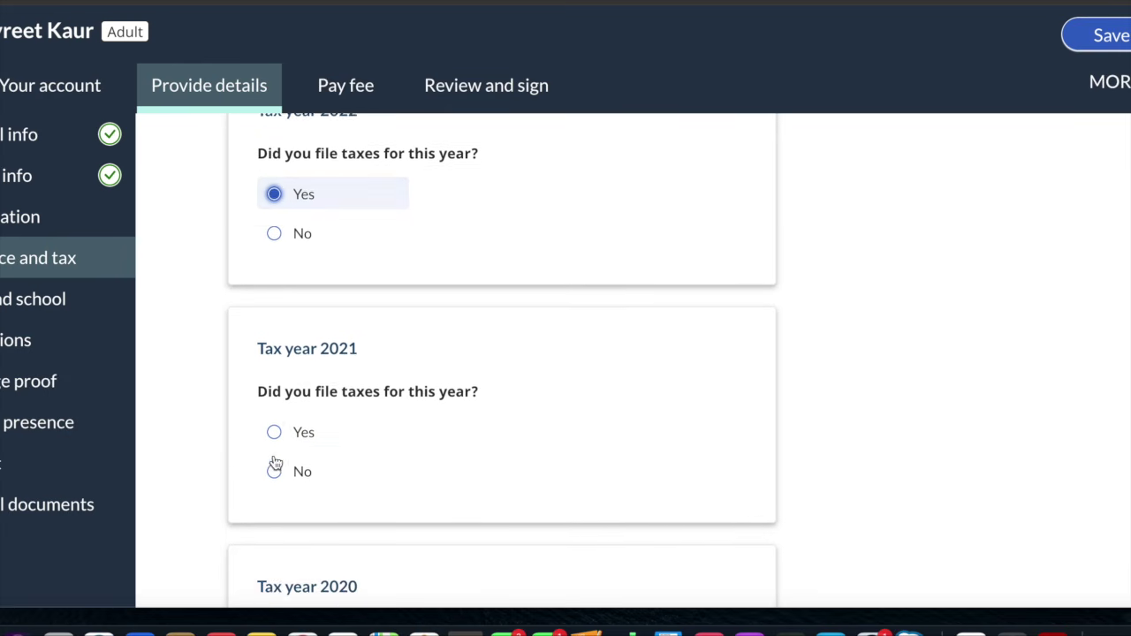
{"action": "left_click", "coordinate": [274, 413]}
{"action": "scroll", "coordinate": [276, 424], "scroll_direction": "down", "scroll_amount": 2}
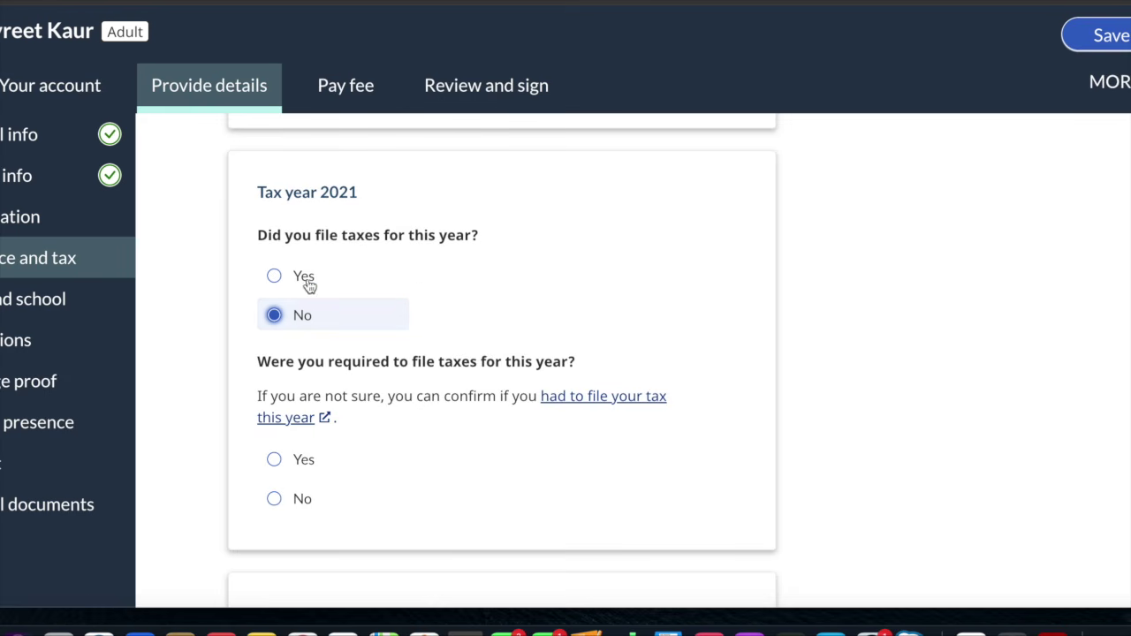
{"action": "left_click", "coordinate": [275, 277]}
{"action": "scroll", "coordinate": [275, 291], "scroll_direction": "down", "scroll_amount": 2}
{"action": "left_click", "coordinate": [274, 318]}
Answer Yes to releasing the SIN, ITN or TTN to the CRA
{"action": "scroll", "coordinate": [275, 325], "scroll_direction": "down", "scroll_amount": 3}
{"action": "scroll", "coordinate": [274, 325], "scroll_direction": "down", "scroll_amount": 3}
{"action": "scroll", "coordinate": [274, 322], "scroll_direction": "up", "scroll_amount": 2}
{"action": "scroll", "coordinate": [273, 321], "scroll_direction": "up", "scroll_amount": 2}
{"action": "scroll", "coordinate": [273, 322], "scroll_direction": "down", "scroll_amount": 4}
{"action": "scroll", "coordinate": [273, 322], "scroll_direction": "up", "scroll_amount": 1}
{"action": "scroll", "coordinate": [273, 322], "scroll_direction": "up", "scroll_amount": 3}
{"action": "scroll", "coordinate": [273, 324], "scroll_direction": "down", "scroll_amount": 2}
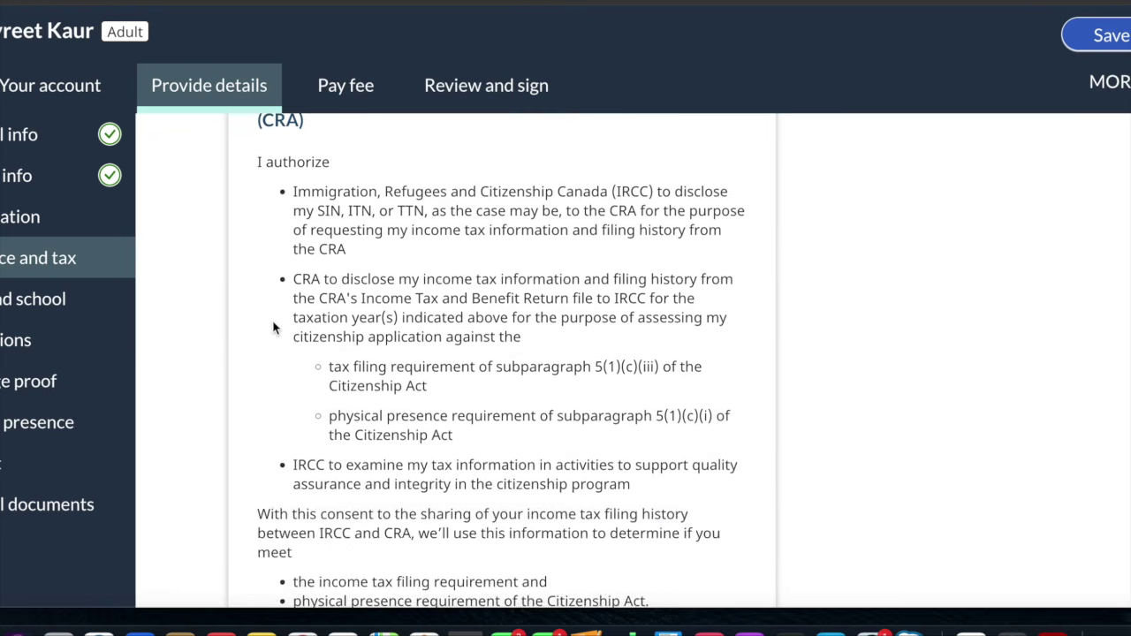
{"action": "scroll", "coordinate": [274, 324], "scroll_direction": "up", "scroll_amount": 2}
{"action": "scroll", "coordinate": [274, 329], "scroll_direction": "down", "scroll_amount": 1}
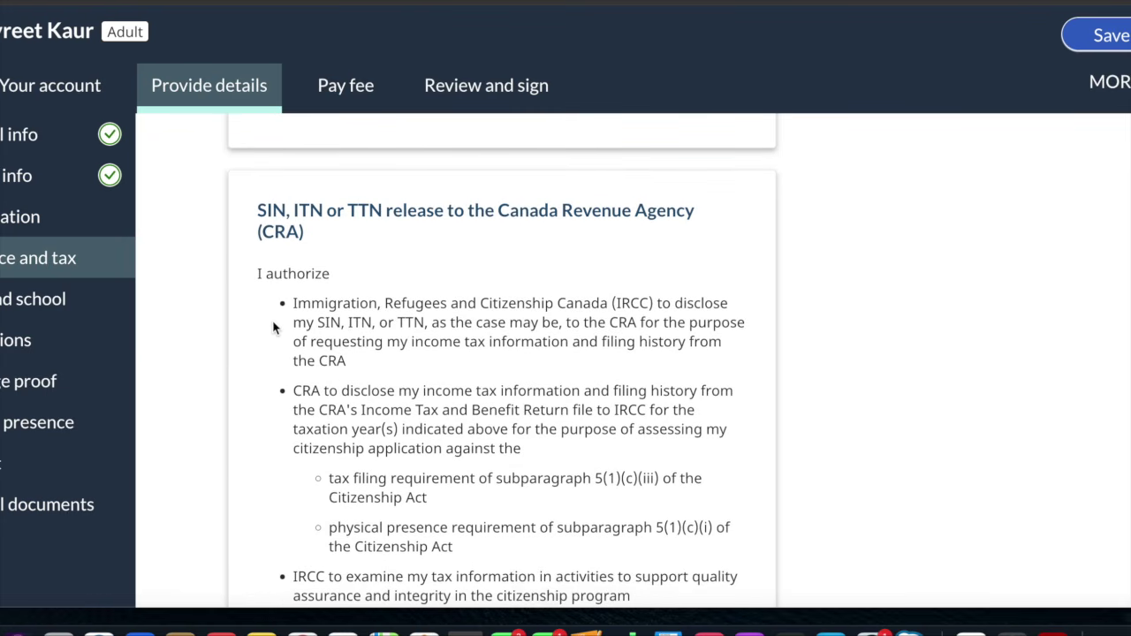
{"action": "scroll", "coordinate": [273, 327], "scroll_direction": "down", "scroll_amount": 1}
{"action": "scroll", "coordinate": [273, 328], "scroll_direction": "down", "scroll_amount": 1}
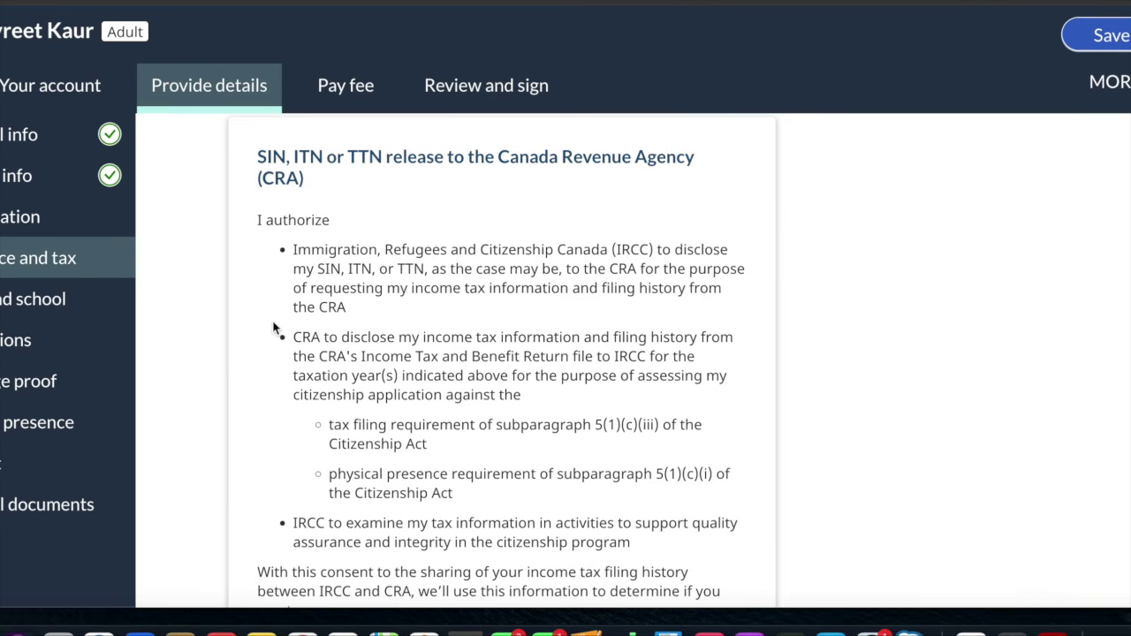
{"action": "scroll", "coordinate": [273, 329], "scroll_direction": "down", "scroll_amount": 1}
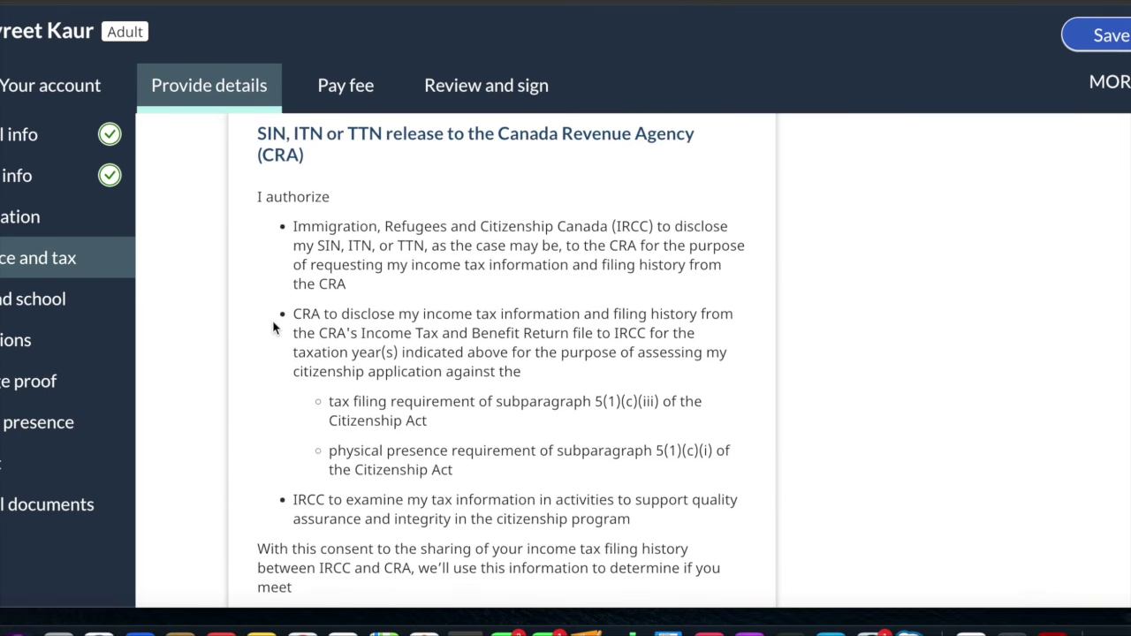
{"action": "scroll", "coordinate": [274, 327], "scroll_direction": "down", "scroll_amount": 2}
{"action": "scroll", "coordinate": [274, 325], "scroll_direction": "down", "scroll_amount": 6}
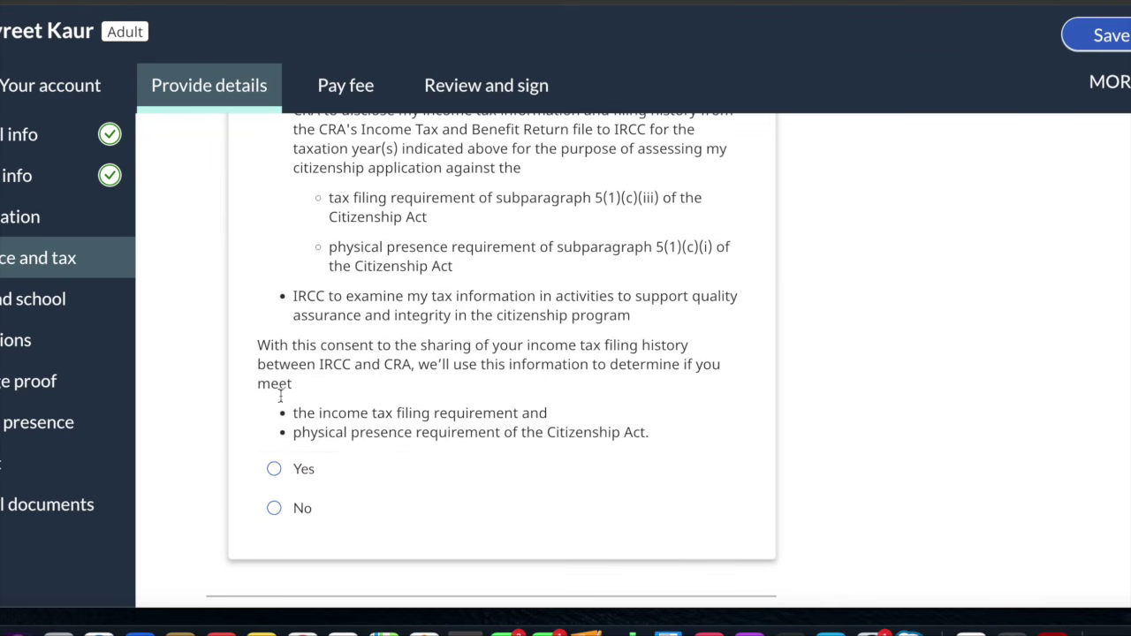
{"action": "left_click", "coordinate": [274, 469]}
{"action": "scroll", "coordinate": [280, 475], "scroll_direction": "down", "scroll_amount": 14}
{"action": "scroll", "coordinate": [307, 222], "scroll_direction": "down", "scroll_amount": 9}
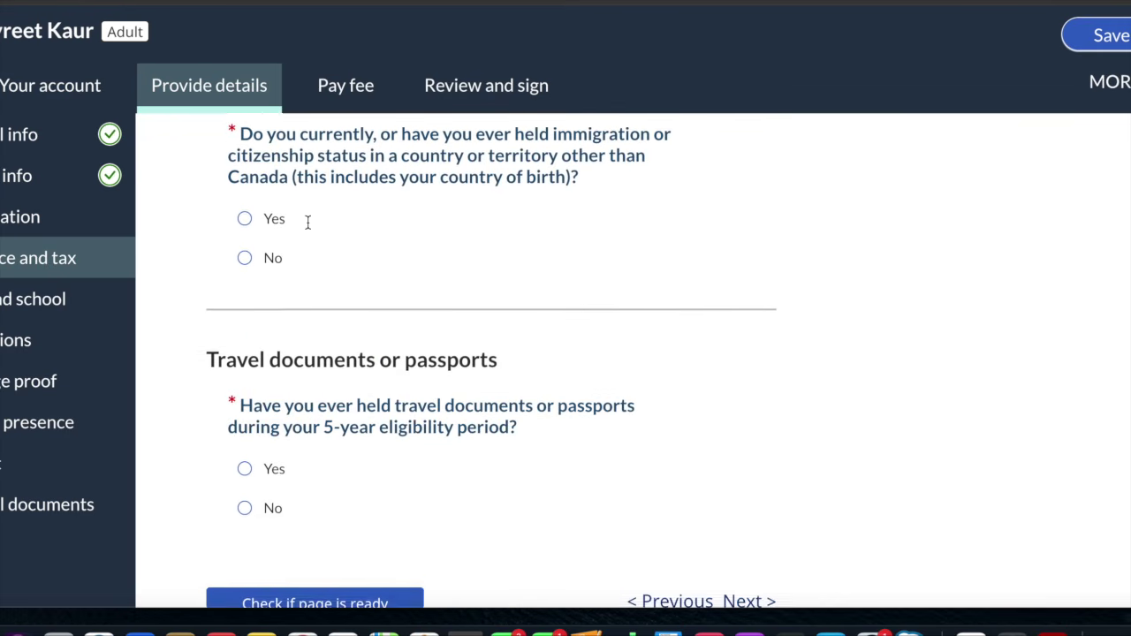
Answer Yes to holding immigration status in another country
{"action": "scroll", "coordinate": [308, 222], "scroll_direction": "up", "scroll_amount": 3}
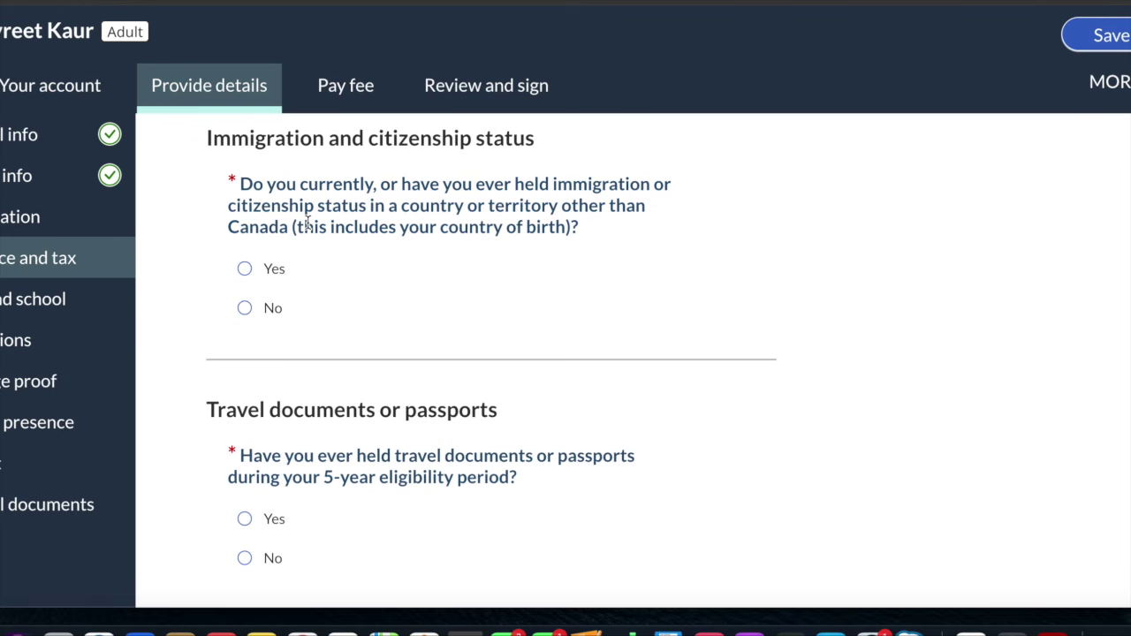
{"action": "left_click", "coordinate": [248, 269]}
{"action": "scroll", "coordinate": [251, 273], "scroll_direction": "down", "scroll_amount": 1}
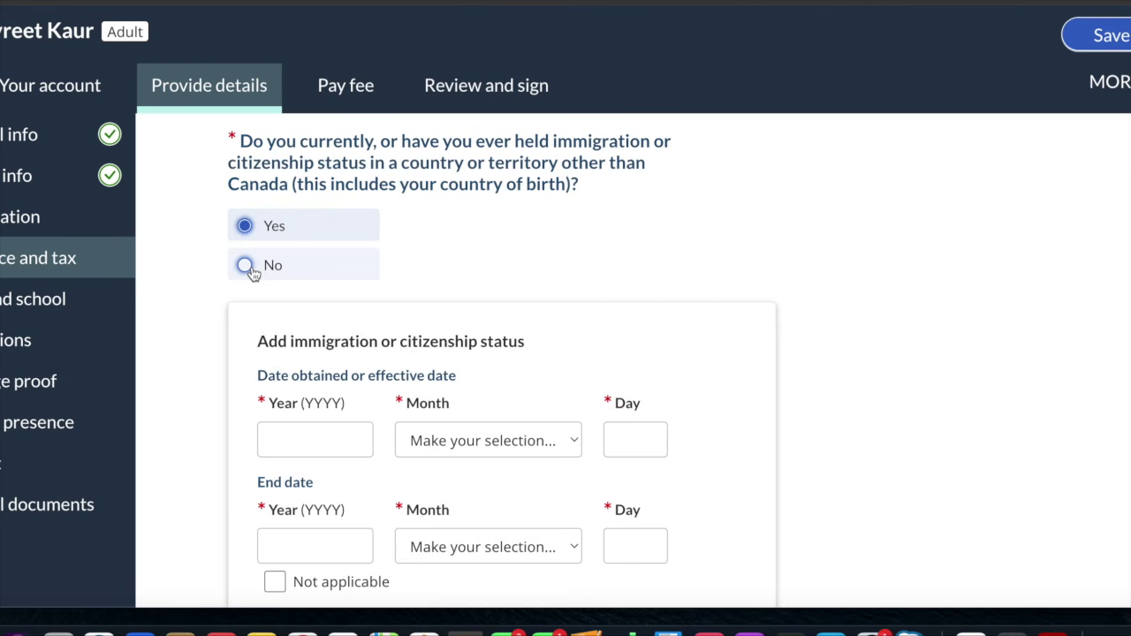
{"action": "scroll", "coordinate": [252, 273], "scroll_direction": "down", "scroll_amount": 4}
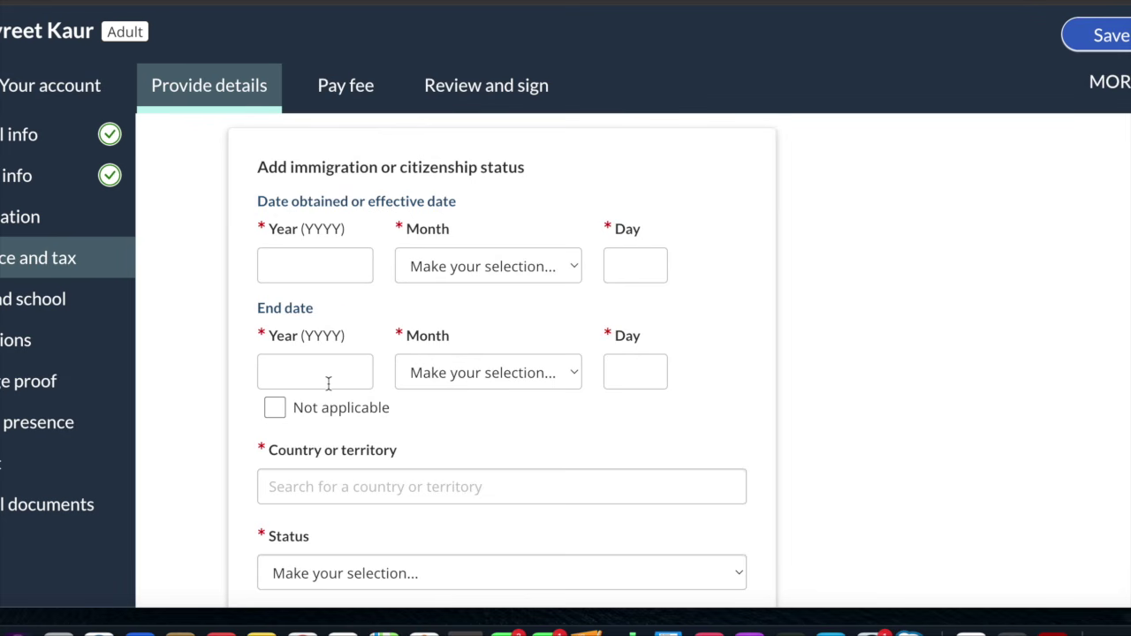
{"action": "scroll", "coordinate": [328, 383], "scroll_direction": "down", "scroll_amount": 1}
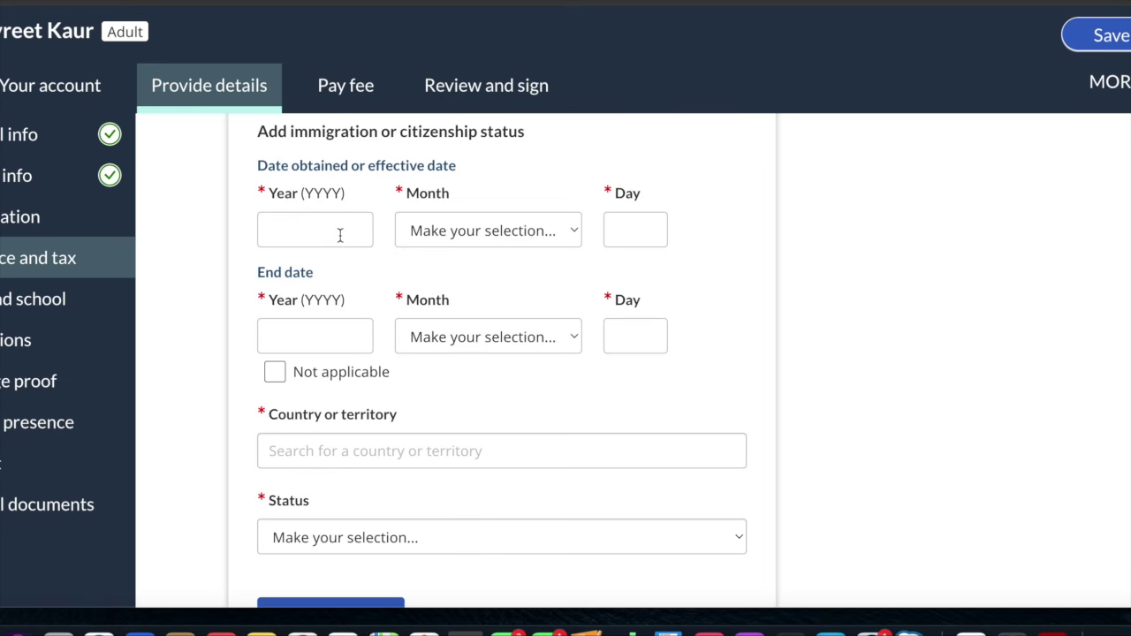
{"action": "scroll", "coordinate": [339, 235], "scroll_direction": "down", "scroll_amount": 2}
Tick Not applicable for the end date and set the status to Citizen
{"action": "left_click", "coordinate": [277, 305]}
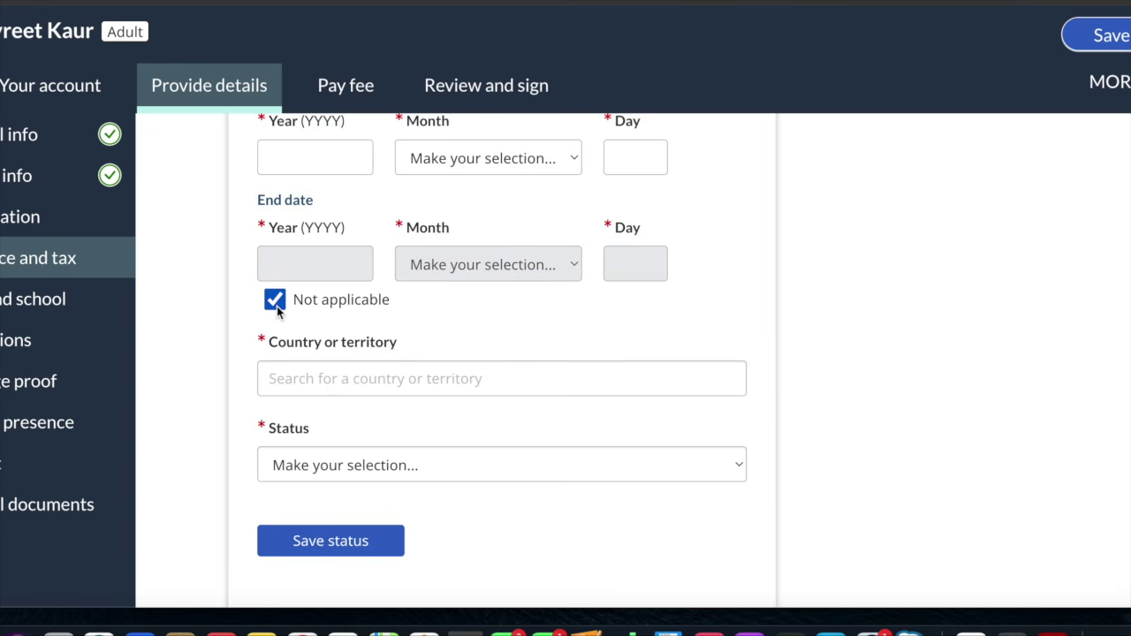
{"action": "scroll", "coordinate": [276, 305], "scroll_direction": "down", "scroll_amount": 1}
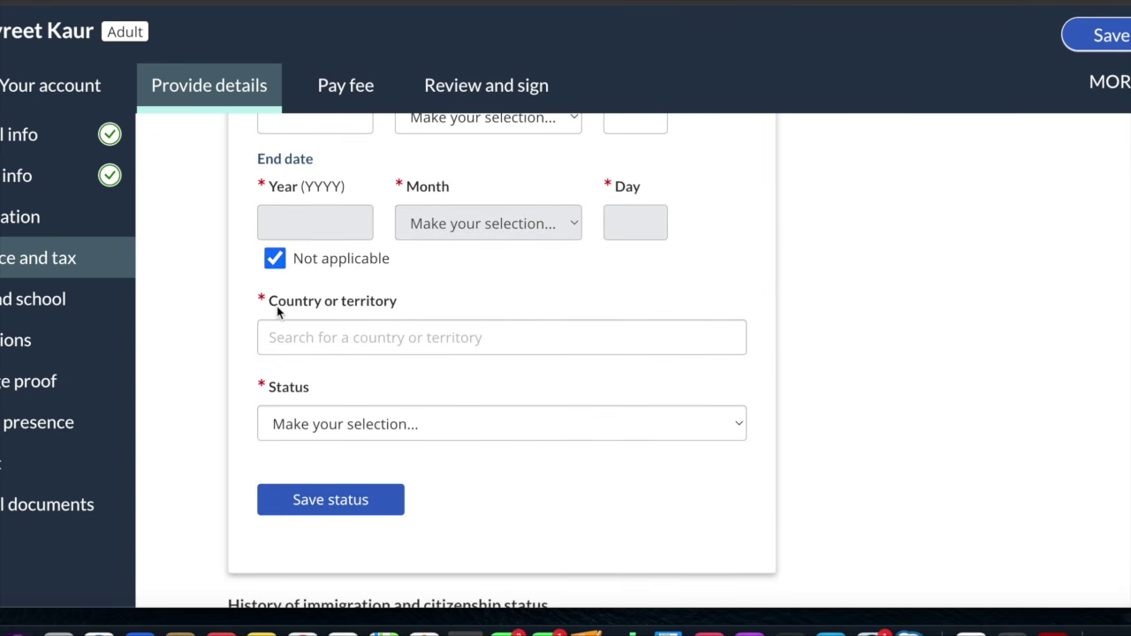
{"action": "scroll", "coordinate": [276, 306], "scroll_direction": "down", "scroll_amount": 2}
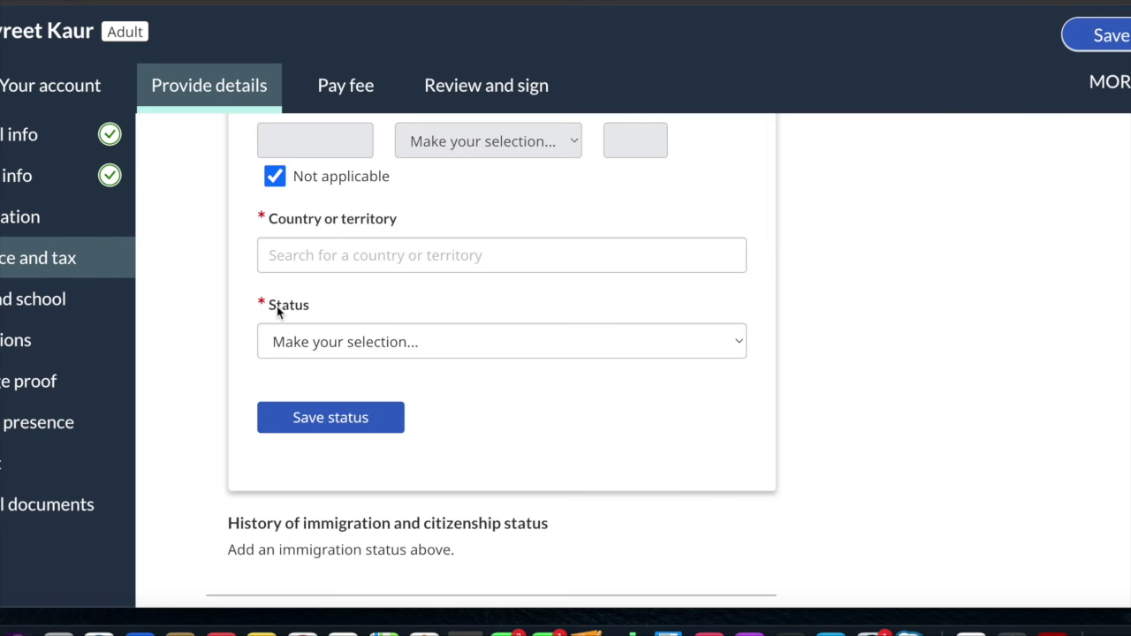
{"action": "scroll", "coordinate": [277, 306], "scroll_direction": "down", "scroll_amount": 2}
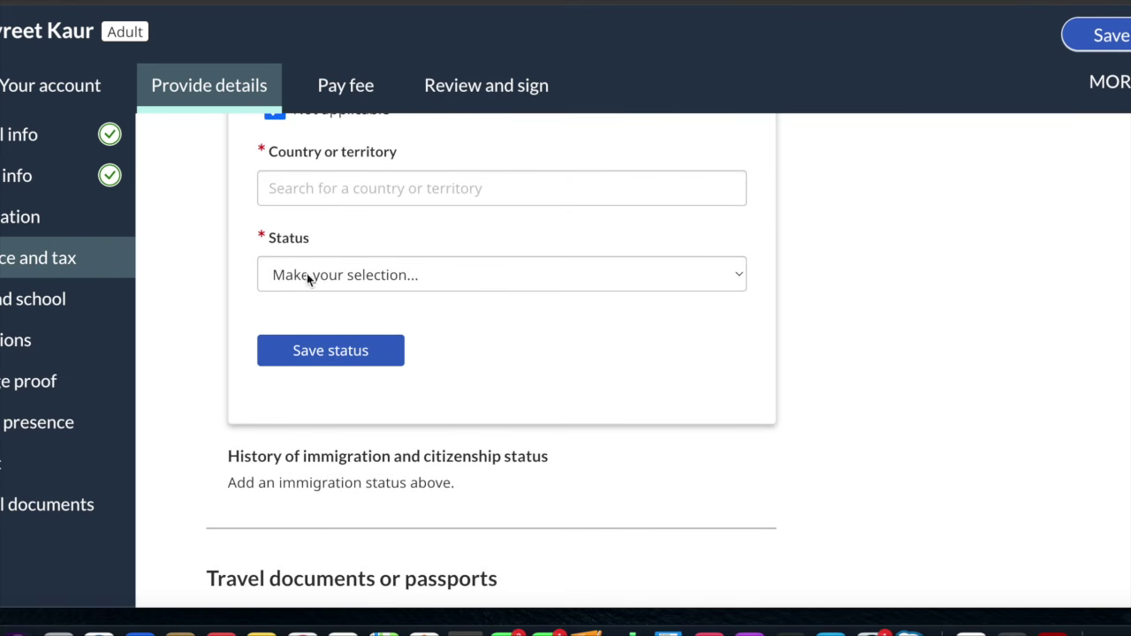
{"action": "left_click", "coordinate": [307, 290]}
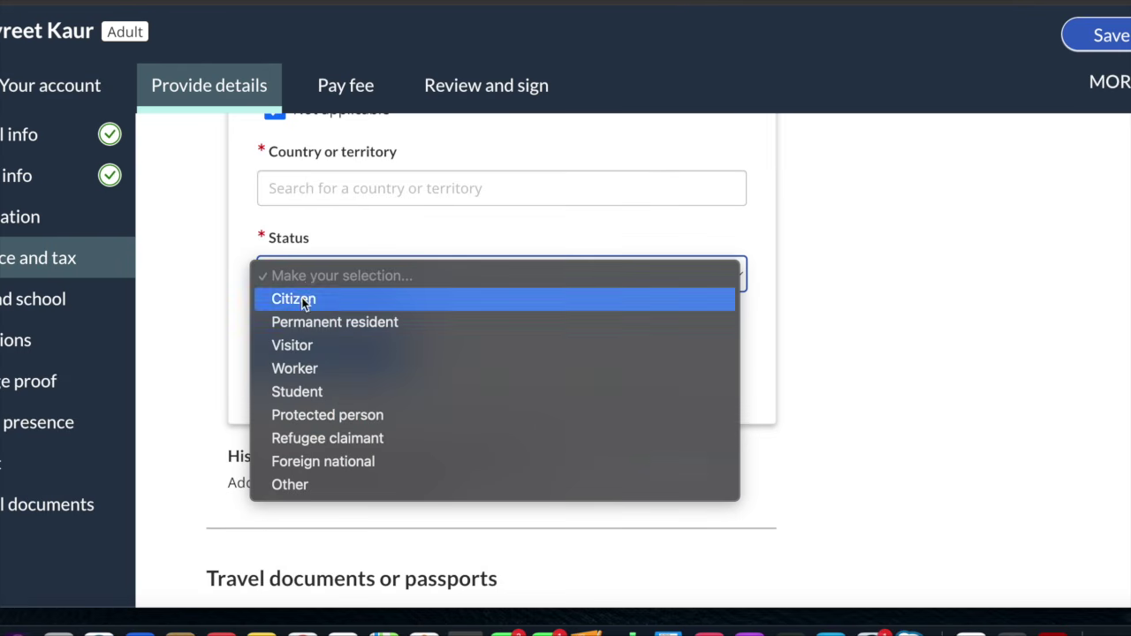
{"action": "left_click", "coordinate": [308, 298]}
{"action": "scroll", "coordinate": [302, 304], "scroll_direction": "down", "scroll_amount": 3}
{"action": "scroll", "coordinate": [302, 304], "scroll_direction": "down", "scroll_amount": 6}
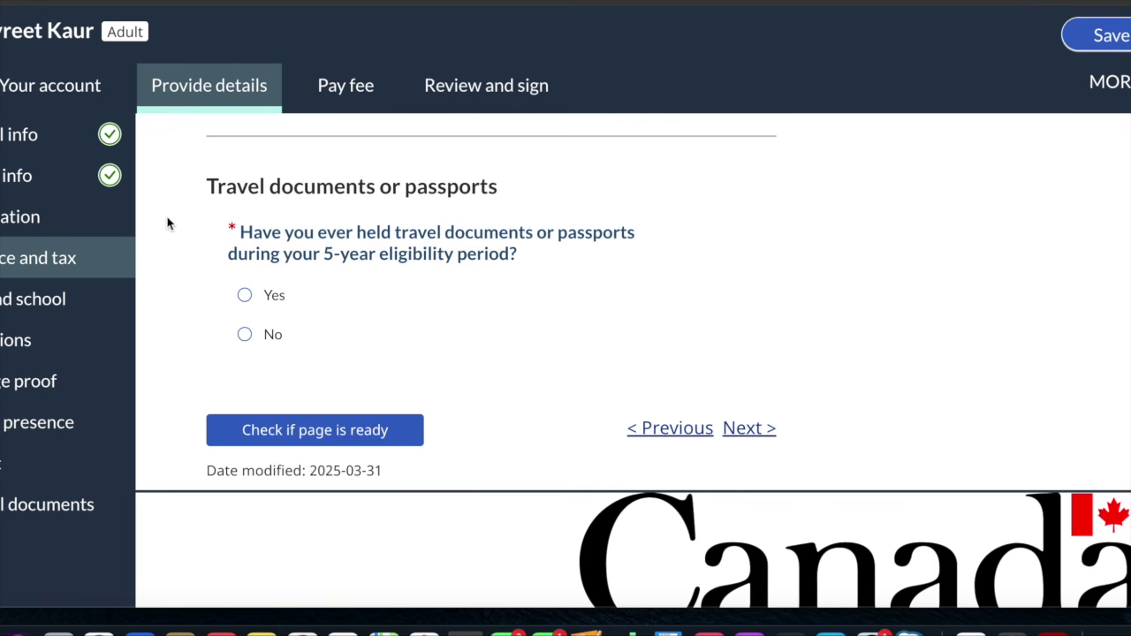
Answer Yes to holding travel documents or passports, then go to Work, school and activities
{"action": "left_click", "coordinate": [245, 294]}
{"action": "scroll", "coordinate": [247, 298], "scroll_direction": "down", "scroll_amount": 3}
{"action": "scroll", "coordinate": [249, 300], "scroll_direction": "down", "scroll_amount": 3}
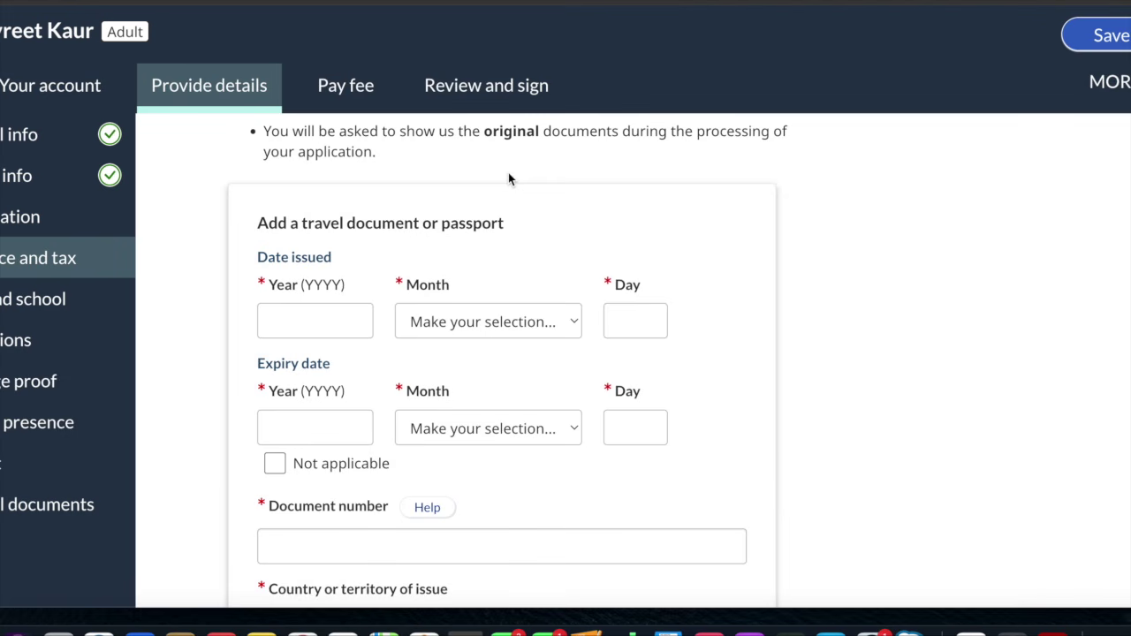
{"action": "scroll", "coordinate": [510, 176], "scroll_direction": "down", "scroll_amount": 3}
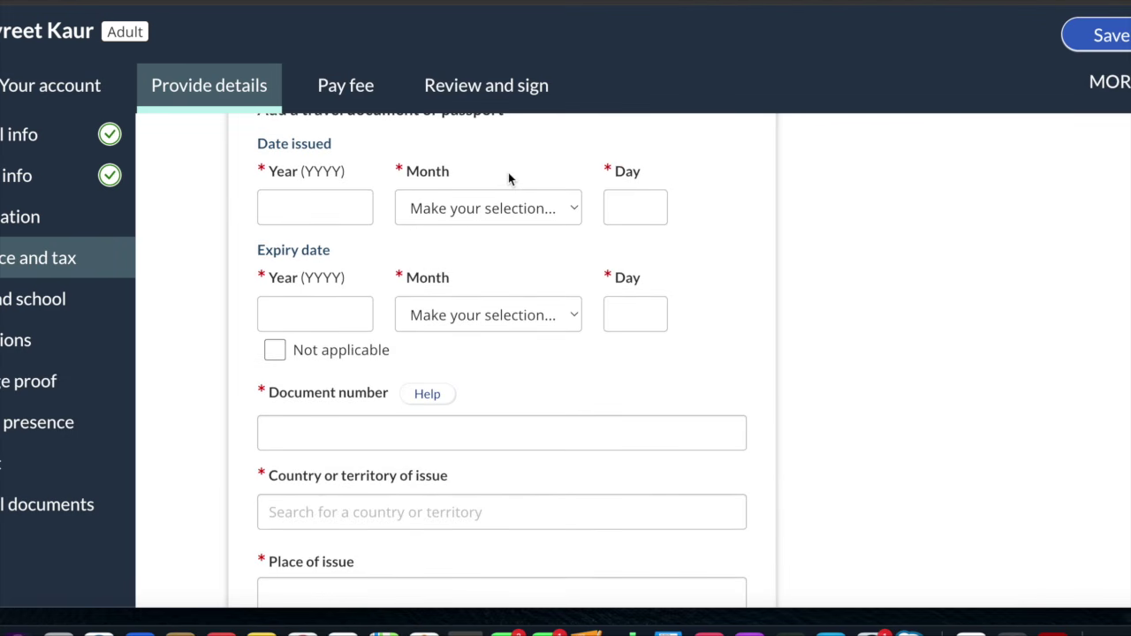
{"action": "scroll", "coordinate": [492, 265], "scroll_direction": "down", "scroll_amount": 3}
{"action": "scroll", "coordinate": [493, 267], "scroll_direction": "down", "scroll_amount": 5}
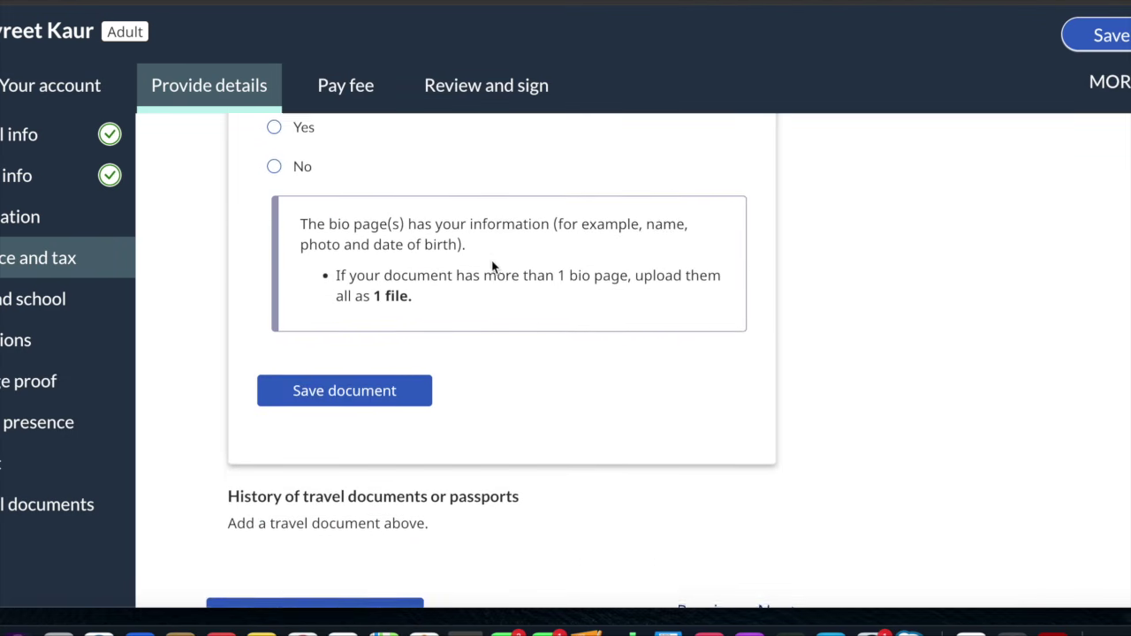
{"action": "scroll", "coordinate": [472, 371], "scroll_direction": "down", "scroll_amount": 3}
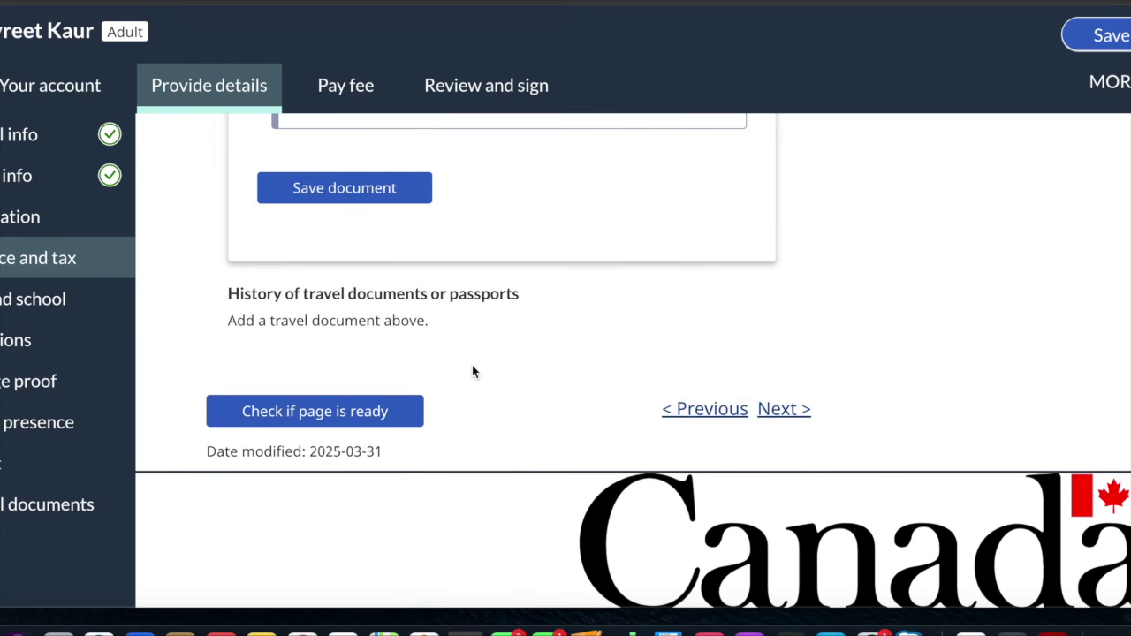
{"action": "scroll", "coordinate": [472, 371], "scroll_direction": "down", "scroll_amount": 2}
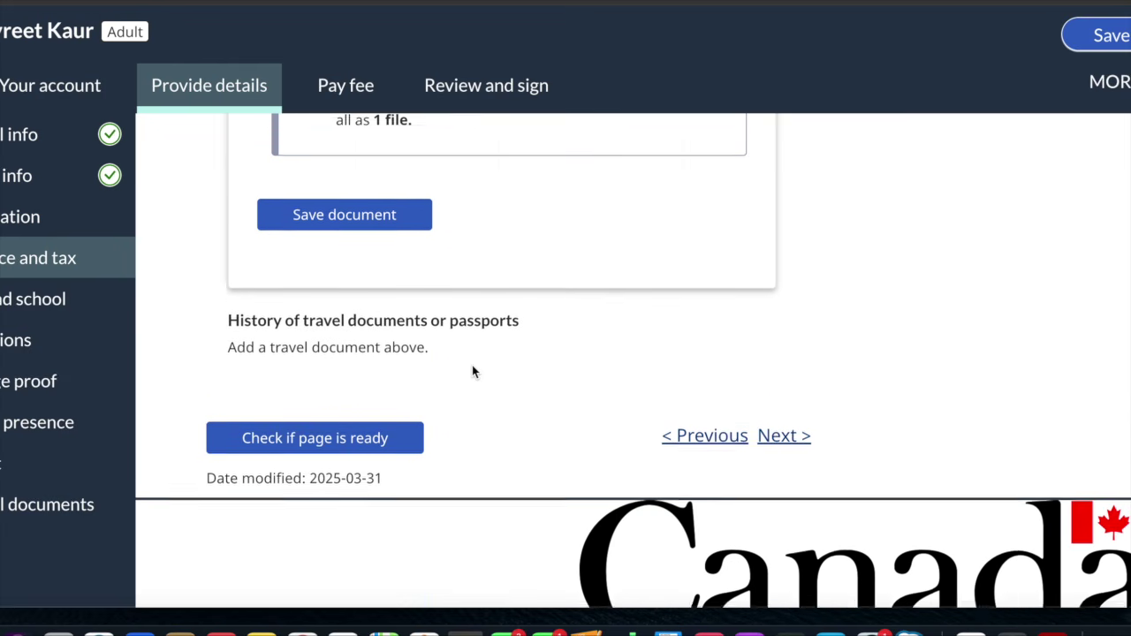
{"action": "left_click", "coordinate": [59, 303]}
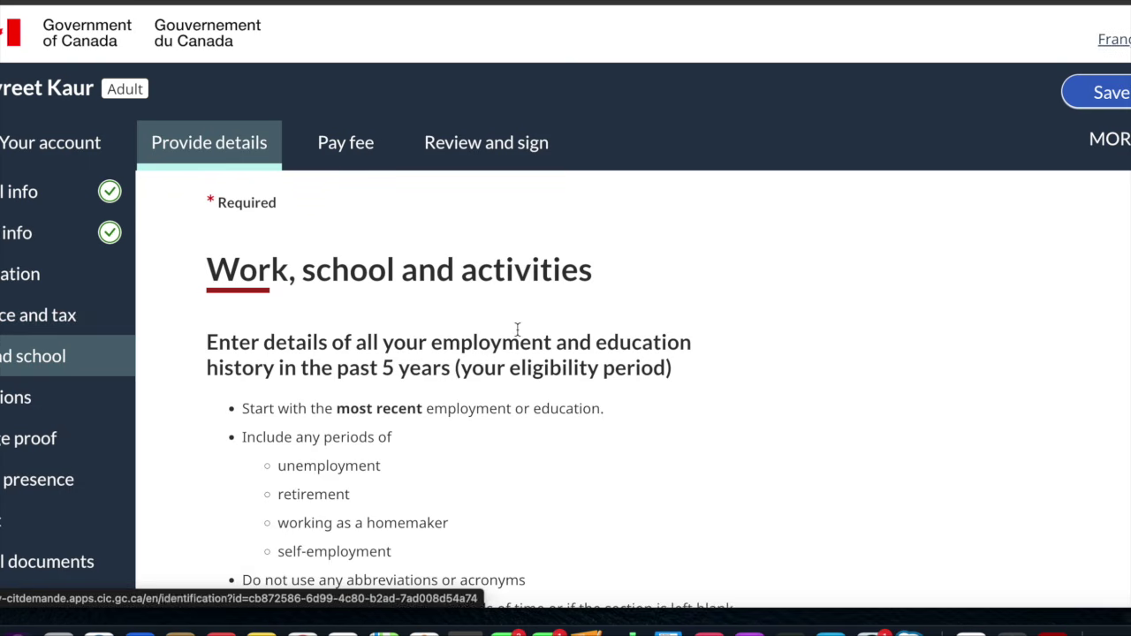
{"action": "scroll", "coordinate": [767, 316], "scroll_direction": "down", "scroll_amount": 4}
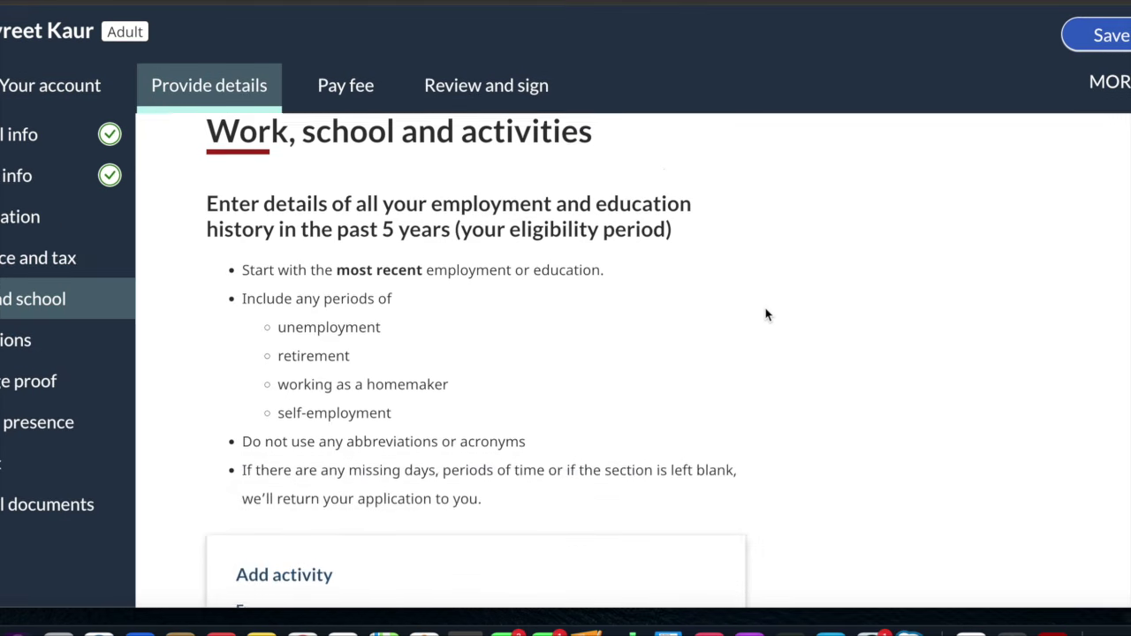
{"action": "scroll", "coordinate": [766, 316], "scroll_direction": "up", "scroll_amount": 2}
{"action": "scroll", "coordinate": [766, 316], "scroll_direction": "down", "scroll_amount": 3}
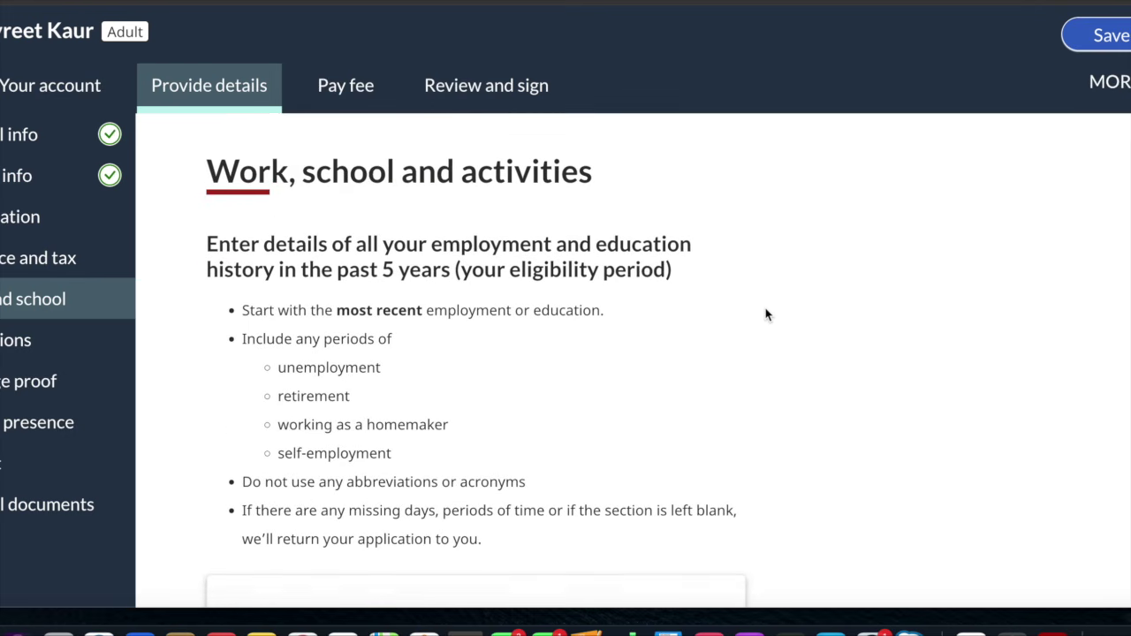
{"action": "scroll", "coordinate": [766, 315], "scroll_direction": "down", "scroll_amount": 2}
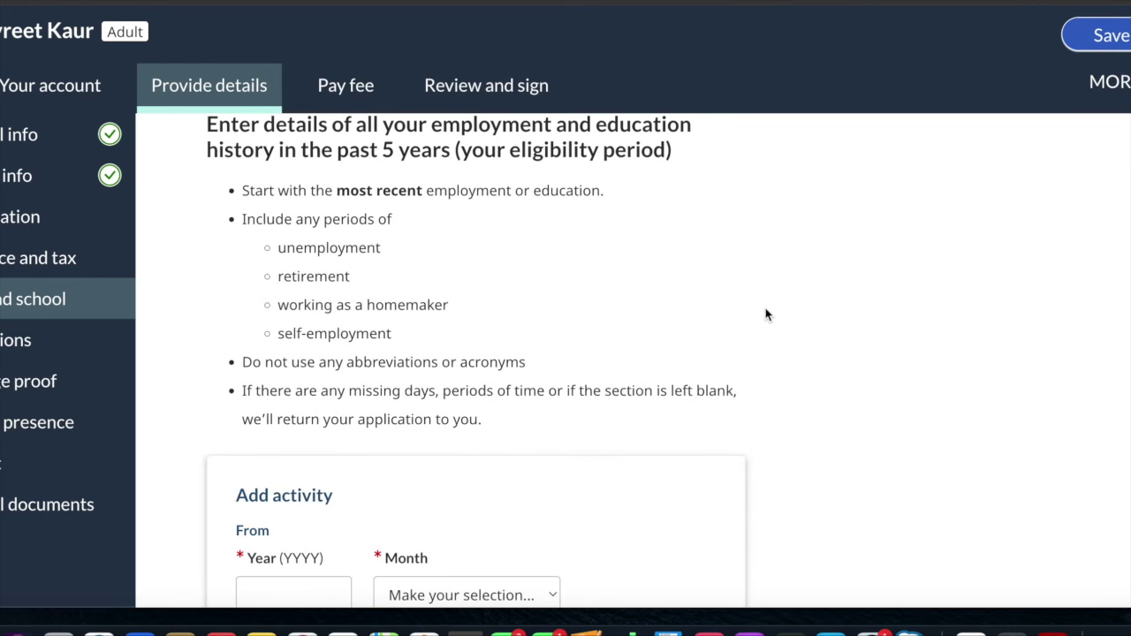
{"action": "scroll", "coordinate": [766, 316], "scroll_direction": "down", "scroll_amount": 3}
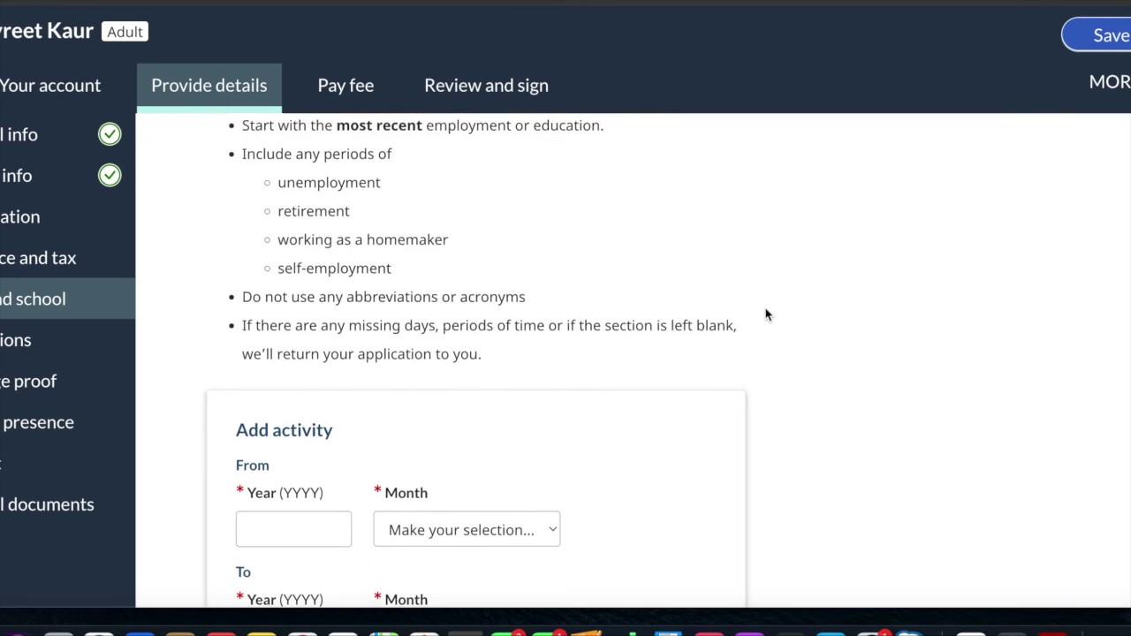
{"action": "scroll", "coordinate": [766, 316], "scroll_direction": "down", "scroll_amount": 2}
{"action": "scroll", "coordinate": [766, 316], "scroll_direction": "up", "scroll_amount": 4}
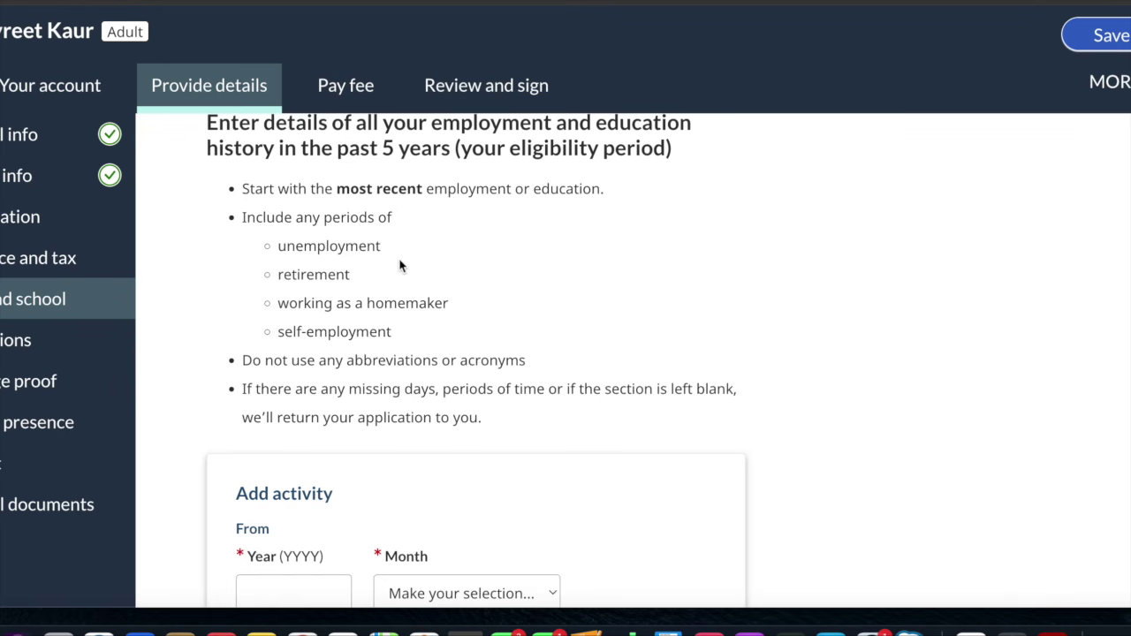
{"action": "scroll", "coordinate": [400, 265], "scroll_direction": "down", "scroll_amount": 1}
{"action": "scroll", "coordinate": [409, 244], "scroll_direction": "down", "scroll_amount": 2}
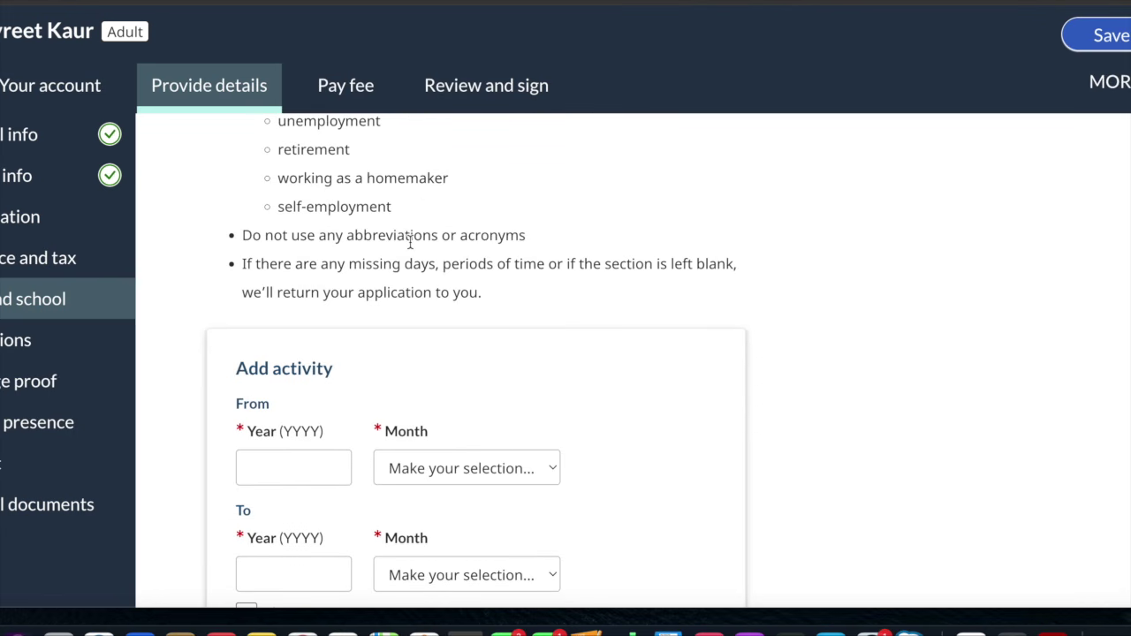
{"action": "scroll", "coordinate": [410, 243], "scroll_direction": "down", "scroll_amount": 5}
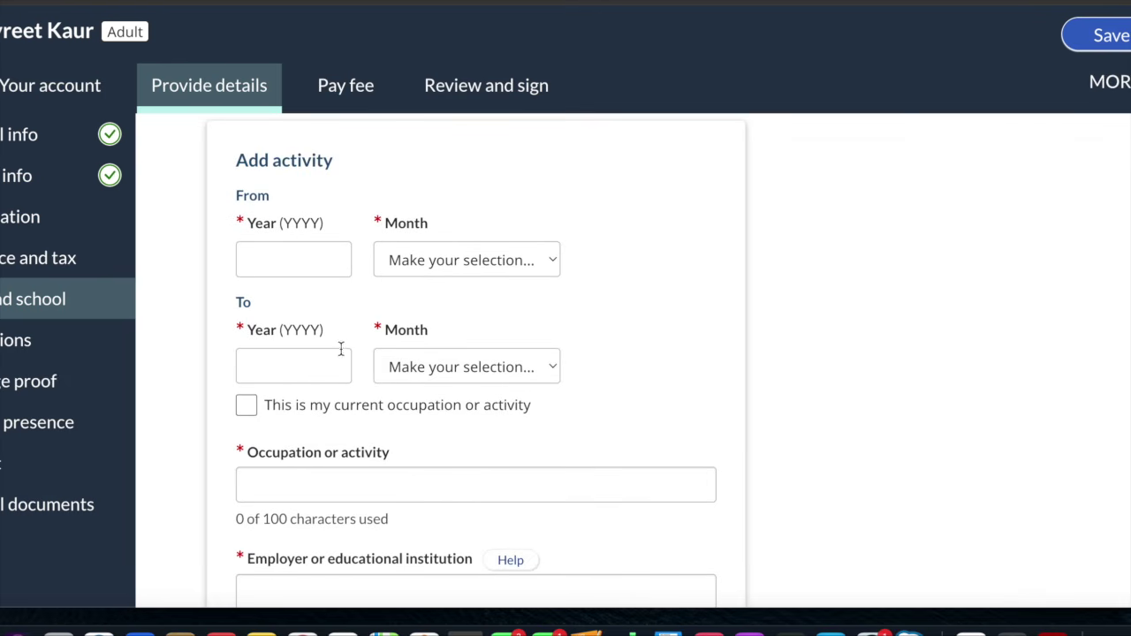
Enter the activity period from January 2022 to January 2025
{"action": "left_click", "coordinate": [331, 254]}
{"action": "type", "text": "2022"}
{"action": "left_click", "coordinate": [448, 267]}
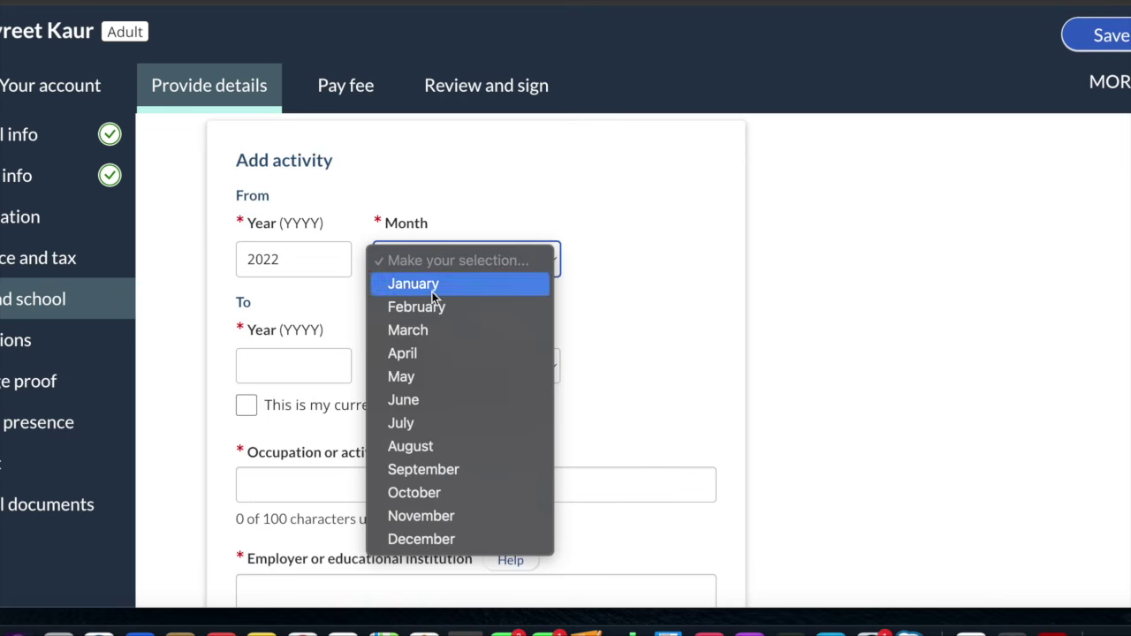
{"action": "left_click", "coordinate": [435, 284]}
{"action": "left_click", "coordinate": [329, 361]}
{"action": "type", "text": "2025"}
{"action": "left_click", "coordinate": [490, 375]}
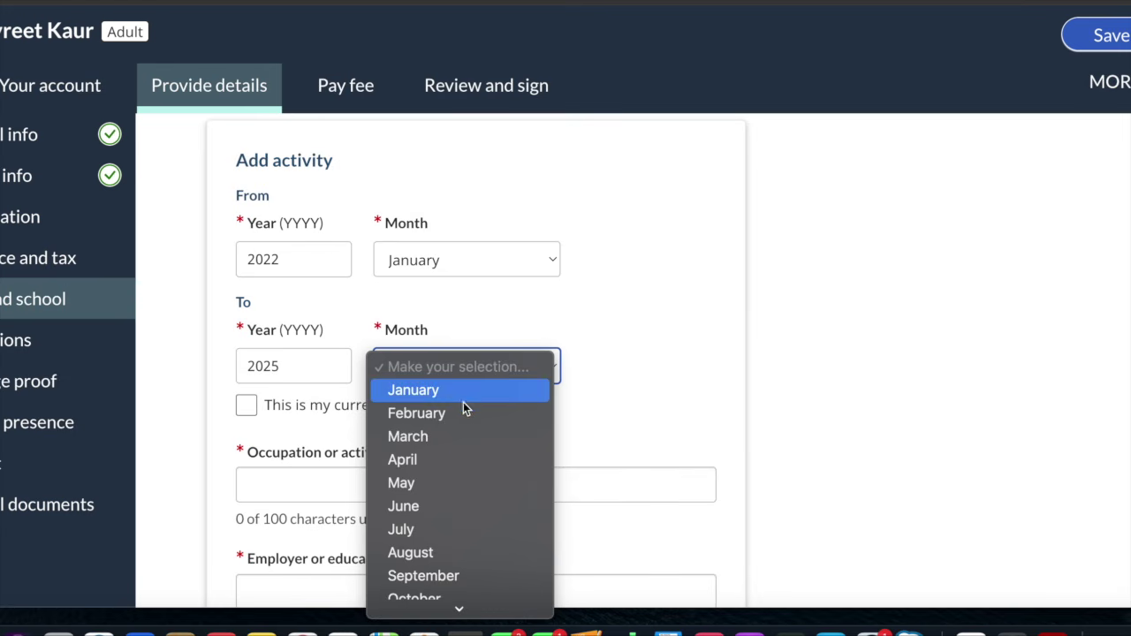
{"action": "left_click", "coordinate": [457, 393]}
Enter Marketing as the occupation or activity
{"action": "scroll", "coordinate": [390, 415], "scroll_direction": "down", "scroll_amount": 2}
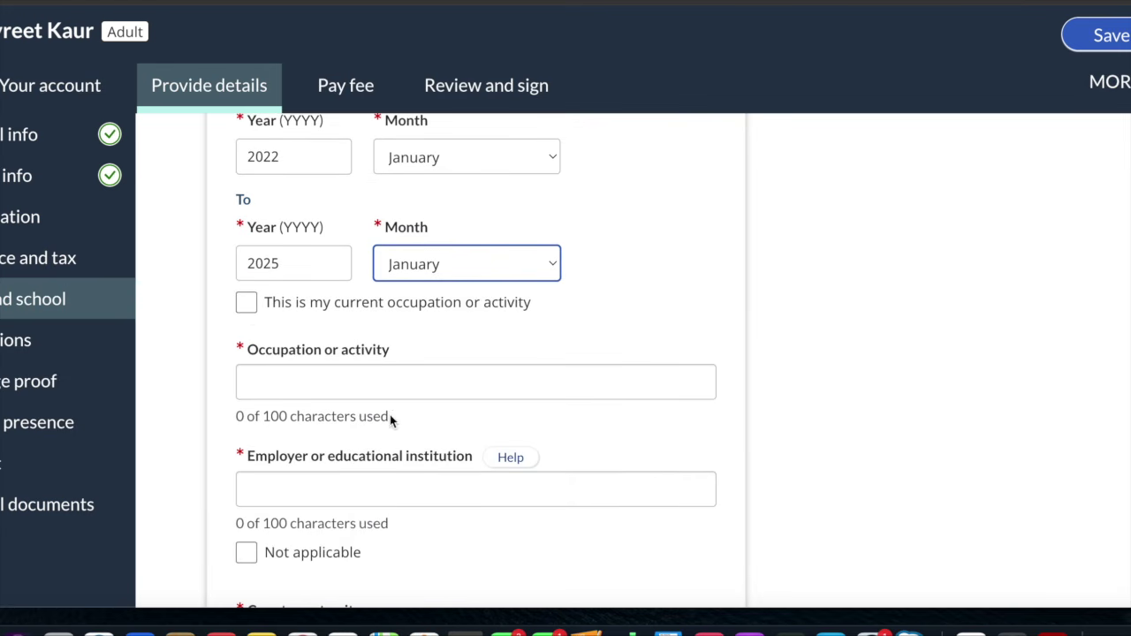
{"action": "left_click", "coordinate": [294, 378]}
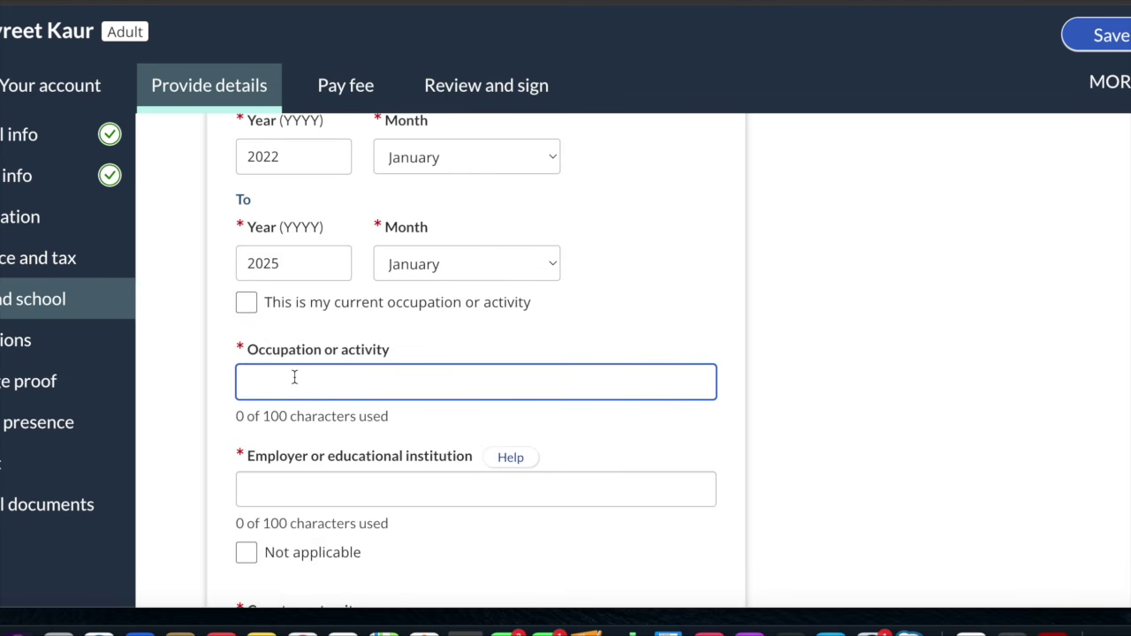
{"action": "type", "text": "Marketing"}
Select the employer field and open the country list, leaving it without a choice
{"action": "scroll", "coordinate": [334, 491], "scroll_direction": "down", "scroll_amount": 3}
{"action": "left_click", "coordinate": [328, 359]}
{"action": "scroll", "coordinate": [331, 354], "scroll_direction": "down", "scroll_amount": 2}
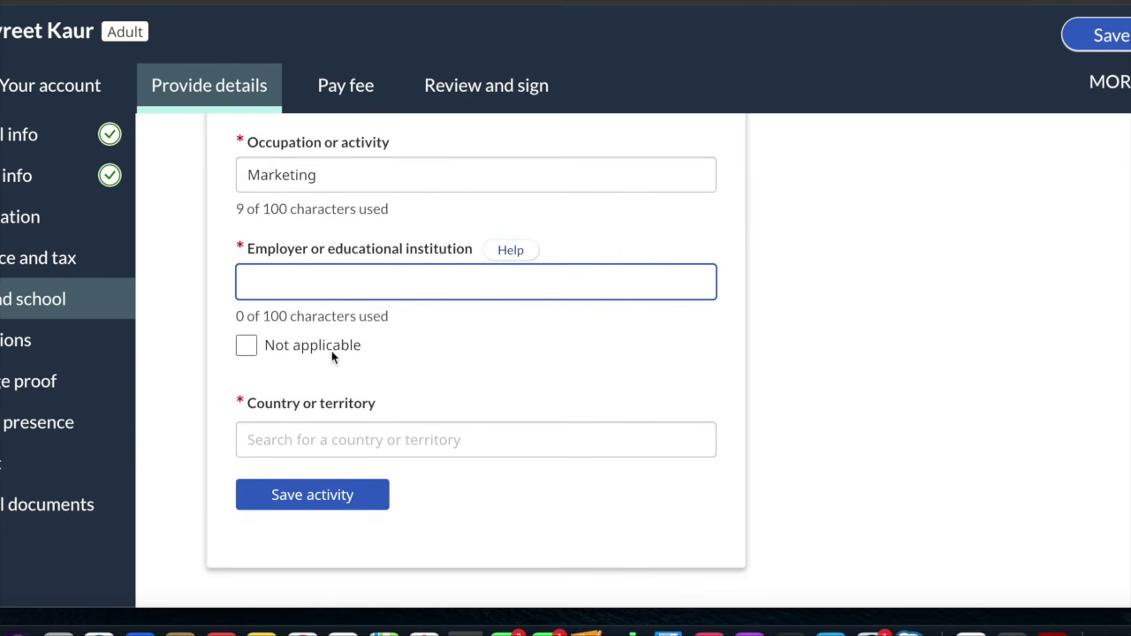
{"action": "left_click", "coordinate": [334, 438]}
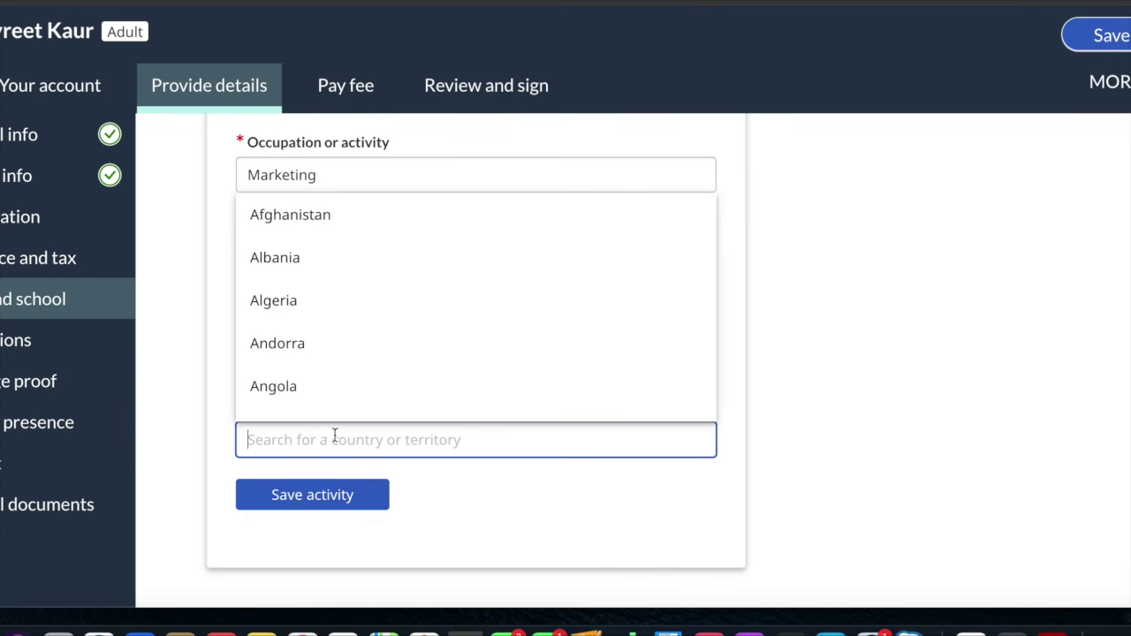
{"action": "left_click", "coordinate": [446, 505]}
{"action": "scroll", "coordinate": [563, 527], "scroll_direction": "down", "scroll_amount": 3}
{"action": "scroll", "coordinate": [563, 528], "scroll_direction": "down", "scroll_amount": 1}
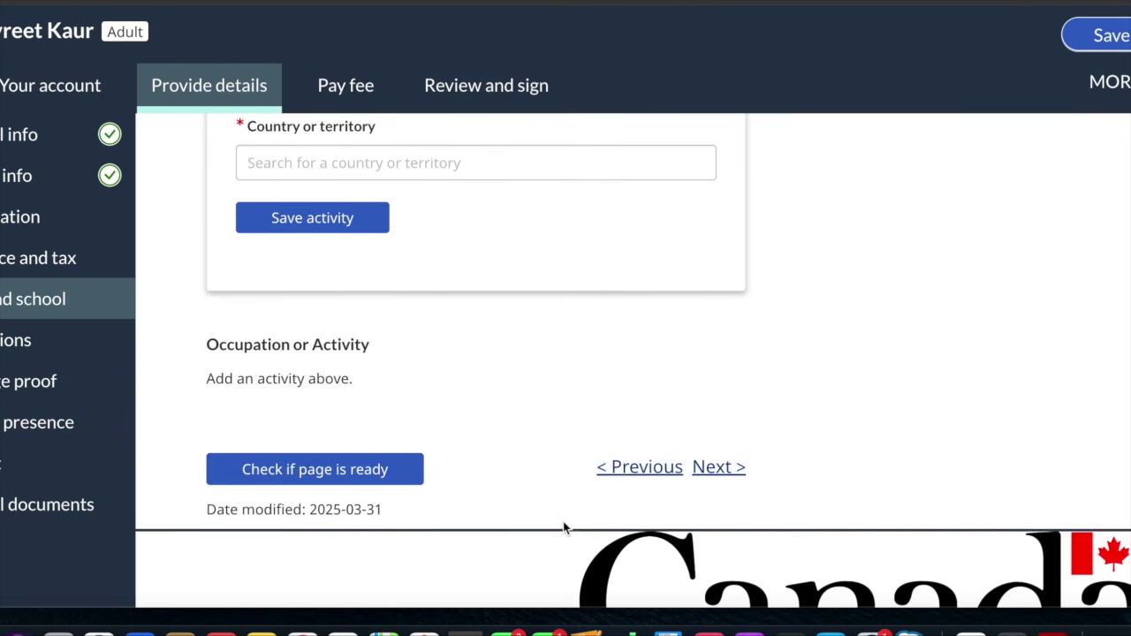
{"action": "scroll", "coordinate": [563, 527], "scroll_direction": "down", "scroll_amount": 1}
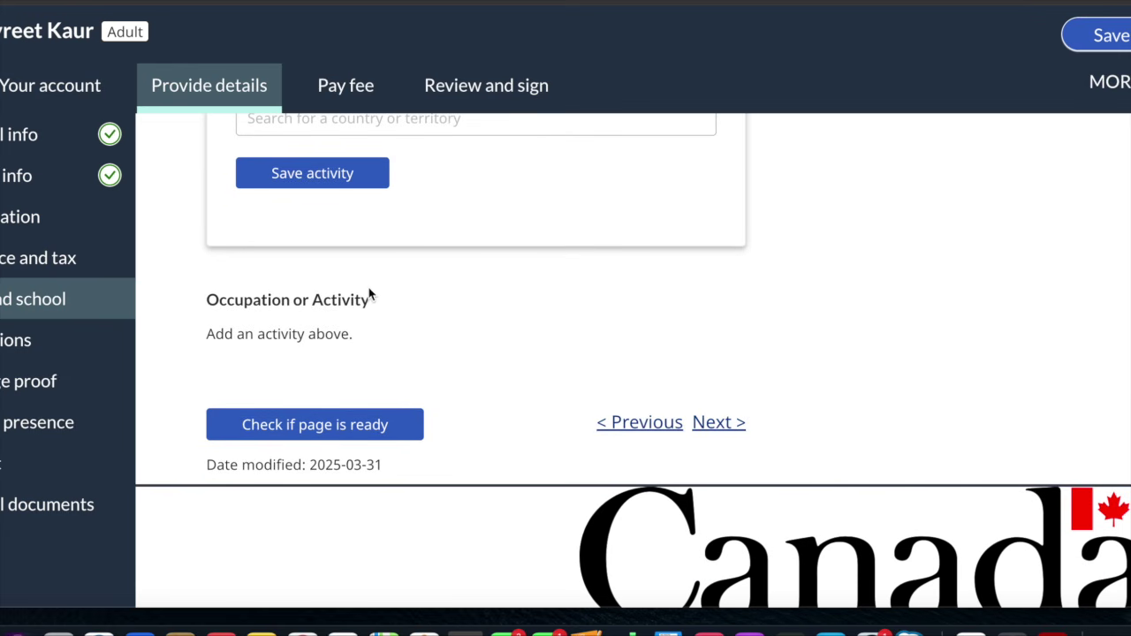
{"action": "scroll", "coordinate": [340, 221], "scroll_direction": "up", "scroll_amount": 15}
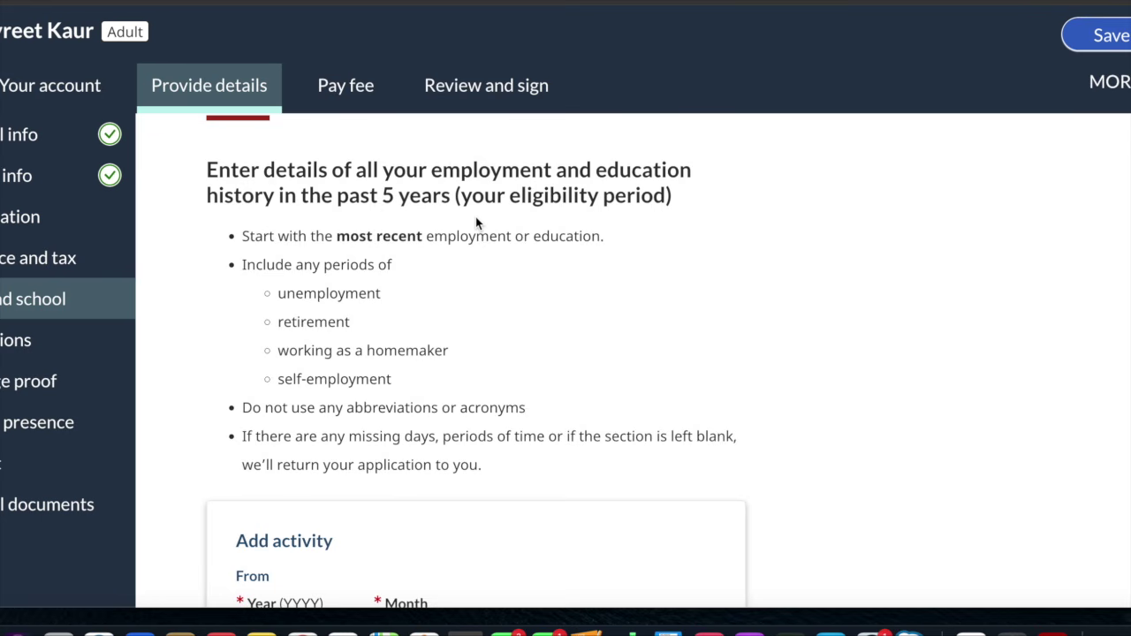
Enter ABC as employer, tick Not applicable, and choose Canada as the country
{"action": "scroll", "coordinate": [475, 223], "scroll_direction": "down", "scroll_amount": 7}
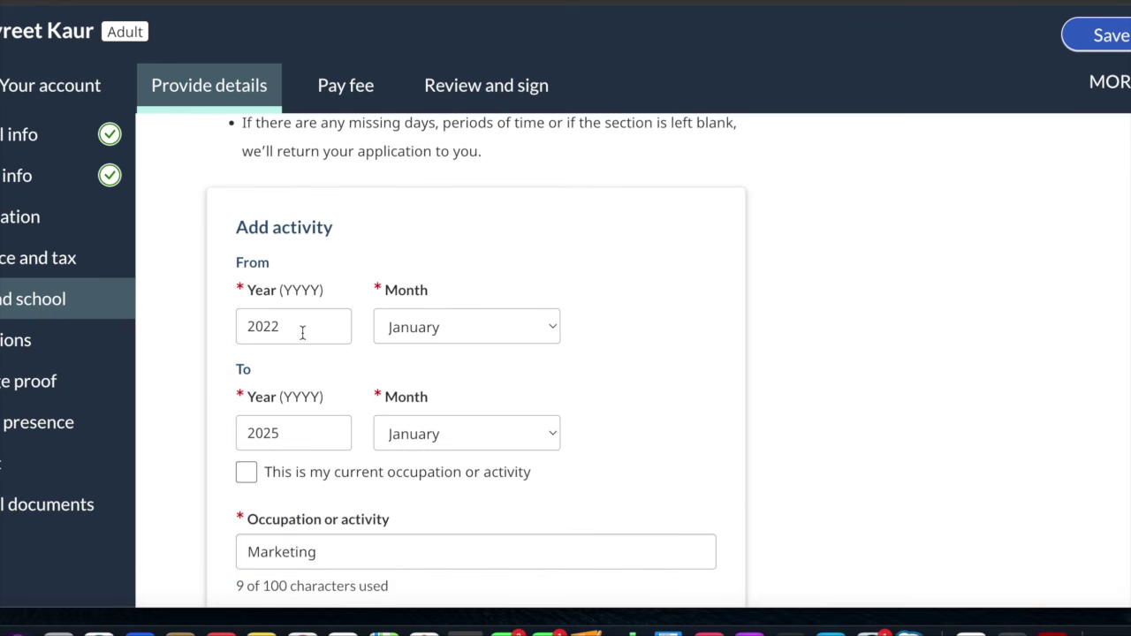
{"action": "scroll", "coordinate": [303, 332], "scroll_direction": "down", "scroll_amount": 5}
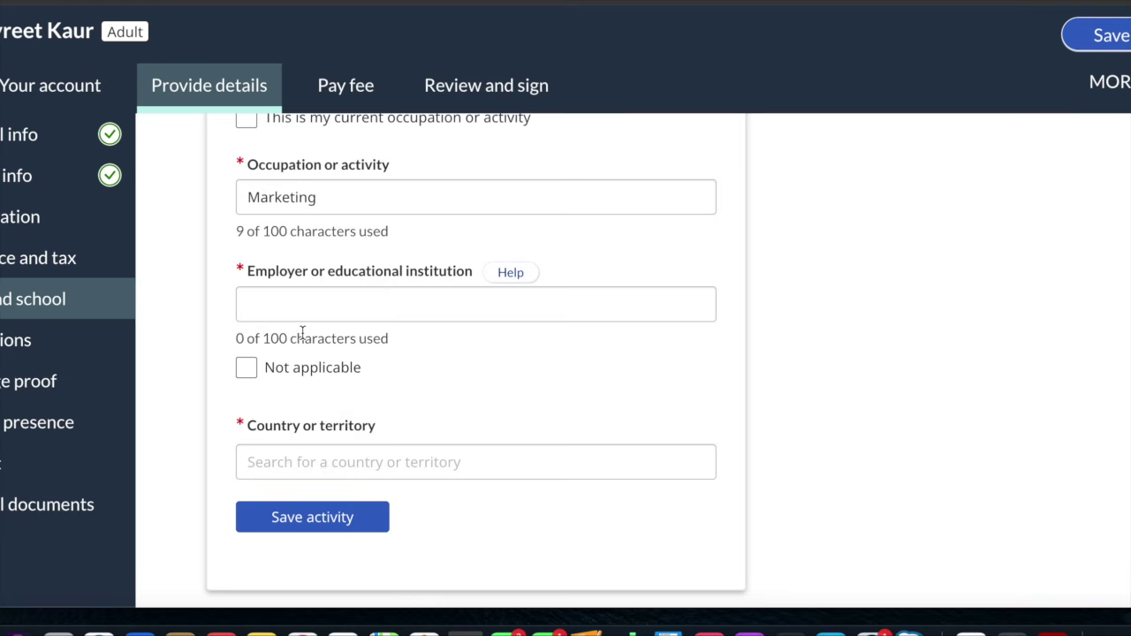
{"action": "scroll", "coordinate": [302, 332], "scroll_direction": "down", "scroll_amount": 2}
{"action": "scroll", "coordinate": [304, 331], "scroll_direction": "up", "scroll_amount": 2}
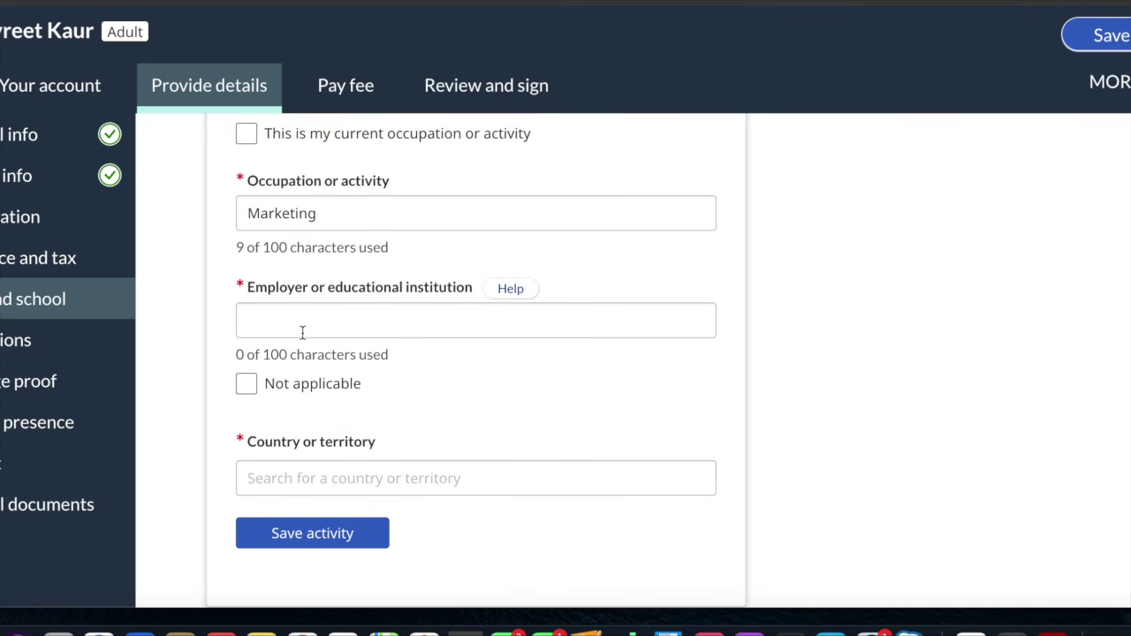
{"action": "left_click", "coordinate": [301, 320]}
{"action": "type", "text": "ABC"}
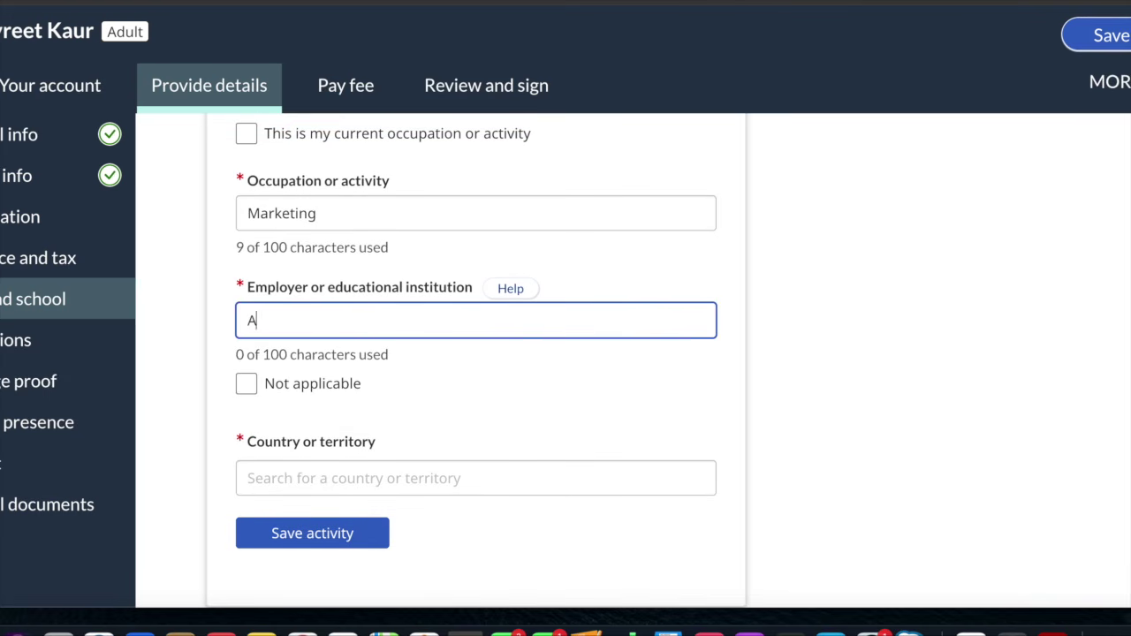
{"action": "left_click", "coordinate": [247, 386]}
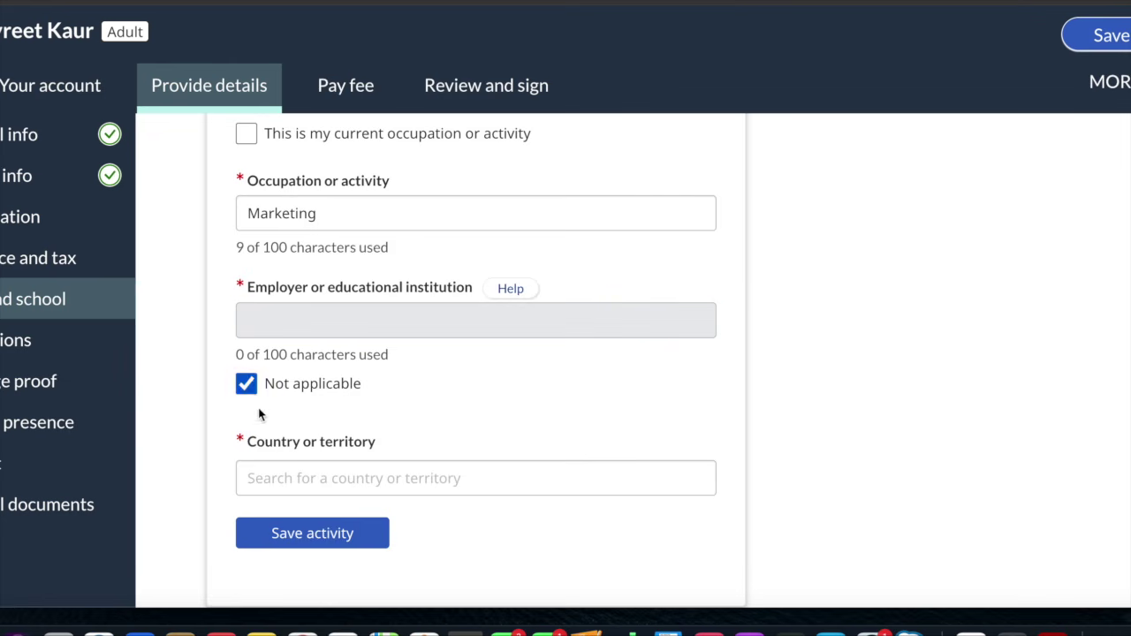
{"action": "left_click", "coordinate": [252, 479]}
{"action": "type", "text": "Canada"}
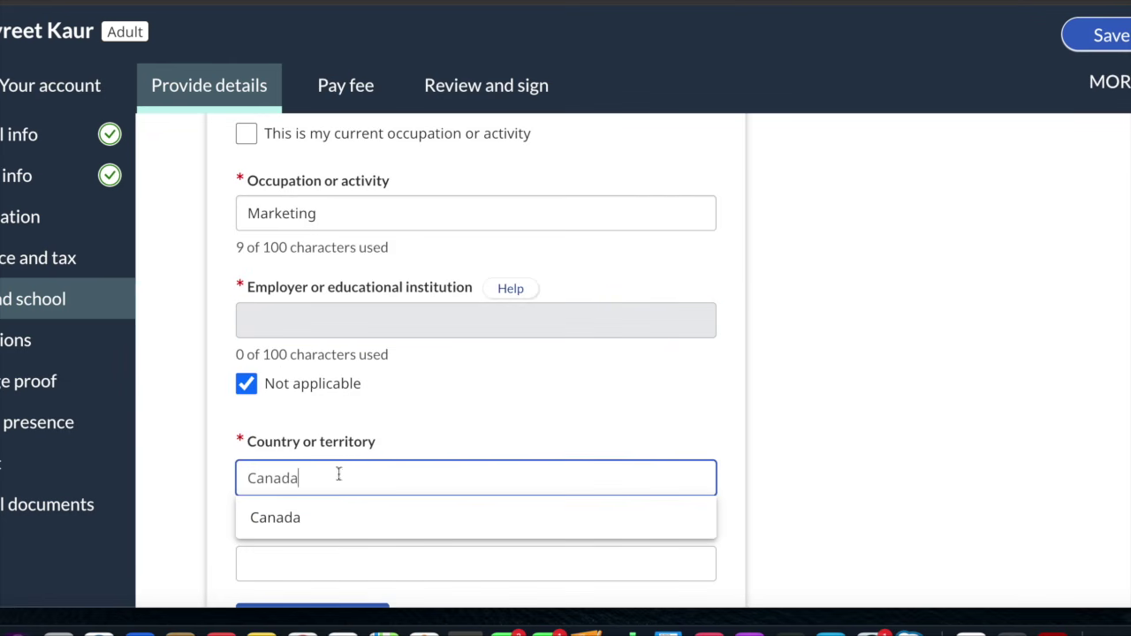
{"action": "left_click", "coordinate": [318, 518]}
Untick Not applicable and re-enter ABC as the employer
{"action": "scroll", "coordinate": [380, 514], "scroll_direction": "down", "scroll_amount": 1}
{"action": "scroll", "coordinate": [380, 513], "scroll_direction": "down", "scroll_amount": 2}
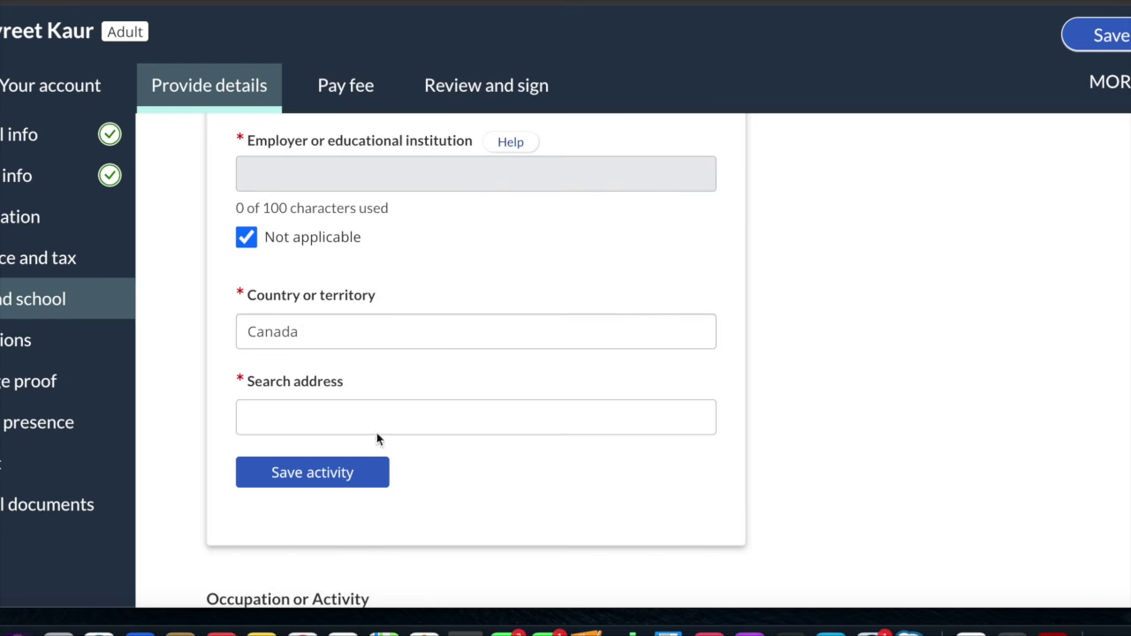
{"action": "scroll", "coordinate": [374, 424], "scroll_direction": "up", "scroll_amount": 1}
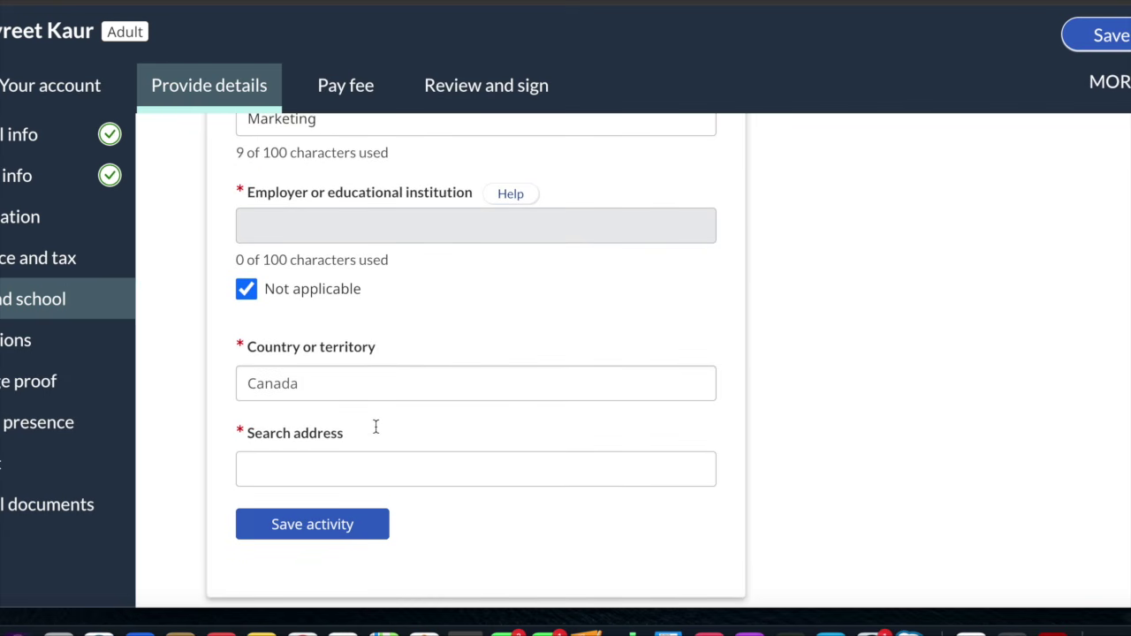
{"action": "left_click", "coordinate": [244, 290]}
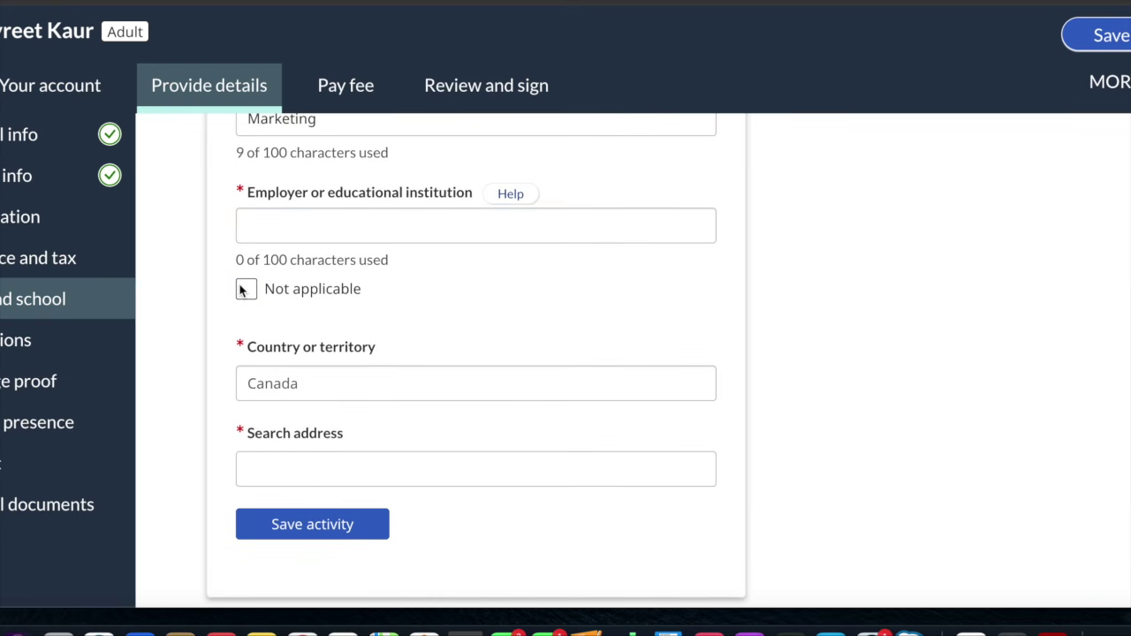
{"action": "left_click", "coordinate": [305, 224]}
{"action": "type", "text": "ABC"}
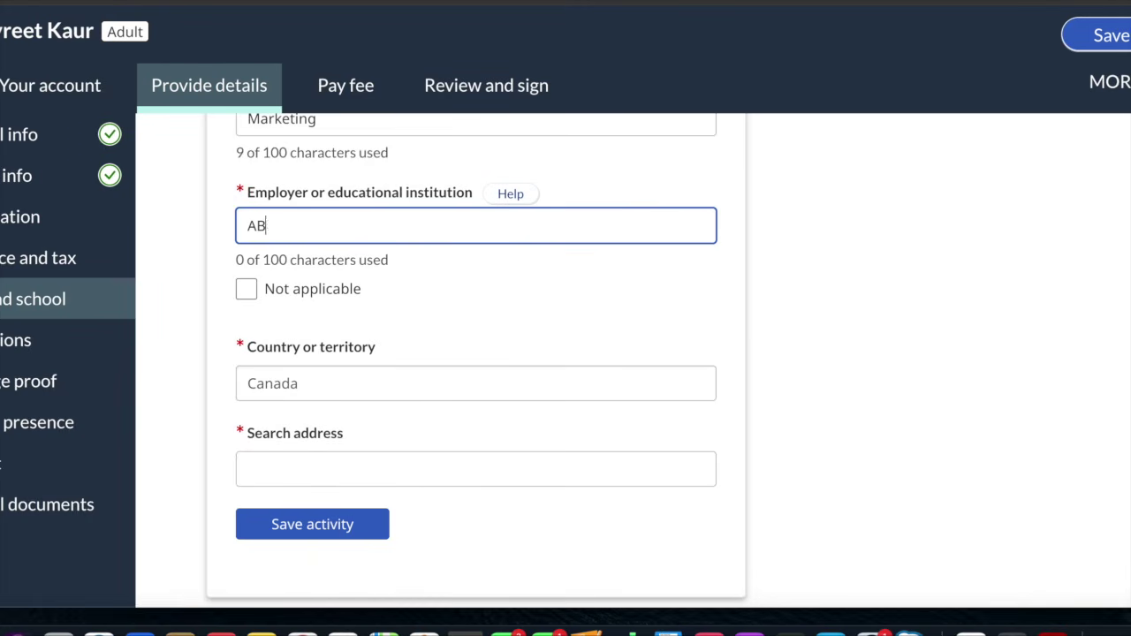
Try saving the activity, then switch its address to manual entry
{"action": "left_click", "coordinate": [321, 465]}
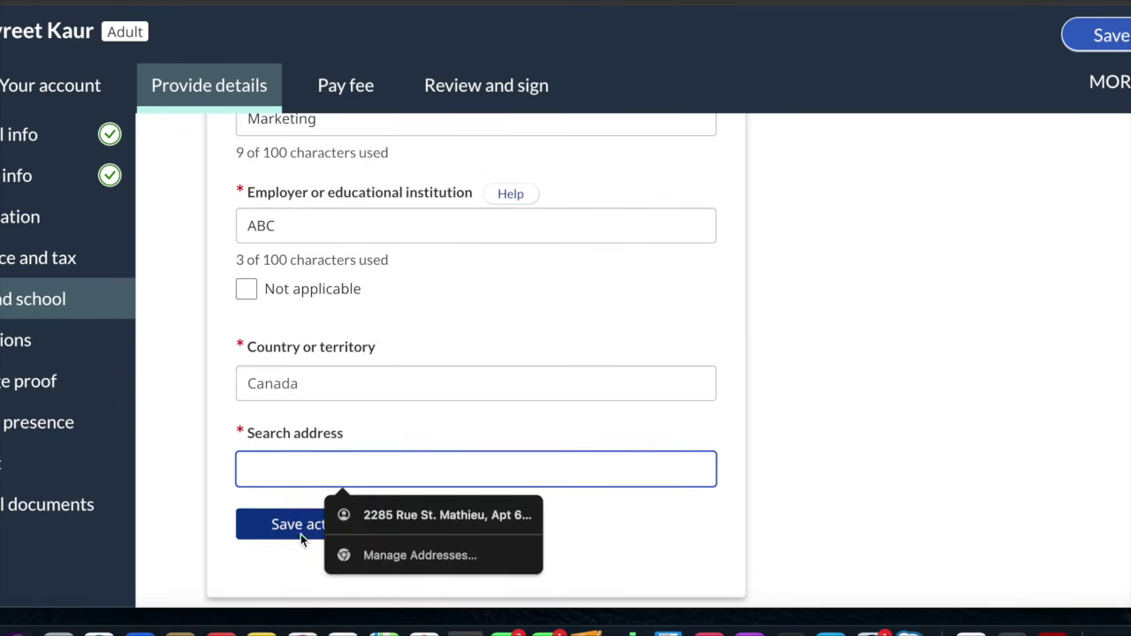
{"action": "left_click", "coordinate": [301, 534]}
{"action": "scroll", "coordinate": [371, 486], "scroll_direction": "down", "scroll_amount": 1}
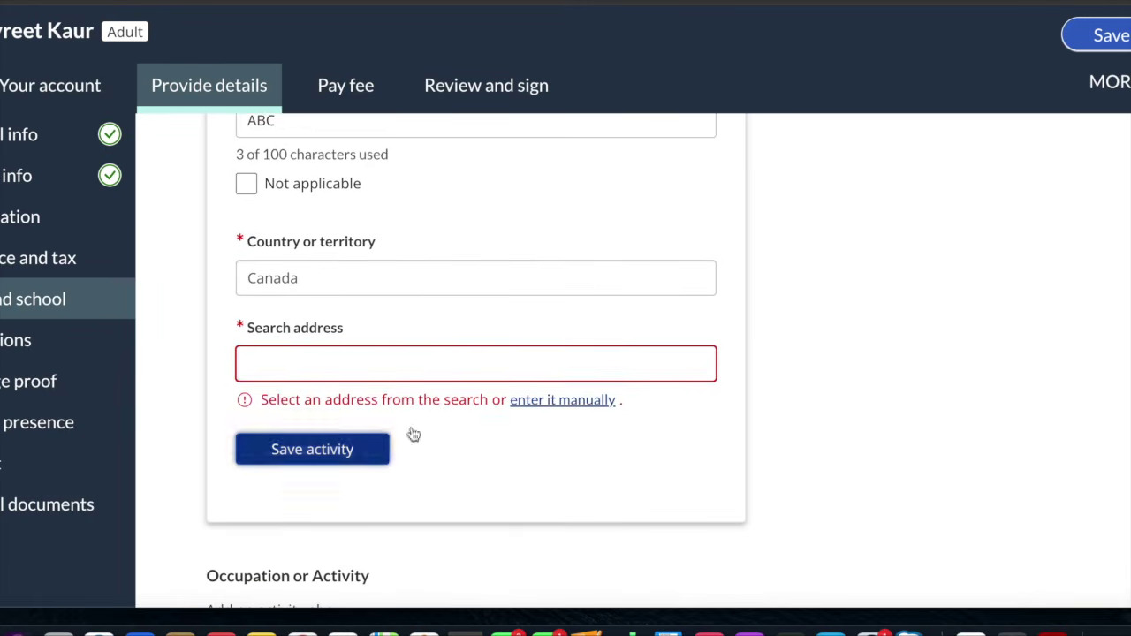
{"action": "left_click", "coordinate": [548, 400]}
{"action": "scroll", "coordinate": [548, 405], "scroll_direction": "down", "scroll_amount": 5}
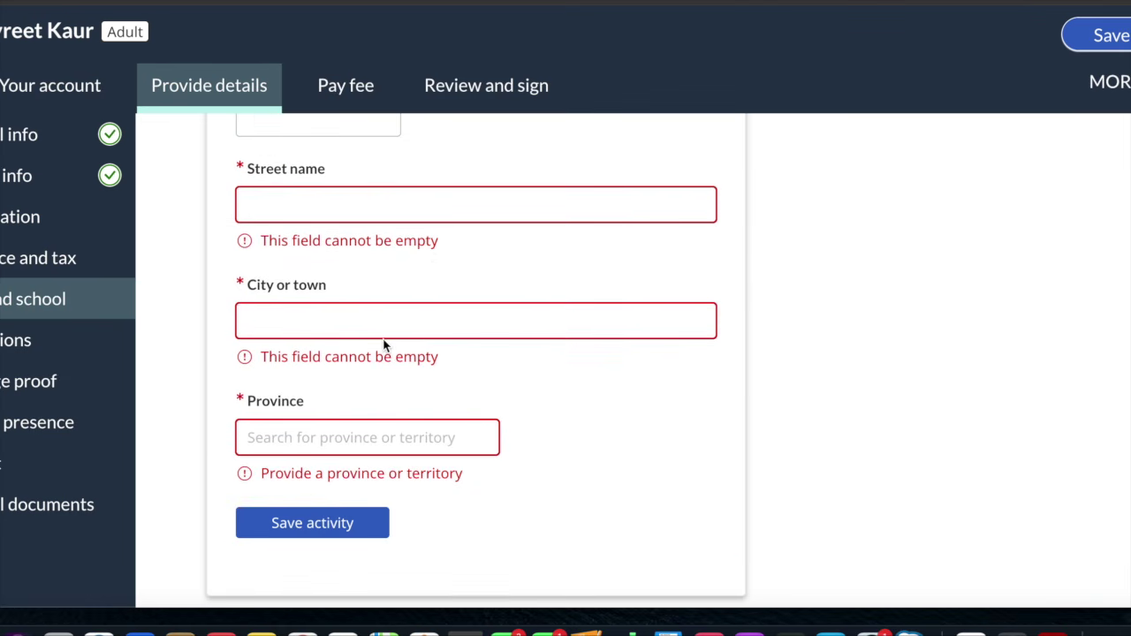
{"action": "scroll", "coordinate": [384, 345], "scroll_direction": "down", "scroll_amount": 2}
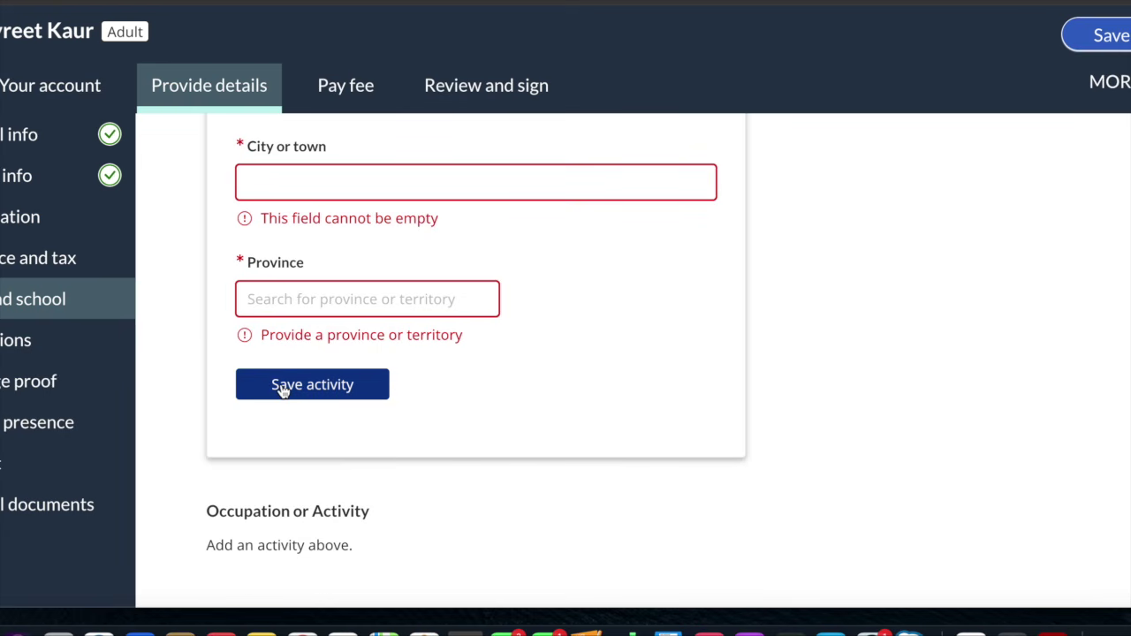
{"action": "scroll", "coordinate": [283, 391], "scroll_direction": "down", "scroll_amount": 2}
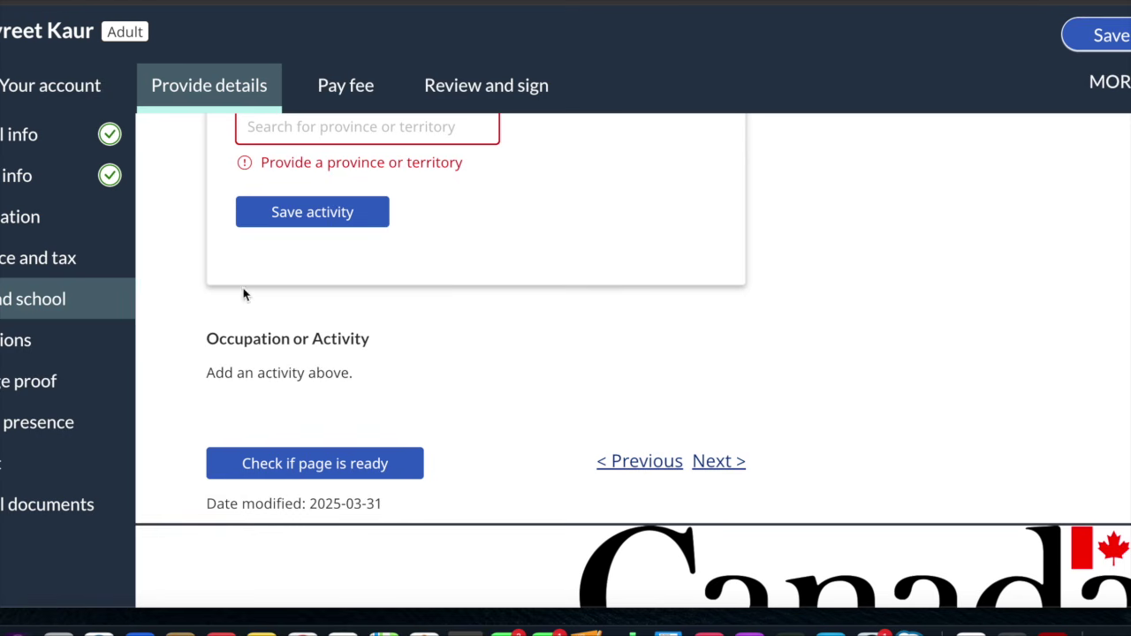
Open the Prohibitions section and read through its conviction questions and acknowledgement panel
{"action": "left_click", "coordinate": [54, 353]}
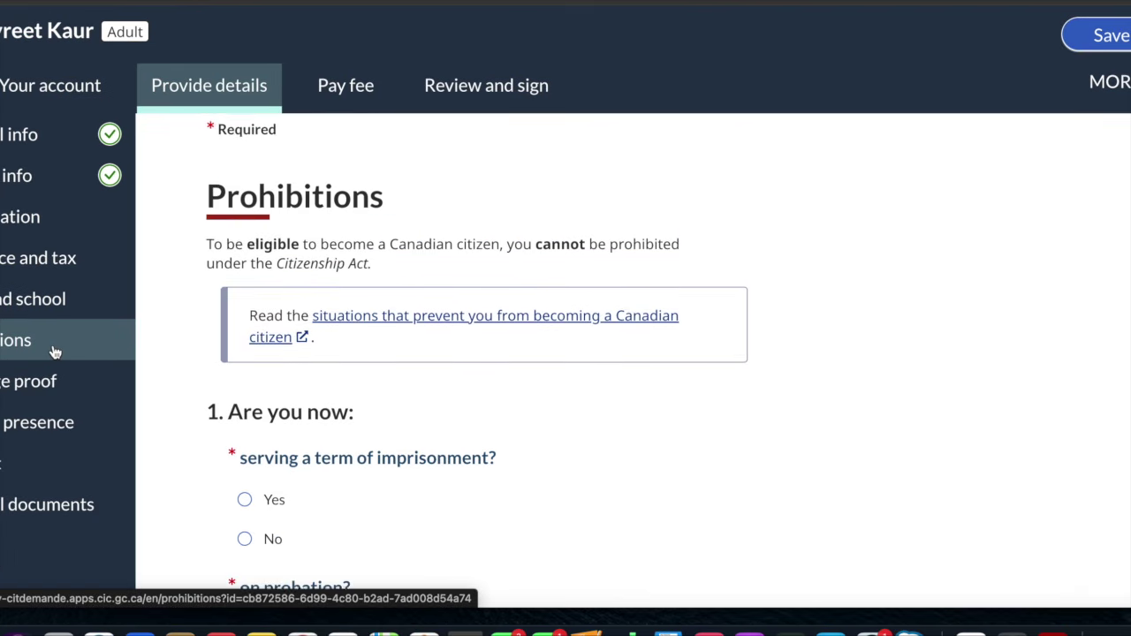
{"action": "scroll", "coordinate": [341, 445], "scroll_direction": "down", "scroll_amount": 4}
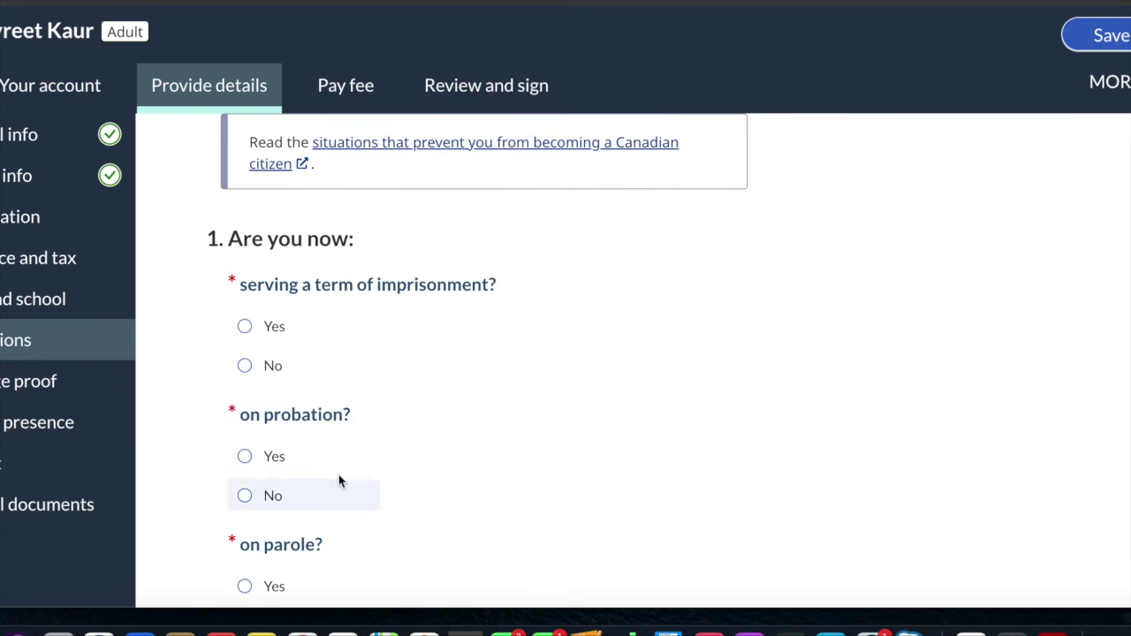
{"action": "scroll", "coordinate": [394, 470], "scroll_direction": "down", "scroll_amount": 2}
{"action": "scroll", "coordinate": [395, 470], "scroll_direction": "down", "scroll_amount": 1}
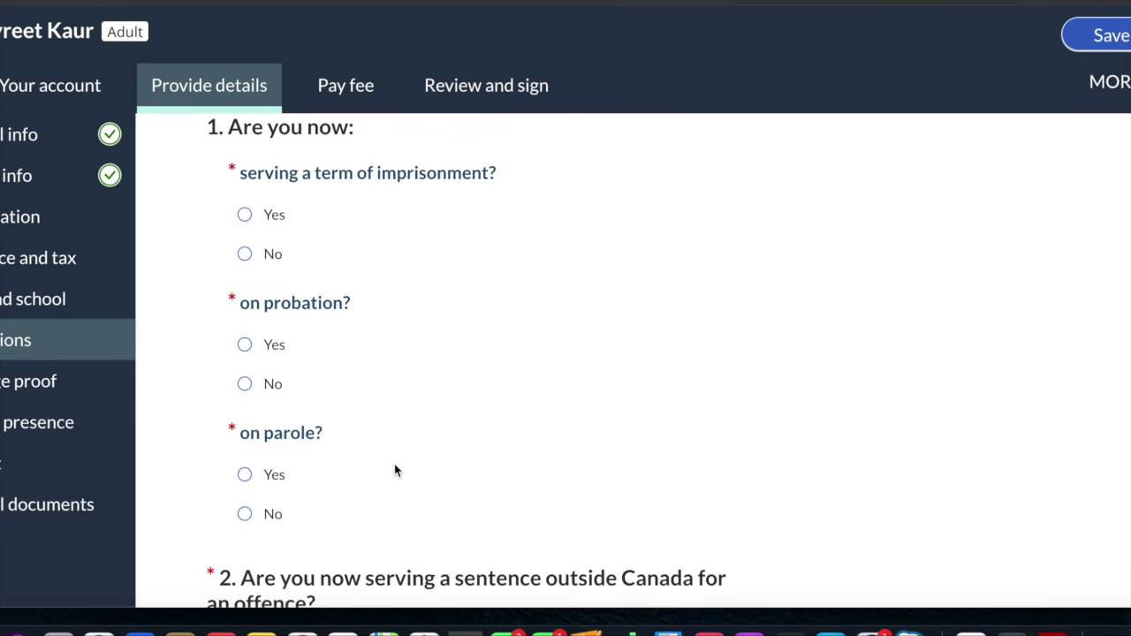
{"action": "scroll", "coordinate": [395, 471], "scroll_direction": "down", "scroll_amount": 4}
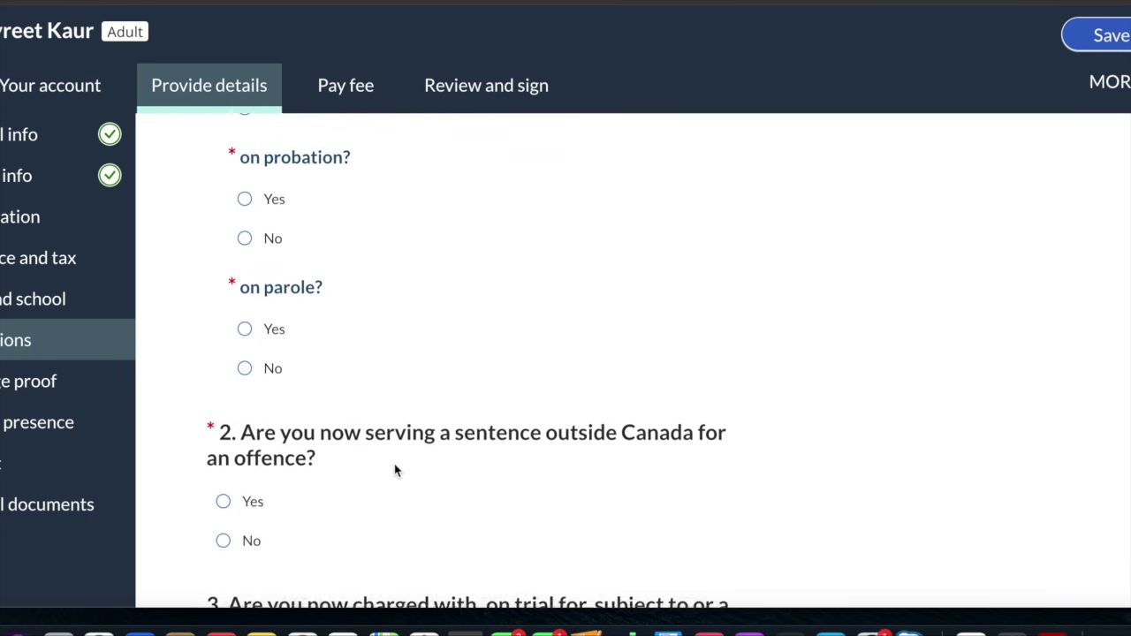
{"action": "scroll", "coordinate": [395, 470], "scroll_direction": "up", "scroll_amount": 2}
{"action": "scroll", "coordinate": [395, 470], "scroll_direction": "down", "scroll_amount": 7}
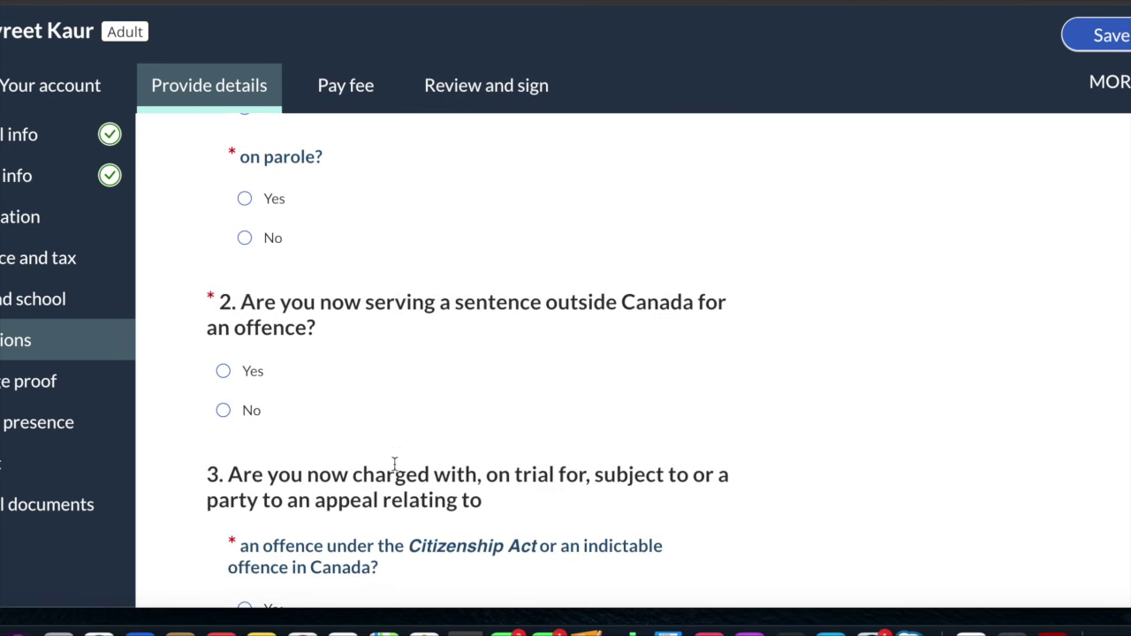
{"action": "scroll", "coordinate": [395, 470], "scroll_direction": "down", "scroll_amount": 4}
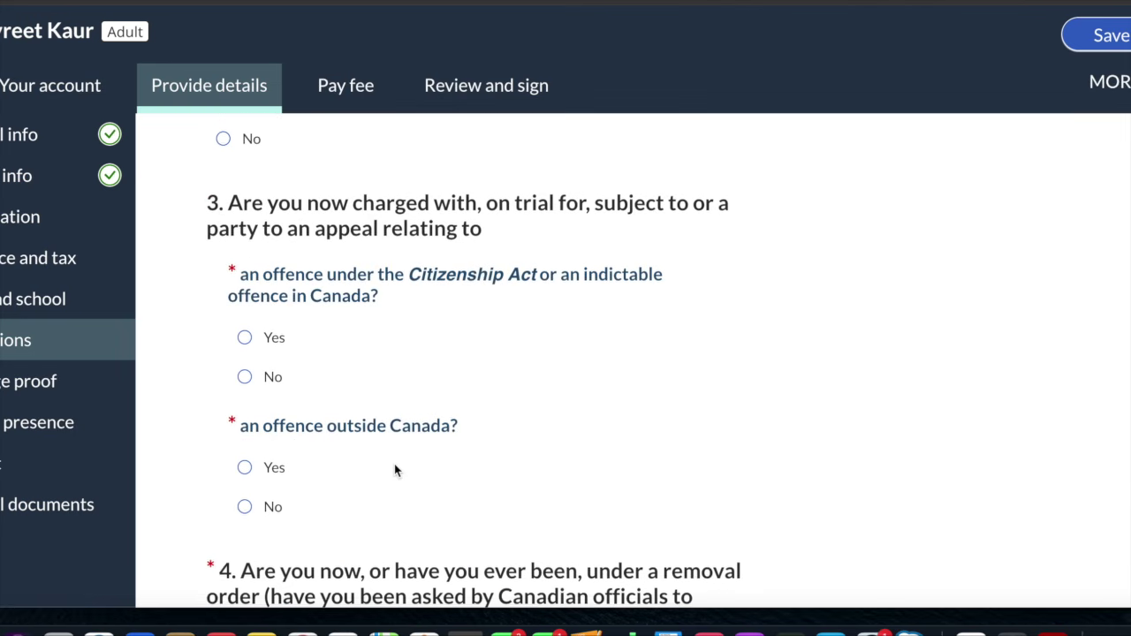
{"action": "scroll", "coordinate": [395, 470], "scroll_direction": "down", "scroll_amount": 5}
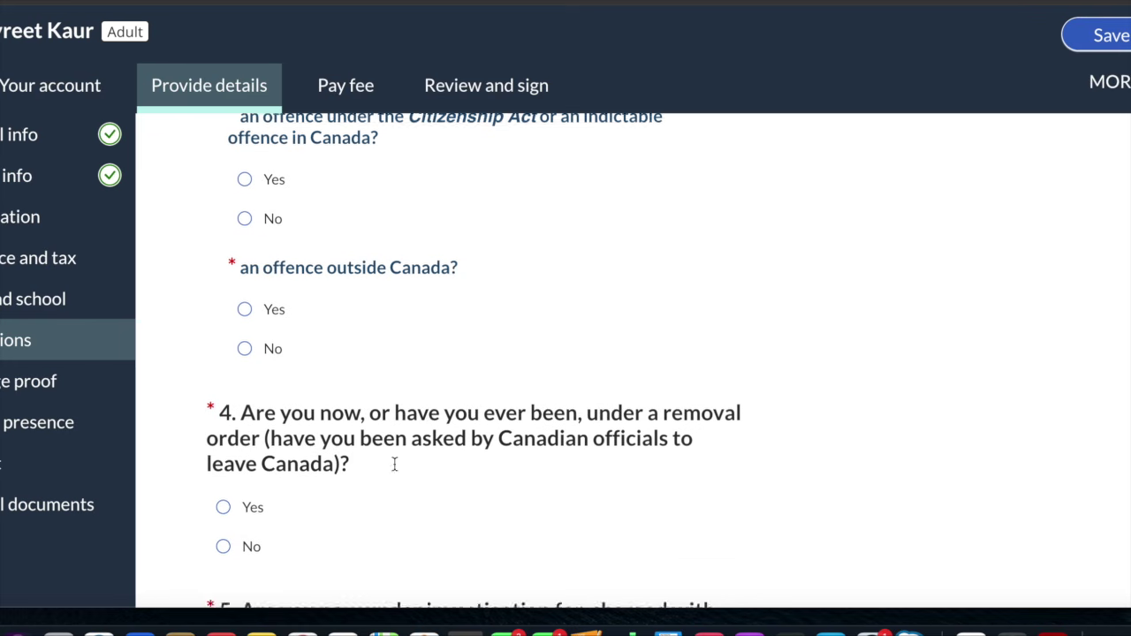
{"action": "scroll", "coordinate": [395, 471], "scroll_direction": "down", "scroll_amount": 12}
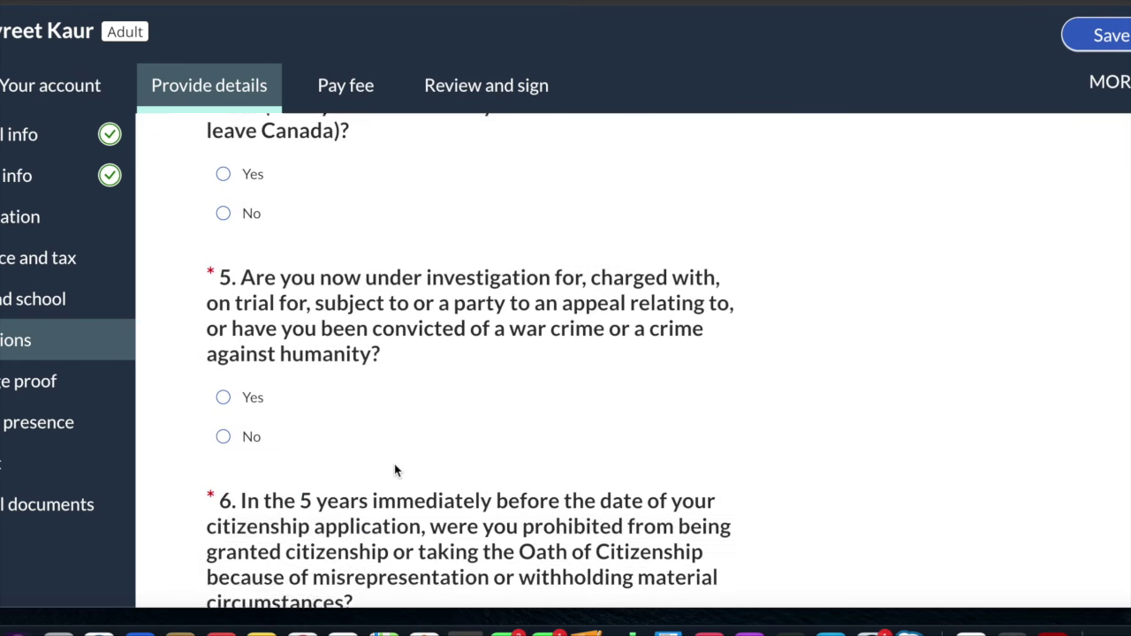
{"action": "scroll", "coordinate": [395, 470], "scroll_direction": "down", "scroll_amount": 2}
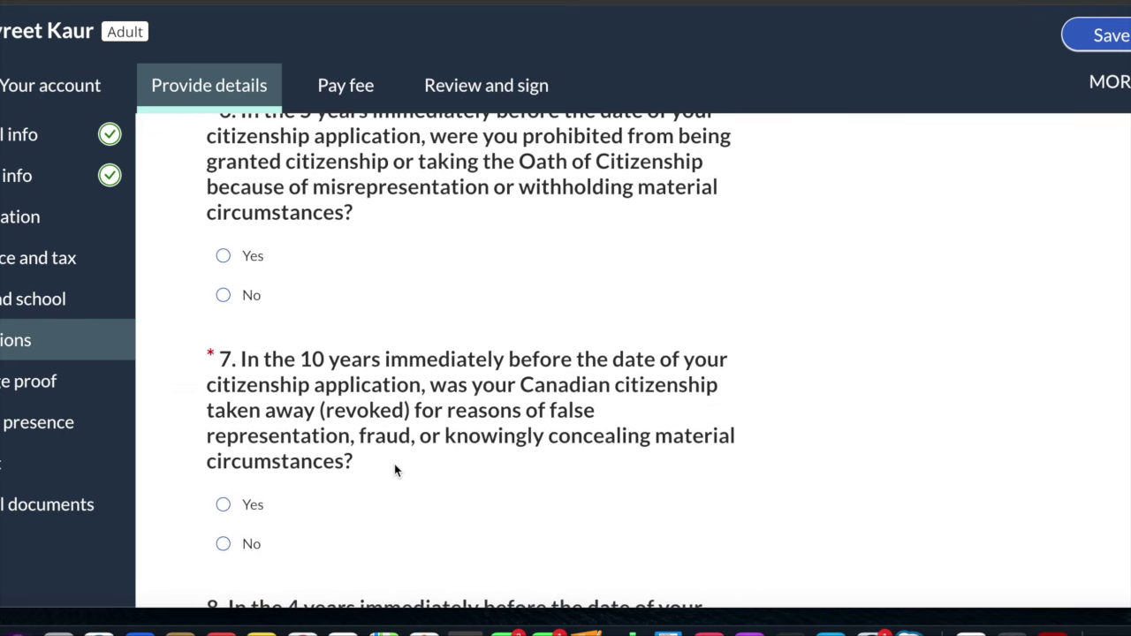
{"action": "scroll", "coordinate": [395, 470], "scroll_direction": "up", "scroll_amount": 3}
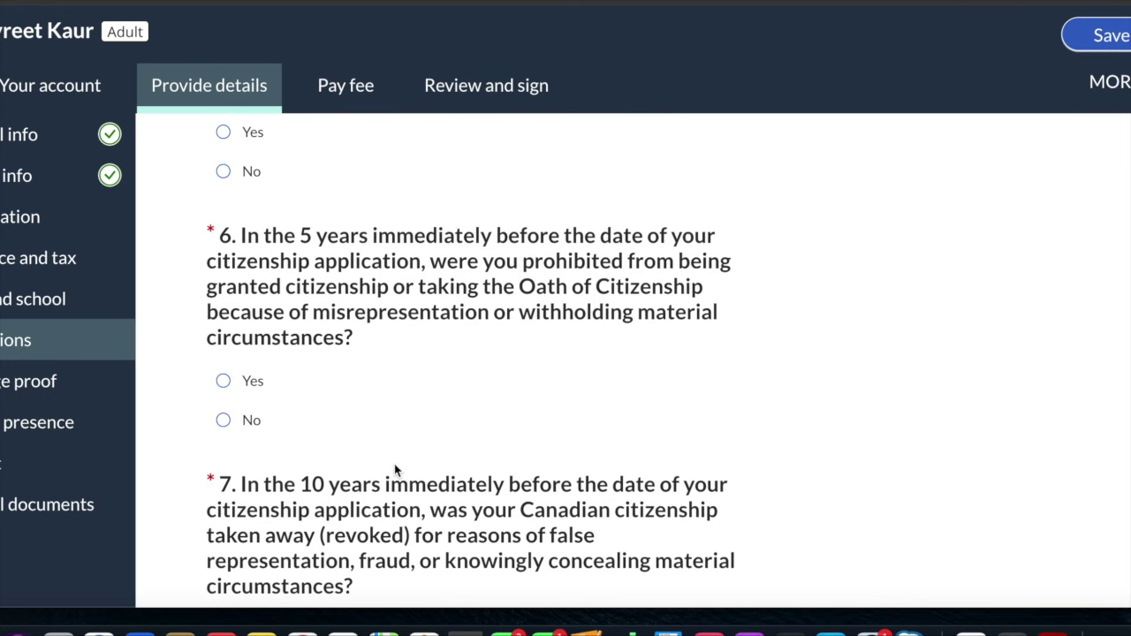
{"action": "scroll", "coordinate": [395, 470], "scroll_direction": "down", "scroll_amount": 12}
{"action": "scroll", "coordinate": [395, 470], "scroll_direction": "down", "scroll_amount": 15}
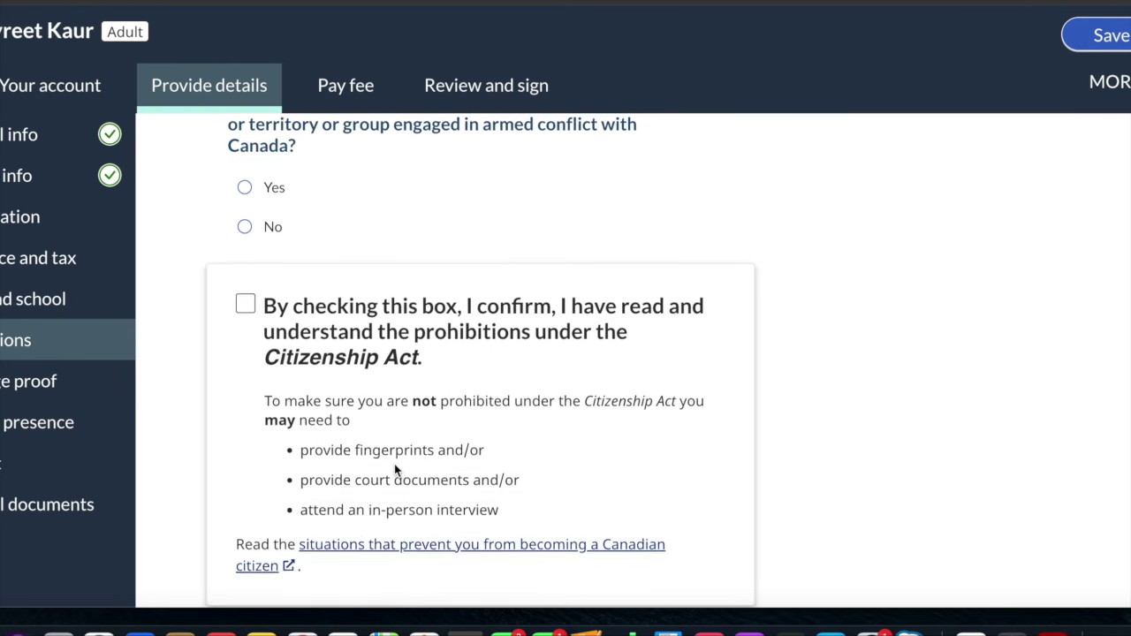
{"action": "scroll", "coordinate": [397, 538], "scroll_direction": "down", "scroll_amount": 2}
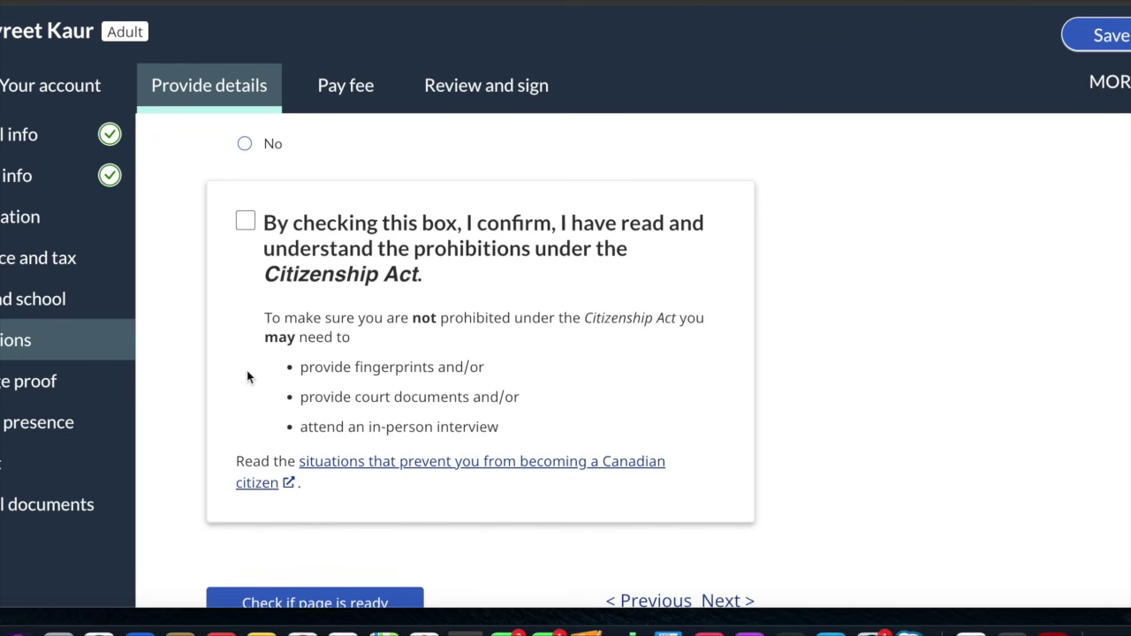
{"action": "scroll", "coordinate": [247, 376], "scroll_direction": "down", "scroll_amount": 3}
{"action": "scroll", "coordinate": [247, 376], "scroll_direction": "up", "scroll_amount": 2}
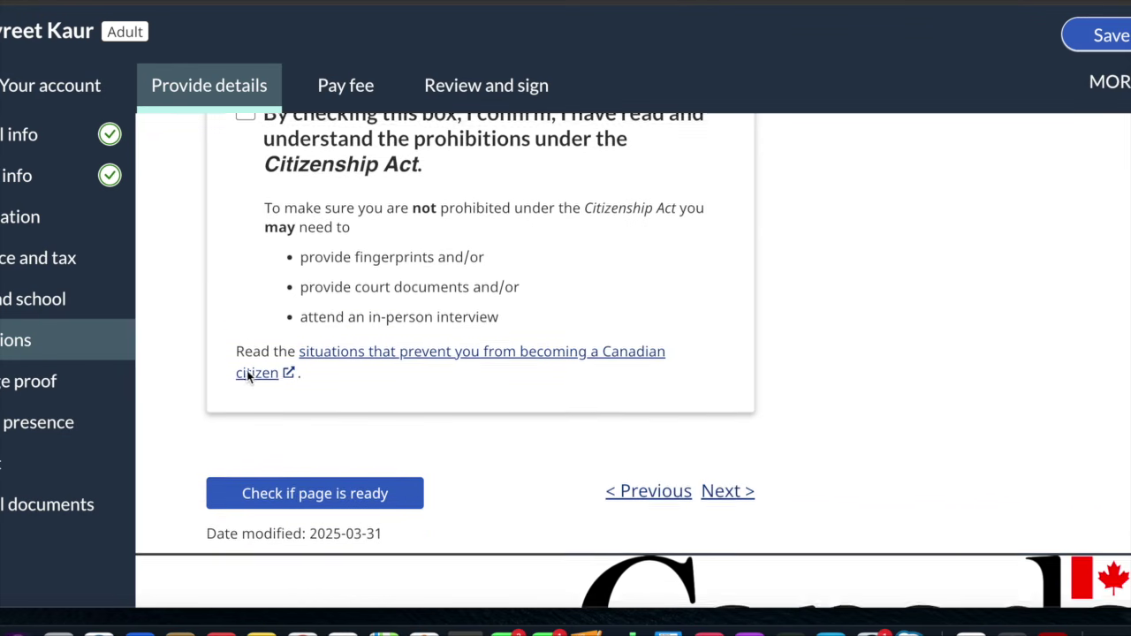
Open Language proof and answer Yes to having English or French proof
{"action": "left_click", "coordinate": [34, 391]}
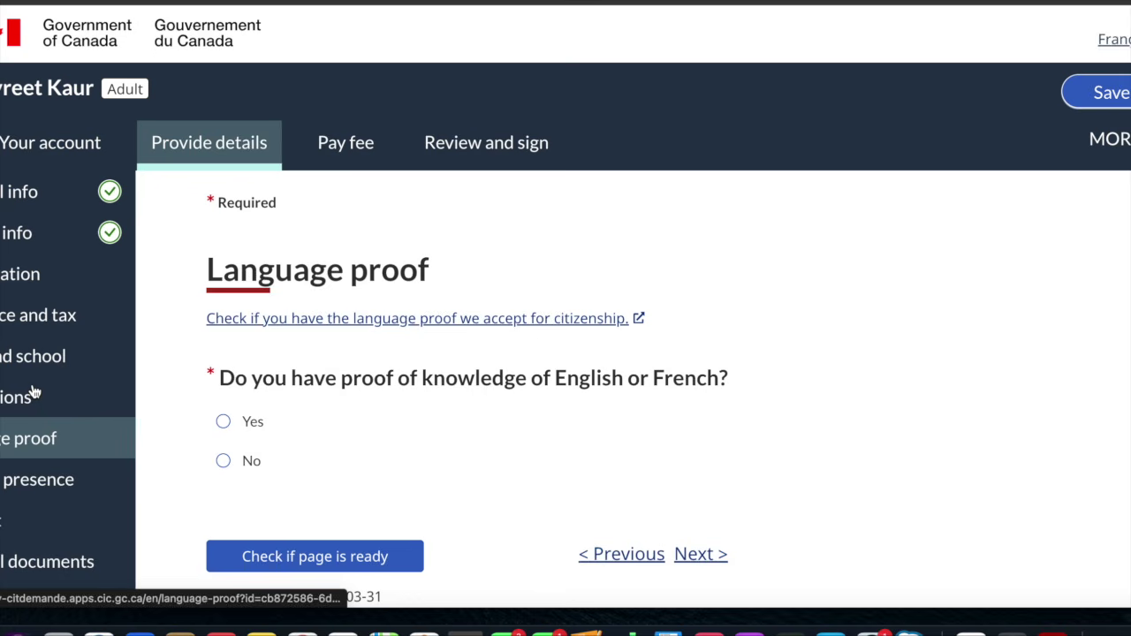
{"action": "scroll", "coordinate": [442, 404], "scroll_direction": "down", "scroll_amount": 1}
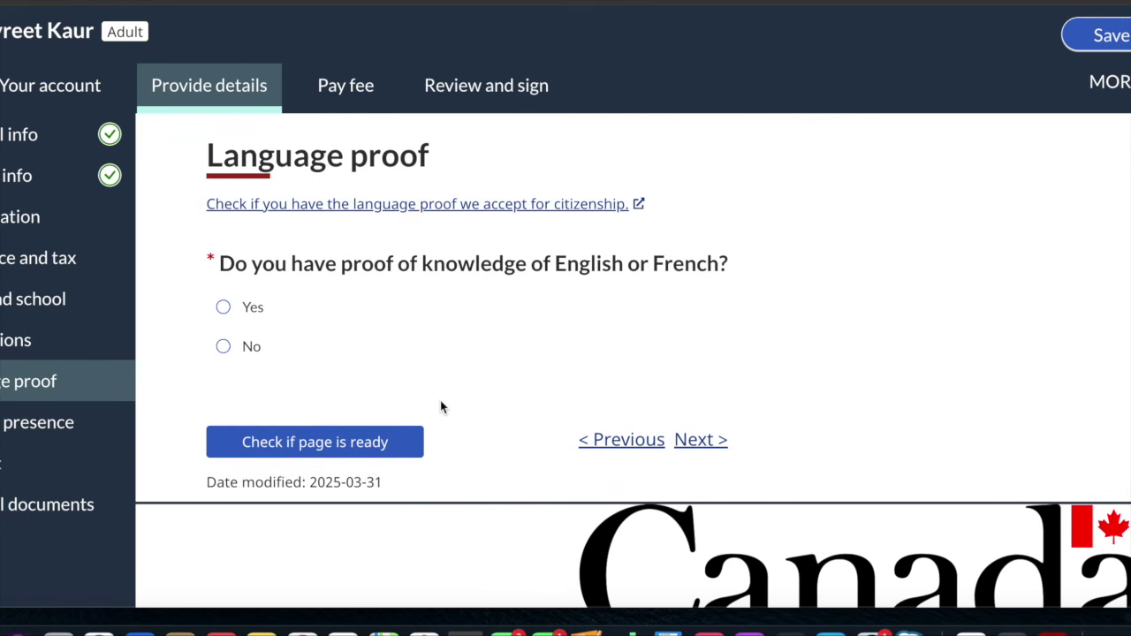
{"action": "scroll", "coordinate": [442, 405], "scroll_direction": "down", "scroll_amount": 1}
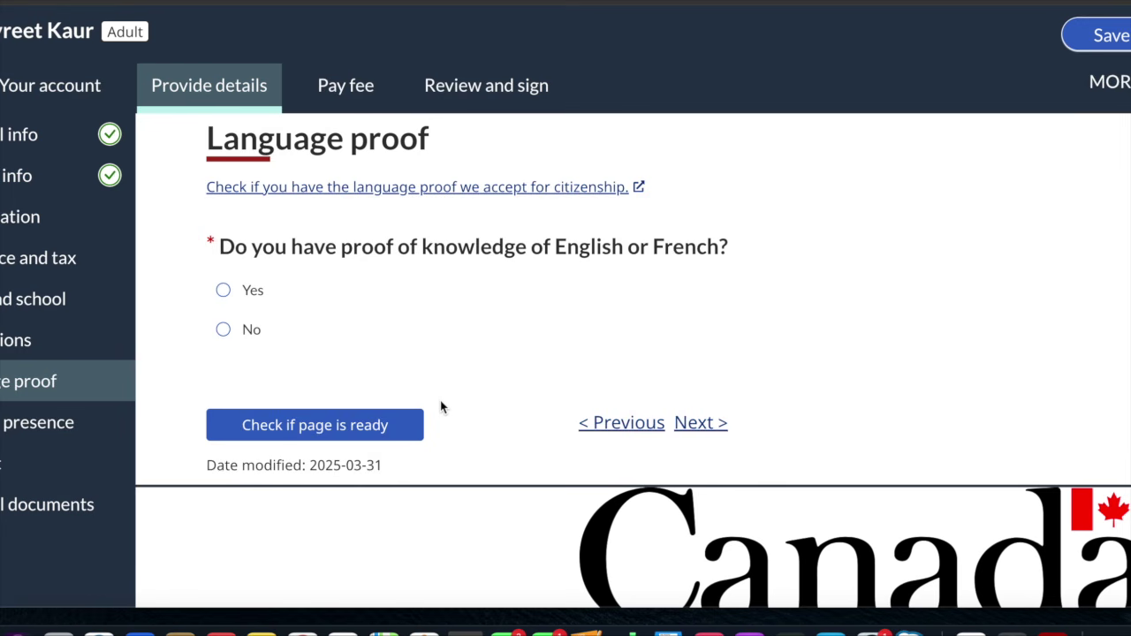
{"action": "left_click", "coordinate": [224, 291]}
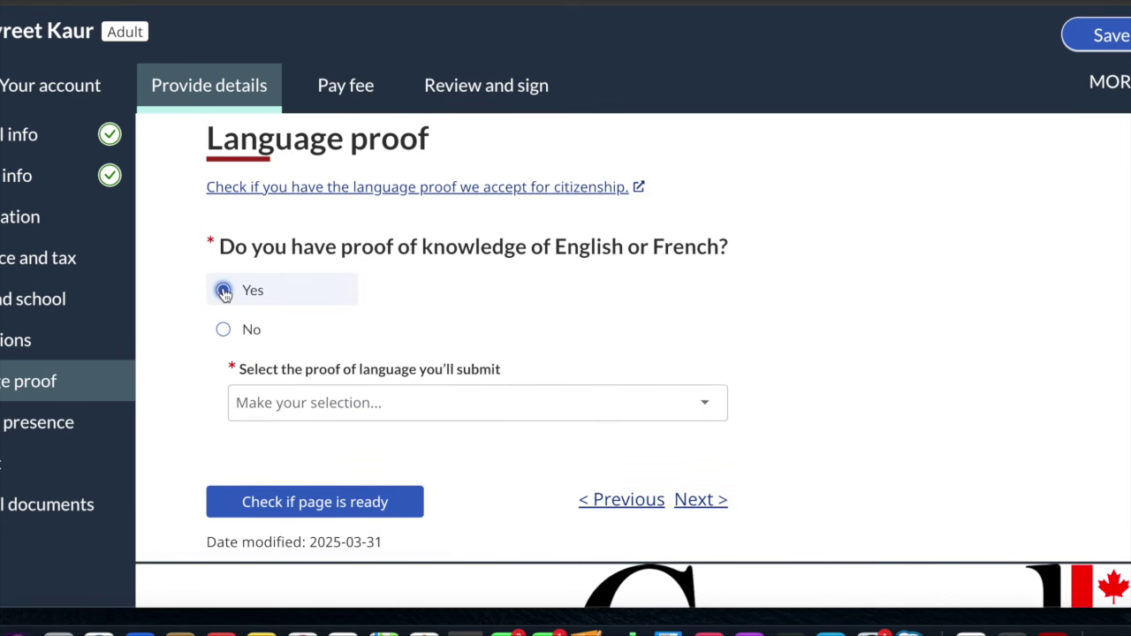
Browse the accepted proof-of-language types in the dropdown without choosing one
{"action": "left_click", "coordinate": [341, 401]}
{"action": "scroll", "coordinate": [374, 280], "scroll_direction": "down", "scroll_amount": 5}
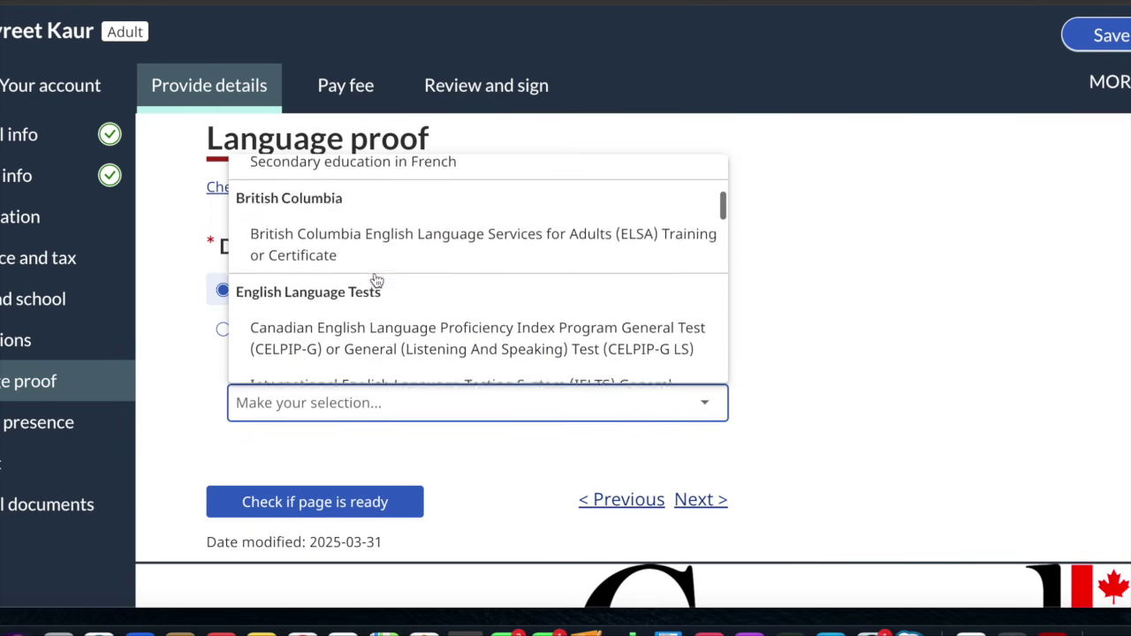
{"action": "scroll", "coordinate": [374, 281], "scroll_direction": "up", "scroll_amount": 5}
{"action": "scroll", "coordinate": [374, 280], "scroll_direction": "down", "scroll_amount": 2}
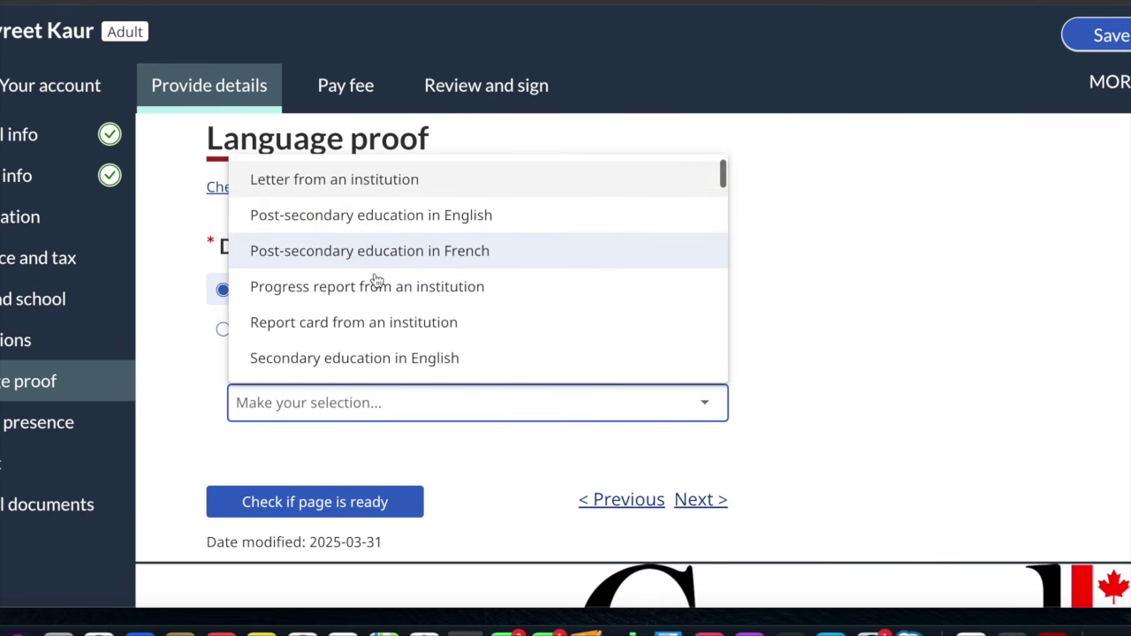
{"action": "scroll", "coordinate": [376, 282], "scroll_direction": "down", "scroll_amount": 3}
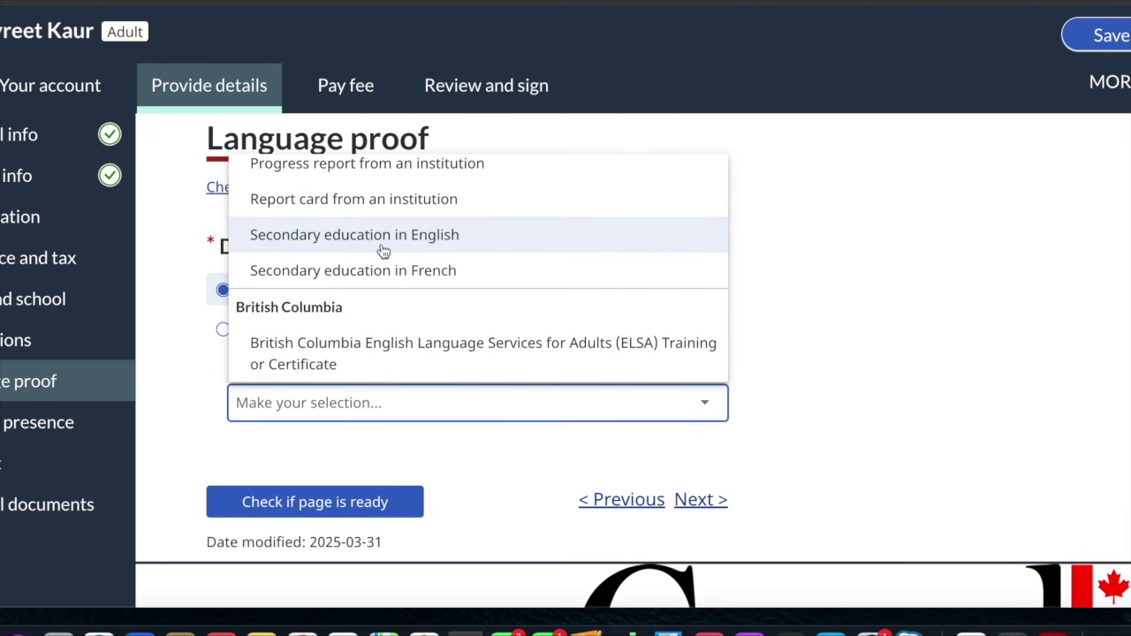
{"action": "scroll", "coordinate": [383, 252], "scroll_direction": "down", "scroll_amount": 5}
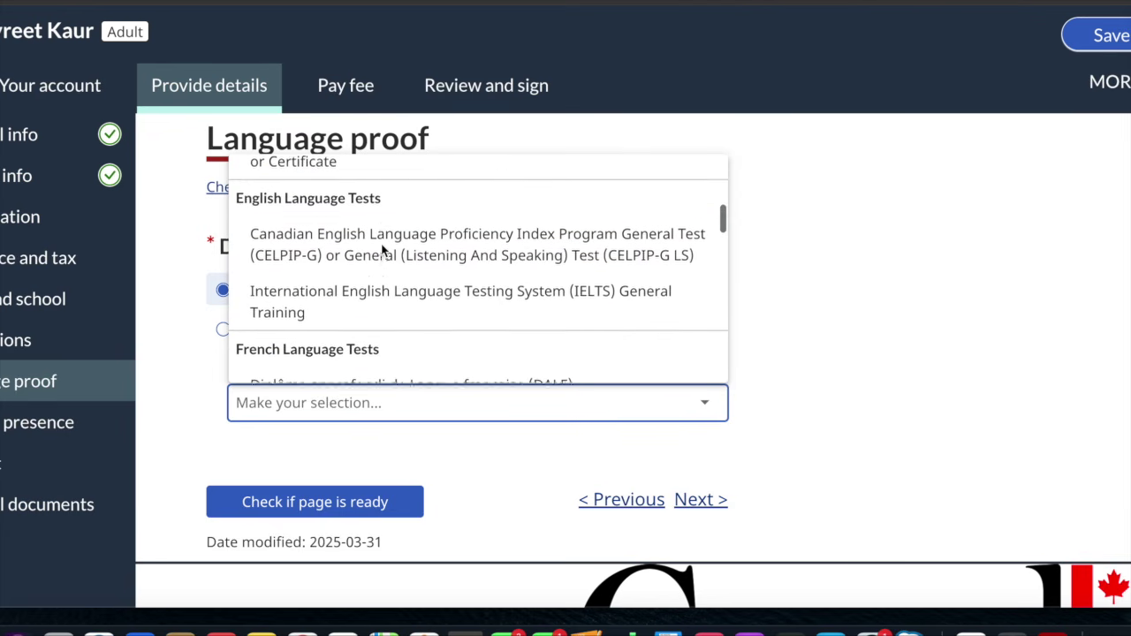
{"action": "scroll", "coordinate": [383, 252], "scroll_direction": "up", "scroll_amount": 2}
{"action": "scroll", "coordinate": [383, 252], "scroll_direction": "down", "scroll_amount": 6}
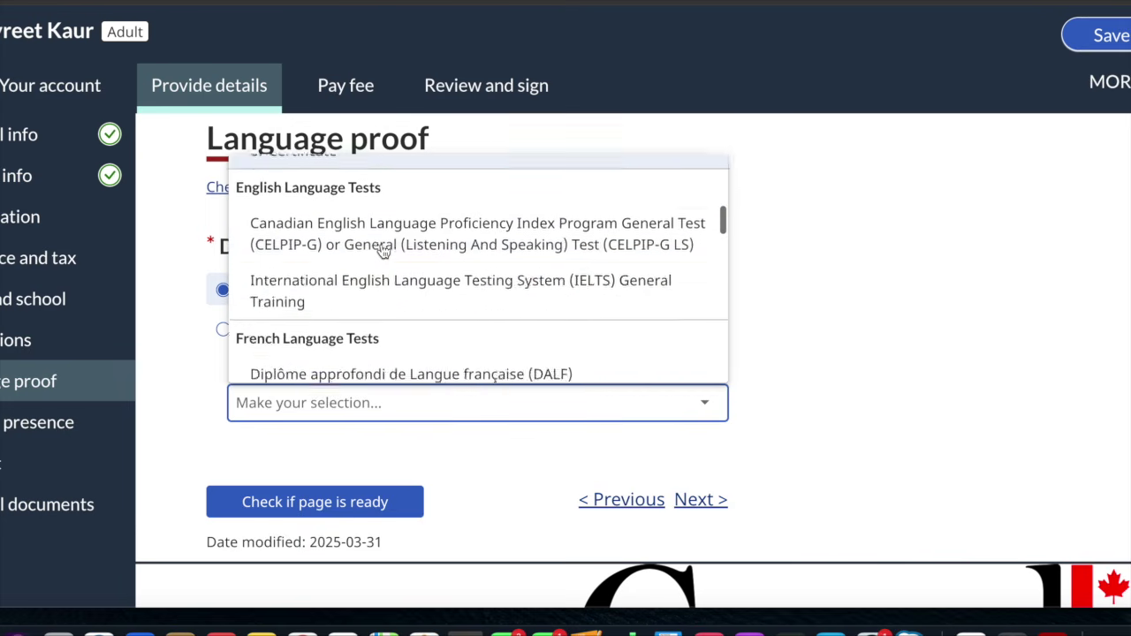
{"action": "scroll", "coordinate": [382, 252], "scroll_direction": "down", "scroll_amount": 4}
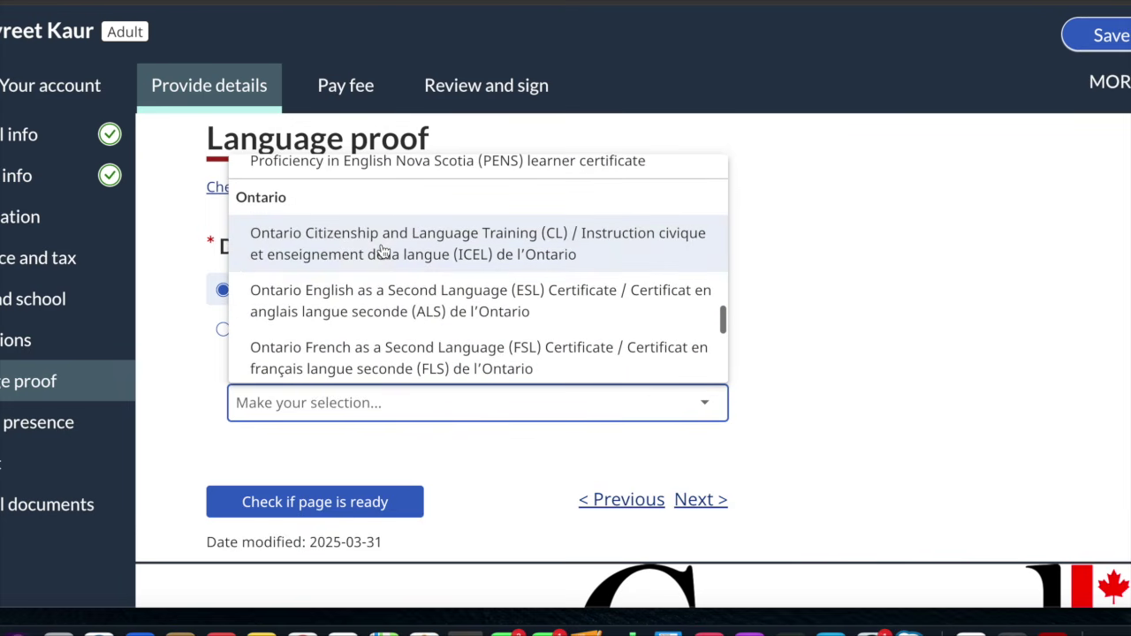
{"action": "scroll", "coordinate": [371, 256], "scroll_direction": "up", "scroll_amount": 8}
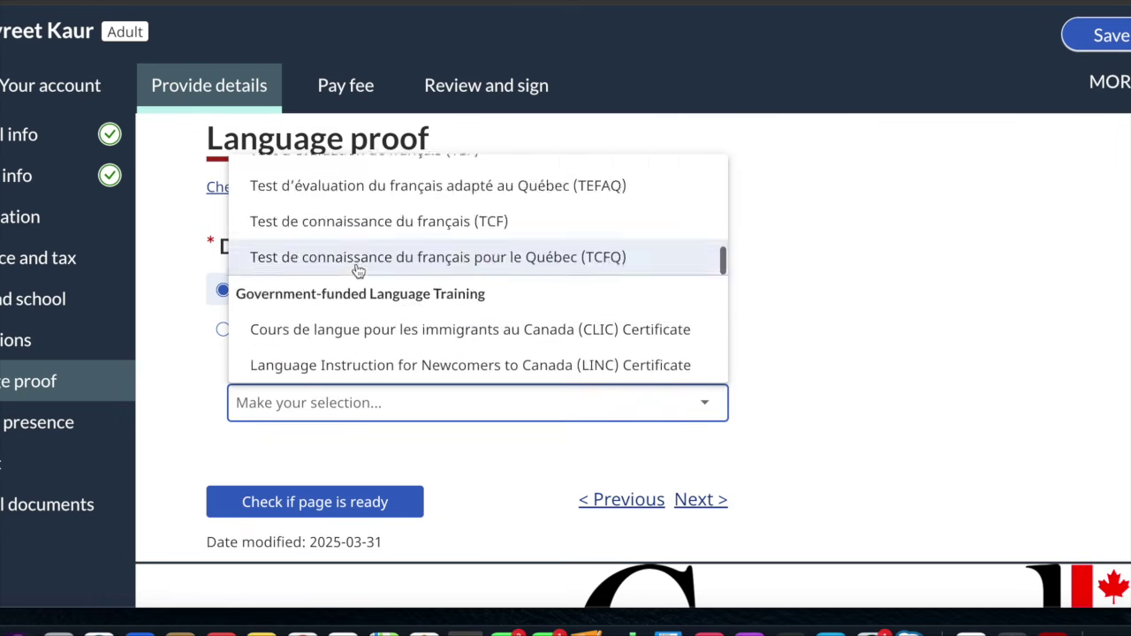
{"action": "scroll", "coordinate": [358, 270], "scroll_direction": "up", "scroll_amount": 5}
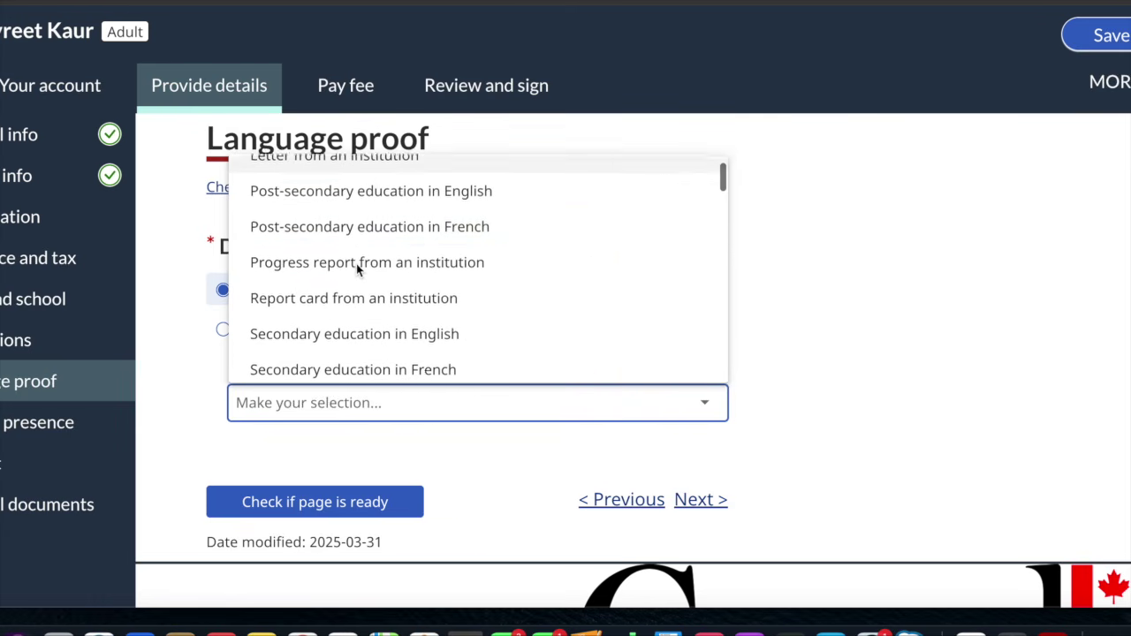
{"action": "left_click", "coordinate": [195, 404]}
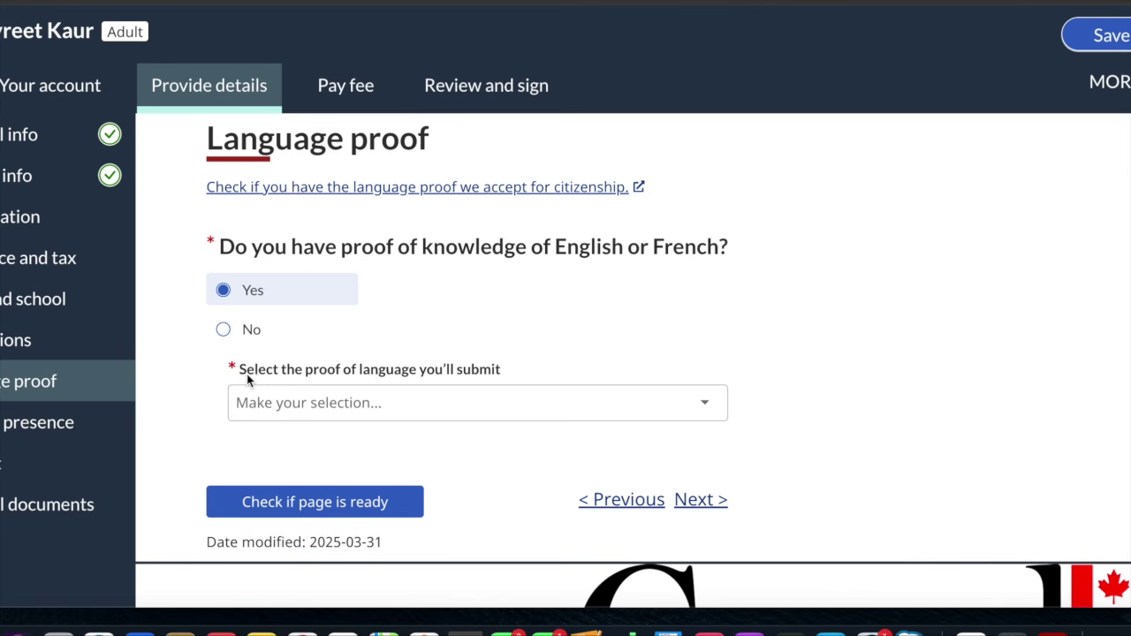
{"action": "left_click", "coordinate": [343, 403]}
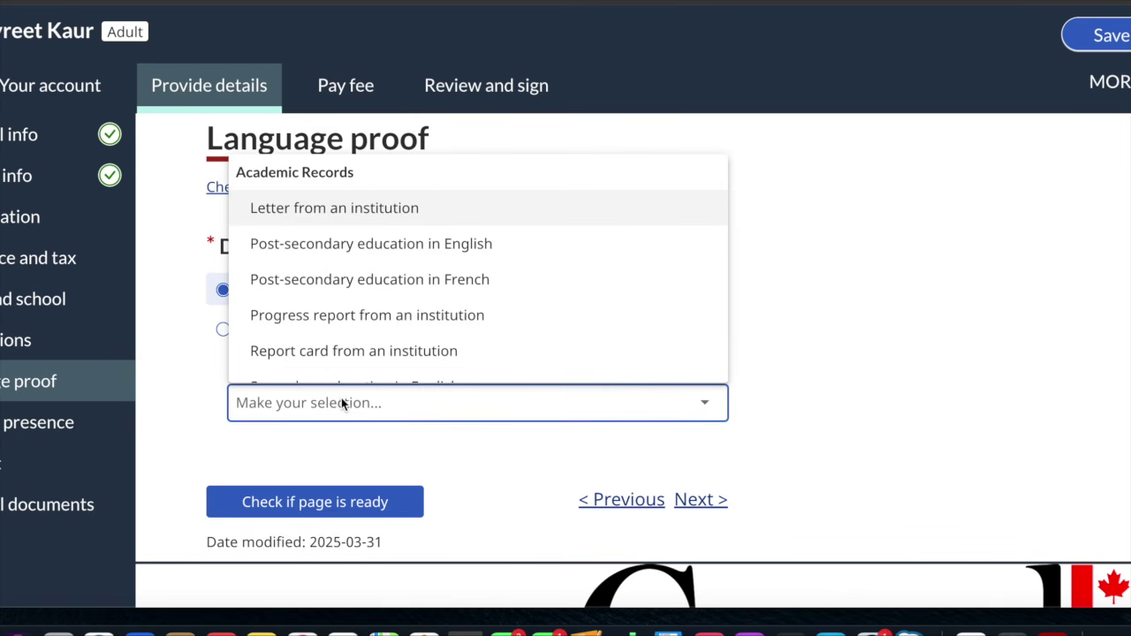
{"action": "left_click", "coordinate": [183, 387]}
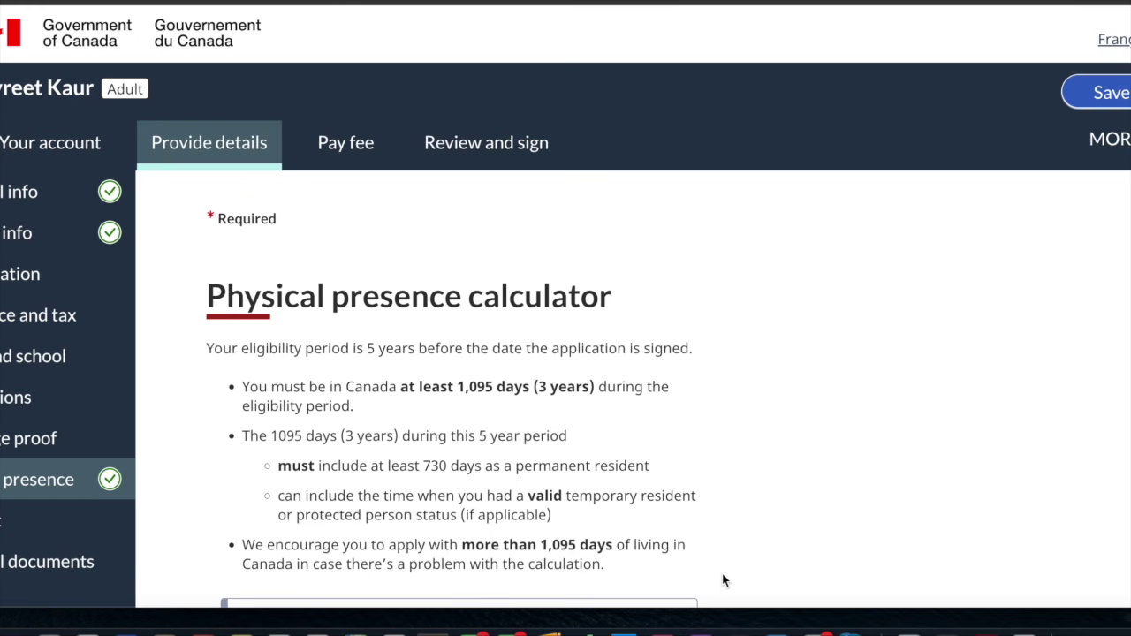
{"action": "scroll", "coordinate": [721, 391], "scroll_direction": "down", "scroll_amount": 1}
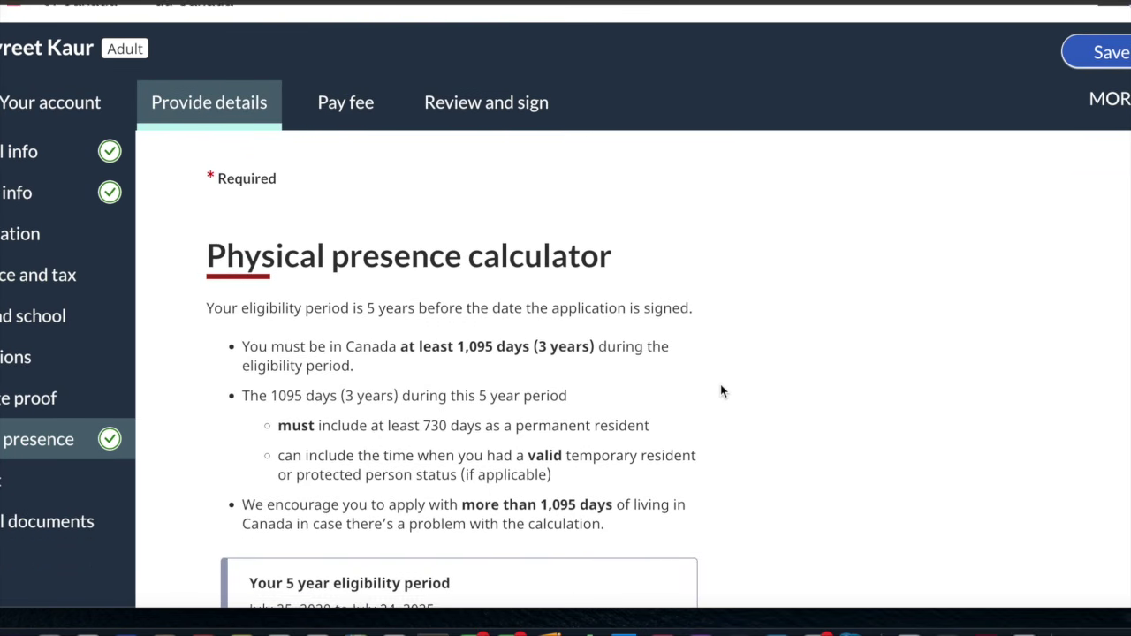
{"action": "scroll", "coordinate": [722, 391], "scroll_direction": "down", "scroll_amount": 2}
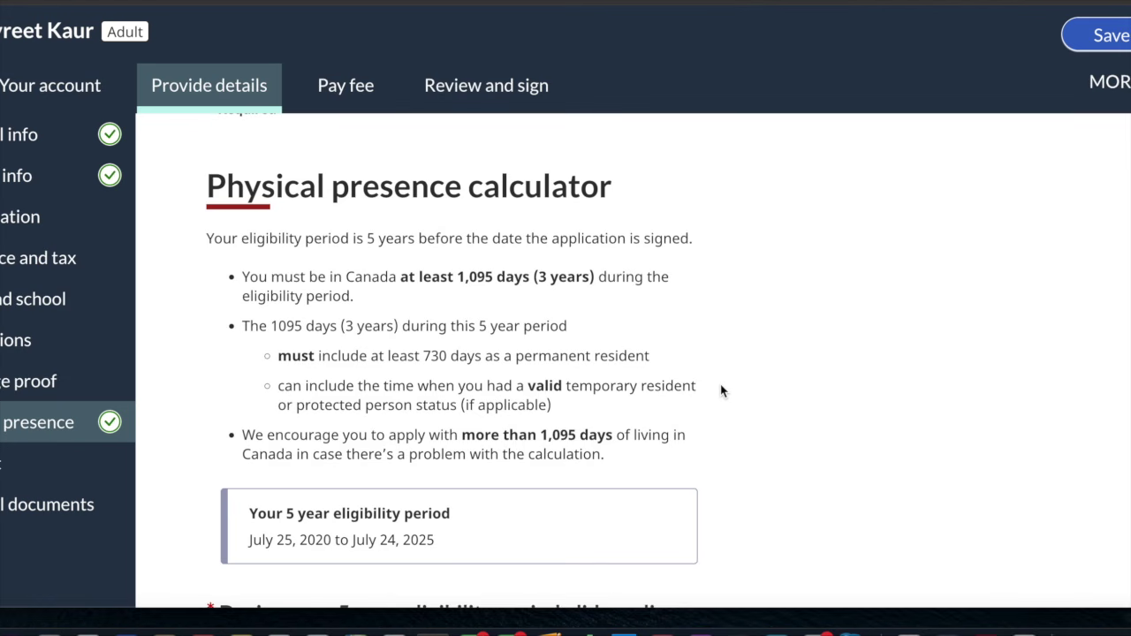
{"action": "scroll", "coordinate": [721, 391], "scroll_direction": "down", "scroll_amount": 2}
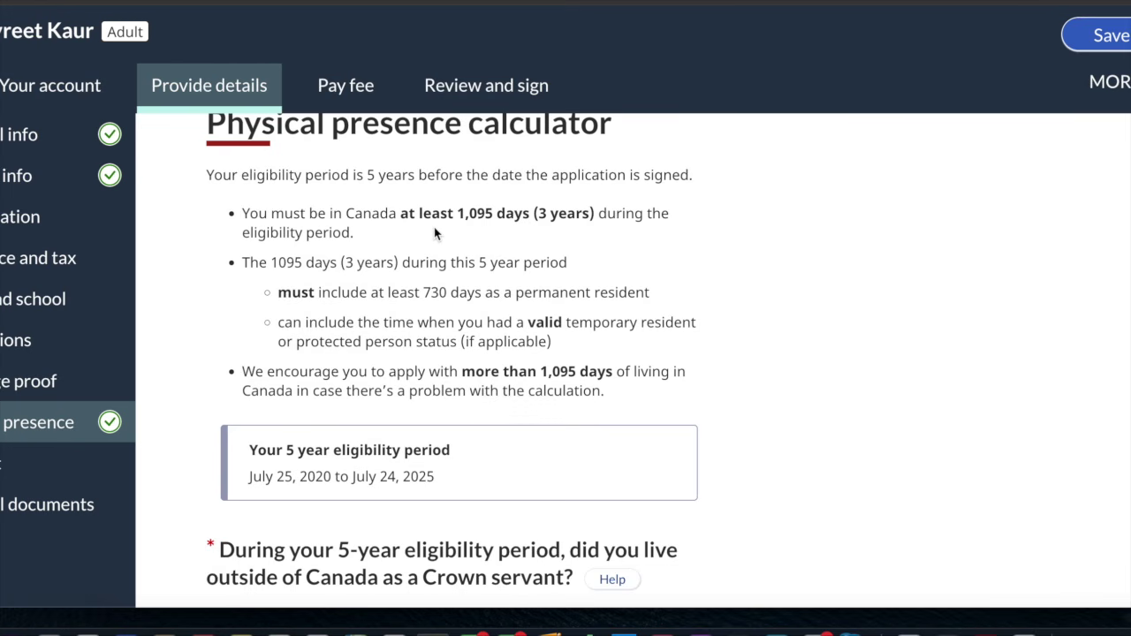
{"action": "scroll", "coordinate": [434, 233], "scroll_direction": "down", "scroll_amount": 3}
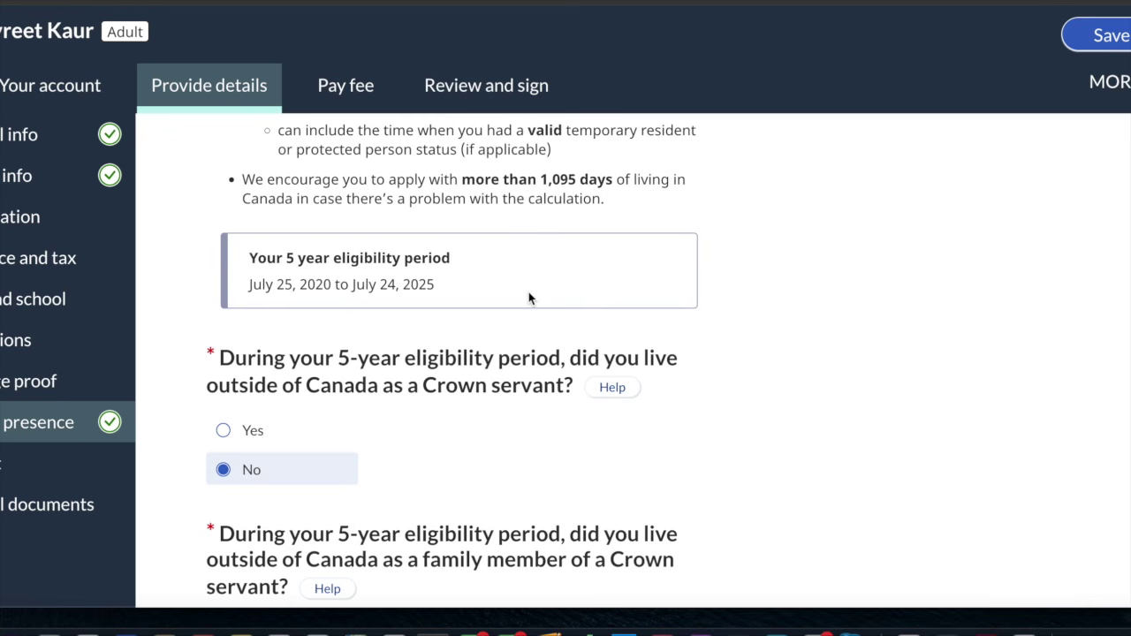
{"action": "scroll", "coordinate": [528, 292], "scroll_direction": "down", "scroll_amount": 1}
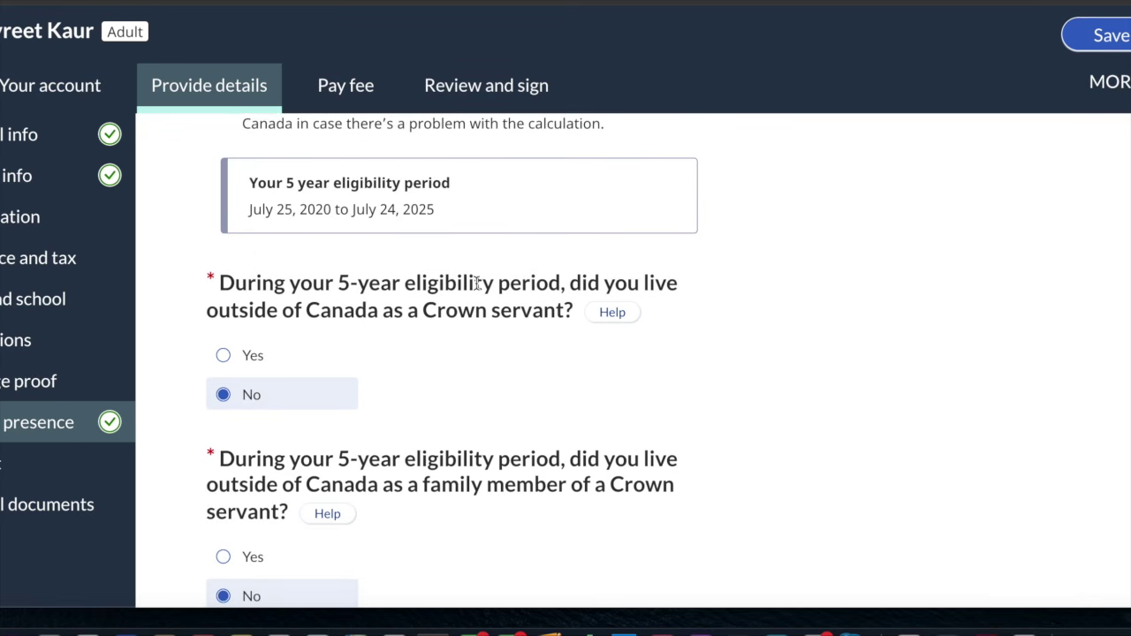
{"action": "scroll", "coordinate": [271, 331], "scroll_direction": "down", "scroll_amount": 1}
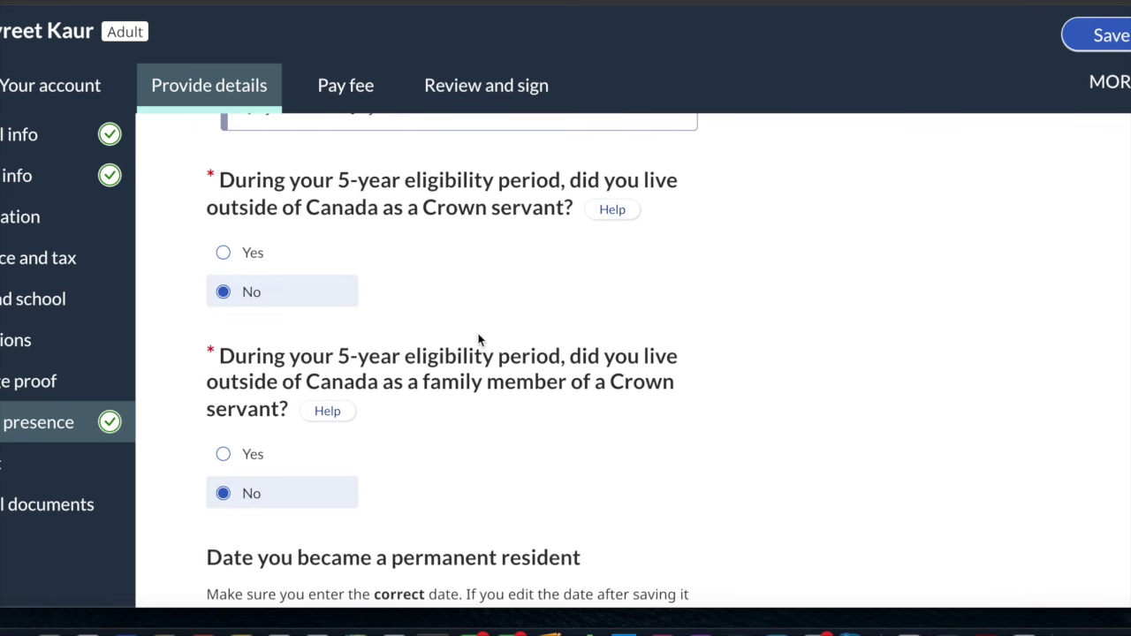
{"action": "scroll", "coordinate": [479, 336], "scroll_direction": "down", "scroll_amount": 1}
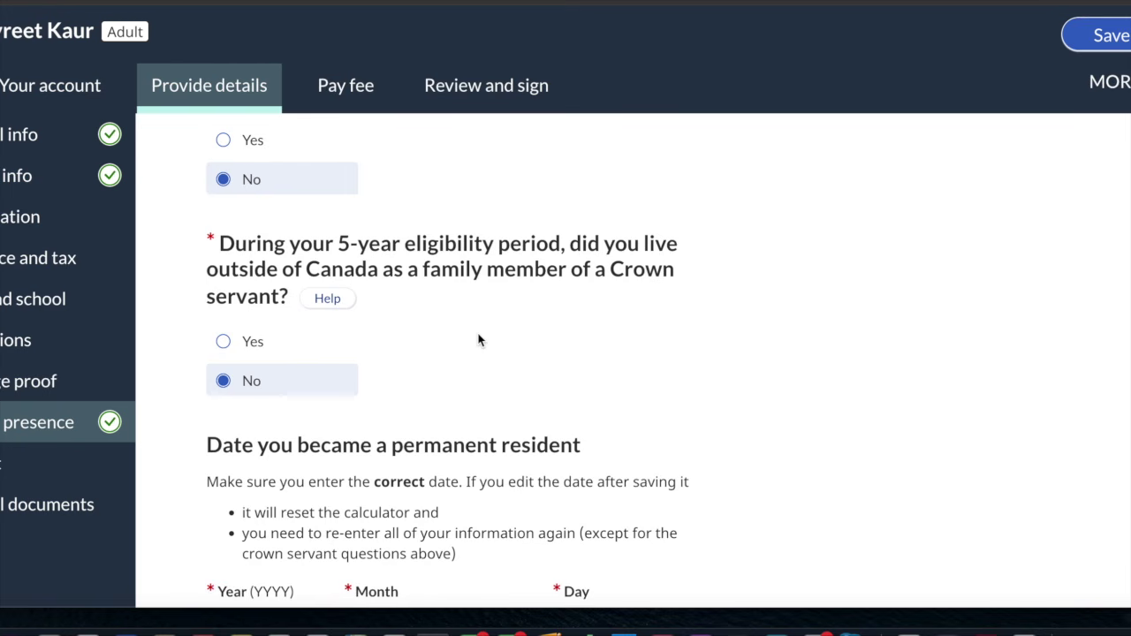
{"action": "scroll", "coordinate": [347, 380], "scroll_direction": "down", "scroll_amount": 2}
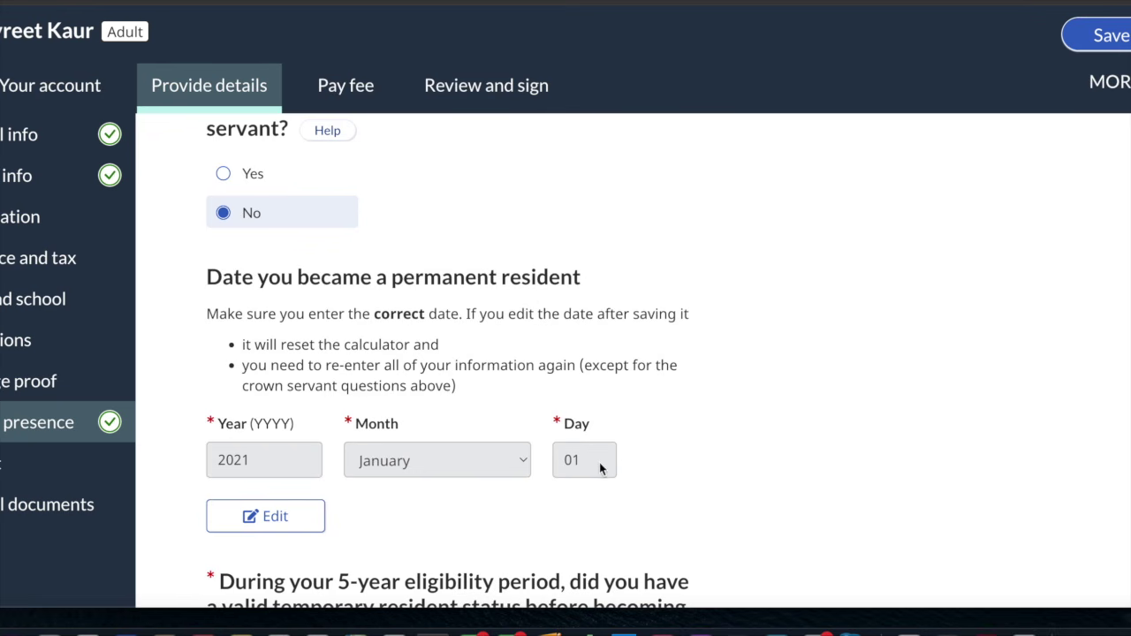
{"action": "scroll", "coordinate": [559, 475], "scroll_direction": "down", "scroll_amount": 3}
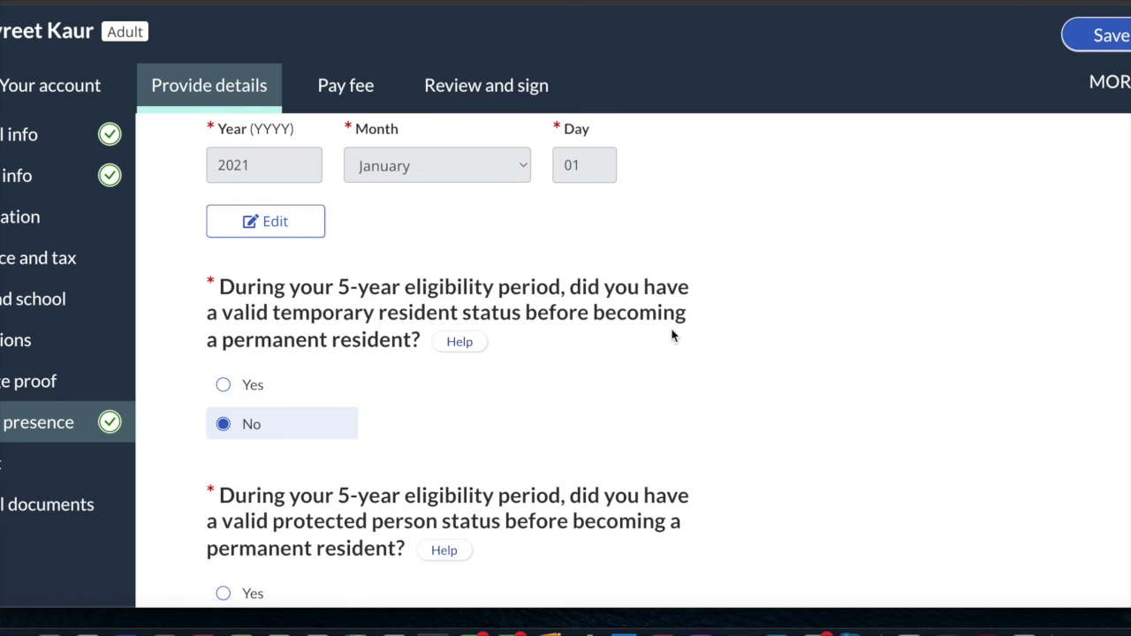
{"action": "scroll", "coordinate": [336, 350], "scroll_direction": "down", "scroll_amount": 1}
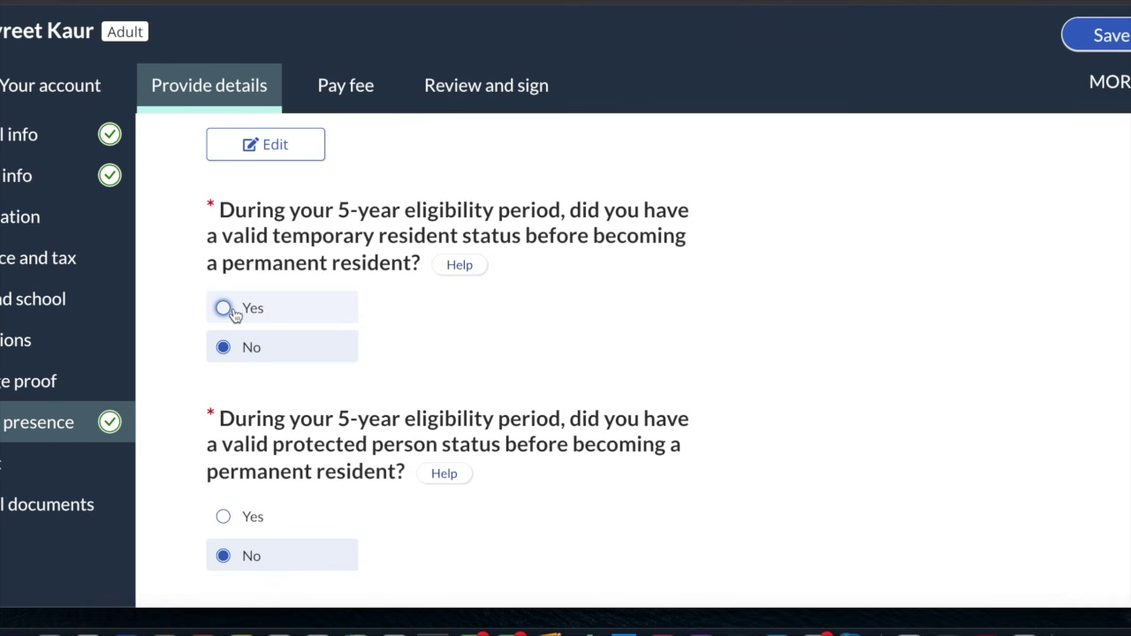
Answer Yes to temporary resident status, then change it back to No
{"action": "left_click", "coordinate": [226, 310]}
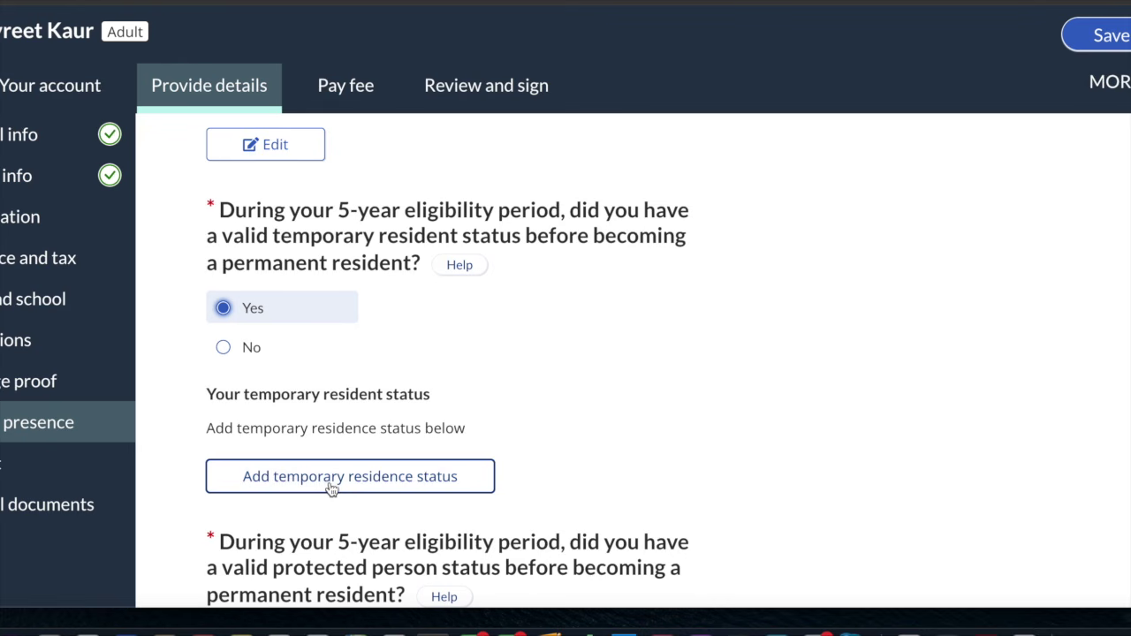
{"action": "scroll", "coordinate": [332, 489], "scroll_direction": "down", "scroll_amount": 3}
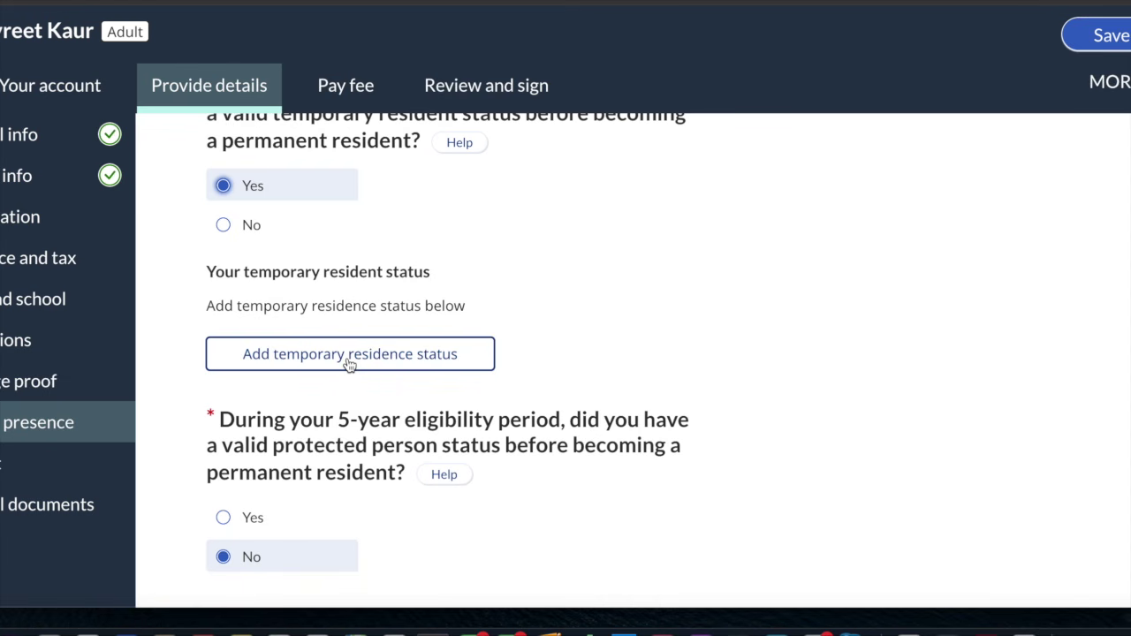
{"action": "scroll", "coordinate": [225, 231], "scroll_direction": "down", "scroll_amount": 3}
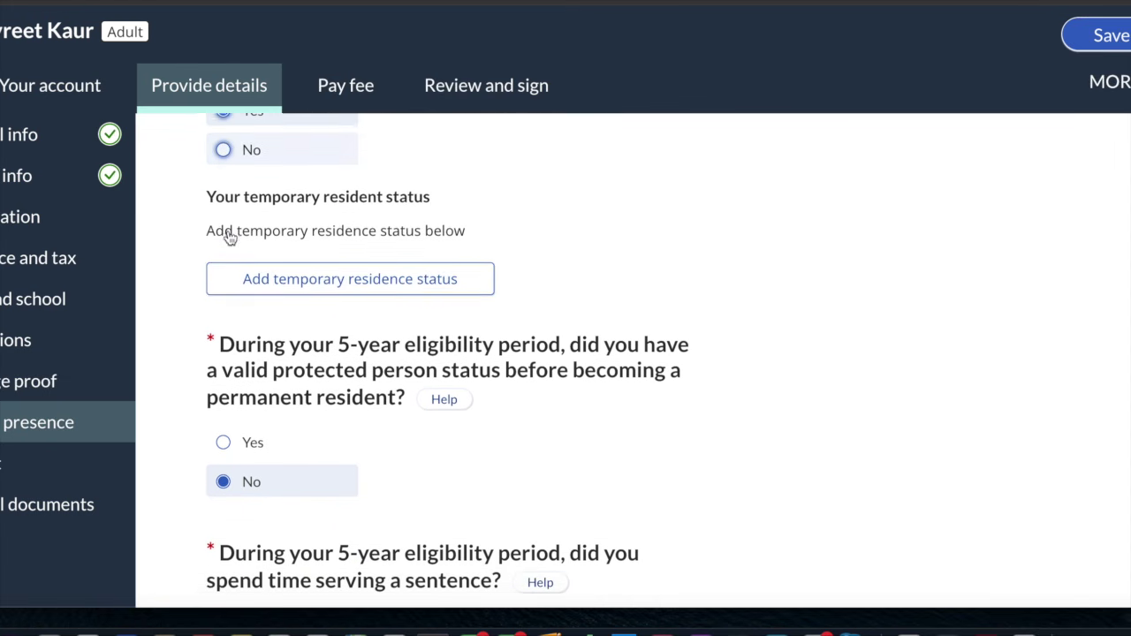
{"action": "scroll", "coordinate": [230, 237], "scroll_direction": "up", "scroll_amount": 1}
{"action": "left_click", "coordinate": [223, 136]}
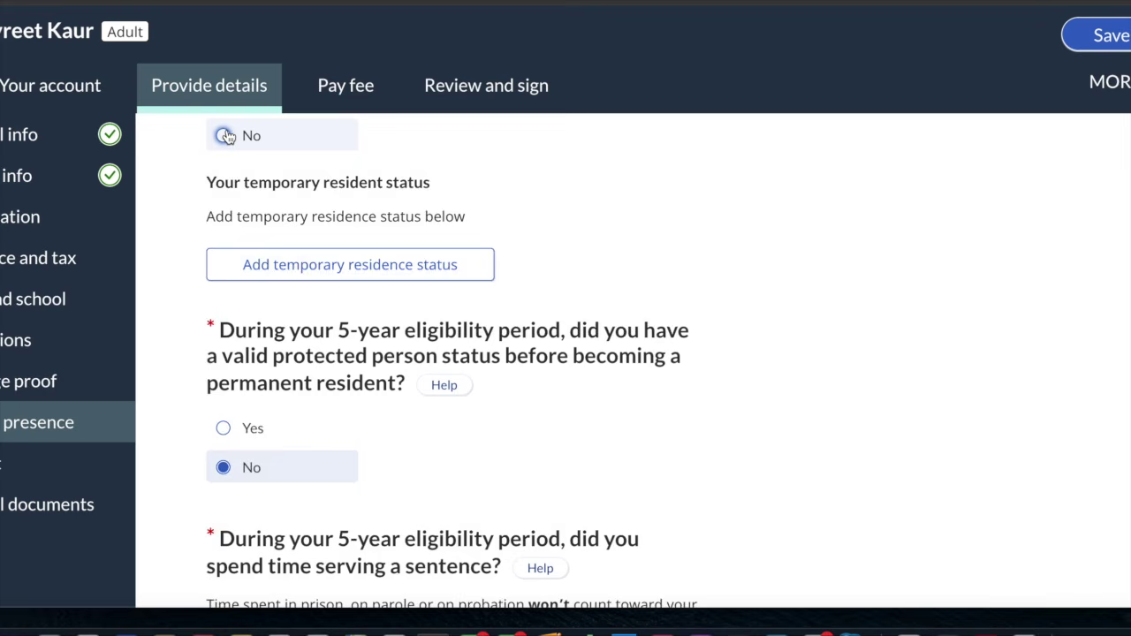
Answer No to serving a sentence and No to leaving Canada
{"action": "scroll", "coordinate": [268, 348], "scroll_direction": "down", "scroll_amount": 1}
{"action": "scroll", "coordinate": [267, 348], "scroll_direction": "down", "scroll_amount": 4}
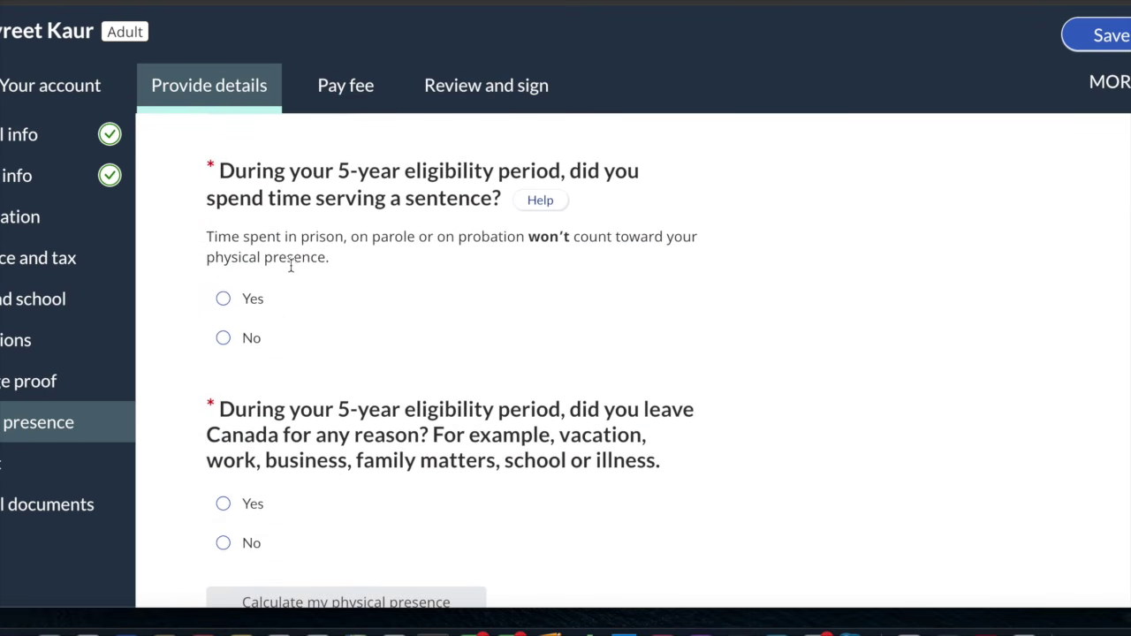
{"action": "scroll", "coordinate": [290, 265], "scroll_direction": "down", "scroll_amount": 1}
{"action": "left_click", "coordinate": [225, 273]}
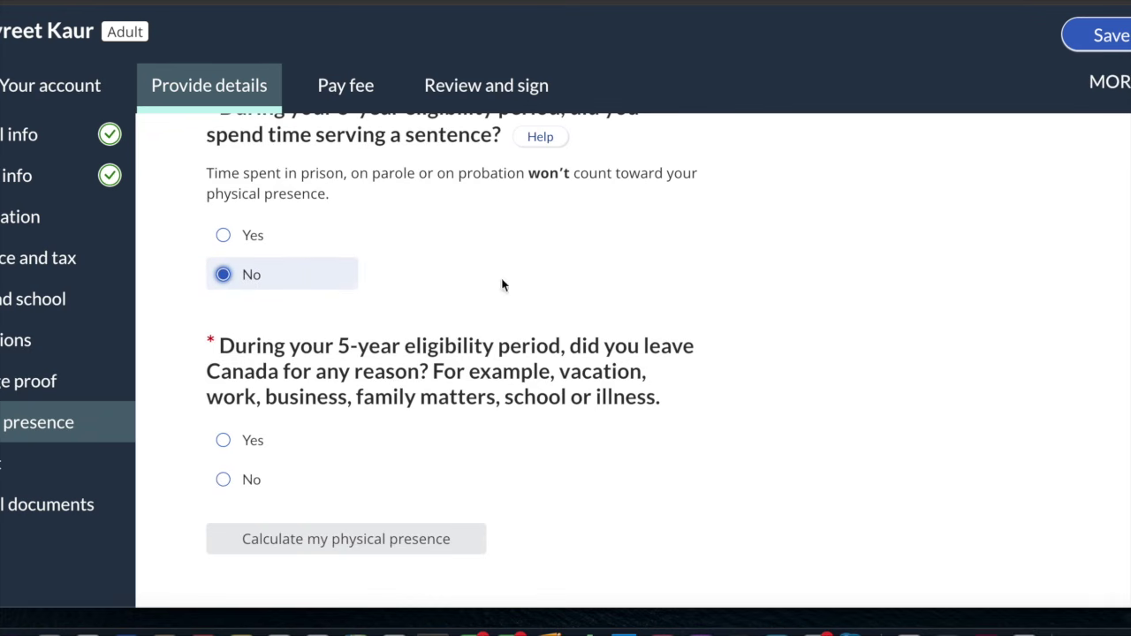
{"action": "scroll", "coordinate": [485, 278], "scroll_direction": "down", "scroll_amount": 2}
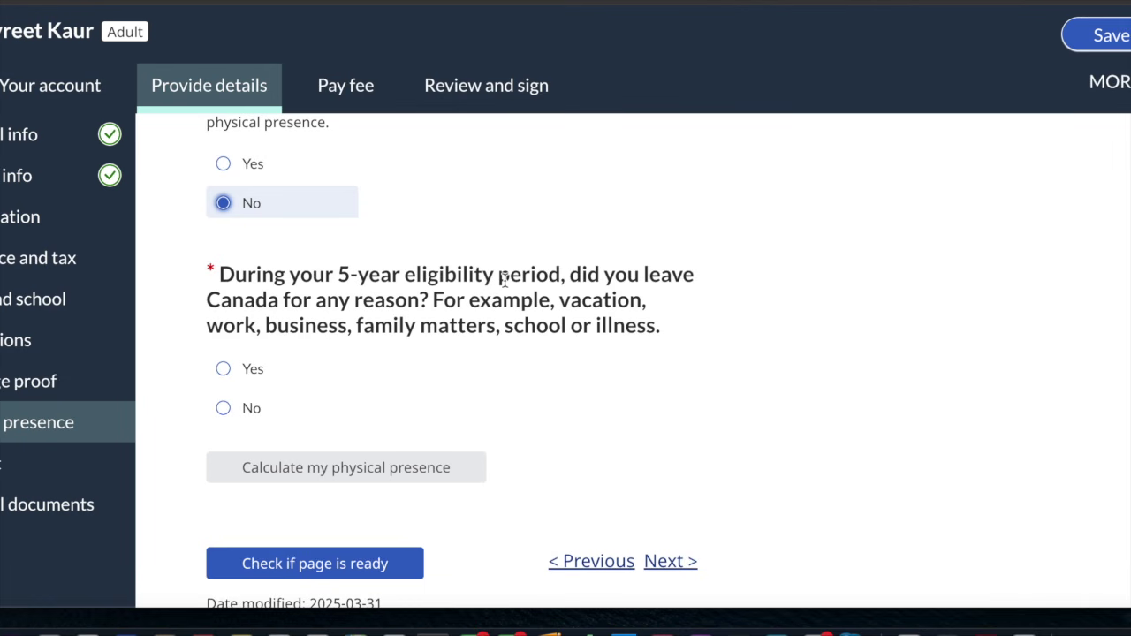
{"action": "scroll", "coordinate": [504, 280], "scroll_direction": "down", "scroll_amount": 2}
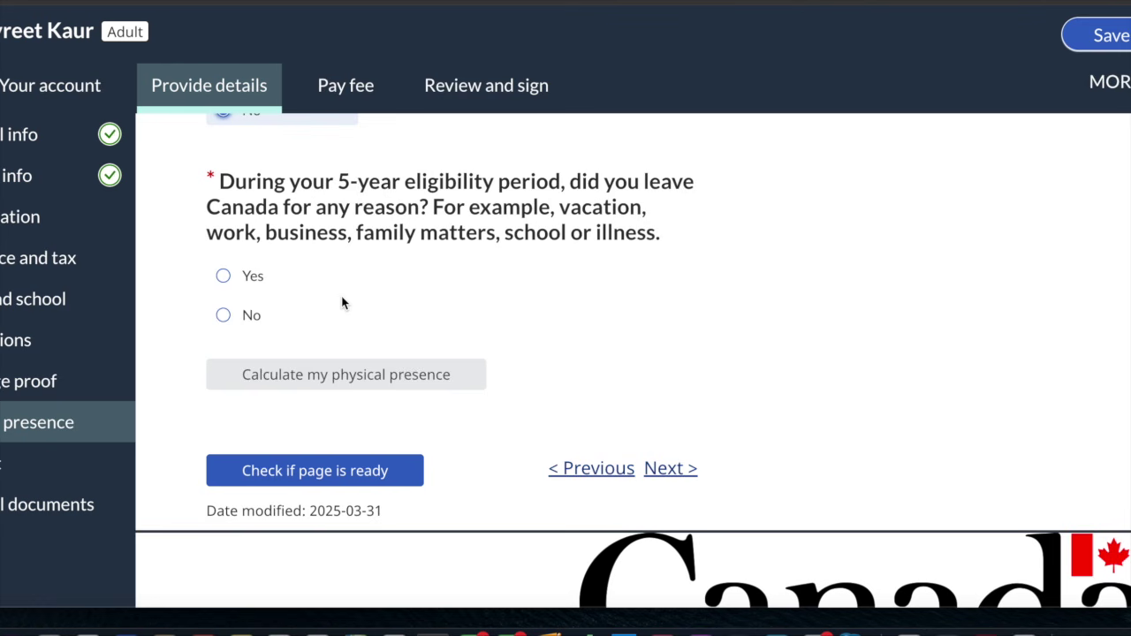
{"action": "left_click", "coordinate": [244, 323]}
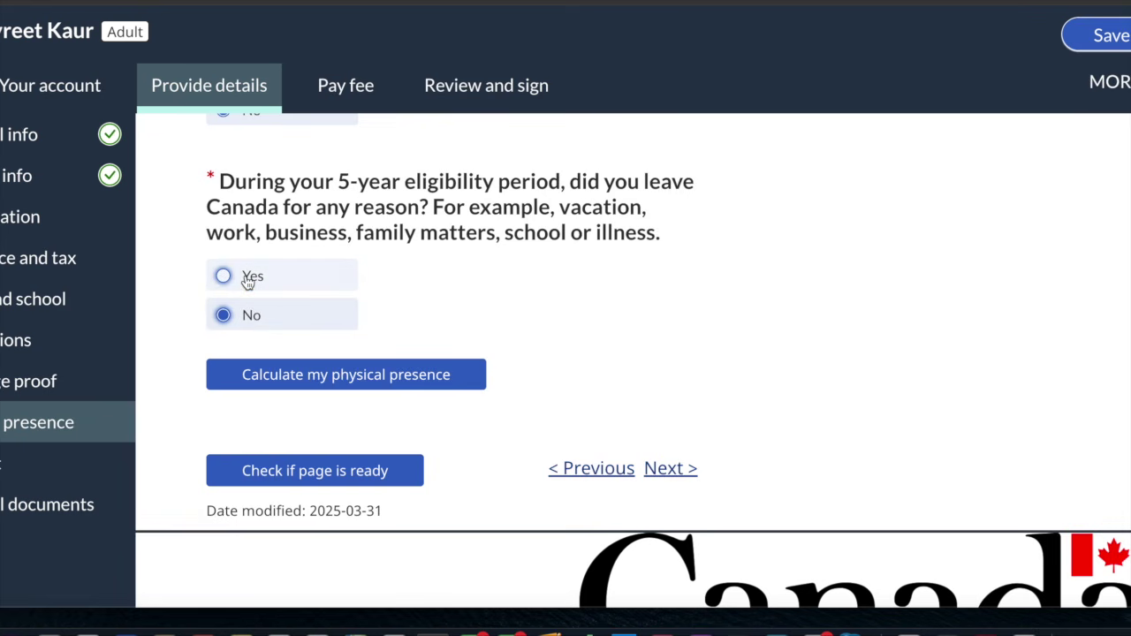
Answer Yes to having left Canada and start an absence with India as the country
{"action": "left_click", "coordinate": [248, 279]}
{"action": "scroll", "coordinate": [421, 432], "scroll_direction": "down", "scroll_amount": 3}
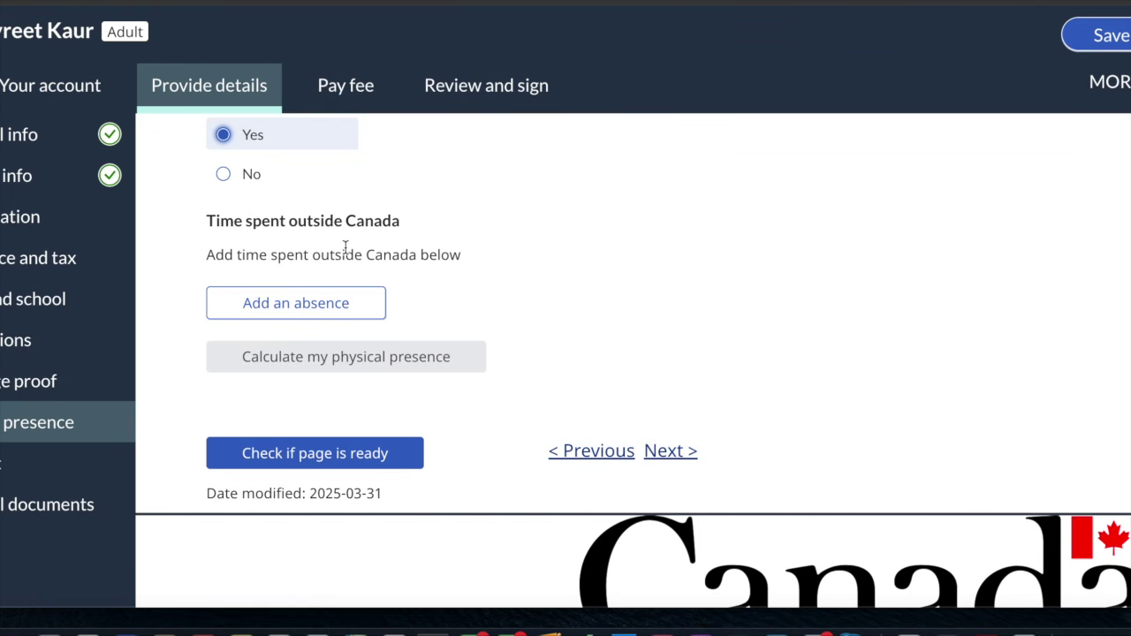
{"action": "left_click", "coordinate": [328, 314]}
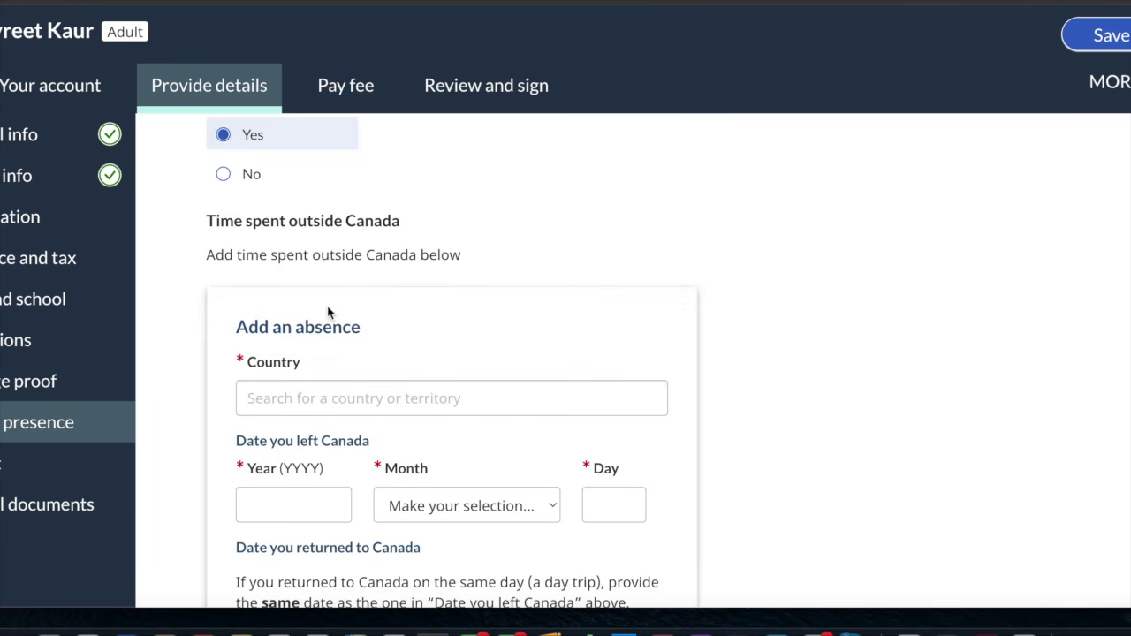
{"action": "left_click", "coordinate": [337, 258]}
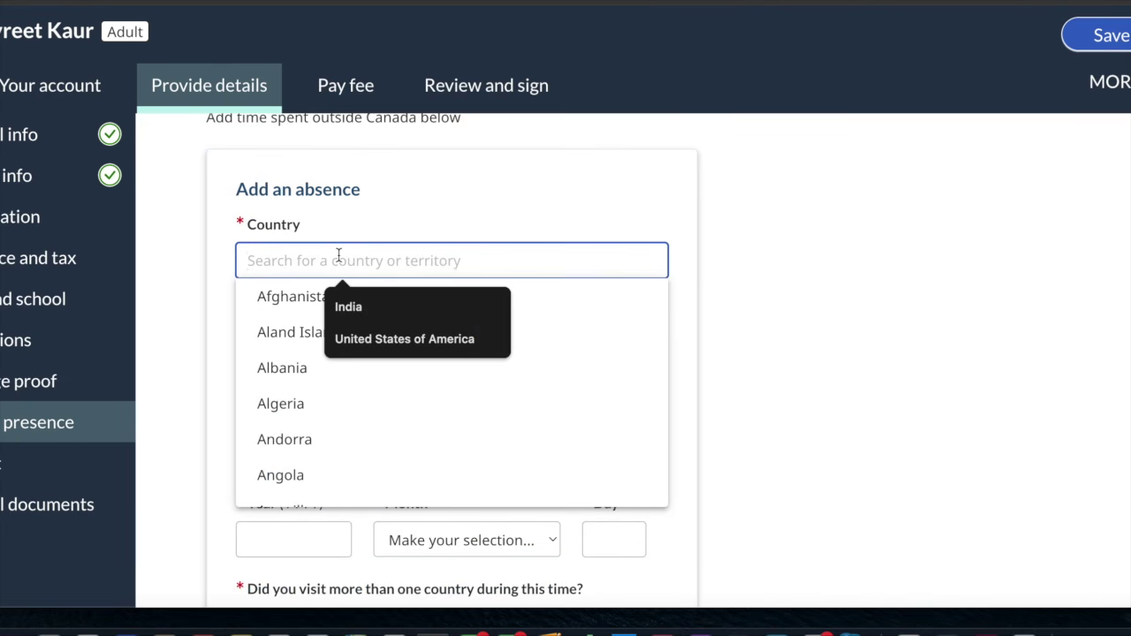
{"action": "type", "text": "in"}
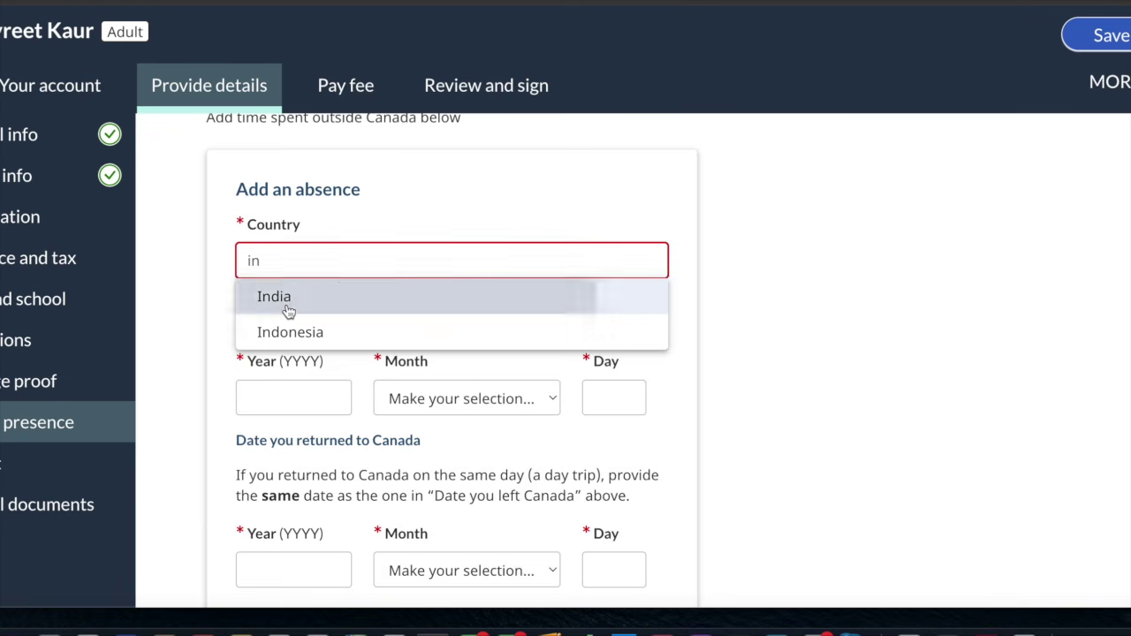
{"action": "left_click", "coordinate": [291, 305]}
Set the absence dates from 2024 January 1 to 2024 January 31
{"action": "left_click", "coordinate": [282, 380]}
{"action": "left_click", "coordinate": [302, 412]}
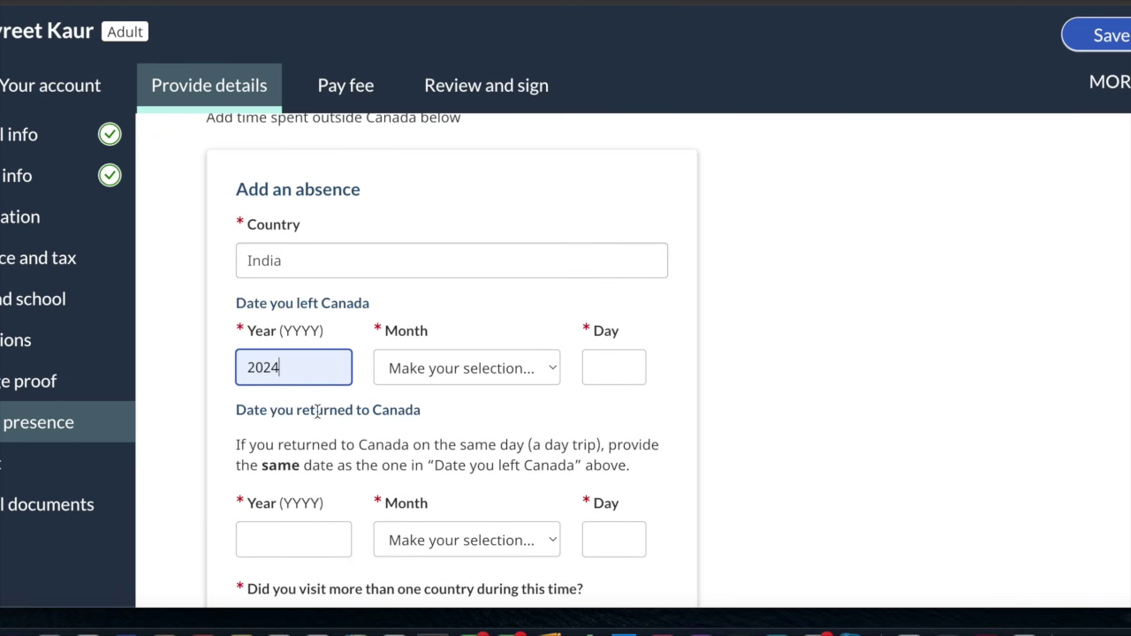
{"action": "left_click", "coordinate": [444, 372]}
{"action": "left_click", "coordinate": [436, 392]}
{"action": "left_click", "coordinate": [597, 368]}
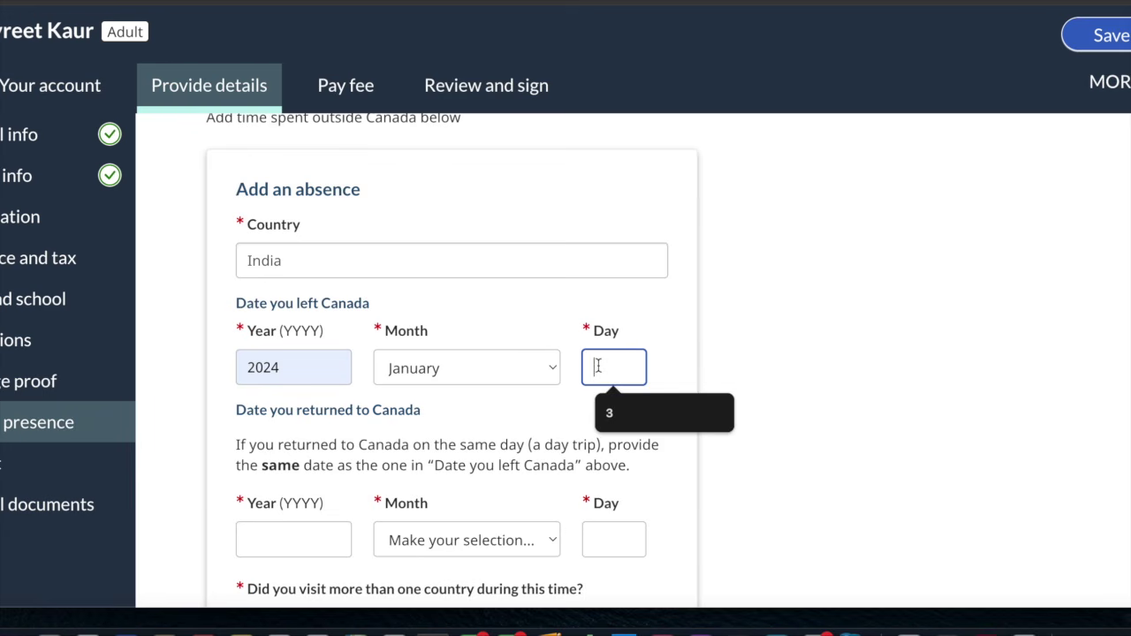
{"action": "type", "text": "1"}
{"action": "scroll", "coordinate": [273, 511], "scroll_direction": "down", "scroll_amount": 3}
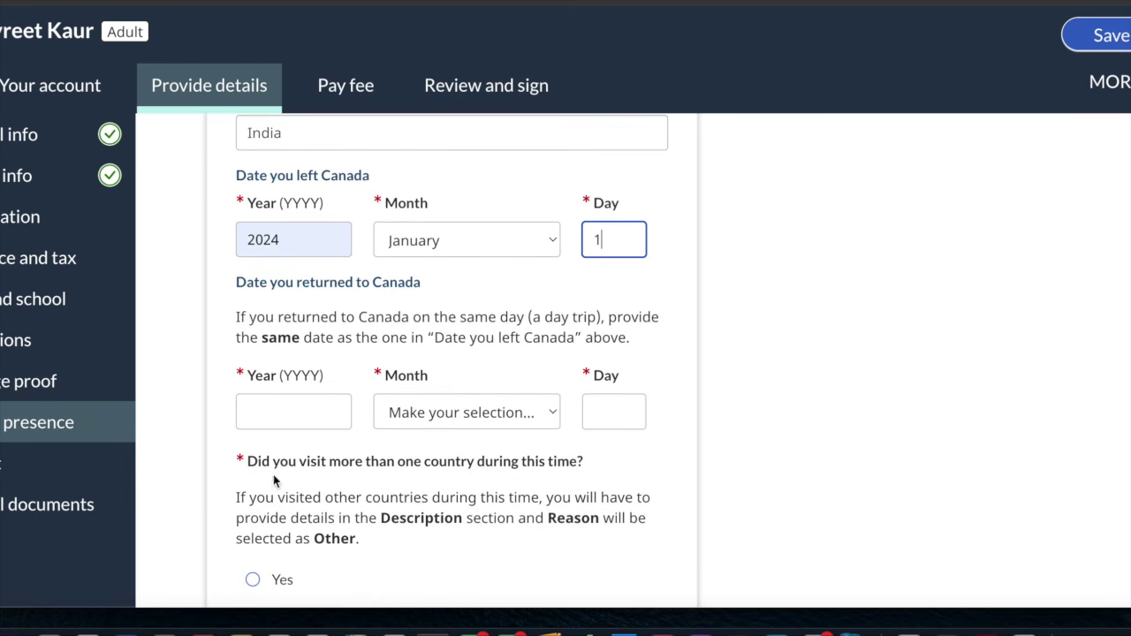
{"action": "left_click", "coordinate": [290, 422]}
{"action": "left_click", "coordinate": [300, 458]}
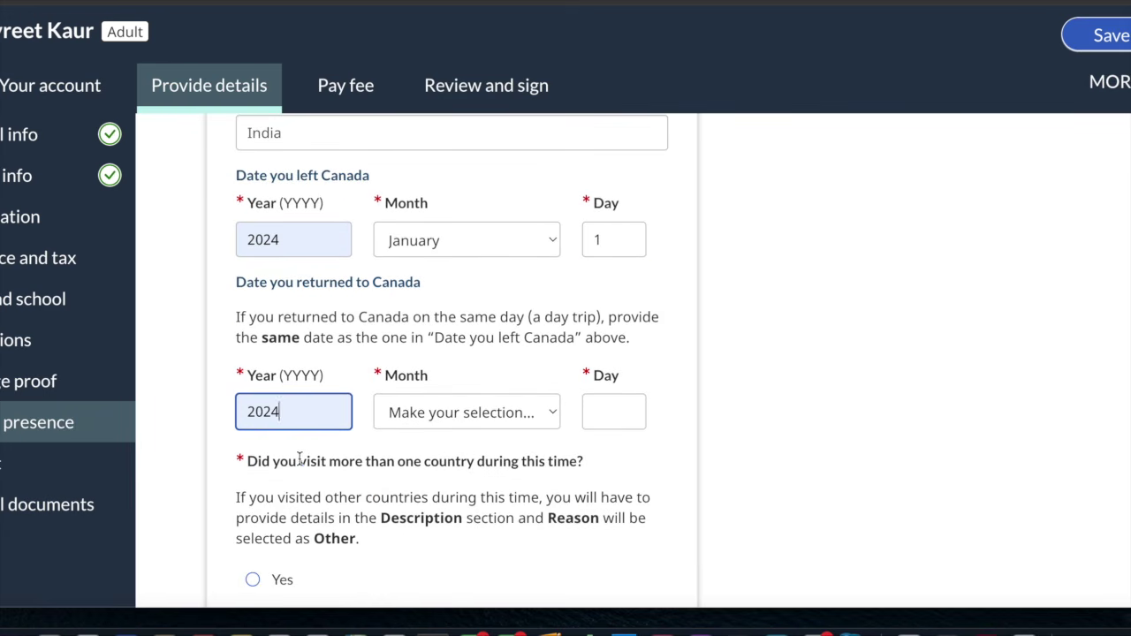
{"action": "left_click", "coordinate": [469, 412]}
{"action": "left_click", "coordinate": [455, 435]}
{"action": "left_click", "coordinate": [613, 412]}
{"action": "type", "text": "31"}
{"action": "scroll", "coordinate": [452, 353], "scroll_direction": "down", "scroll_amount": 3}
{"action": "left_click", "coordinate": [779, 380]}
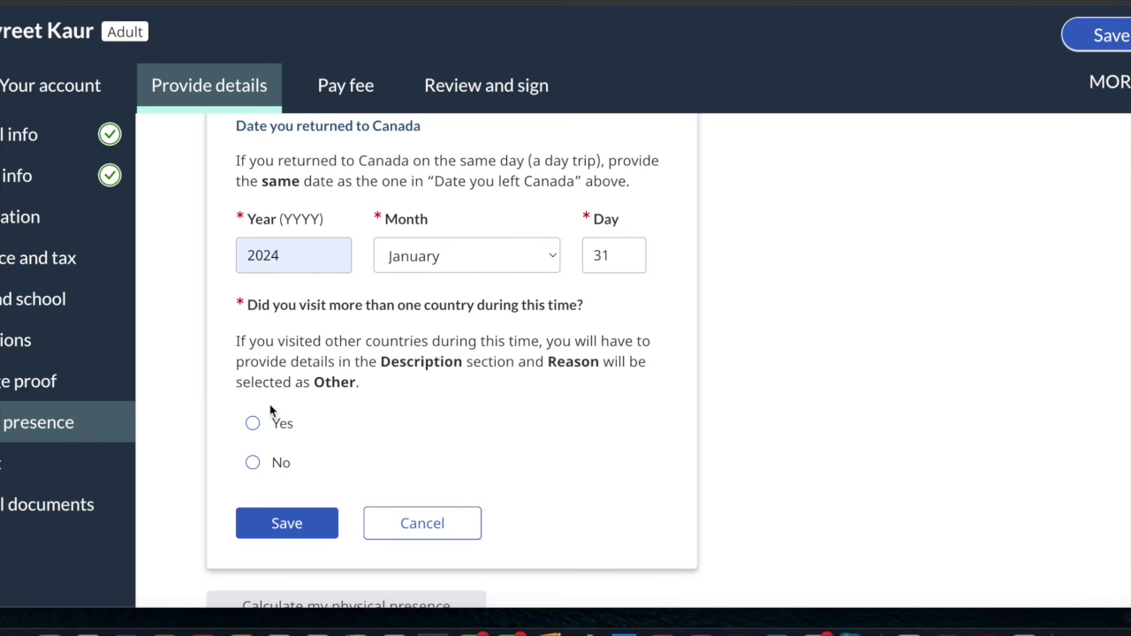
Answer No to visiting more than one country, choose Visited a family member, and save
{"action": "left_click", "coordinate": [278, 467]}
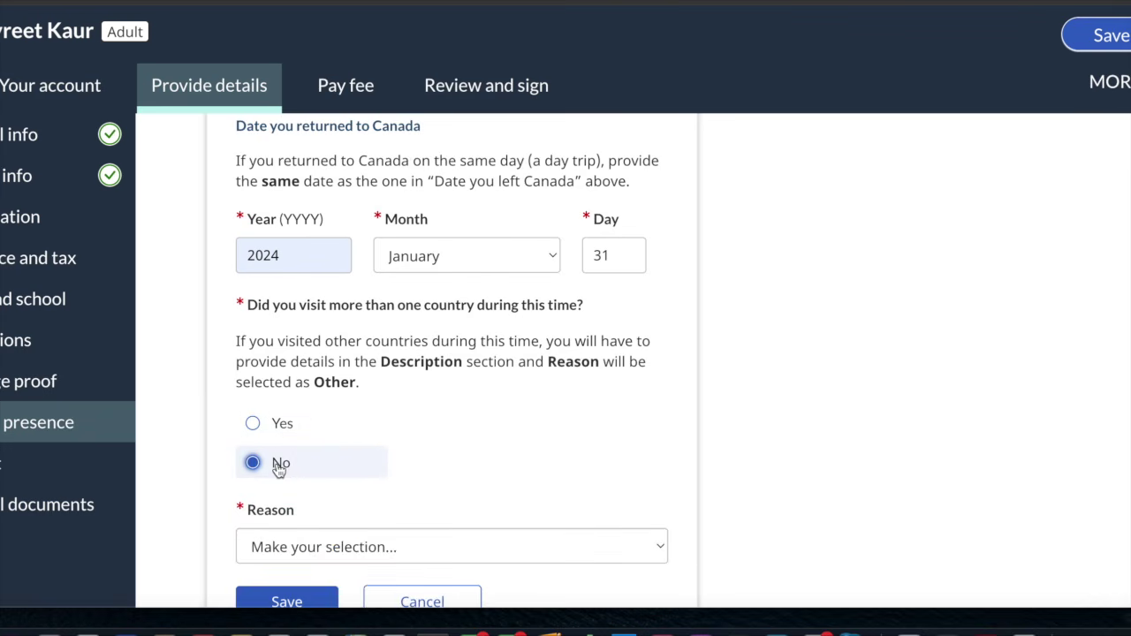
{"action": "scroll", "coordinate": [414, 454], "scroll_direction": "down", "scroll_amount": 3}
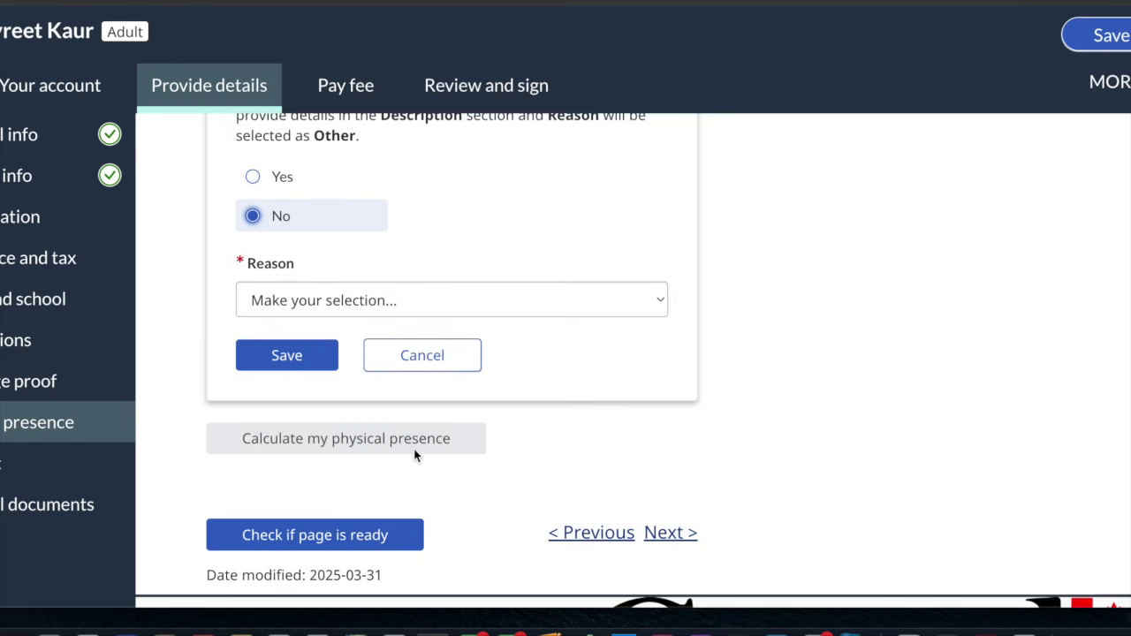
{"action": "left_click", "coordinate": [343, 304]}
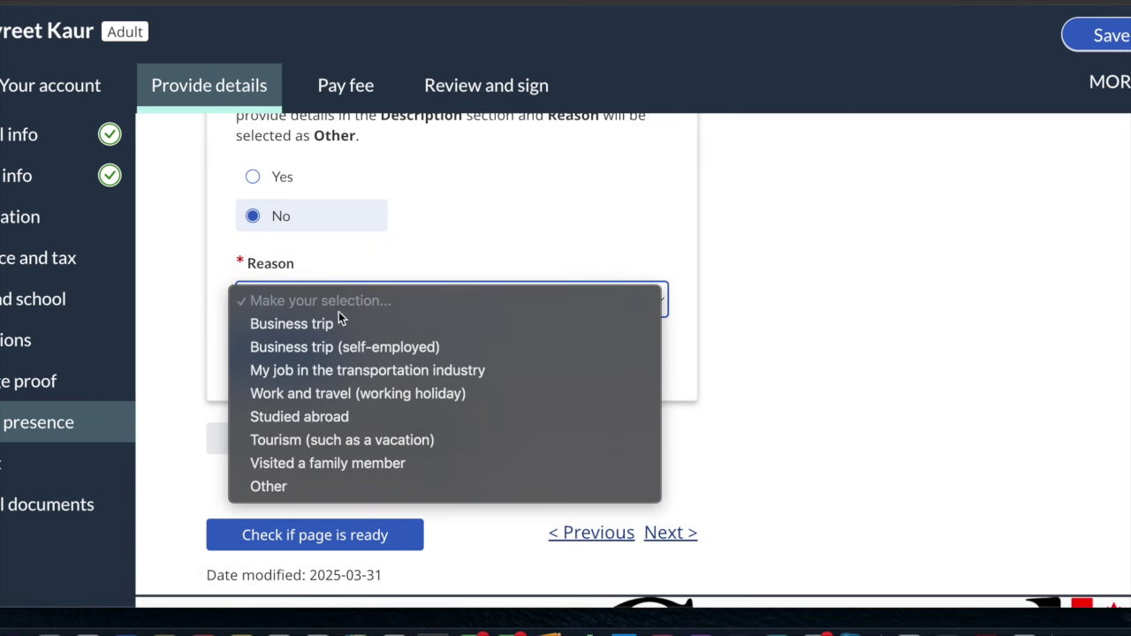
{"action": "left_click", "coordinate": [340, 465]}
{"action": "left_click", "coordinate": [283, 356]}
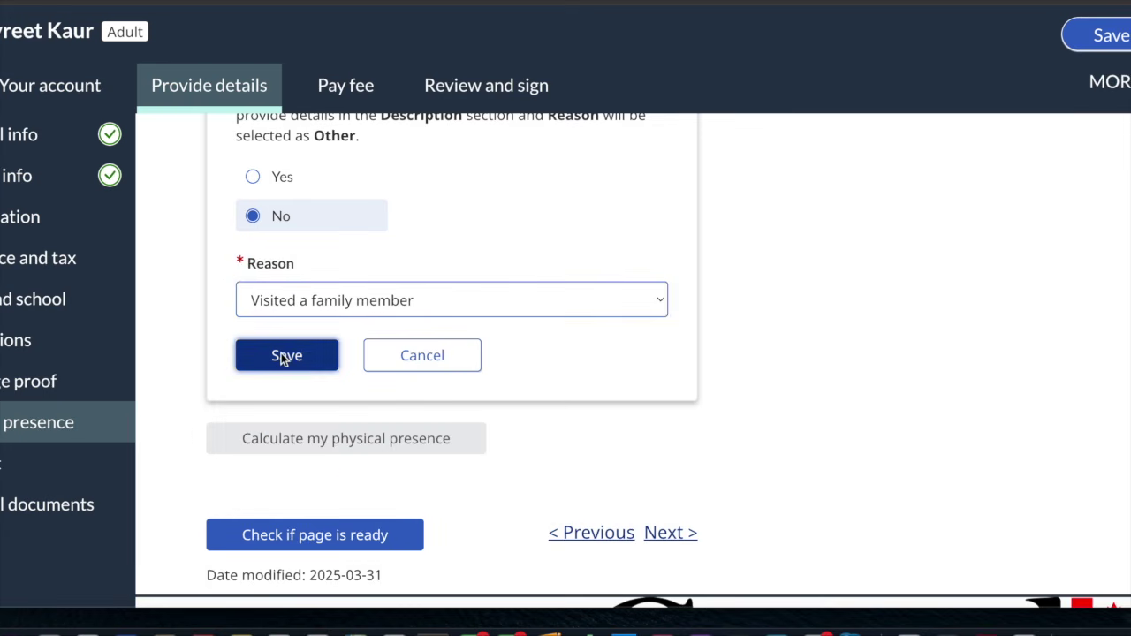
Calculate physical presence and review the 1637-day result and congratulations message
{"action": "scroll", "coordinate": [281, 352], "scroll_direction": "down", "scroll_amount": 5}
{"action": "scroll", "coordinate": [282, 355], "scroll_direction": "up", "scroll_amount": 1}
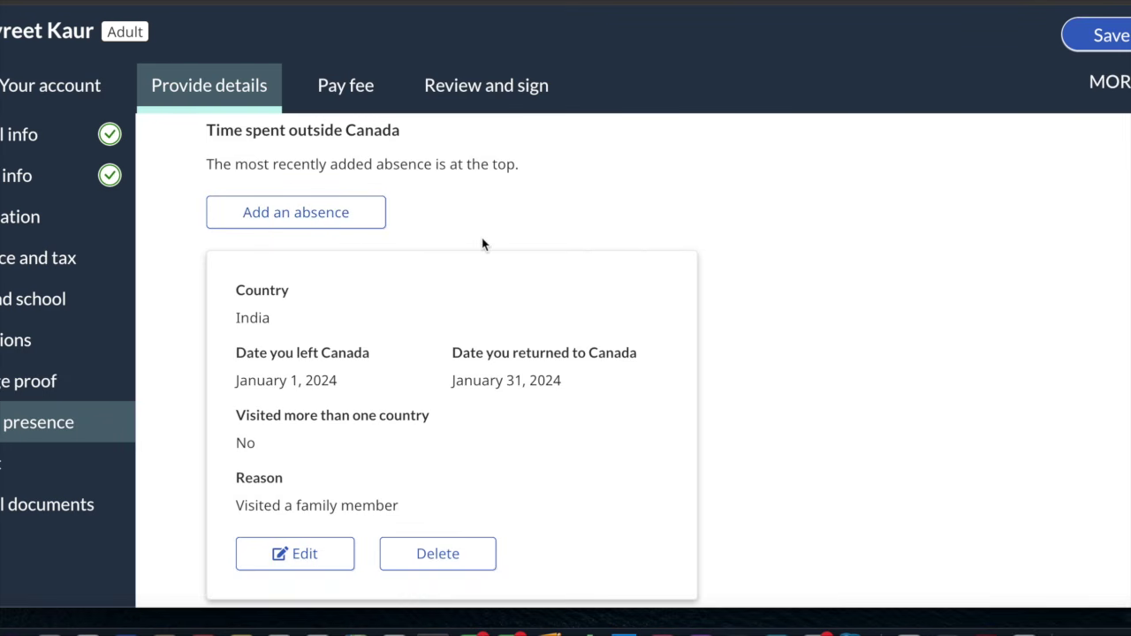
{"action": "scroll", "coordinate": [481, 241], "scroll_direction": "down", "scroll_amount": 3}
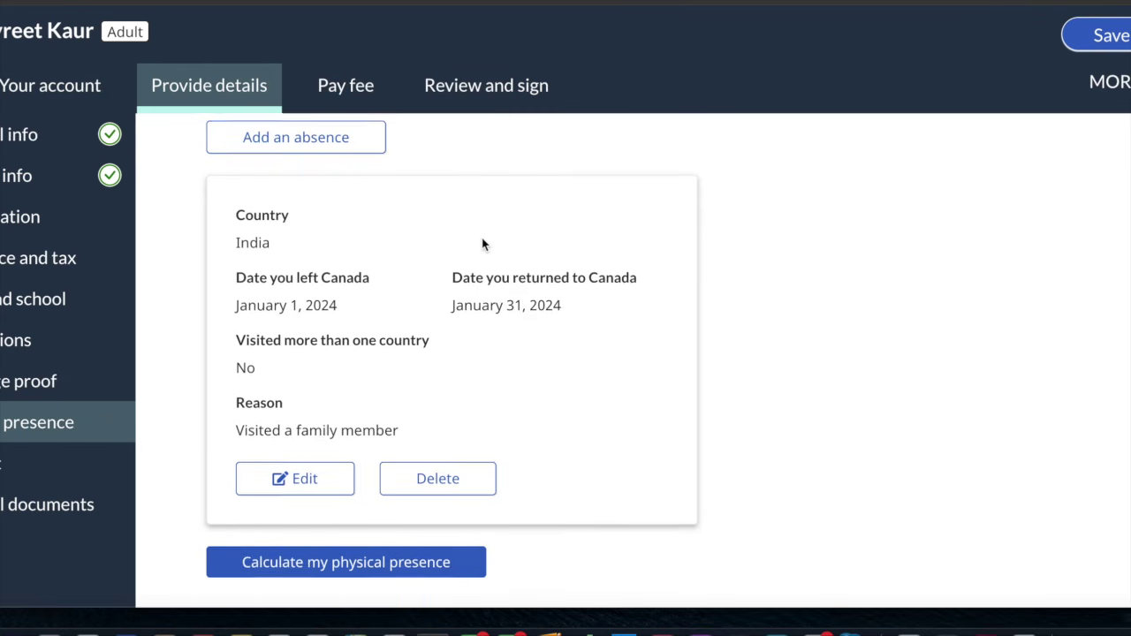
{"action": "left_click", "coordinate": [351, 519]}
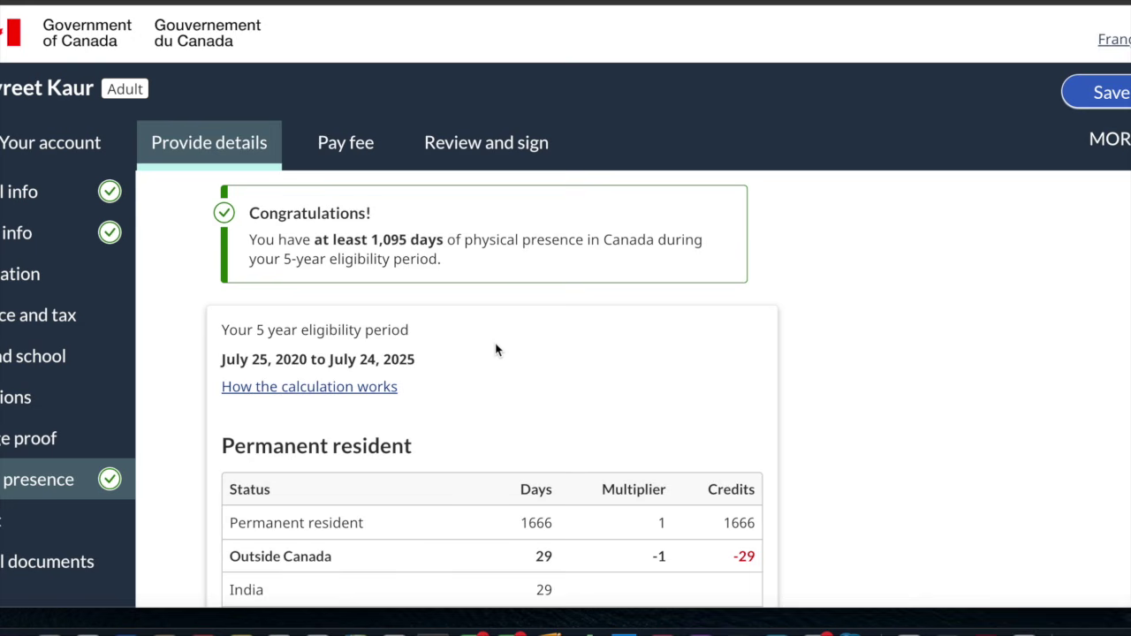
{"action": "scroll", "coordinate": [495, 350], "scroll_direction": "down", "scroll_amount": 3}
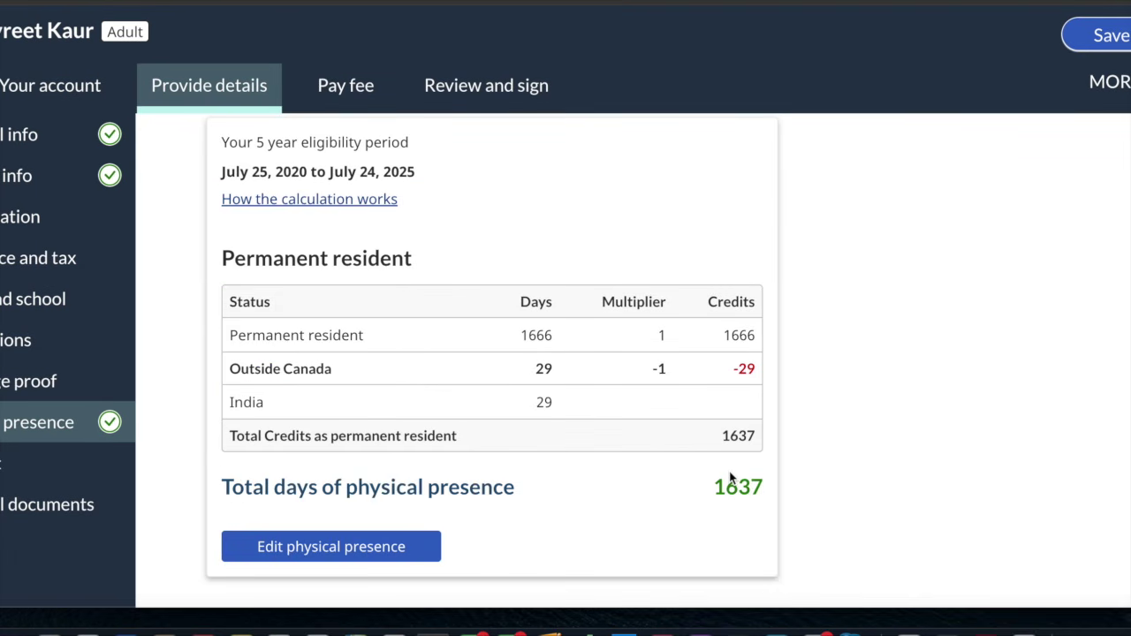
{"action": "scroll", "coordinate": [730, 478], "scroll_direction": "up", "scroll_amount": 3}
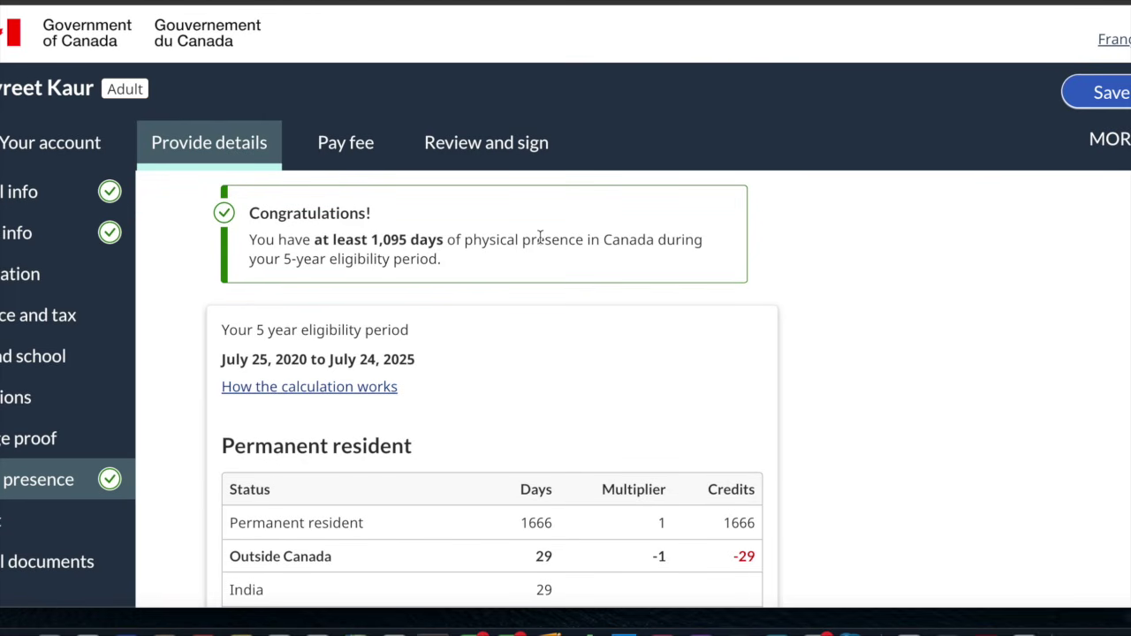
{"action": "scroll", "coordinate": [540, 237], "scroll_direction": "down", "scroll_amount": 8}
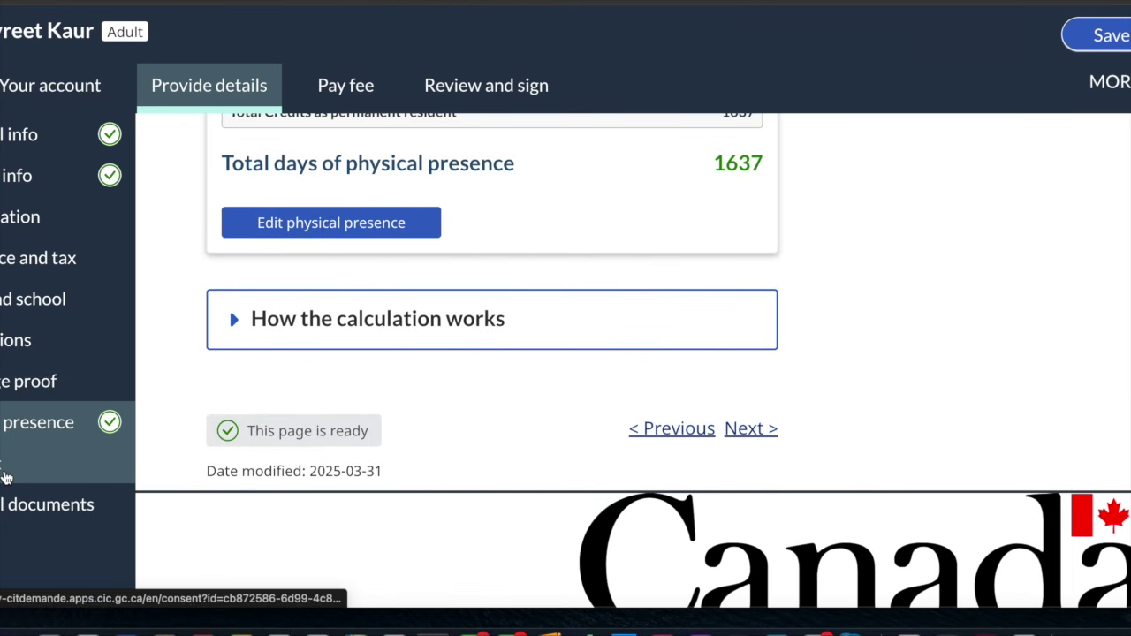
Open Consent and keep Electronic (e-certificate) as the certificate type
{"action": "left_click", "coordinate": [5, 478]}
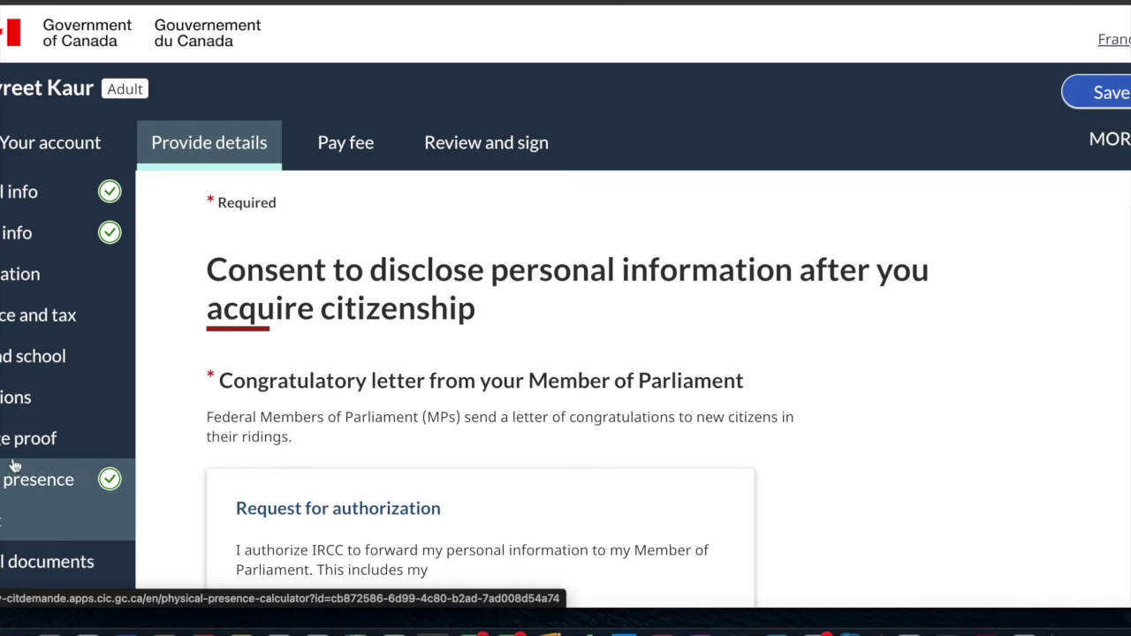
{"action": "scroll", "coordinate": [358, 328], "scroll_direction": "down", "scroll_amount": 1}
{"action": "scroll", "coordinate": [358, 329], "scroll_direction": "down", "scroll_amount": 5}
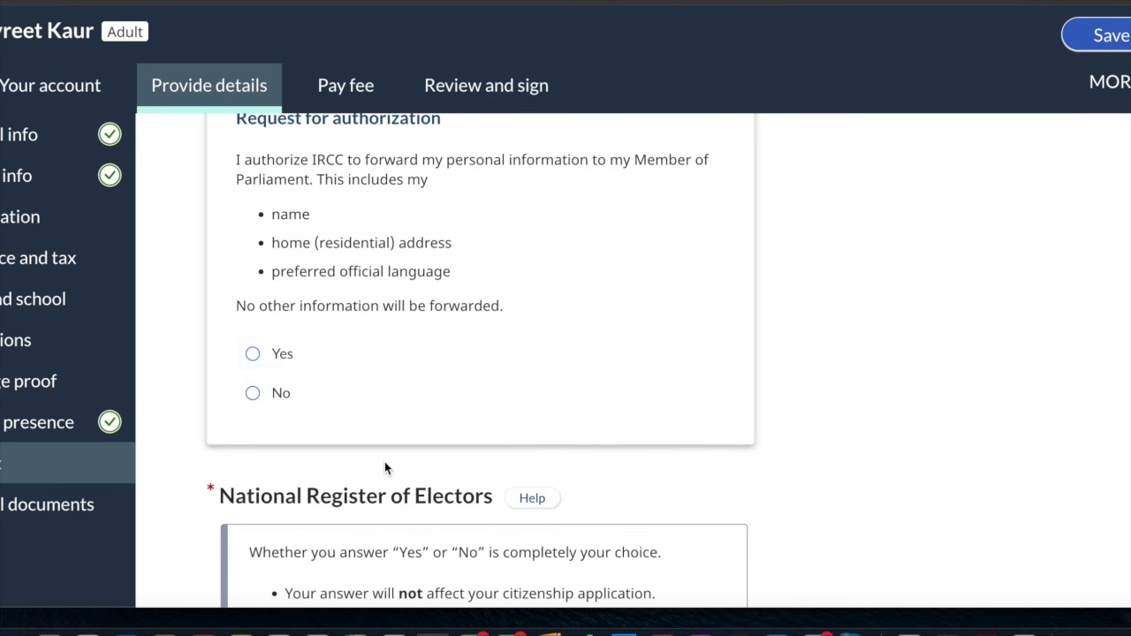
{"action": "scroll", "coordinate": [386, 468], "scroll_direction": "down", "scroll_amount": 6}
{"action": "scroll", "coordinate": [386, 468], "scroll_direction": "down", "scroll_amount": 10}
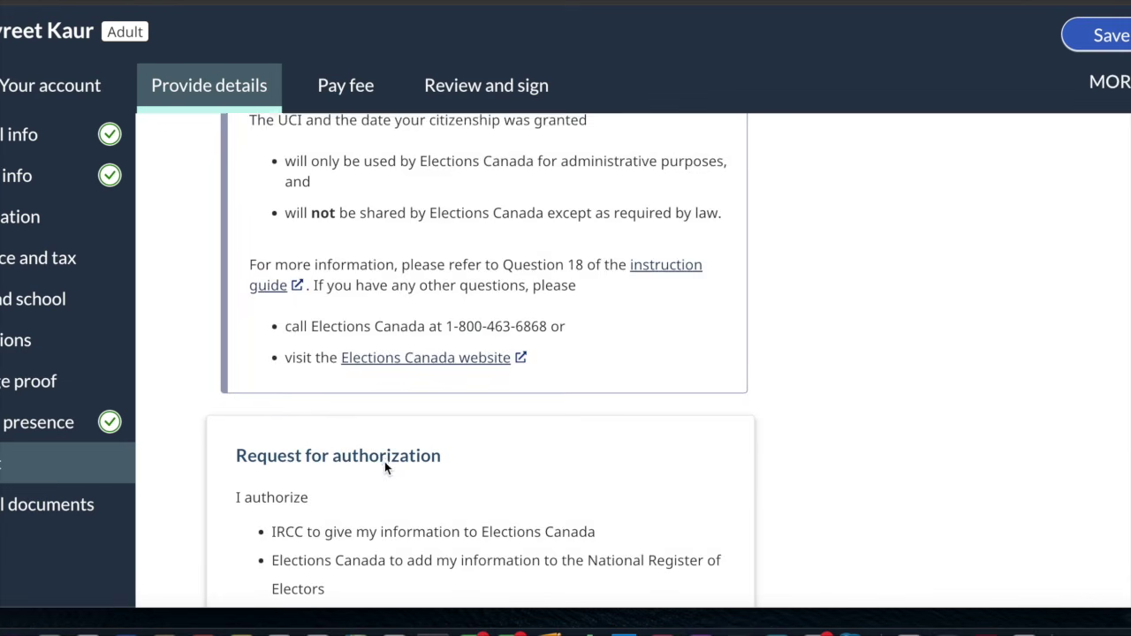
{"action": "scroll", "coordinate": [384, 469], "scroll_direction": "down", "scroll_amount": 1}
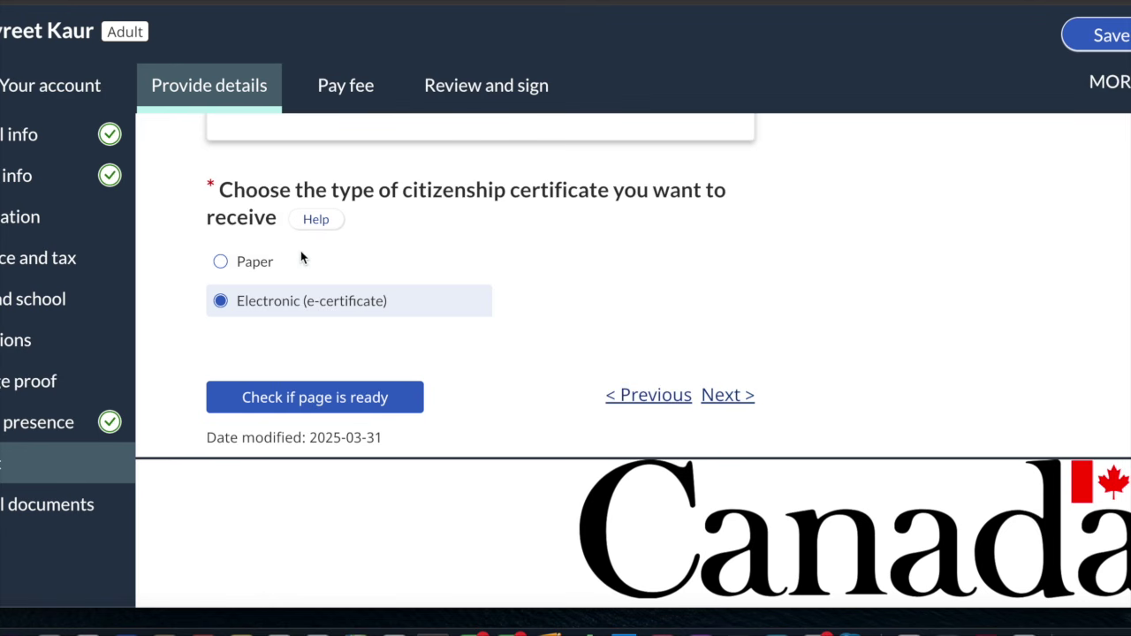
{"action": "left_click", "coordinate": [315, 314]}
Go through Optional documents to the Pay fee step and open Pay your fees online
{"action": "left_click", "coordinate": [38, 500]}
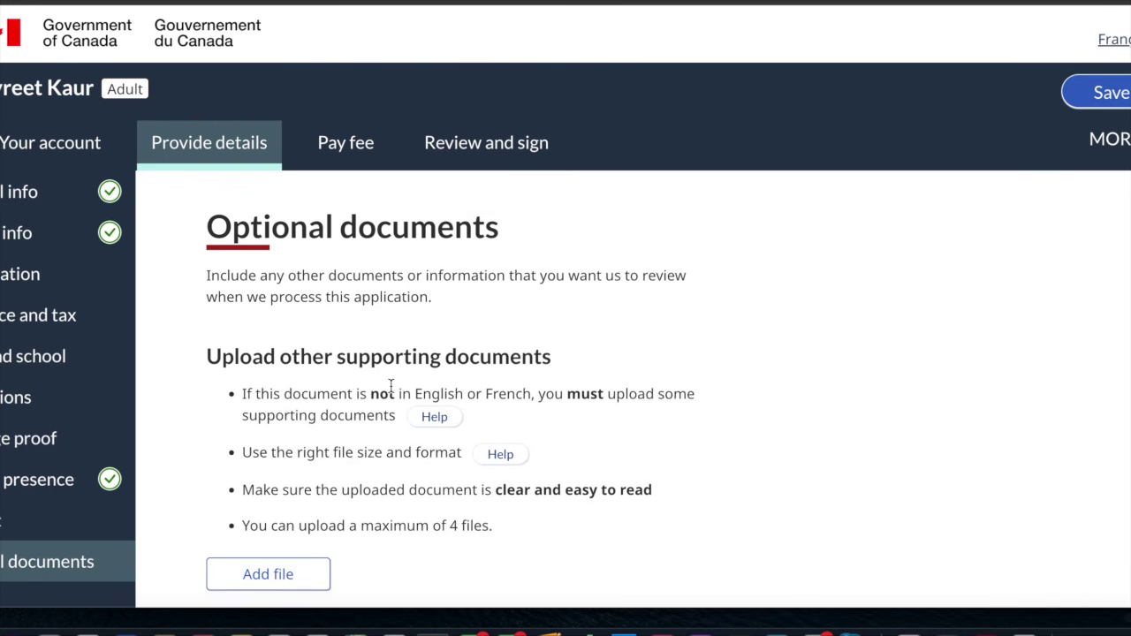
{"action": "scroll", "coordinate": [390, 389], "scroll_direction": "down", "scroll_amount": 1}
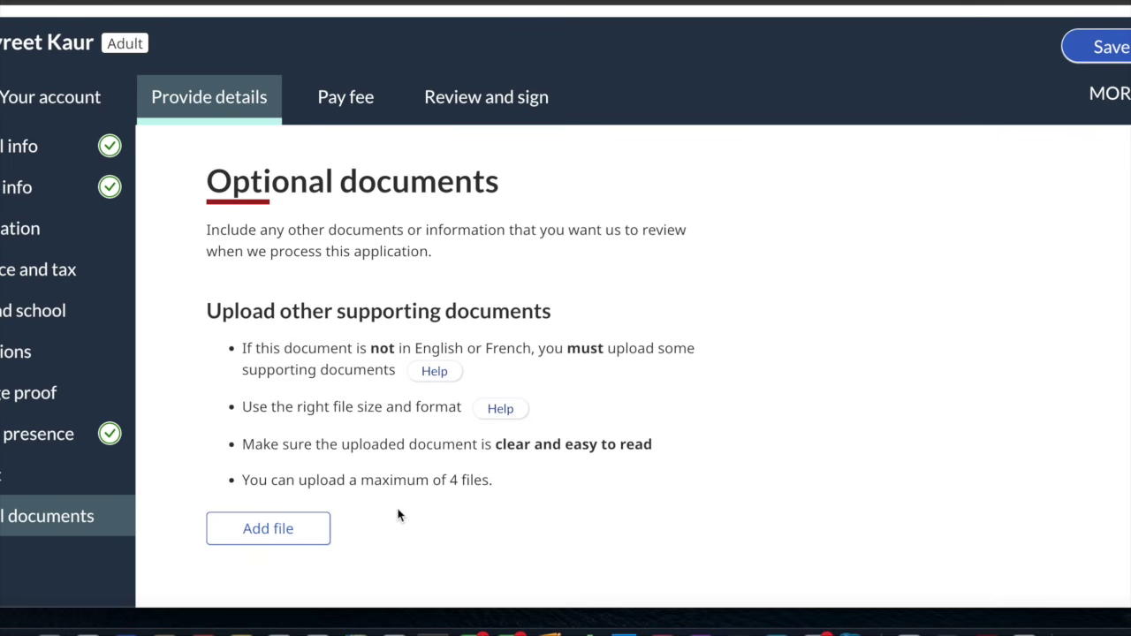
{"action": "scroll", "coordinate": [365, 223], "scroll_direction": "down", "scroll_amount": 1}
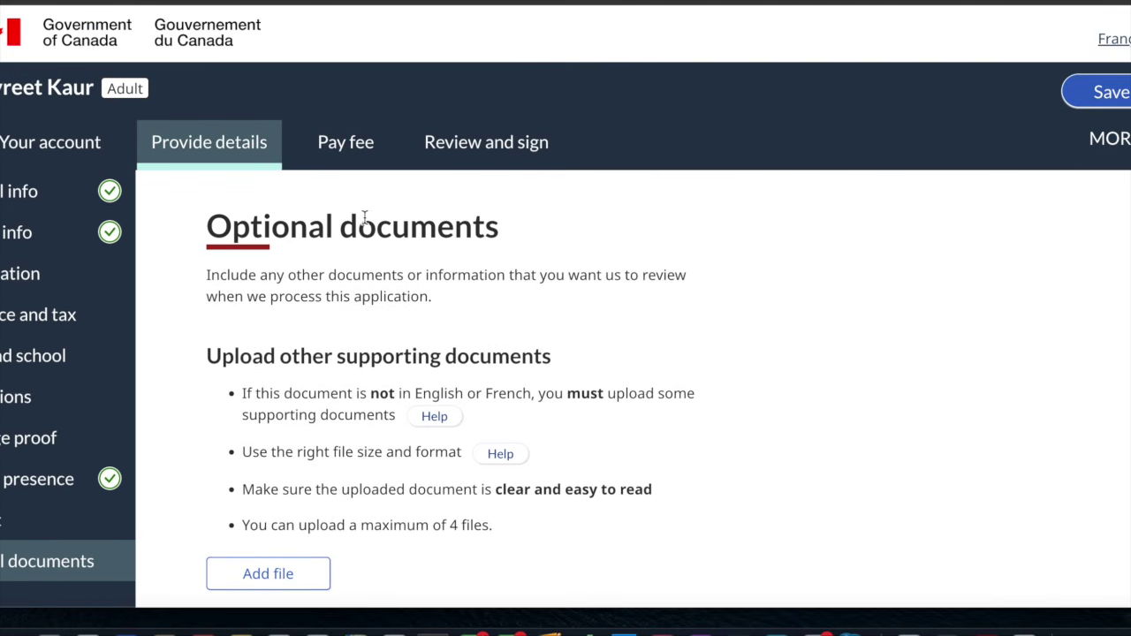
{"action": "left_click", "coordinate": [346, 70]}
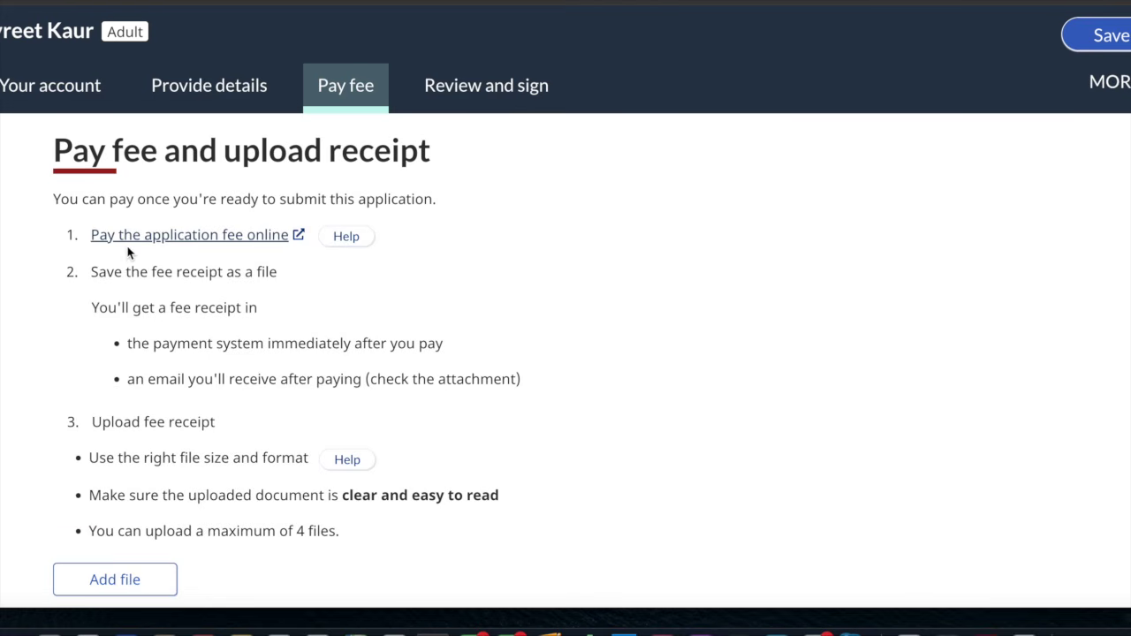
{"action": "left_click", "coordinate": [151, 245]}
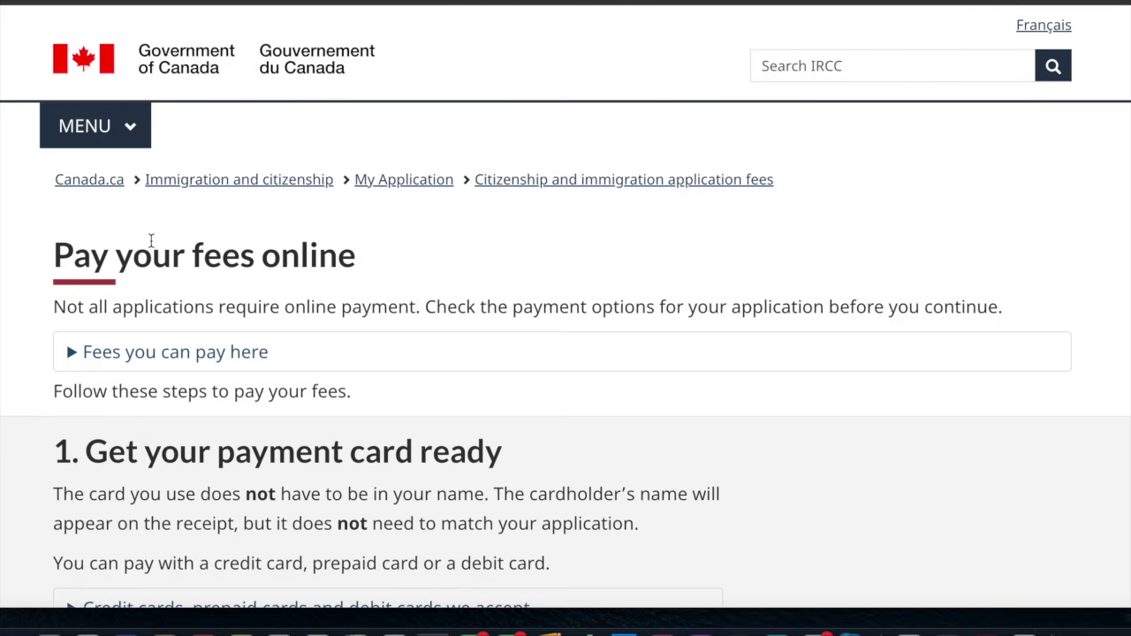
Choose Citizenship as the application type and continue to its fee list
{"action": "scroll", "coordinate": [366, 292], "scroll_direction": "down", "scroll_amount": 1}
{"action": "scroll", "coordinate": [364, 294], "scroll_direction": "down", "scroll_amount": 2}
{"action": "scroll", "coordinate": [364, 294], "scroll_direction": "down", "scroll_amount": 4}
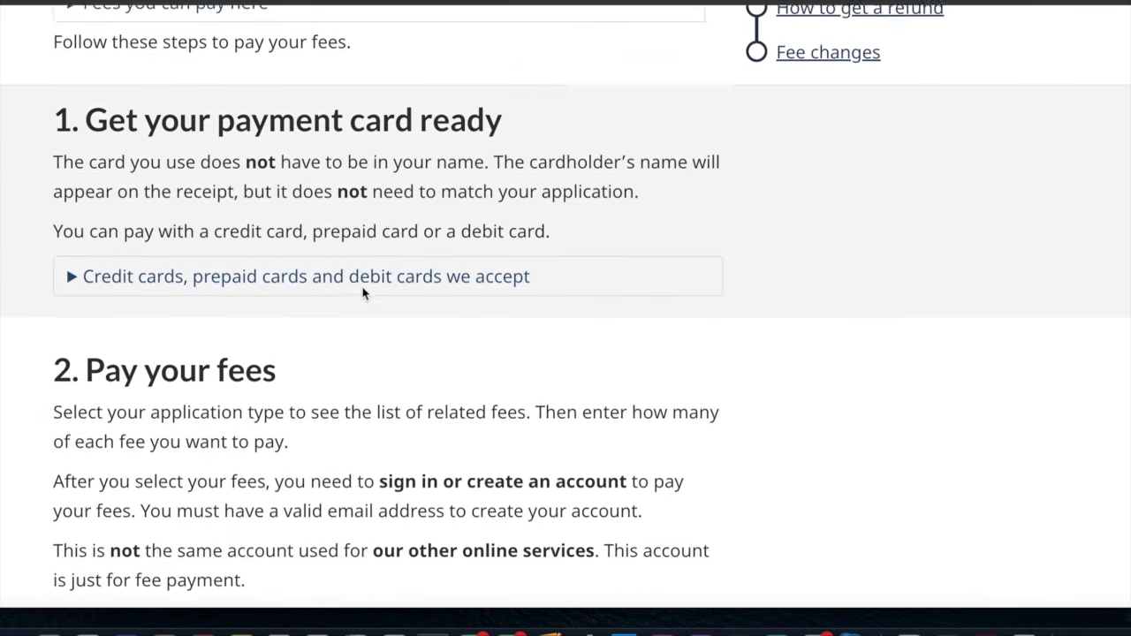
{"action": "scroll", "coordinate": [364, 293], "scroll_direction": "down", "scroll_amount": 3}
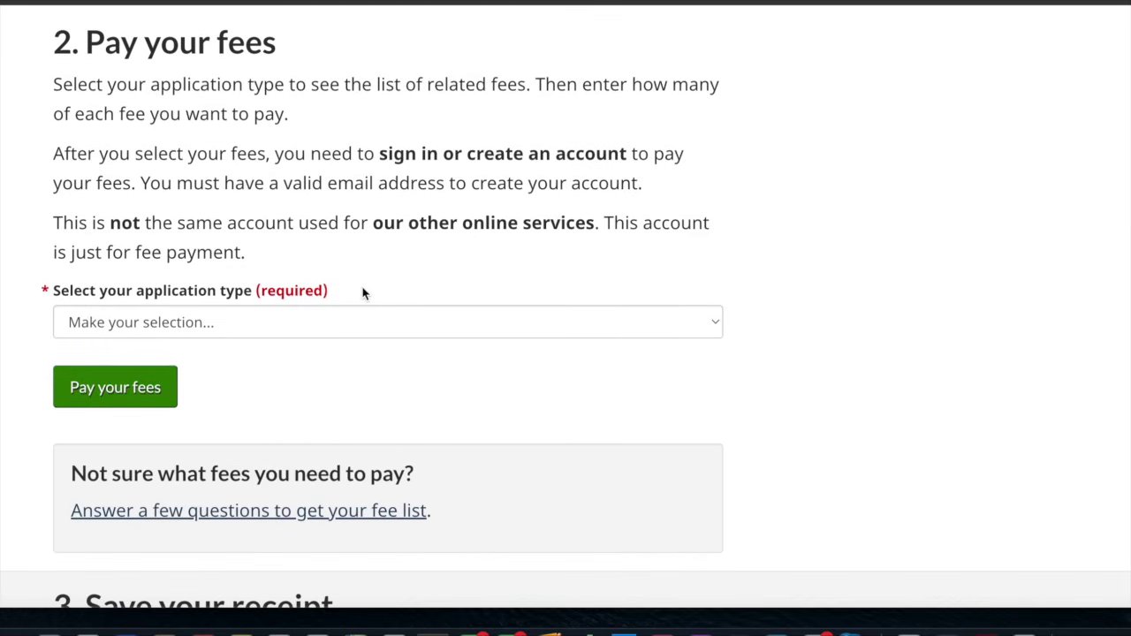
{"action": "left_click", "coordinate": [208, 324]}
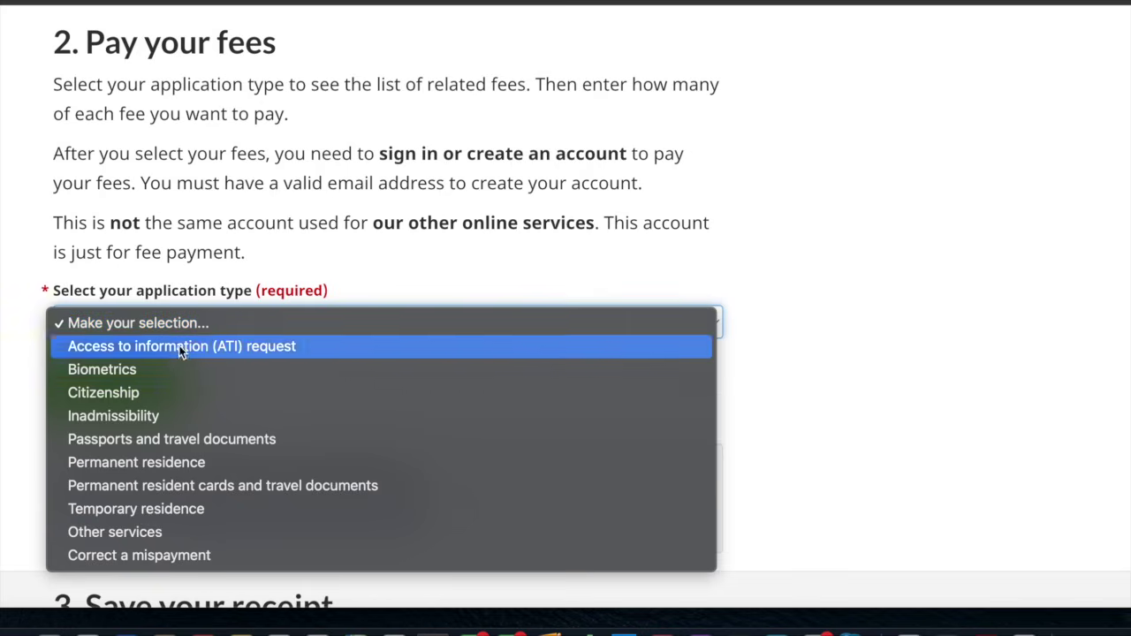
{"action": "left_click", "coordinate": [147, 393]}
{"action": "scroll", "coordinate": [147, 393], "scroll_direction": "down", "scroll_amount": 2}
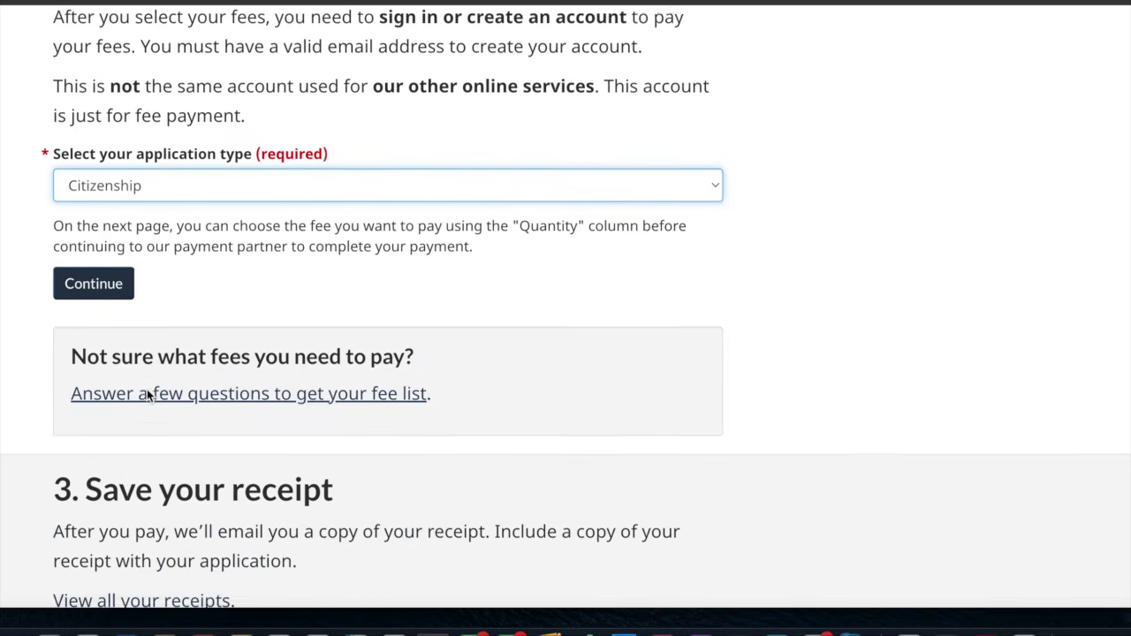
{"action": "left_click", "coordinate": [114, 263]}
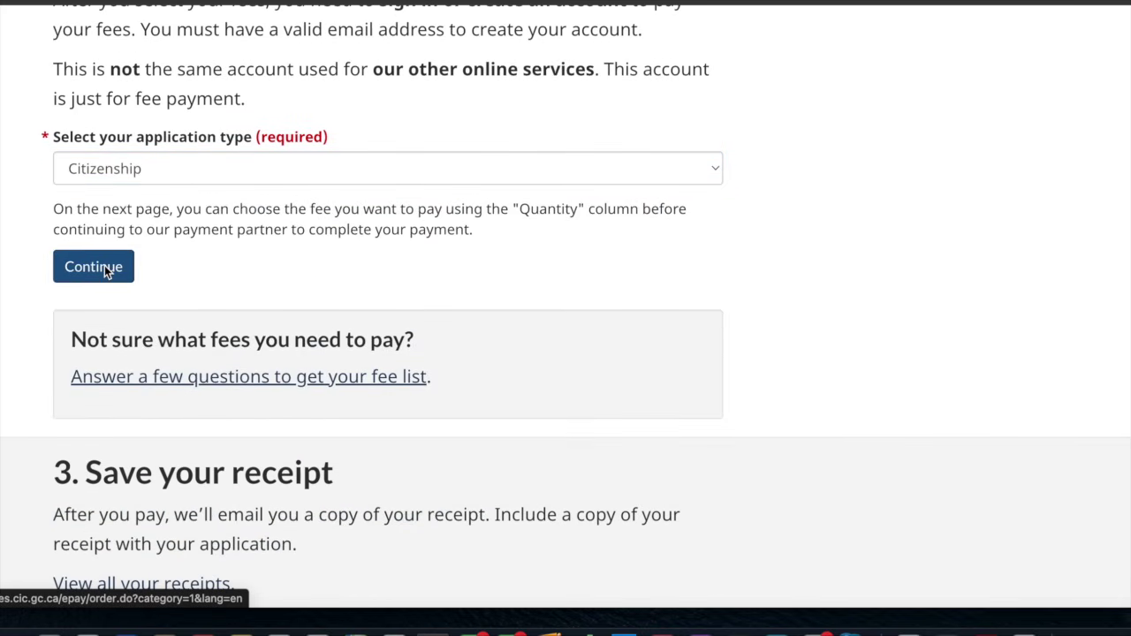
Order one Adult (18 and over) fee and submit for a $649.75 summary
{"action": "scroll", "coordinate": [357, 273], "scroll_direction": "down", "scroll_amount": 3}
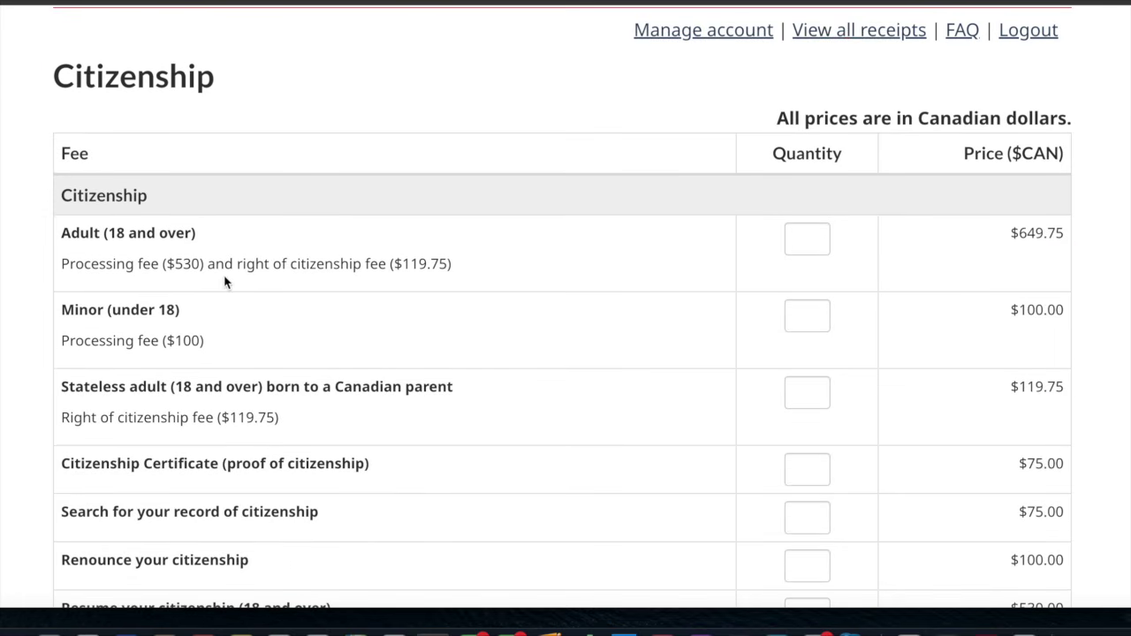
{"action": "left_click", "coordinate": [814, 238]}
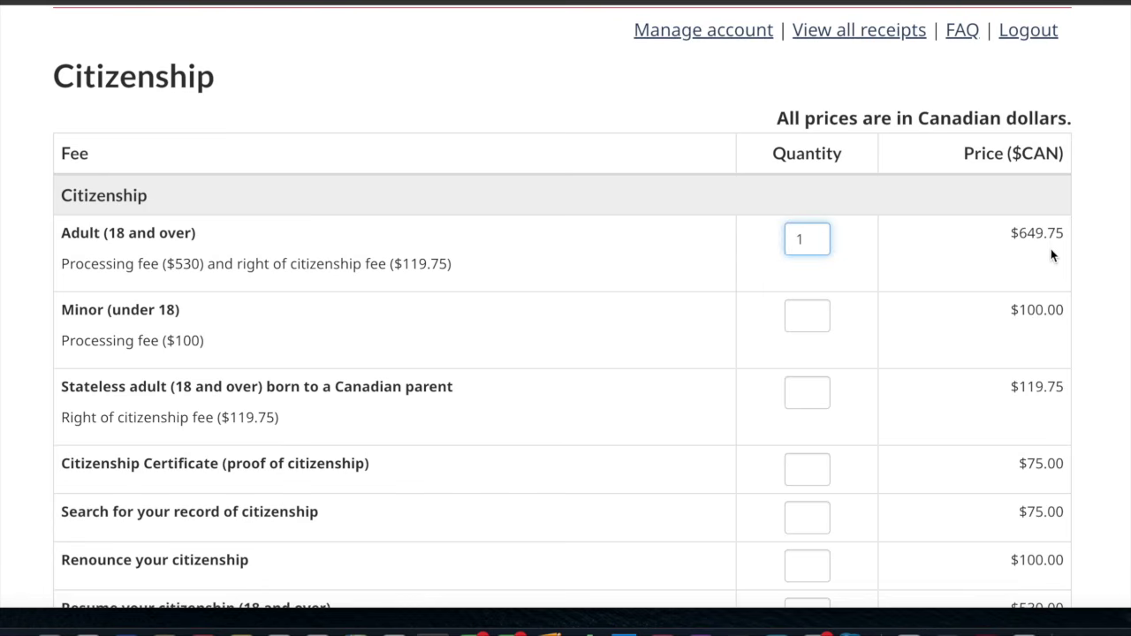
{"action": "left_click", "coordinate": [1102, 268]}
{"action": "scroll", "coordinate": [1022, 283], "scroll_direction": "down", "scroll_amount": 5}
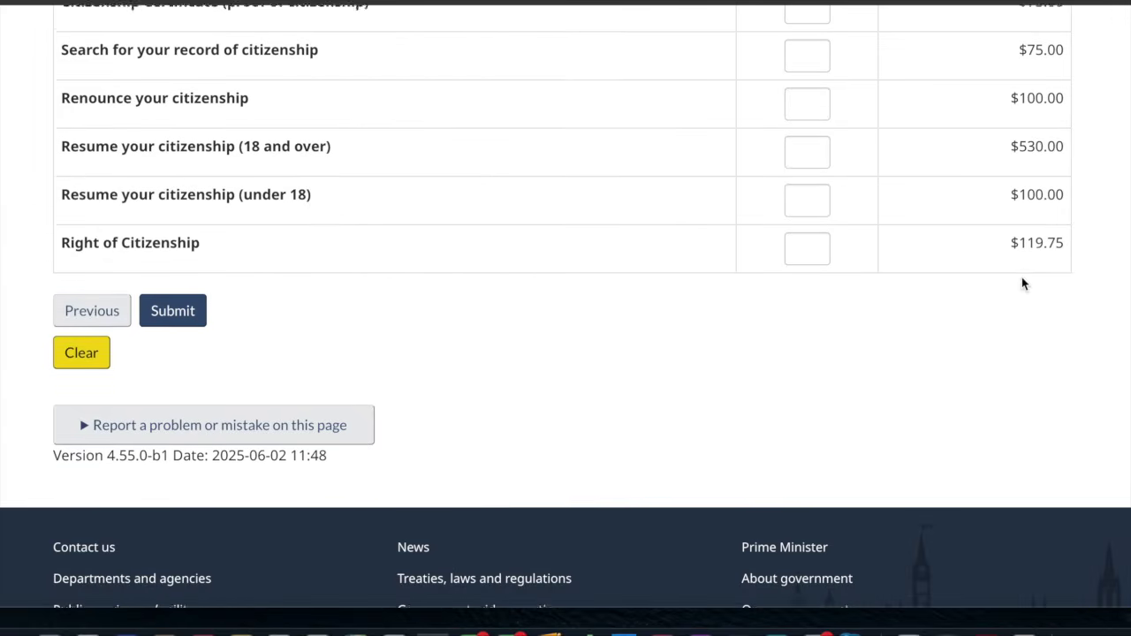
{"action": "left_click", "coordinate": [179, 302]}
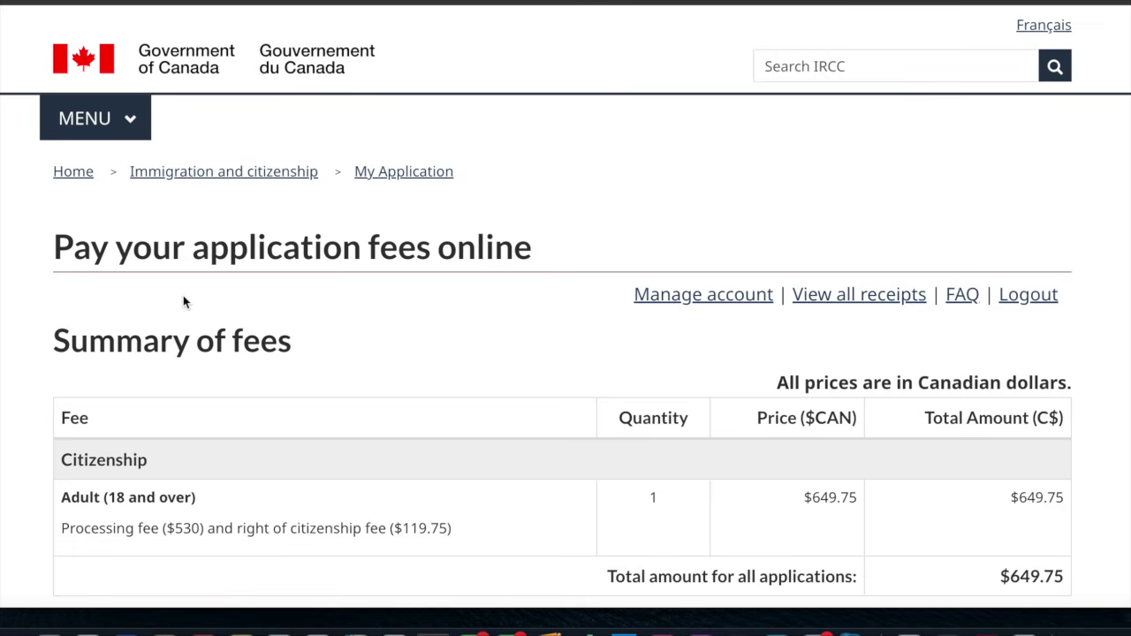
Proceed from the fee summary to the Online services login form and look it over
{"action": "scroll", "coordinate": [469, 329], "scroll_direction": "down", "scroll_amount": 3}
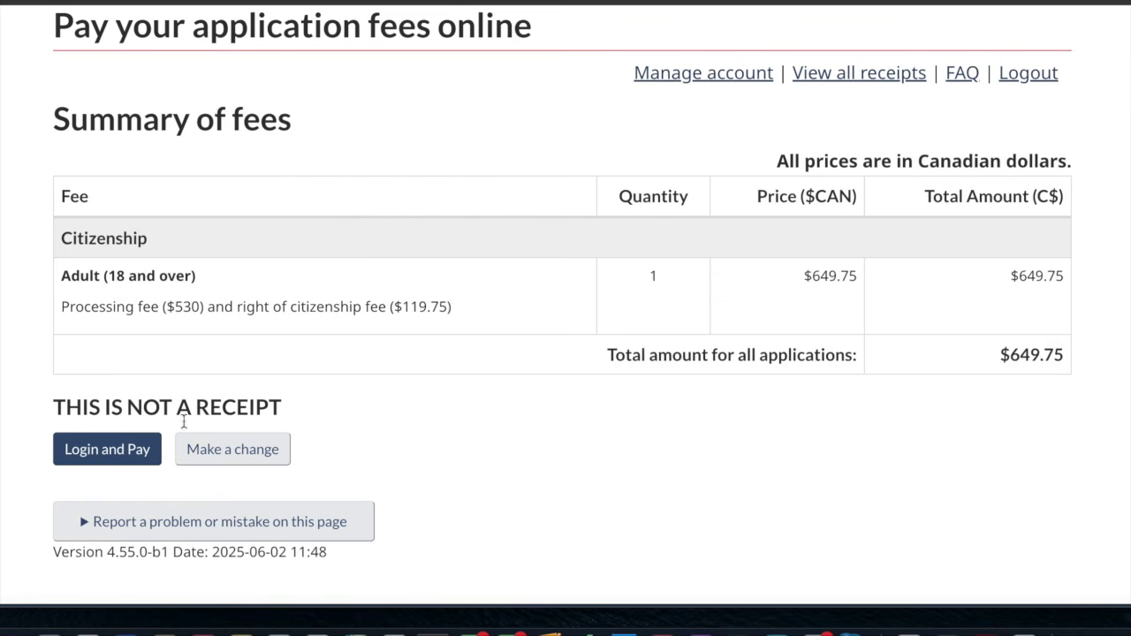
{"action": "left_click", "coordinate": [132, 455]}
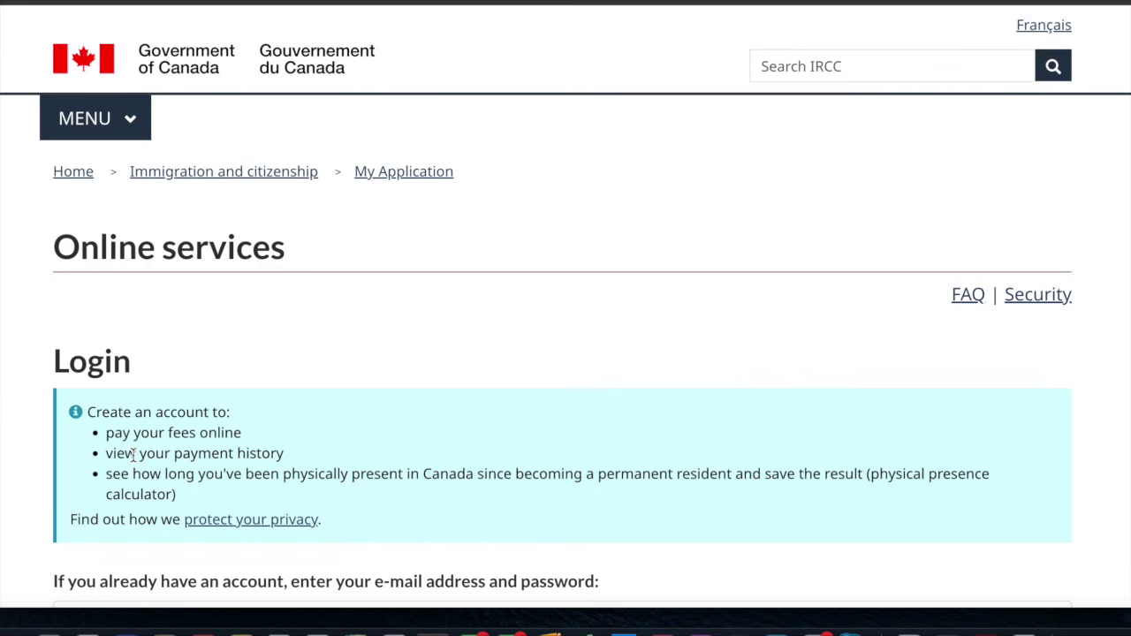
{"action": "scroll", "coordinate": [132, 455], "scroll_direction": "down", "scroll_amount": 2}
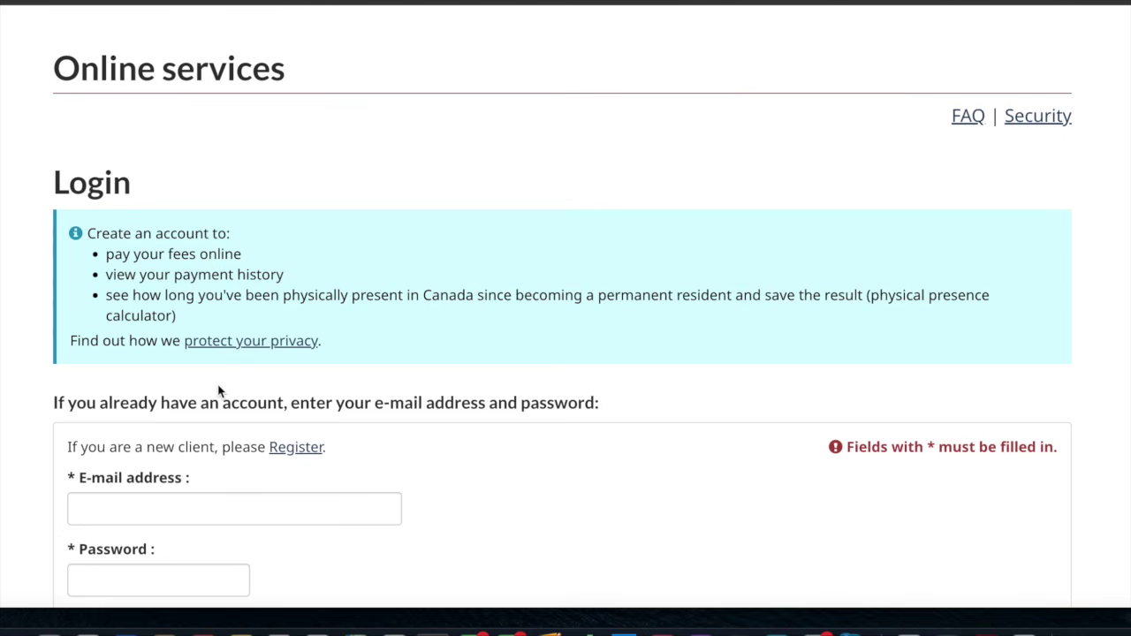
{"action": "scroll", "coordinate": [219, 392], "scroll_direction": "down", "scroll_amount": 1}
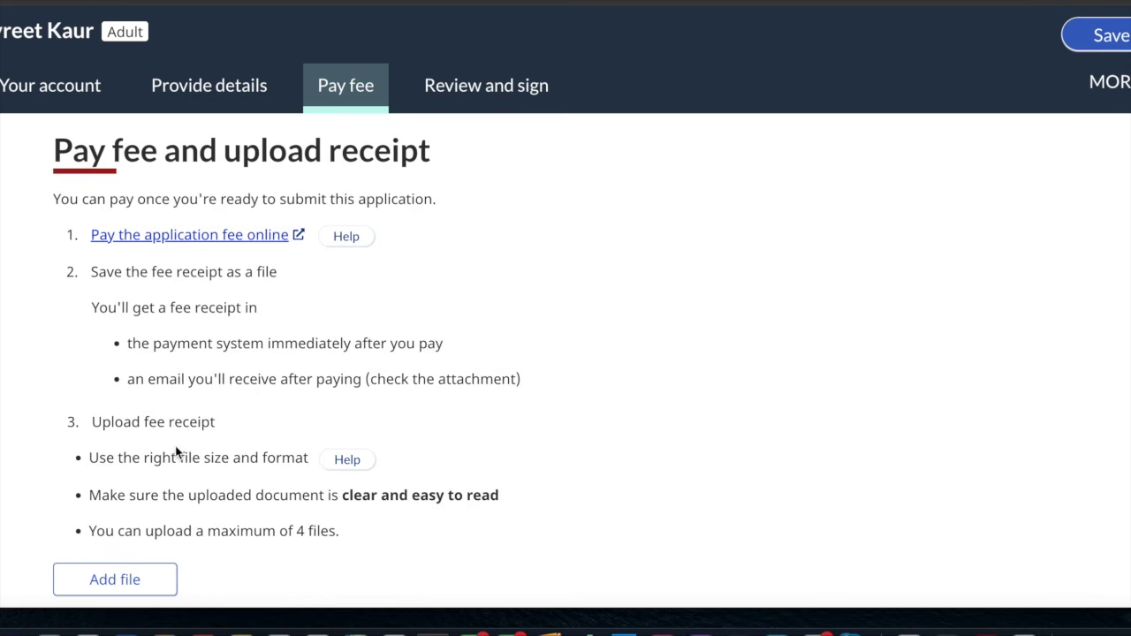
{"action": "scroll", "coordinate": [177, 452], "scroll_direction": "down", "scroll_amount": 1}
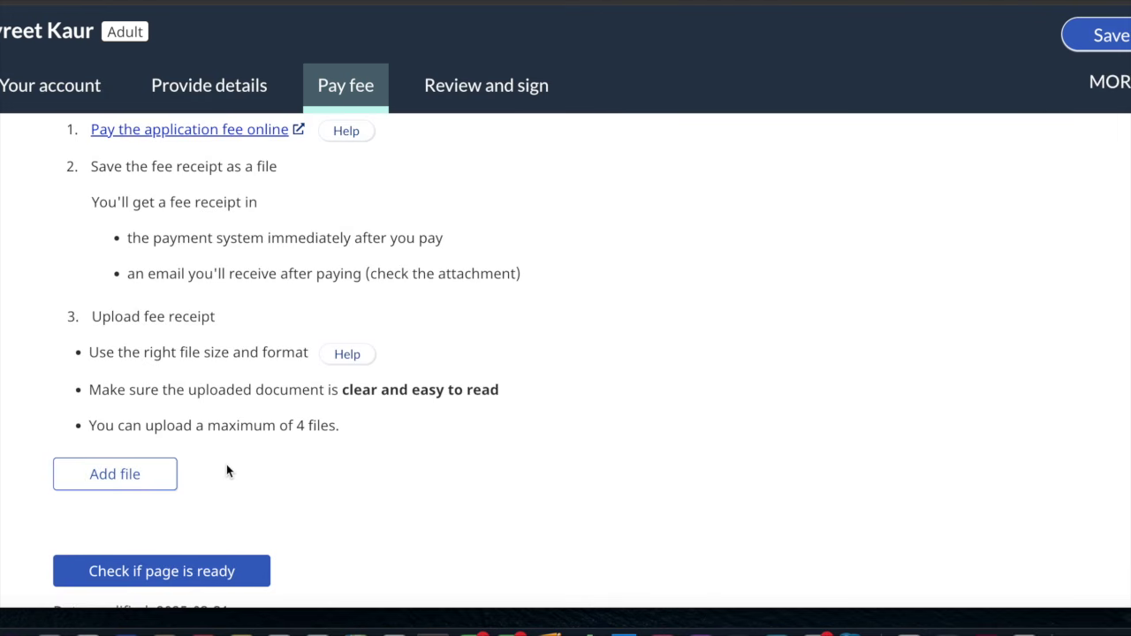
Show the Review and sign checklist with Personal info, Contact info and Physical presence Ready
{"action": "scroll", "coordinate": [226, 469], "scroll_direction": "down", "scroll_amount": 1}
{"action": "scroll", "coordinate": [226, 469], "scroll_direction": "up", "scroll_amount": 3}
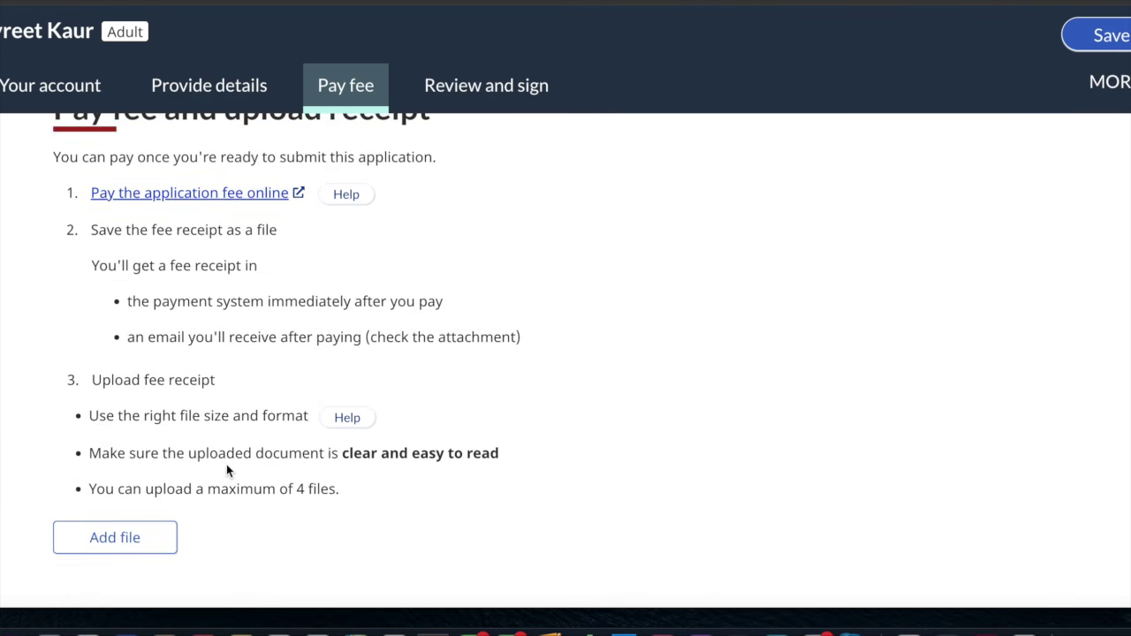
{"action": "left_click", "coordinate": [501, 88]}
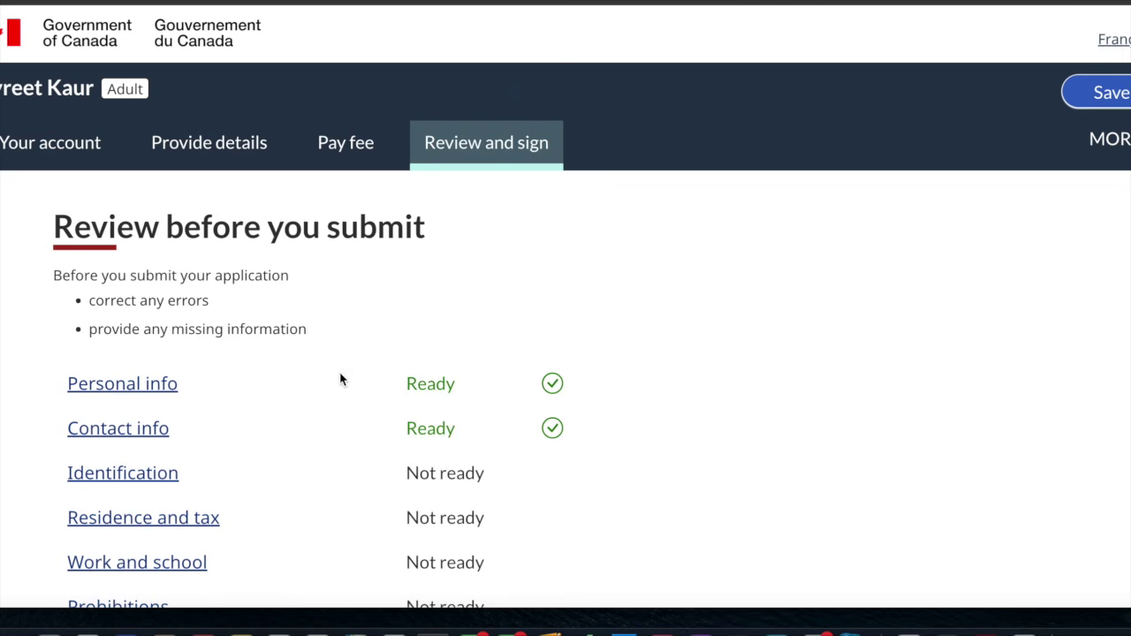
{"action": "scroll", "coordinate": [175, 485], "scroll_direction": "down", "scroll_amount": 2}
{"action": "scroll", "coordinate": [174, 480], "scroll_direction": "down", "scroll_amount": 3}
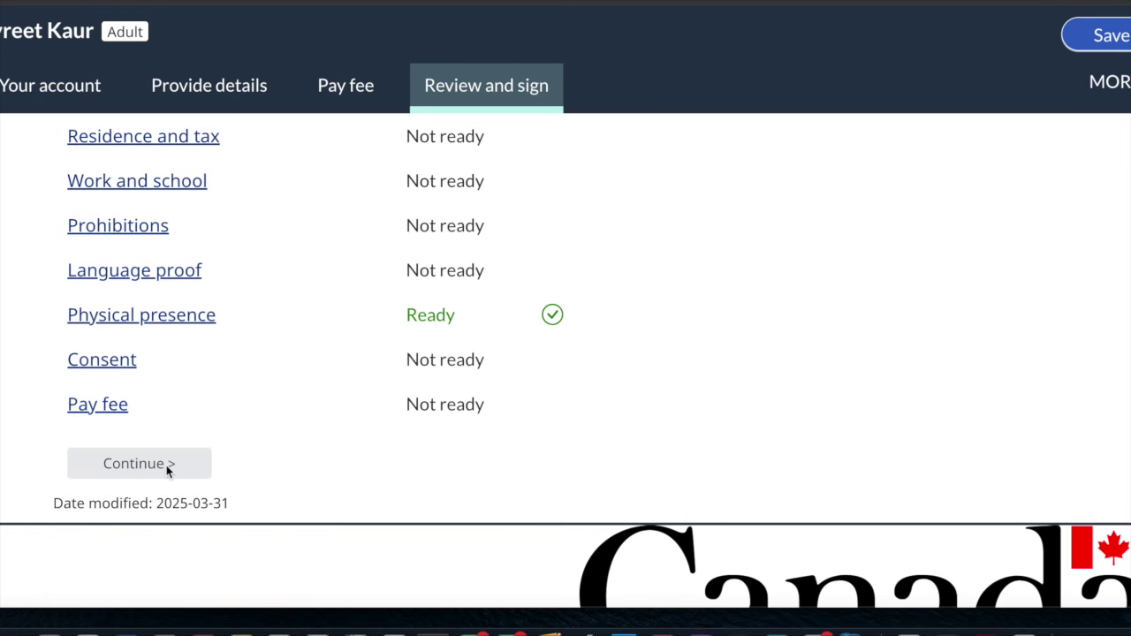
{"action": "scroll", "coordinate": [166, 465], "scroll_direction": "up", "scroll_amount": 2}
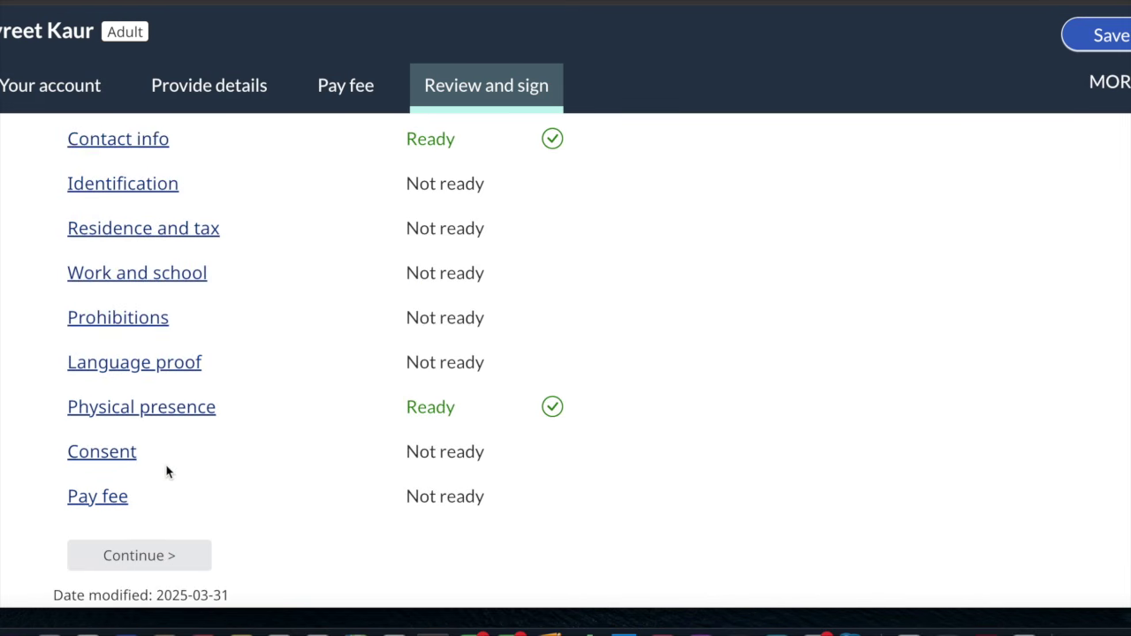
{"action": "scroll", "coordinate": [166, 471], "scroll_direction": "up", "scroll_amount": 3}
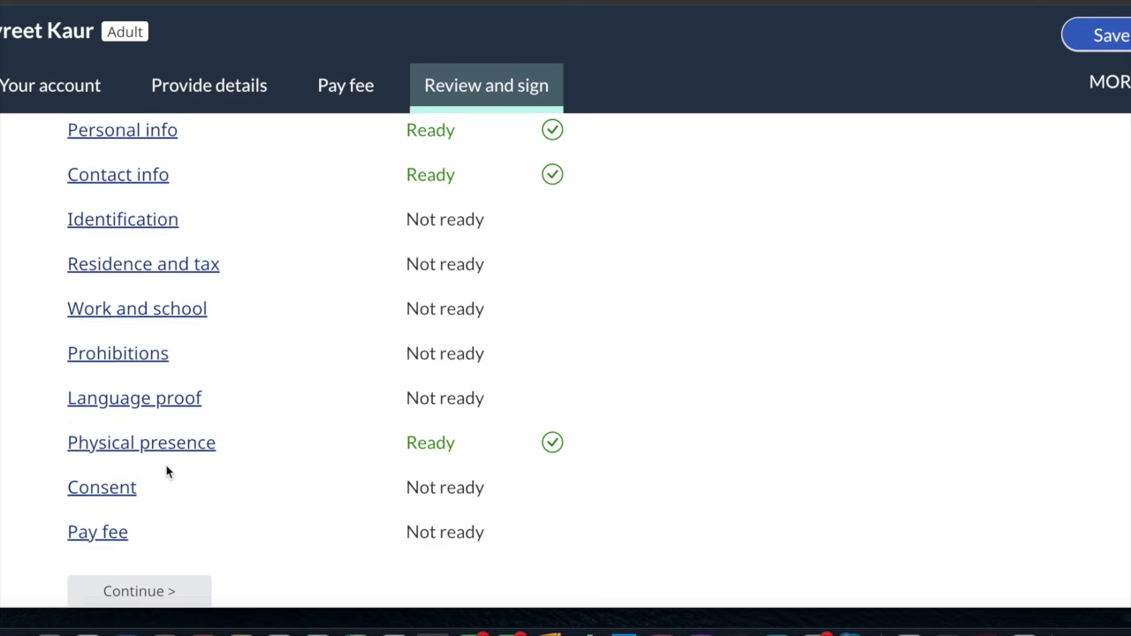
{"action": "scroll", "coordinate": [167, 471], "scroll_direction": "up", "scroll_amount": 1}
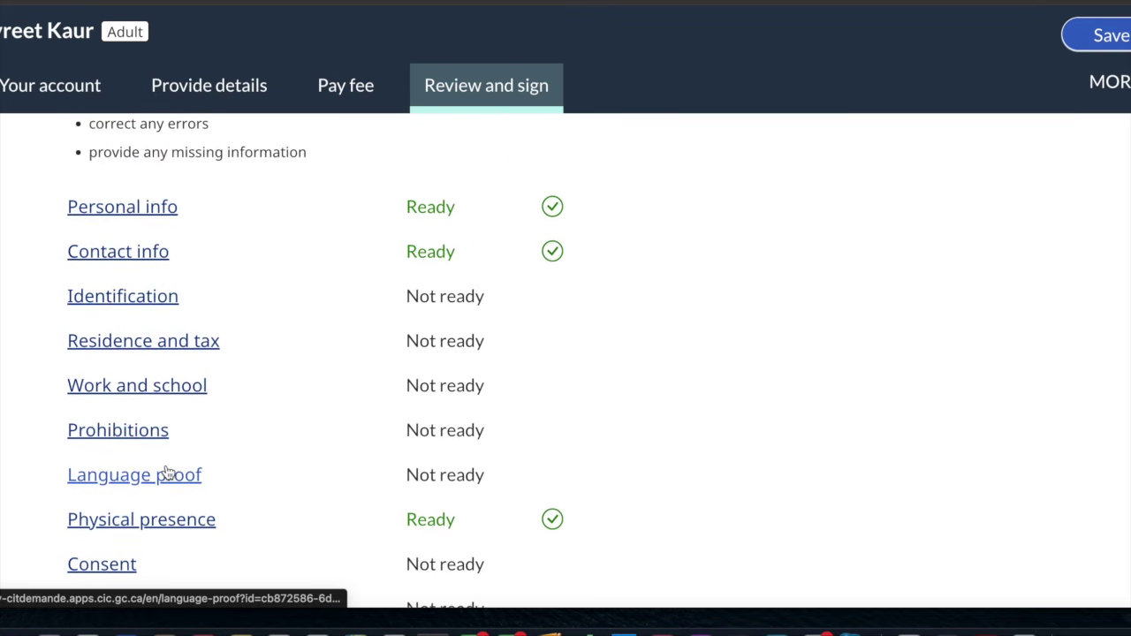